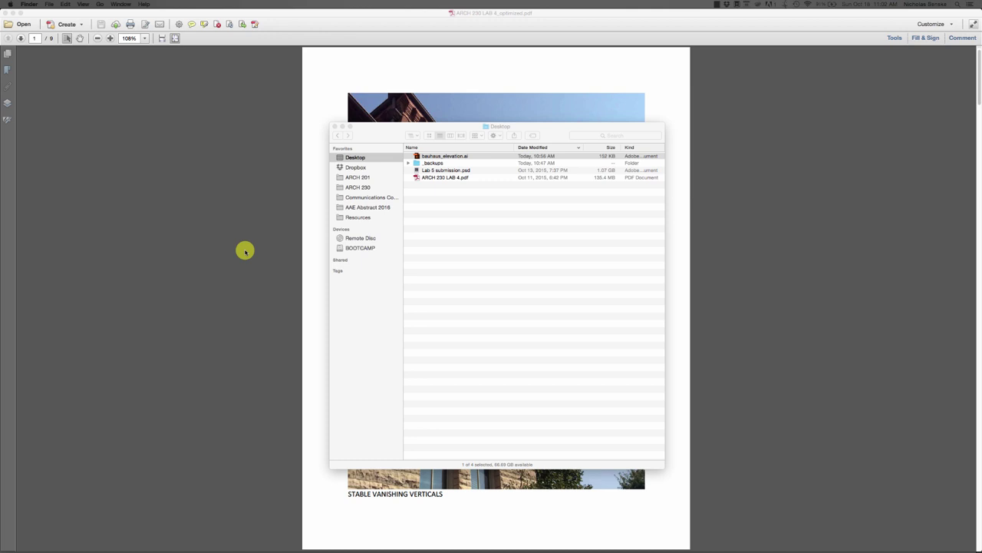
# Step: Examine the Desktop folder's file list, comparing the sizes of ARCH 230 LAB 4.pdf and Lab 5 submission.psd
pyautogui.click(485, 186)
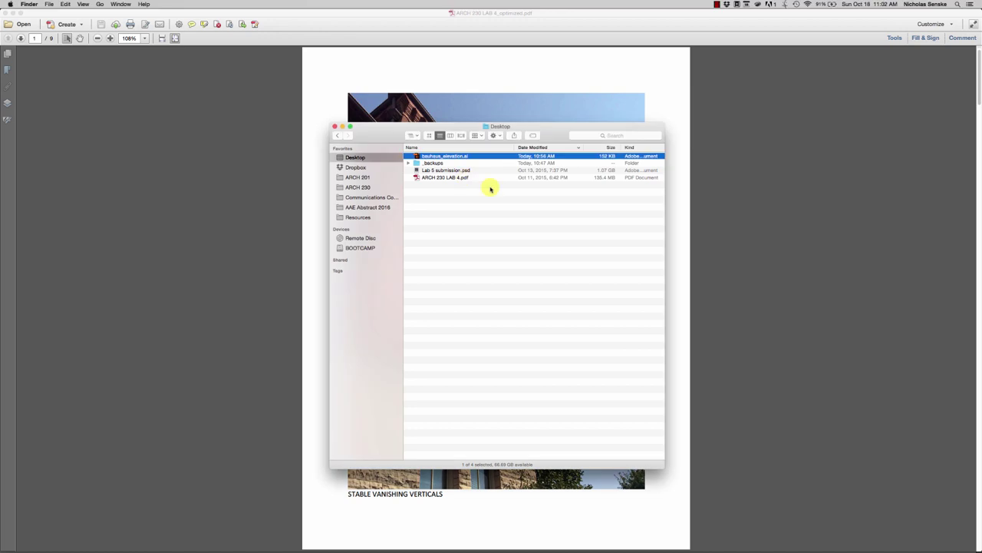
pyautogui.click(463, 184)
pyautogui.click(486, 179)
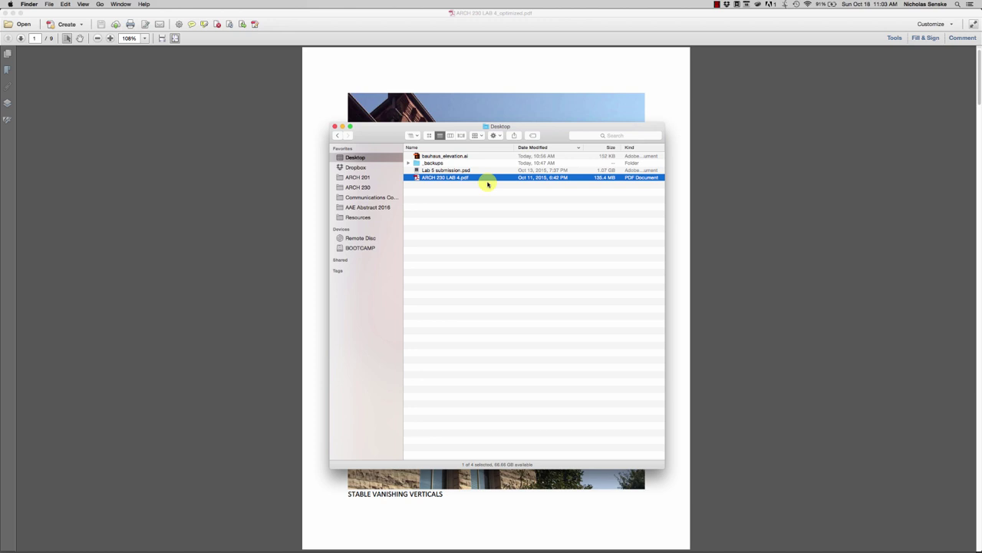
pyautogui.click(471, 181)
pyautogui.click(602, 193)
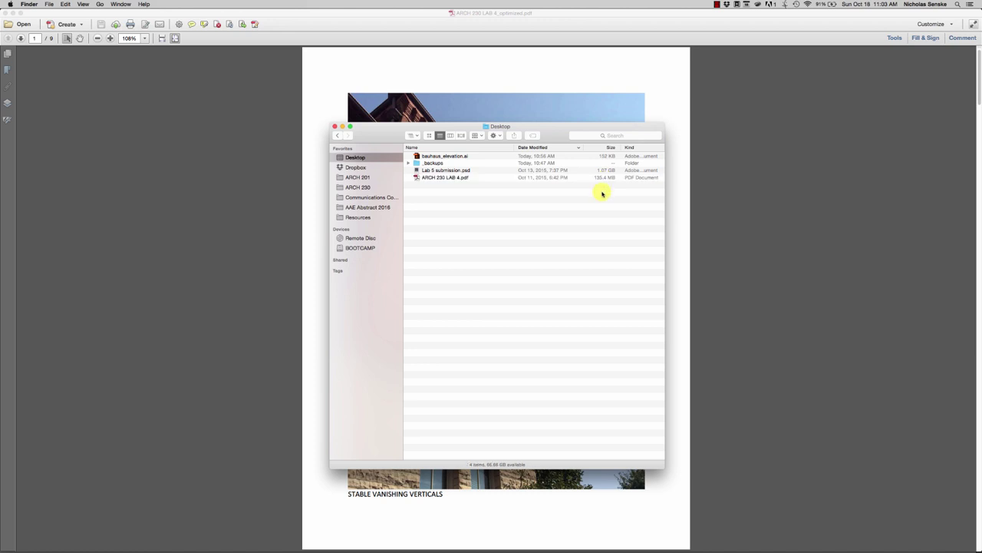
pyautogui.click(599, 179)
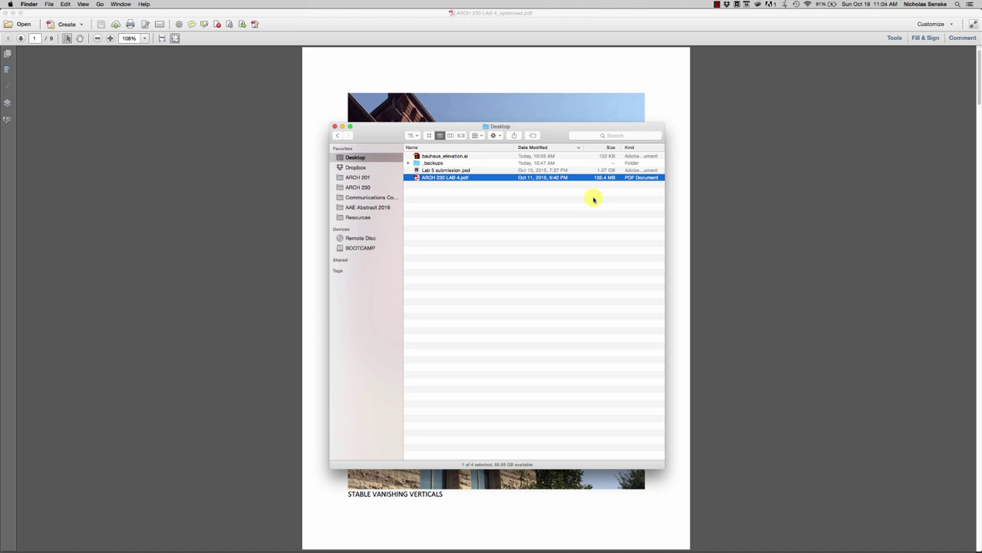
pyautogui.click(591, 198)
pyautogui.click(568, 178)
pyautogui.click(550, 170)
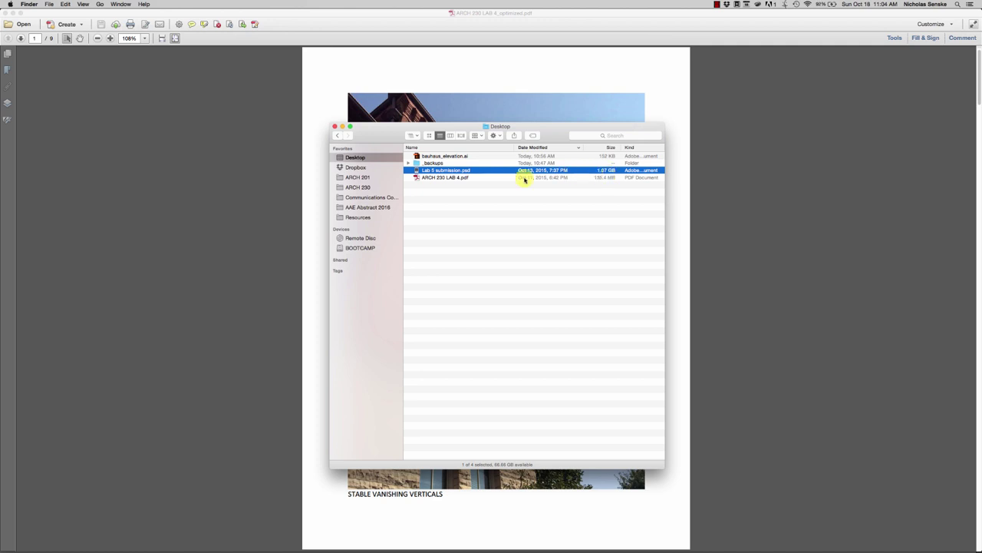
pyautogui.click(581, 223)
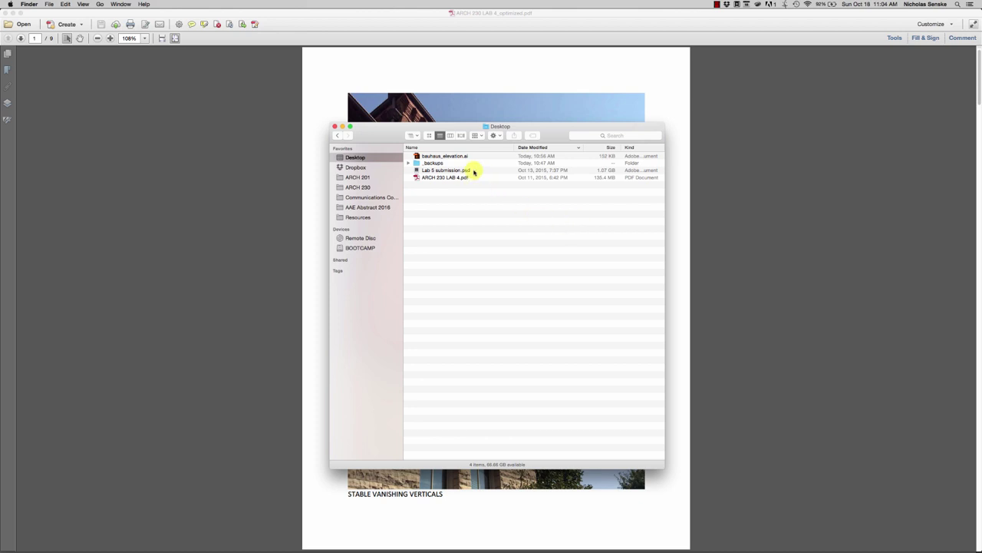
pyautogui.click(577, 171)
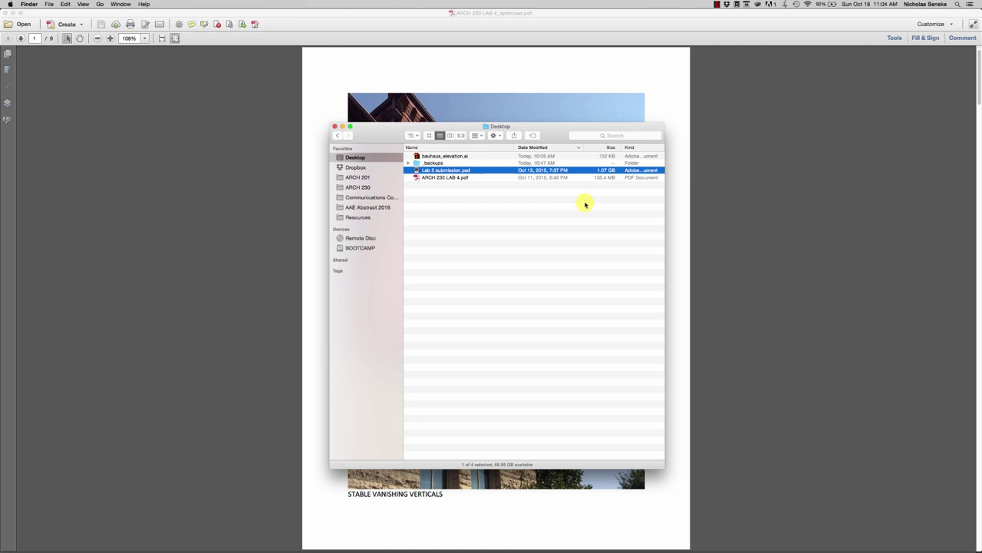
pyautogui.click(577, 204)
# Step: Bring ARCH 230 LAB 4_optimized.pdf in Acrobat to the front and page through it from page 1 to page 8
pyautogui.moveTo(476, 127); pyautogui.dragTo(756, 142)
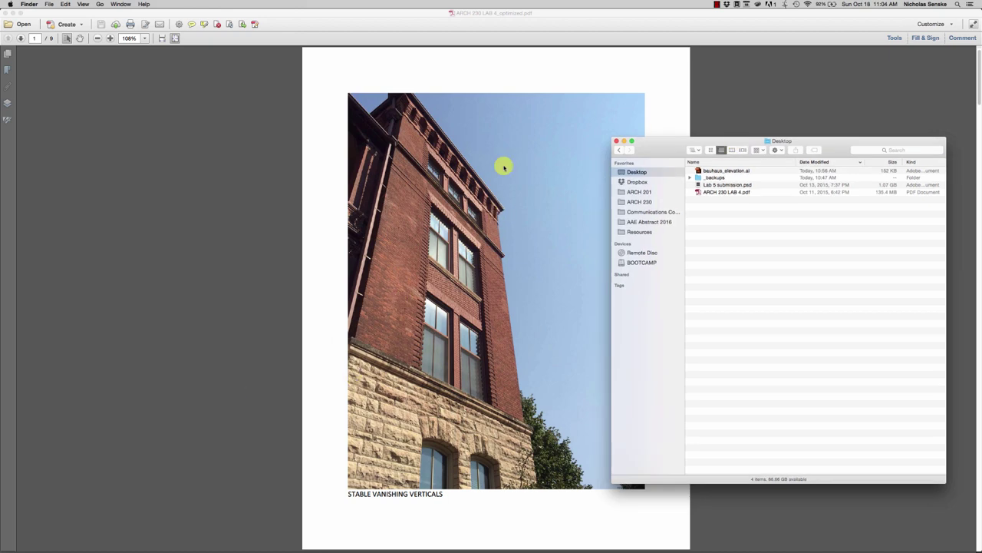
pyautogui.click(114, 142)
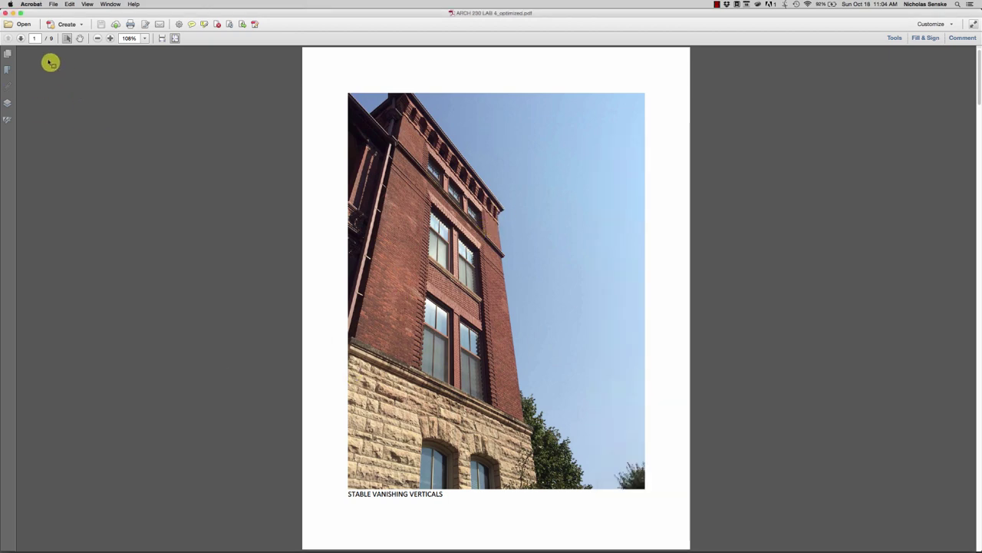
pyautogui.click(21, 38)
pyautogui.click(18, 38)
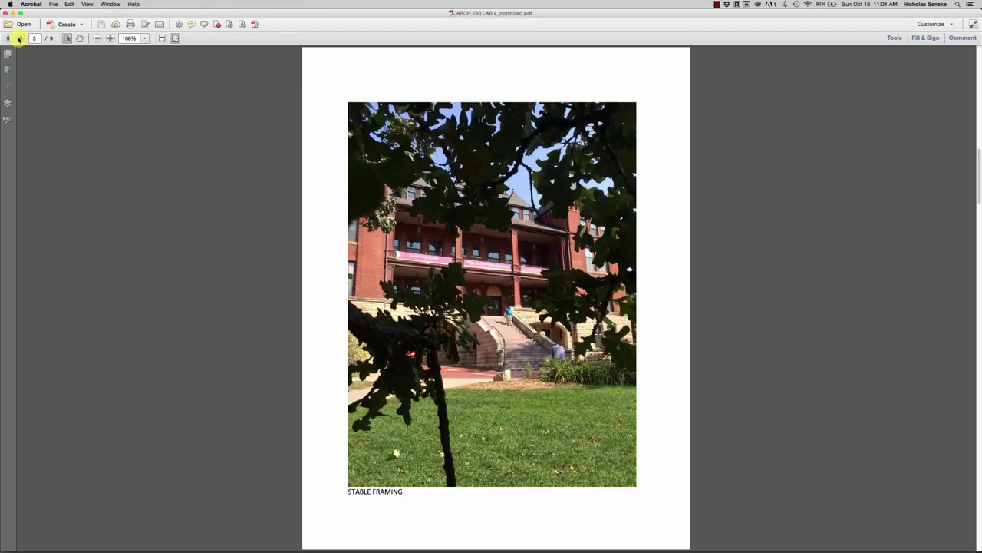
pyautogui.click(18, 38)
pyautogui.click(18, 38)
pyautogui.click(19, 38)
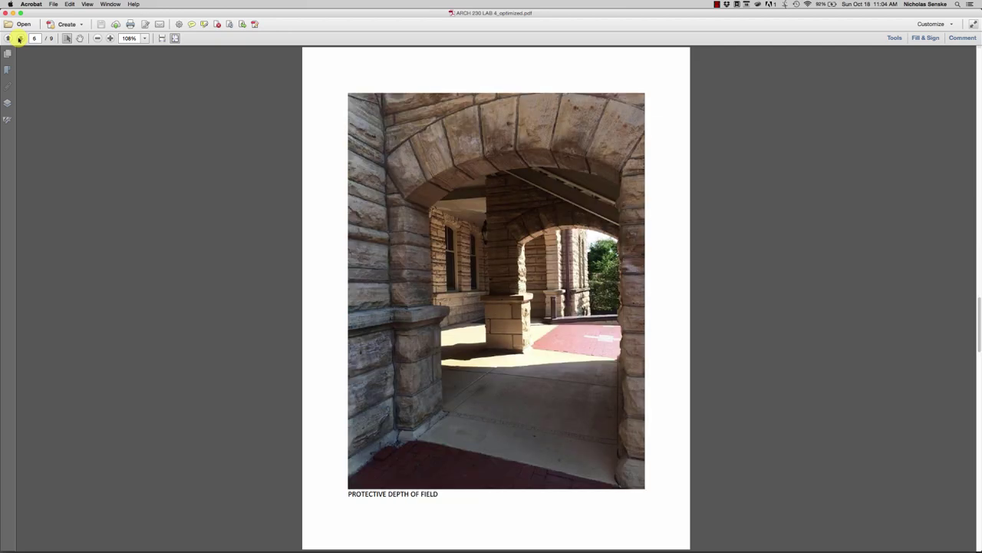
pyautogui.click(19, 38)
pyautogui.click(19, 38)
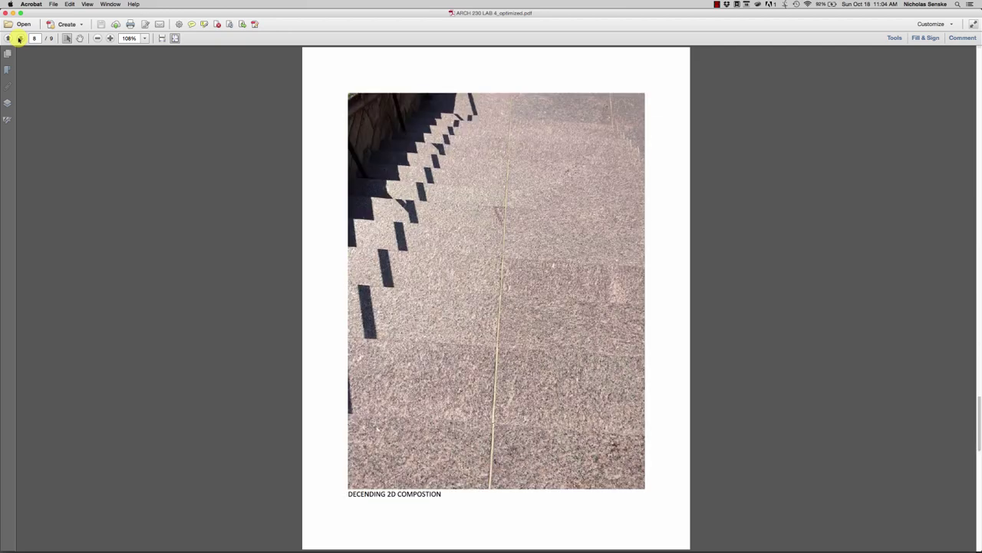
# Step: Inspect the image quality of the stair photo on page 8 at 300% magnification, then fit the whole page again
pyautogui.click(110, 39)
pyautogui.click(110, 38)
pyautogui.click(110, 38)
pyautogui.click(110, 38)
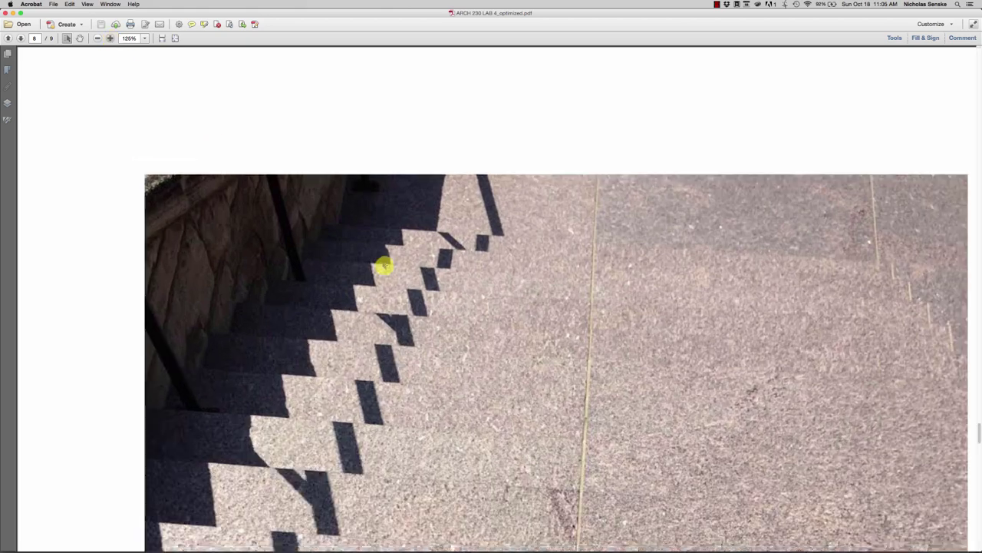
pyautogui.scroll(-1, 484, 263)
pyautogui.scroll(-10, 484, 263)
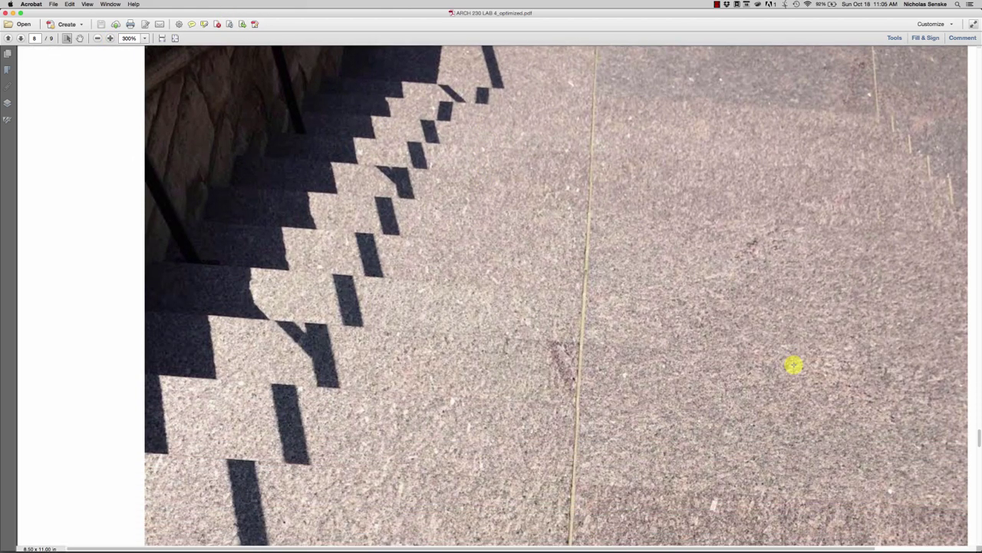
pyautogui.scroll(-5, 720, 355)
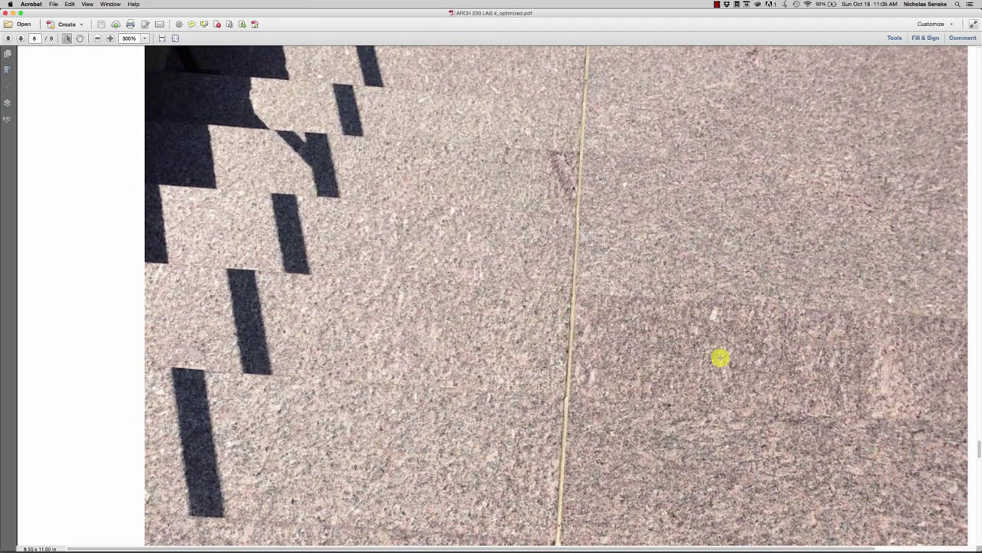
pyautogui.scroll(-1, 720, 355)
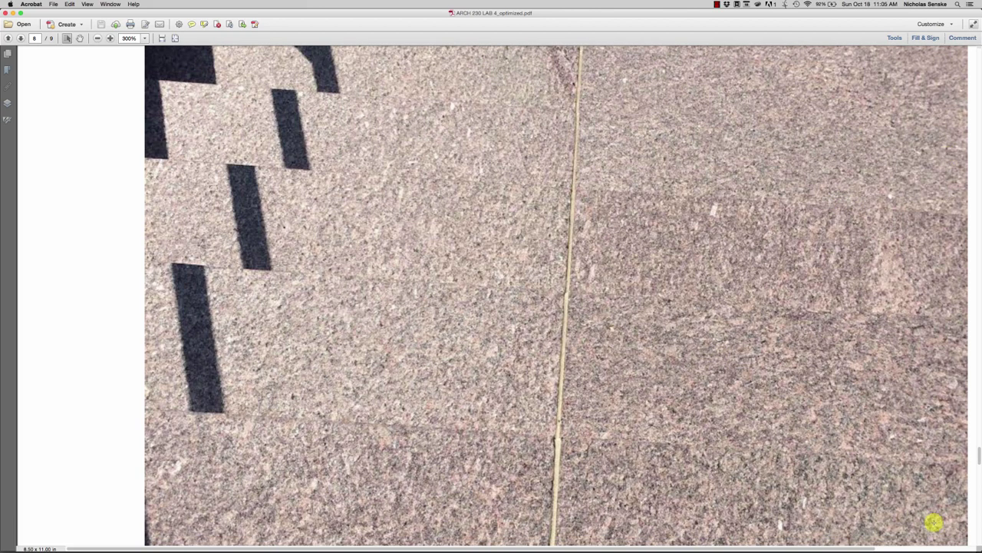
pyautogui.moveTo(977, 456)
pyautogui.mouseDown()
pyautogui.moveTo(977, 479)
pyautogui.moveTo(977, 467)
pyautogui.mouseUp()
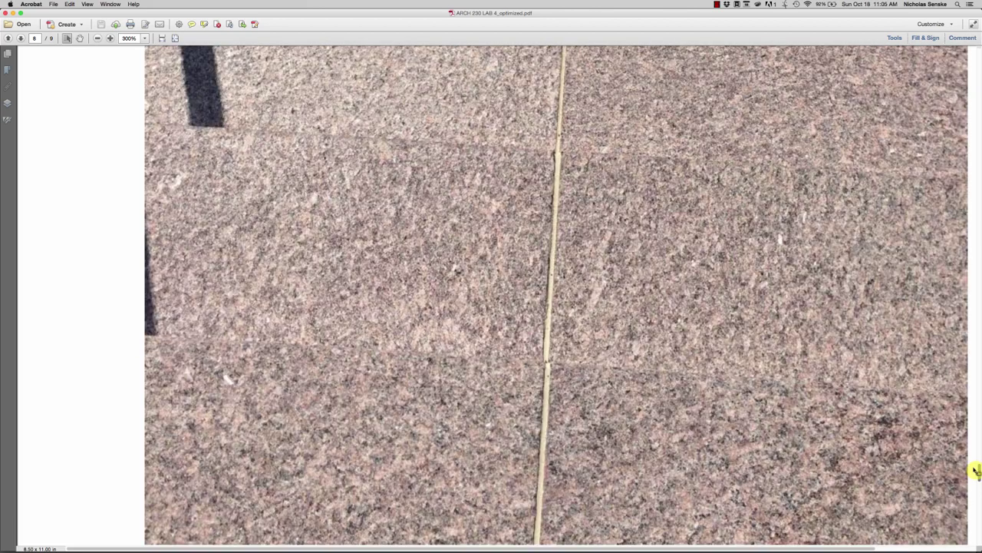
pyautogui.click(175, 37)
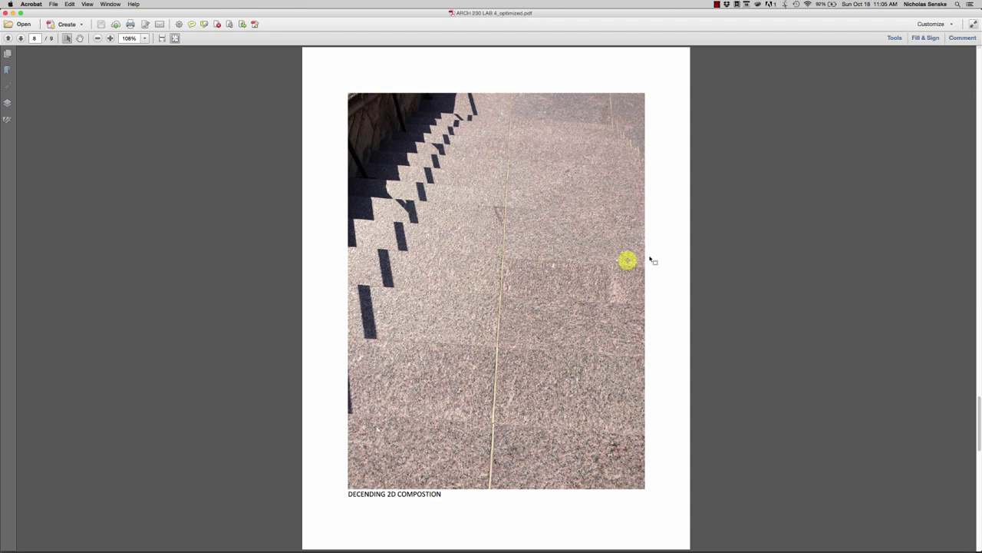
# Step: Close ARCH 230 LAB 4_optimized.pdf and open the original ARCH 230 LAB 4.pdf
pyautogui.moveTo(521, 545)
pyautogui.click(6, 13)
pyautogui.click(51, 4)
pyautogui.click(71, 16)
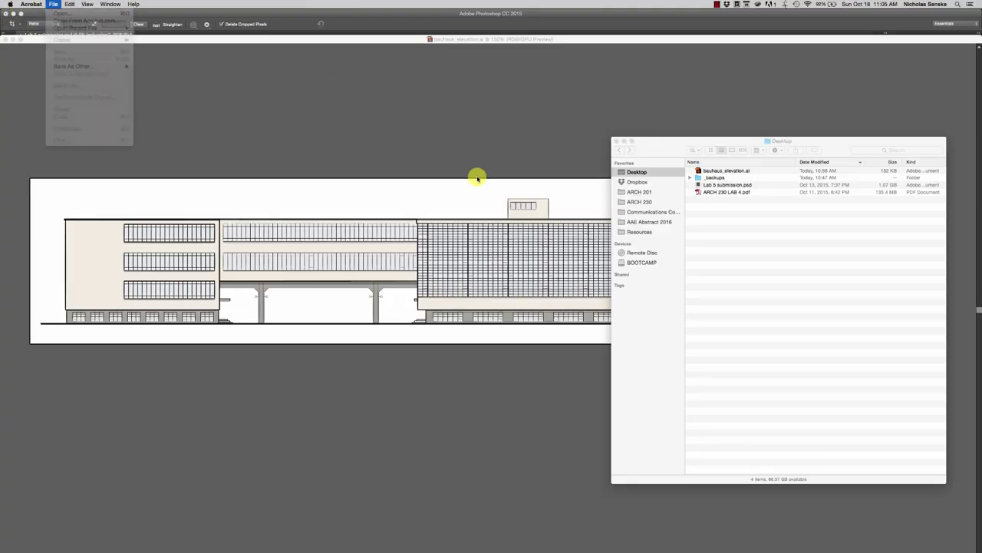
pyautogui.doubleClick(462, 154)
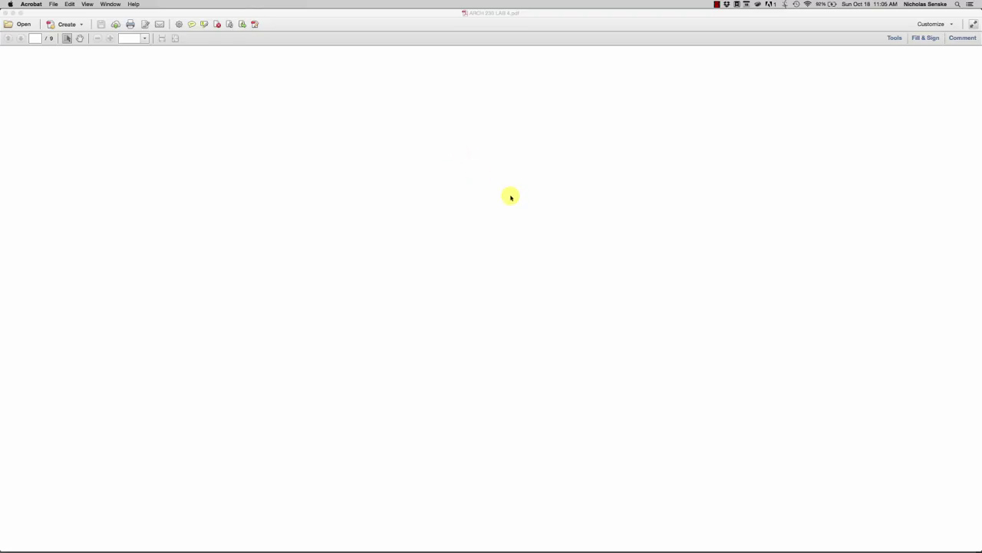
# Step: Examine the photos on pages 1 to 3 of the original PDF, then fit the whole of page 3
pyautogui.scroll(-10, 358, 445)
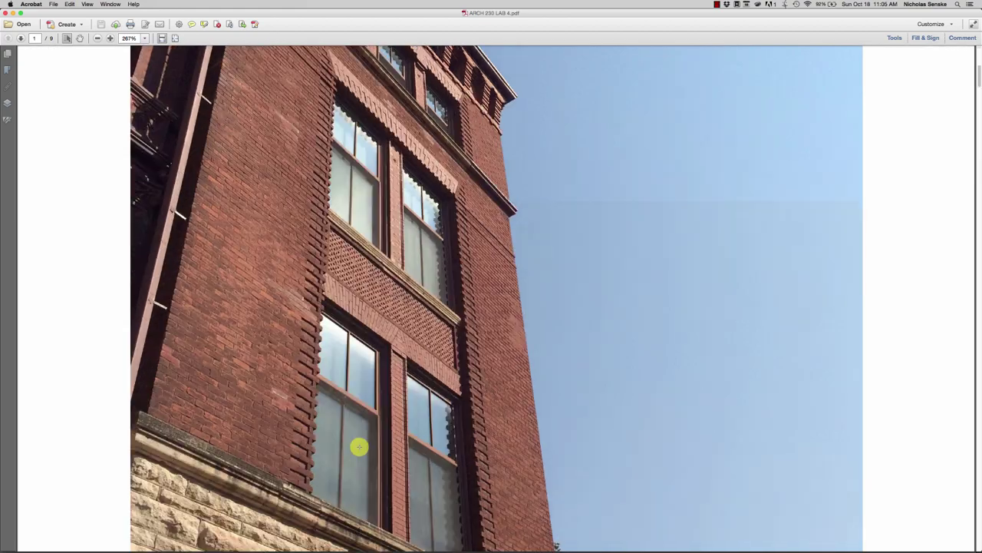
pyautogui.scroll(-10, 359, 446)
pyautogui.scroll(-10, 360, 445)
pyautogui.scroll(-15, 371, 444)
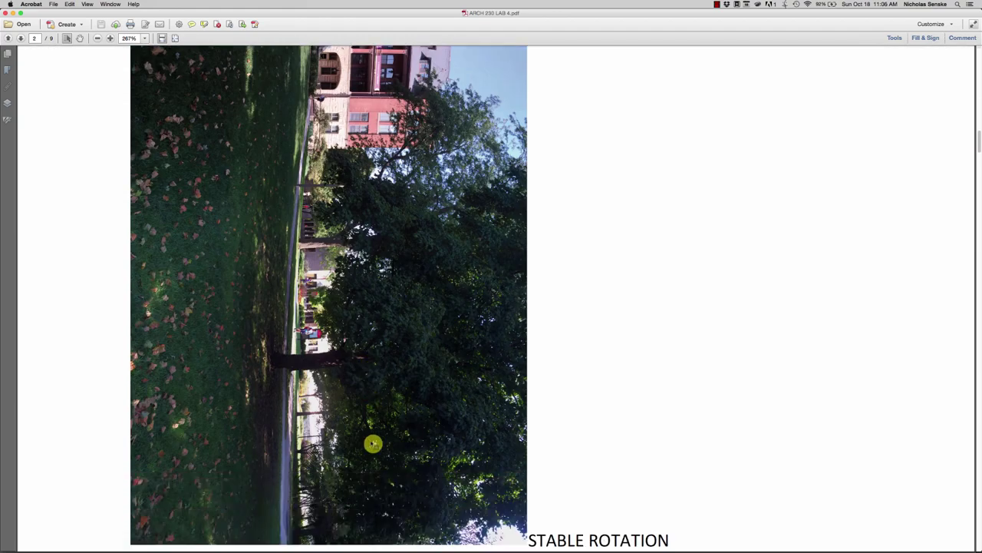
pyautogui.scroll(-3, 374, 442)
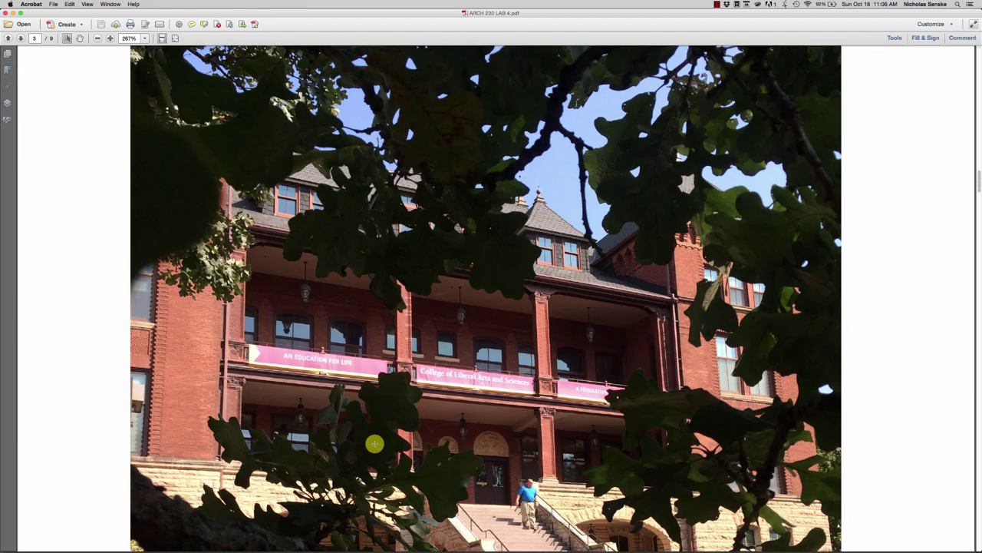
pyautogui.scroll(-7, 376, 443)
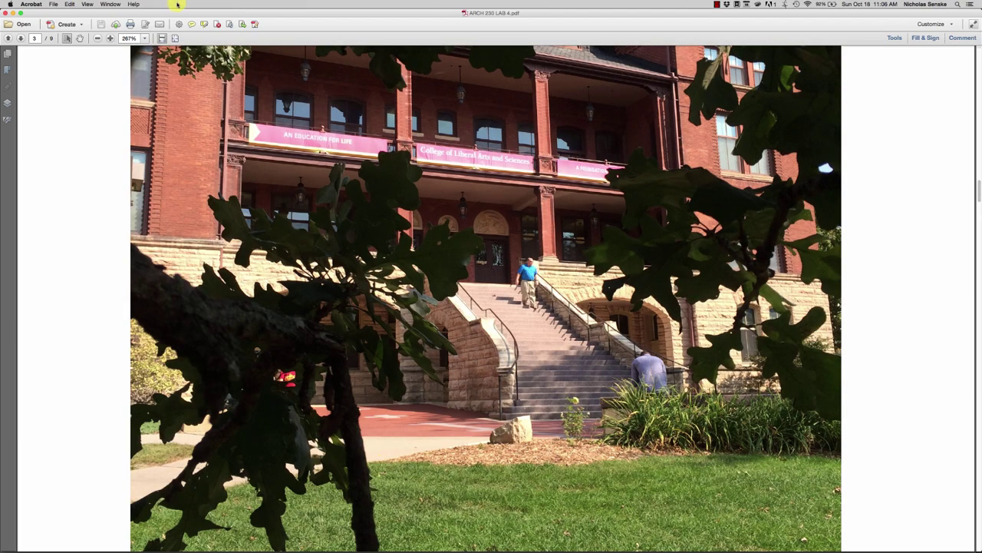
pyautogui.click(175, 38)
# Step: Check the file size of ARCH 230 LAB 4.pdf in the Desktop folder and return to the document
pyautogui.moveTo(406, 548)
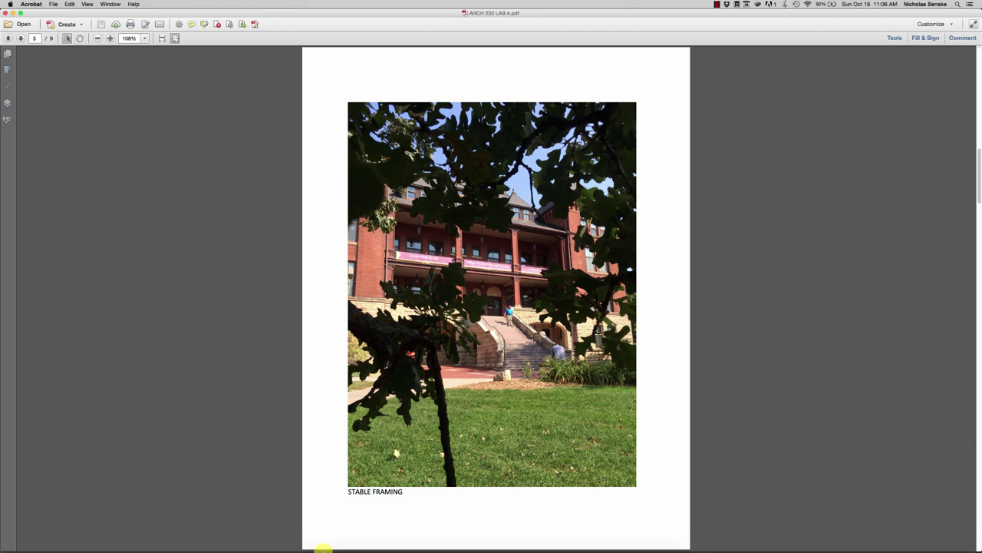
pyautogui.click(318, 546)
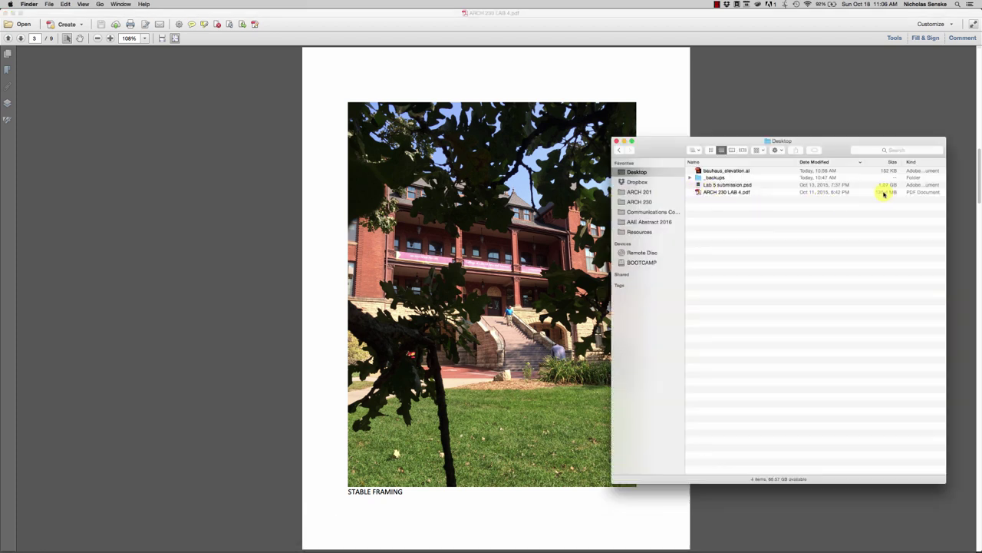
pyautogui.click(173, 158)
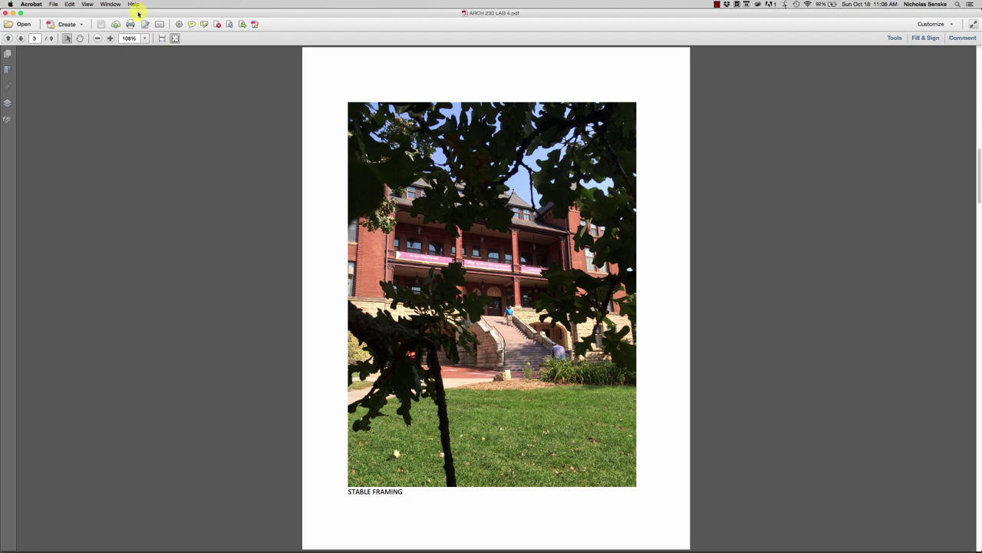
# Step: Close ARCH 230 LAB 4.pdf in Acrobat
pyautogui.click(54, 4)
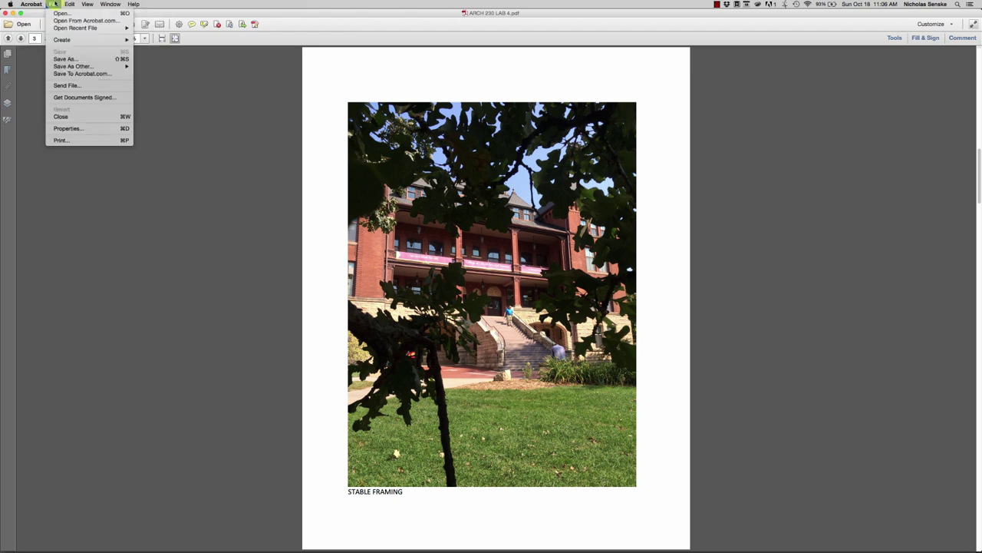
pyautogui.click(239, 183)
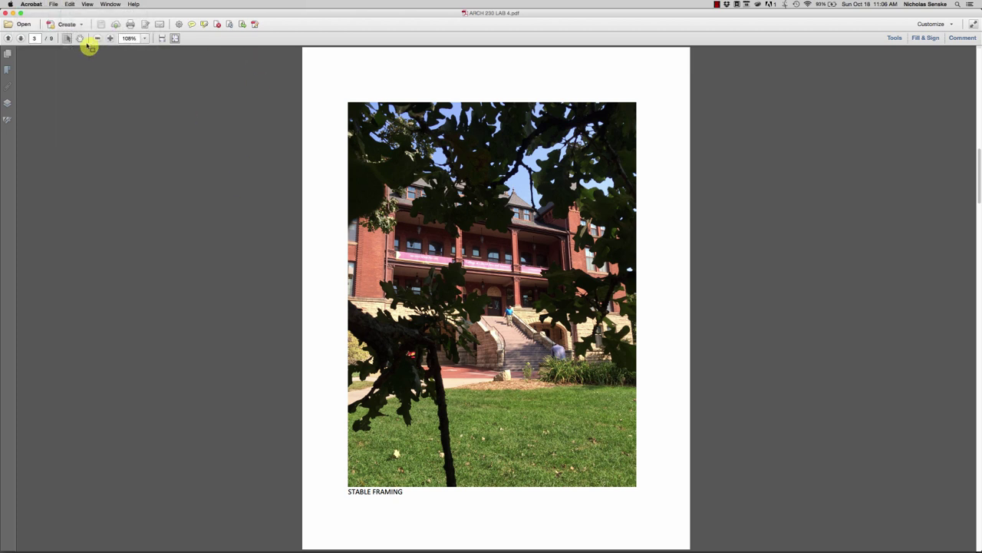
pyautogui.click(6, 14)
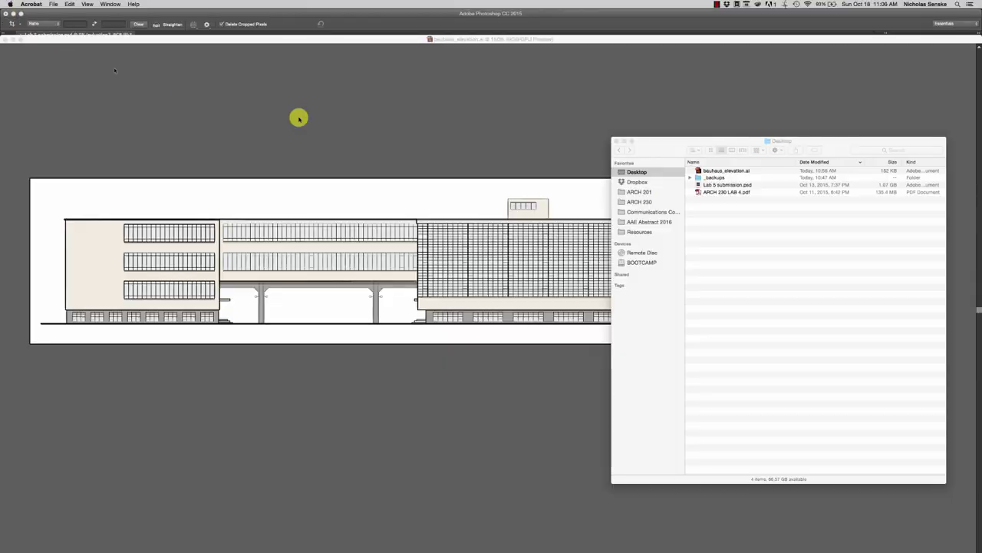
# Step: Open ARCH 230 LAB 4.pdf from the Desktop folder with Adobe Acrobat Pro
pyautogui.click(711, 193)
pyautogui.rightClick(715, 194)
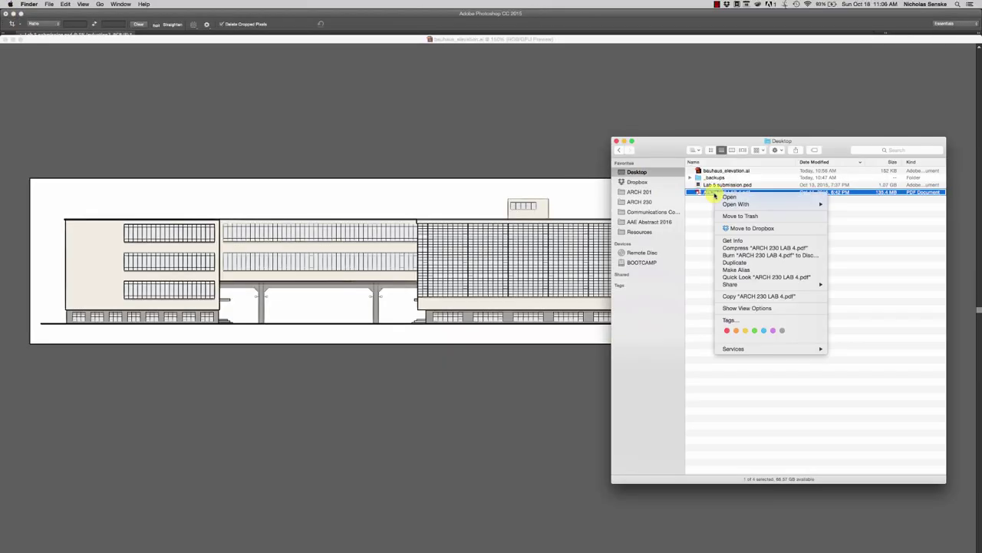
pyautogui.moveTo(813, 204)
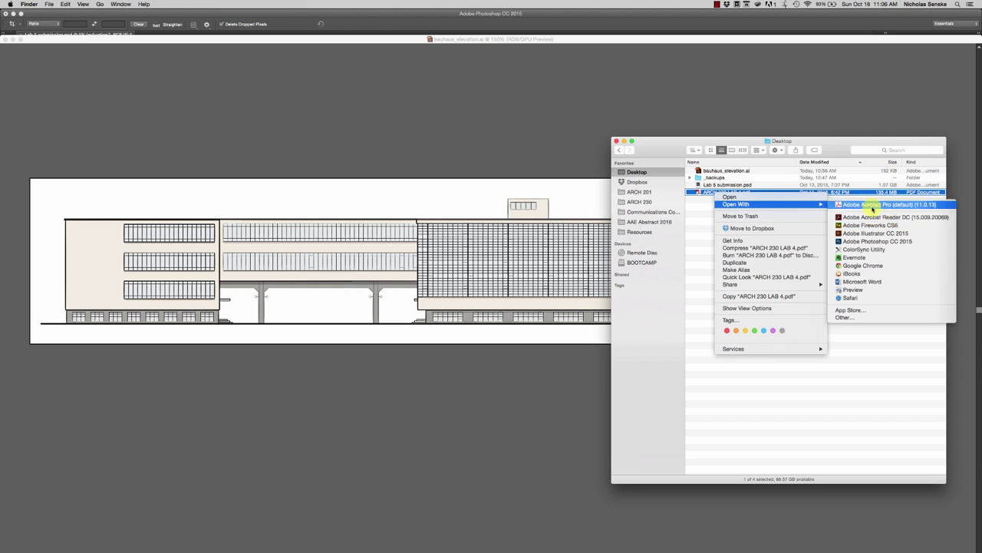
pyautogui.click(873, 205)
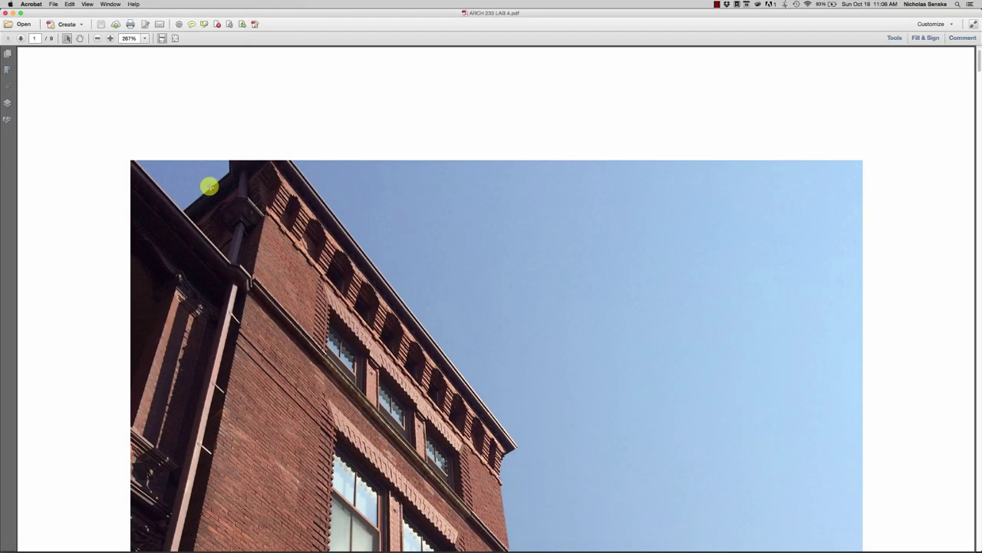
# Step: Save the open document as a Reduced Size PDF with compatibility set to Acrobat 9.0 and later
pyautogui.scroll(-15, 199, 191)
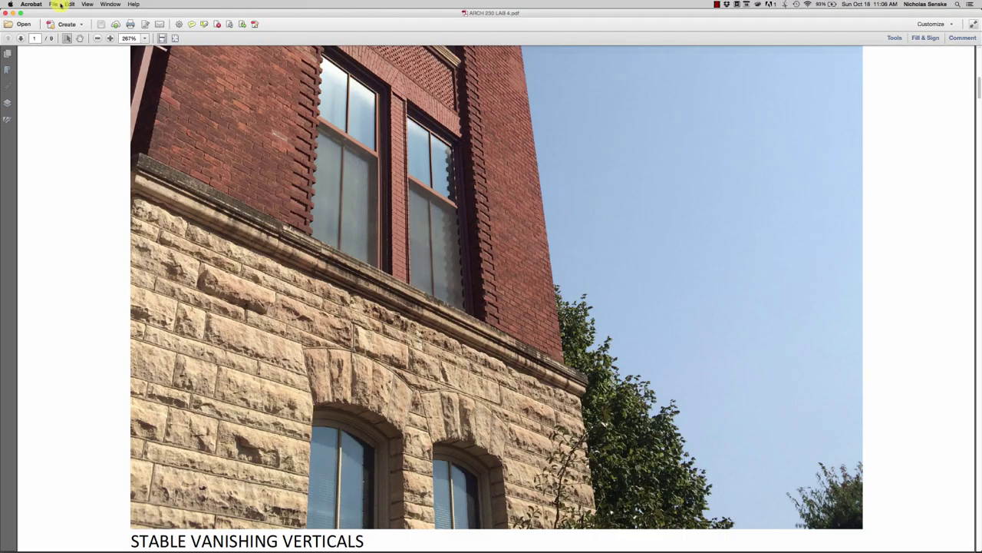
pyautogui.click(53, 4)
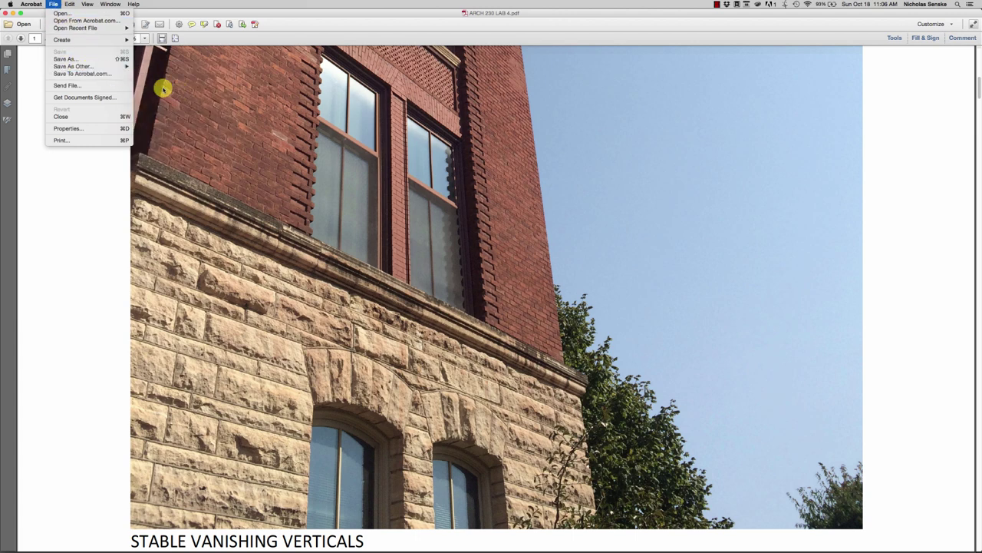
pyautogui.moveTo(122, 67)
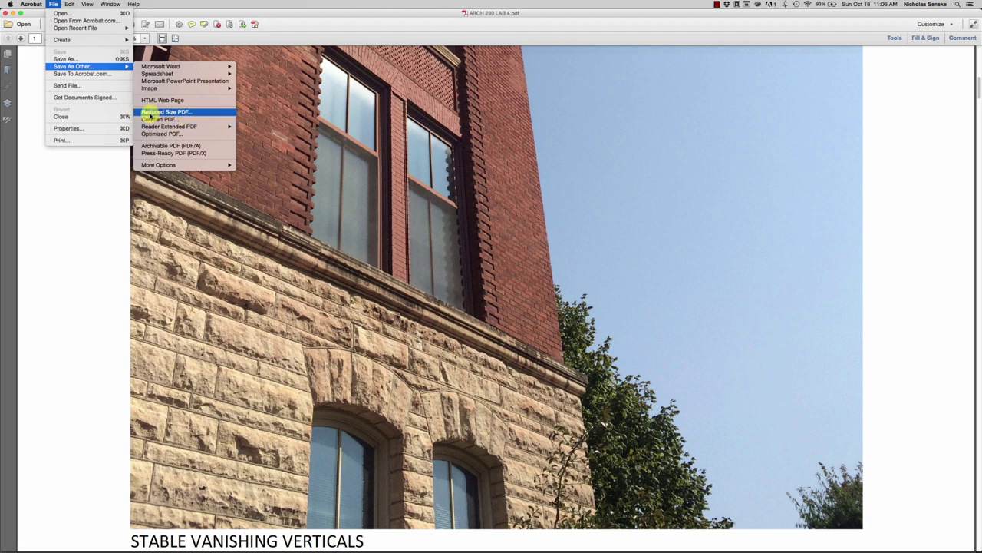
pyautogui.click(182, 114)
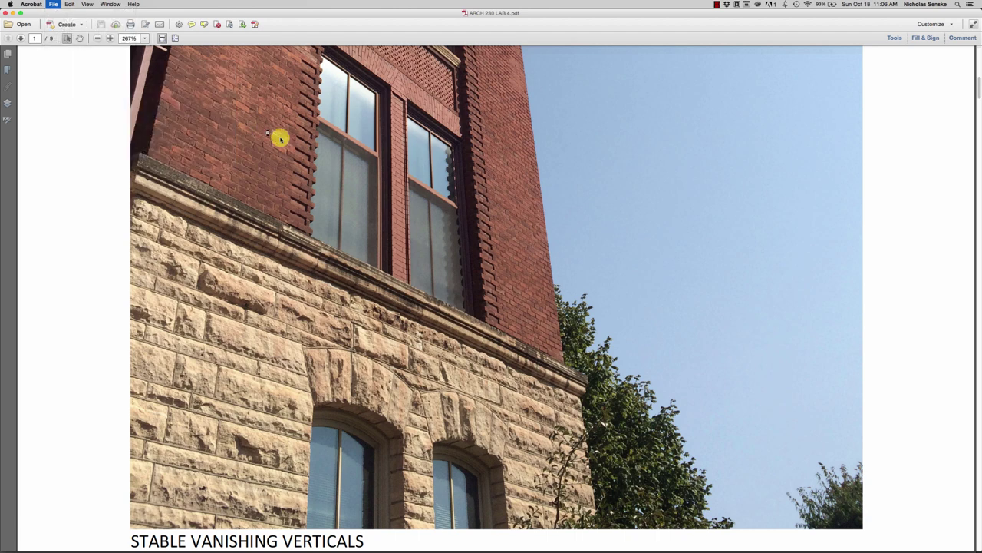
pyautogui.click(499, 273)
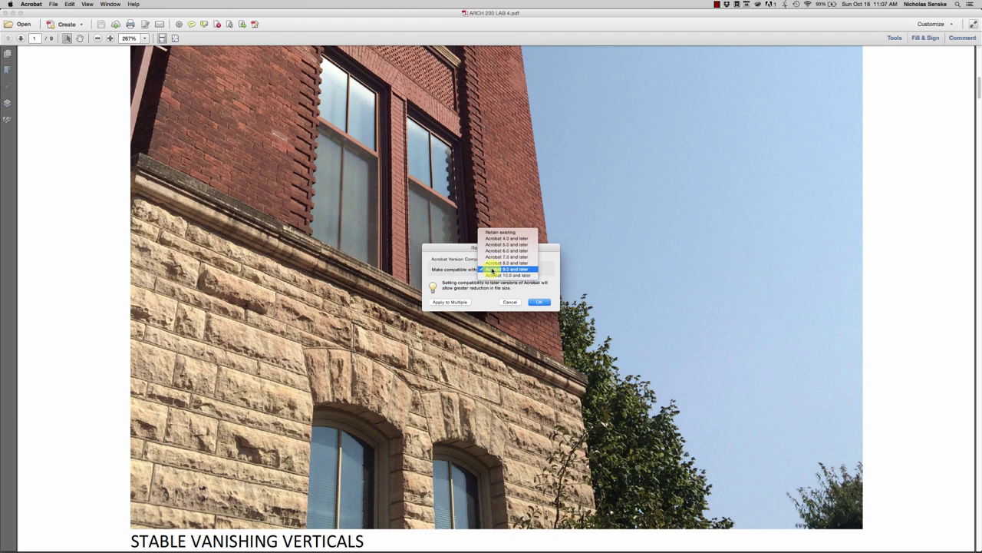
pyautogui.click(492, 270)
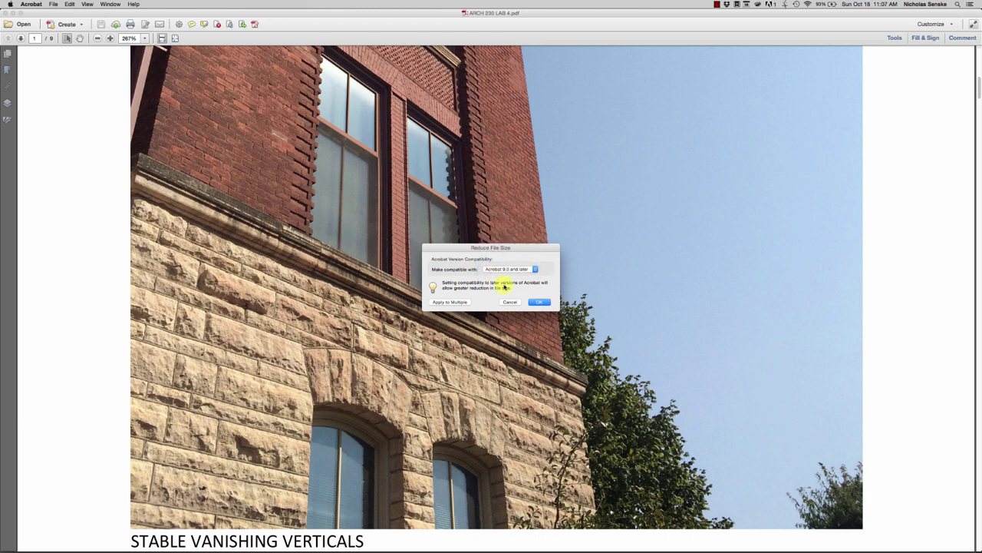
pyautogui.moveTo(497, 247)
pyautogui.mouseDown()
pyautogui.moveTo(476, 251)
pyautogui.moveTo(509, 243)
pyautogui.mouseUp()
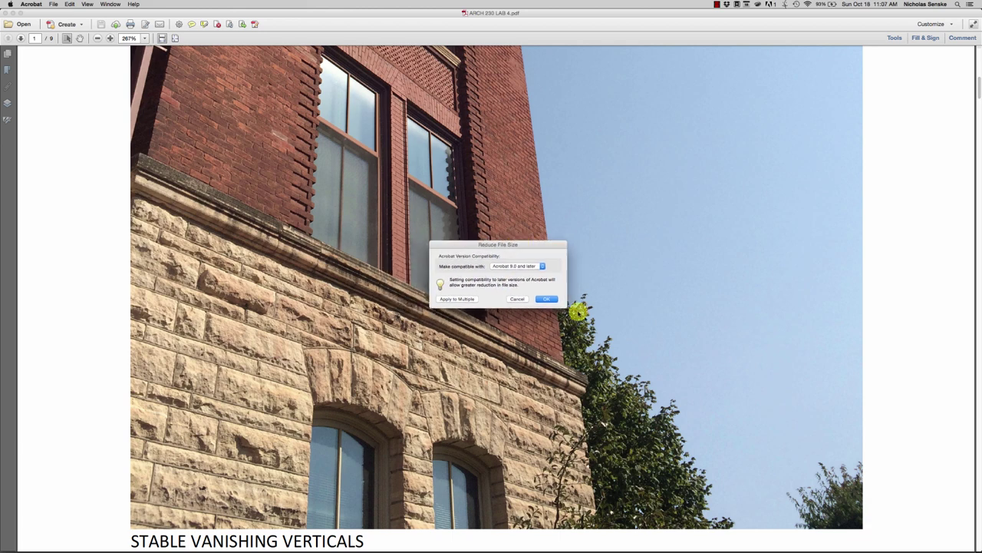
pyautogui.click(553, 301)
# Step: Name the reduced copy ARCH 230 LAB 4_reduced, save it on the Desktop and dismiss the conversion warnings
pyautogui.click(490, 106)
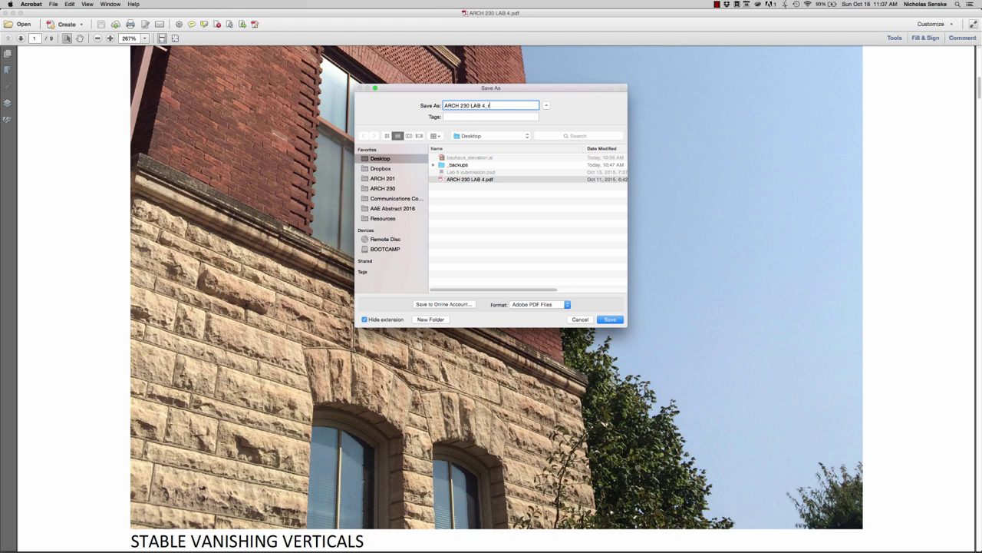
pyautogui.press('Return')
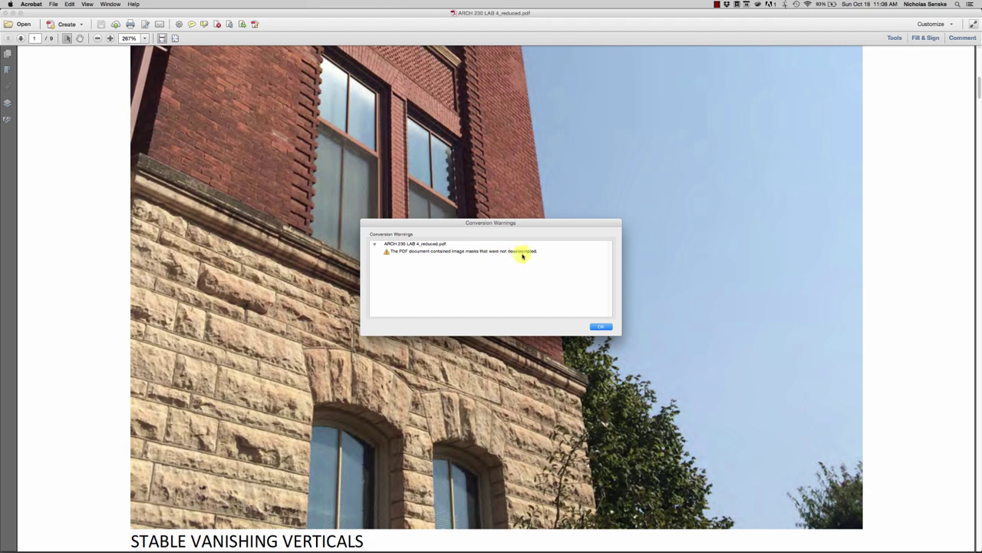
pyautogui.click(600, 327)
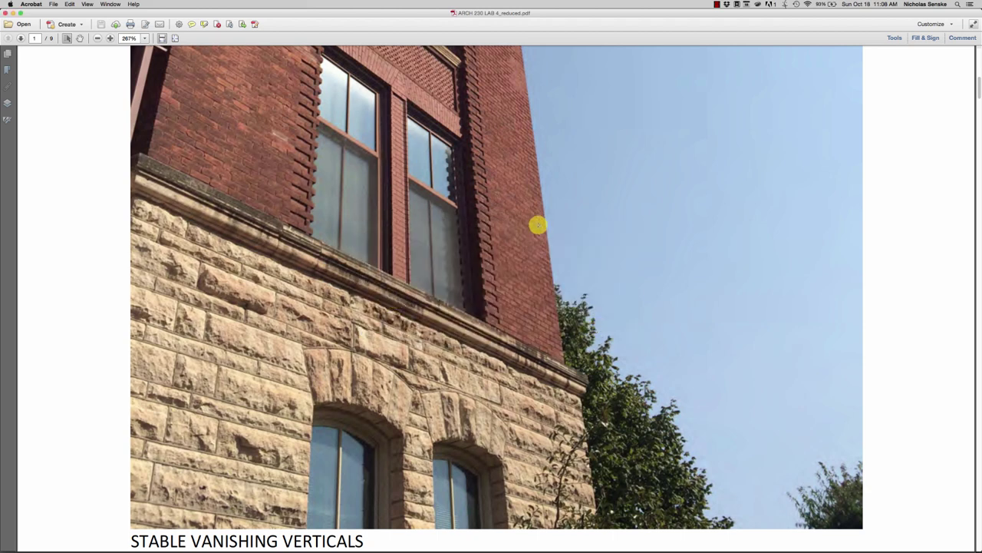
# Step: Fit the whole first page of the reduced PDF, then compare both PDFs' file sizes in the Desktop folder
pyautogui.click(174, 38)
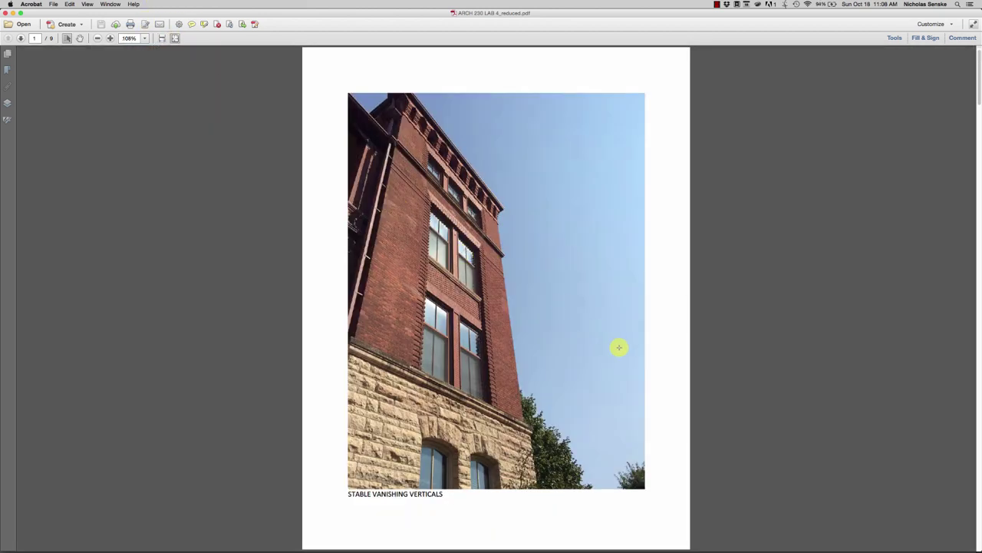
pyautogui.click(315, 537)
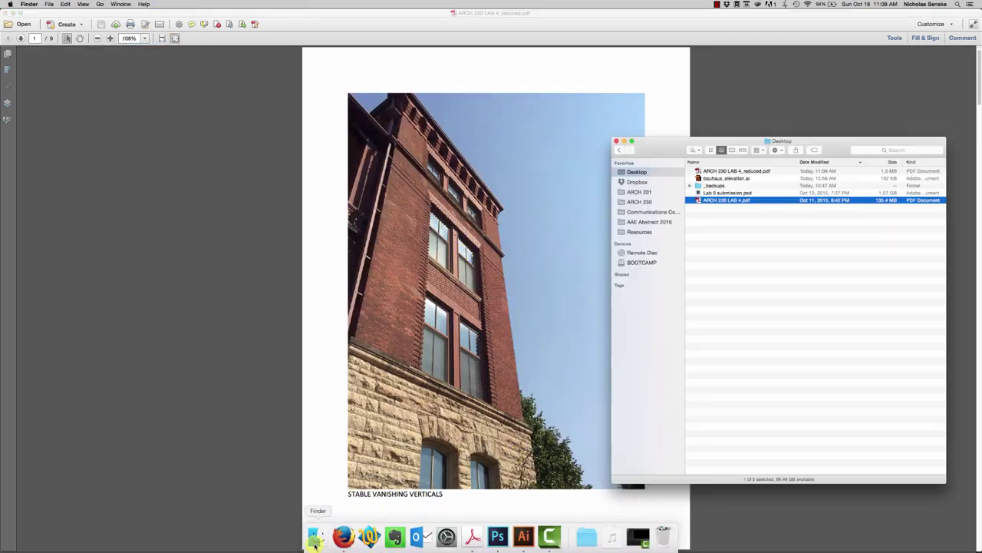
pyautogui.moveTo(760, 141); pyautogui.dragTo(570, 134)
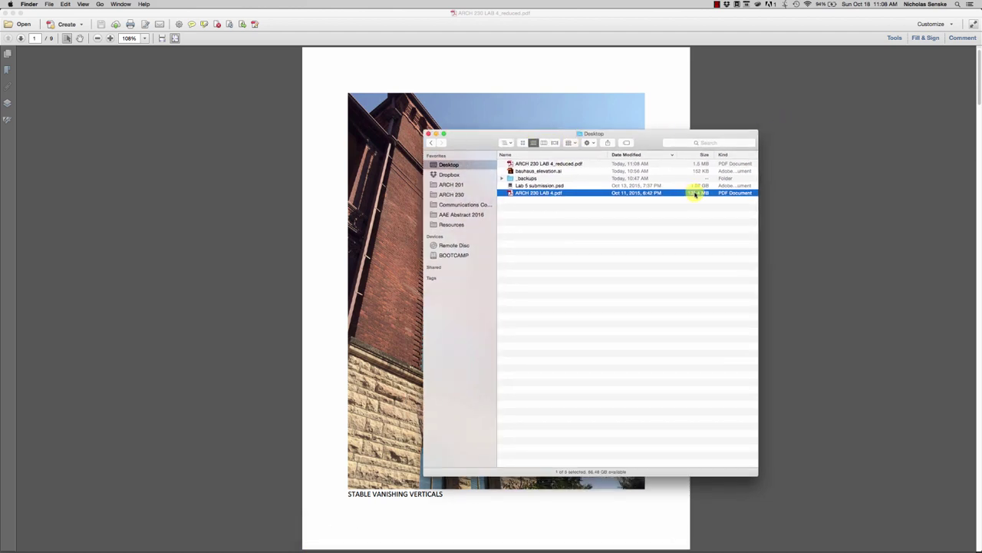
pyautogui.click(700, 164)
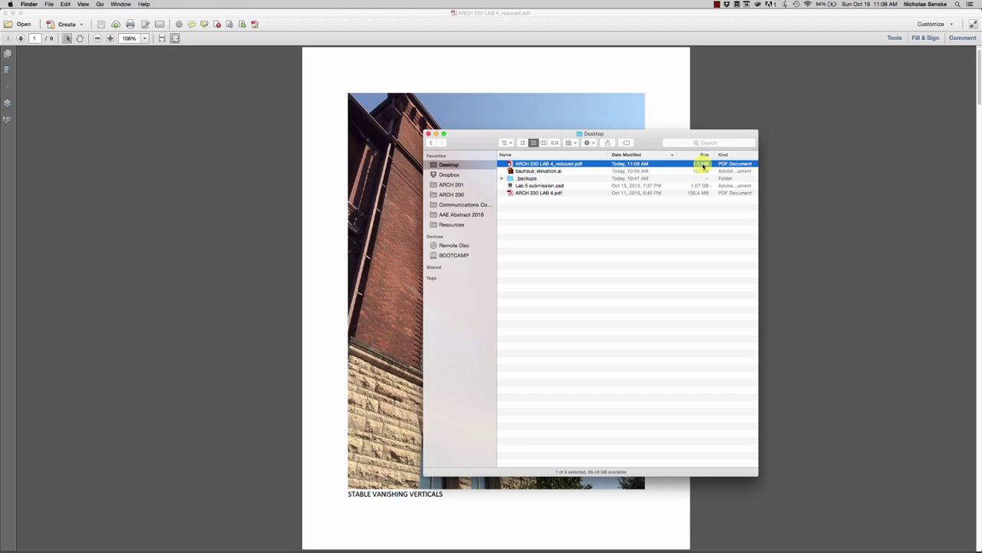
pyautogui.click(656, 220)
# Step: Open ARCH 230 LAB 4.pdf fitted to the whole page and tile it side by side with the reduced PDF
pyautogui.doubleClick(548, 192)
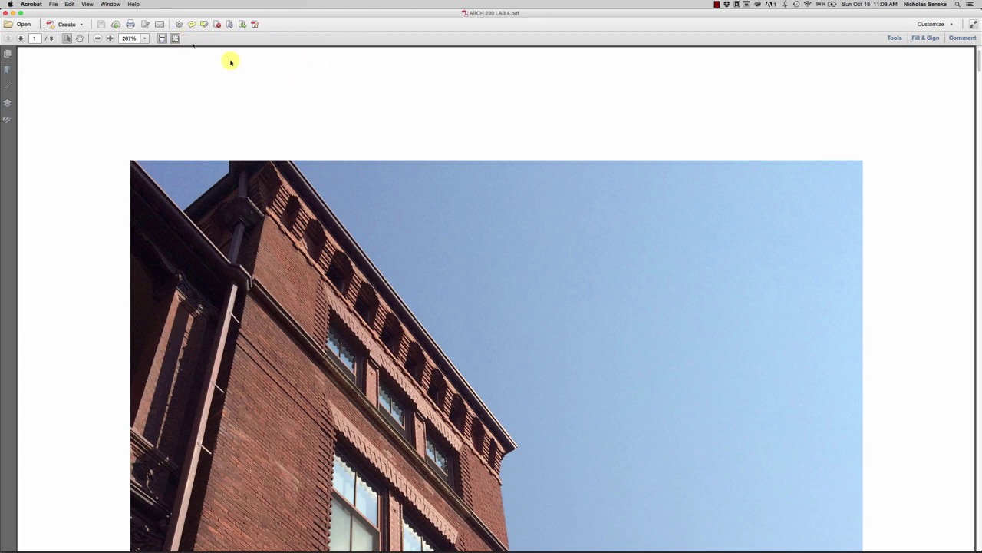
pyautogui.click(175, 38)
pyautogui.press('super+shift+l')
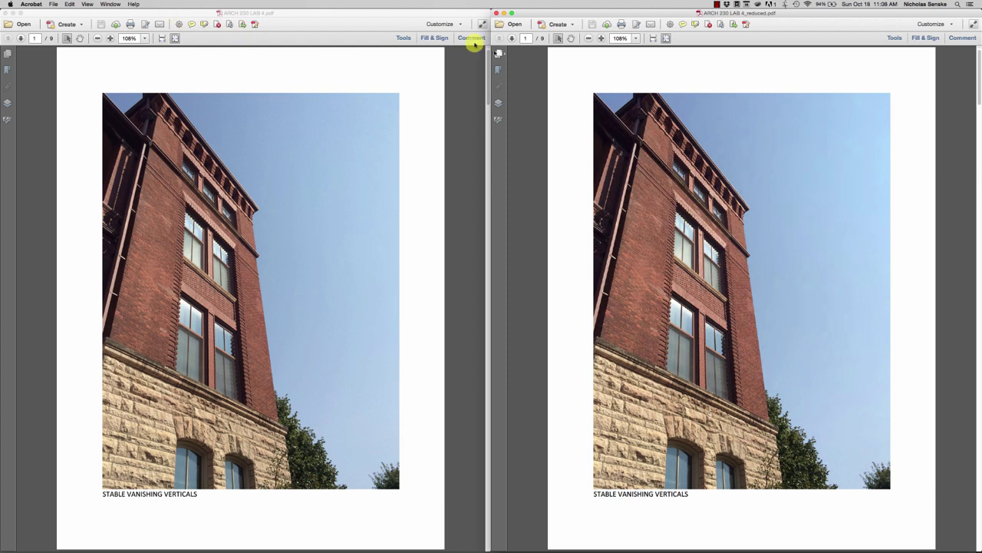
# Step: Try to marquee-zoom on the roof corner of page 1 in the original PDF, then enlarge its view to 150%
pyautogui.click(88, 4)
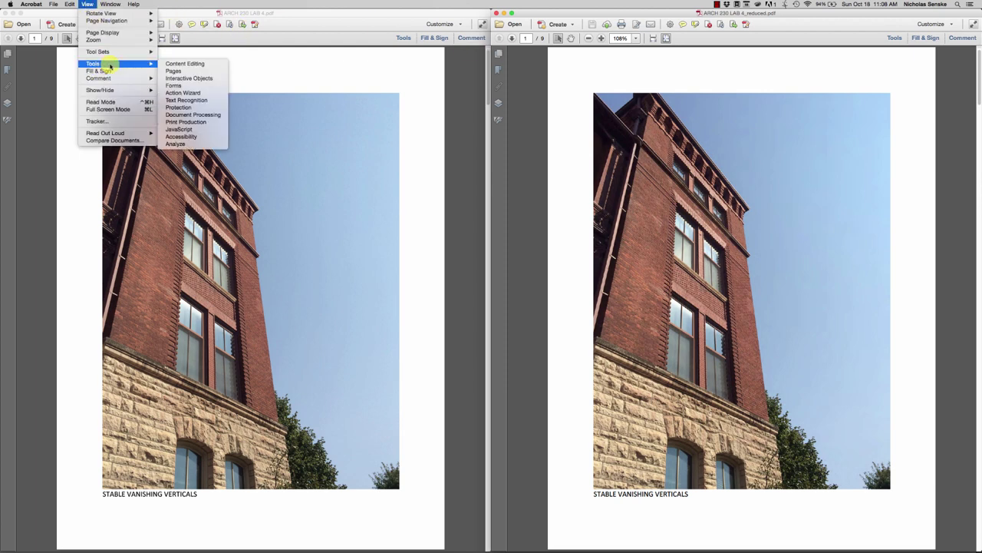
pyautogui.moveTo(120, 39)
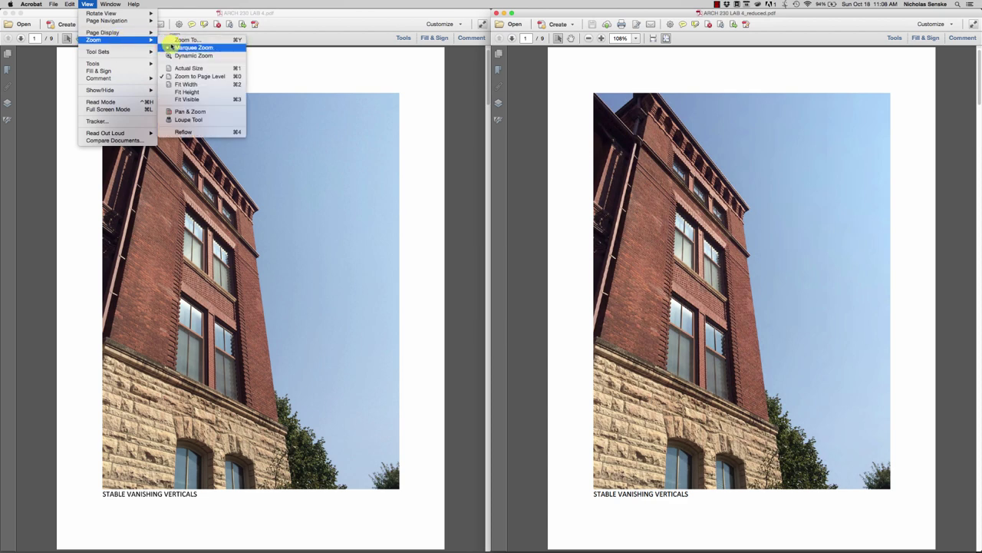
pyautogui.click(275, 212)
pyautogui.moveTo(272, 226); pyautogui.dragTo(247, 196)
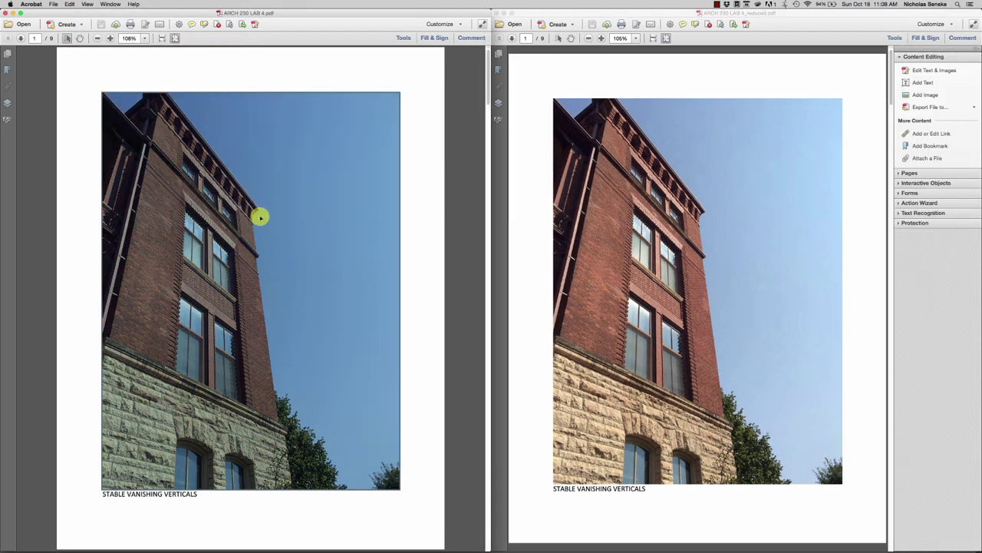
pyautogui.click(111, 38)
pyautogui.click(112, 38)
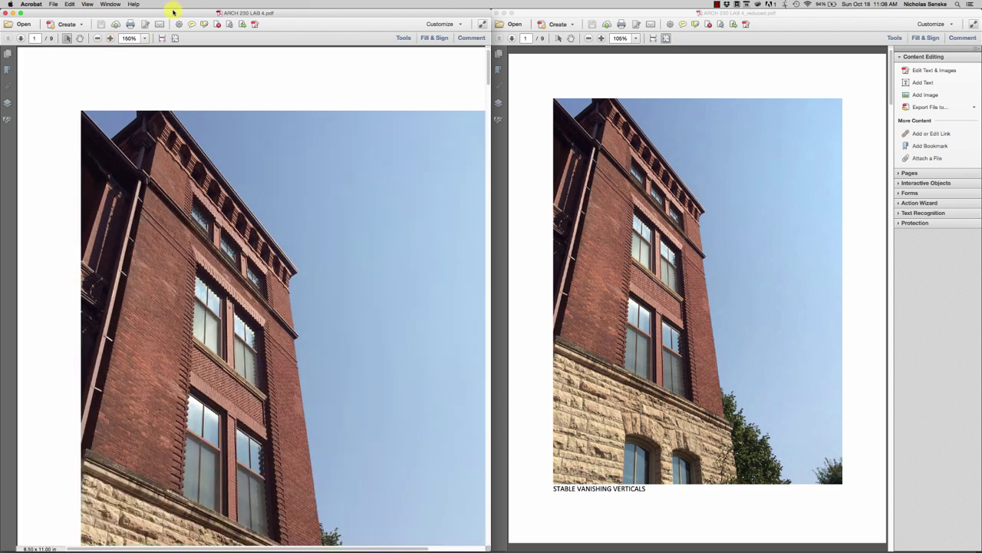
# Step: Enlarge the building's roof corner on page 1 with Marquee Zoom in both the original and the reduced PDF
pyautogui.click(86, 3)
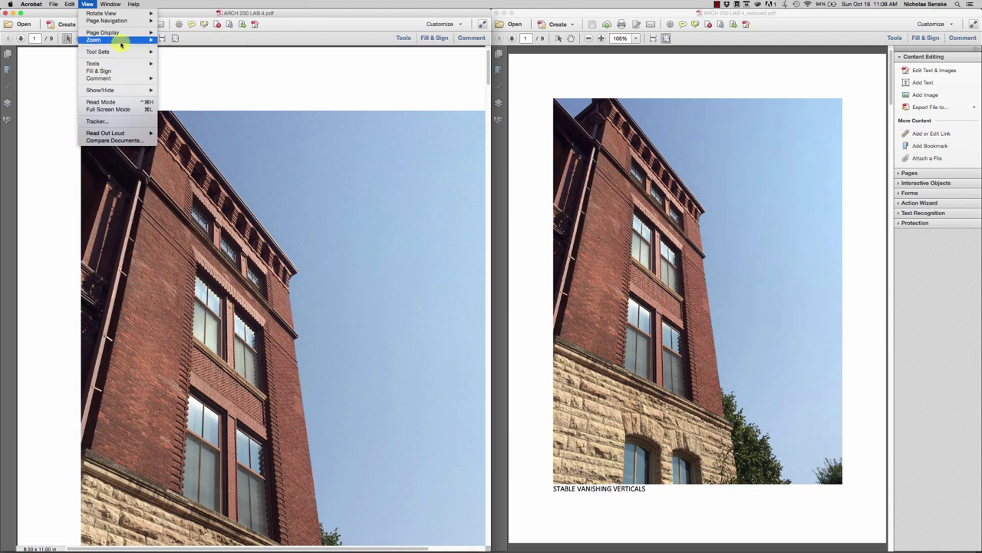
pyautogui.click(189, 43)
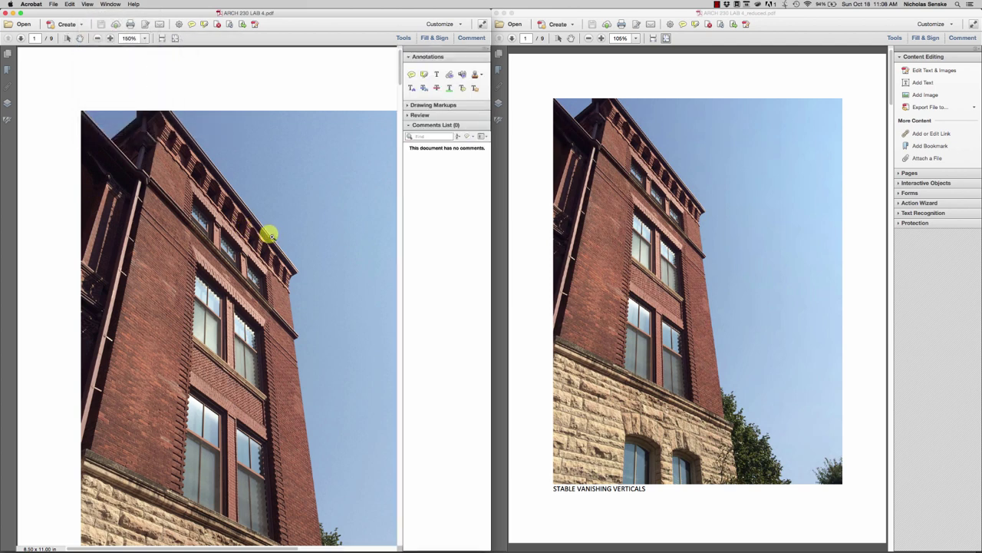
pyautogui.moveTo(268, 234); pyautogui.dragTo(338, 333)
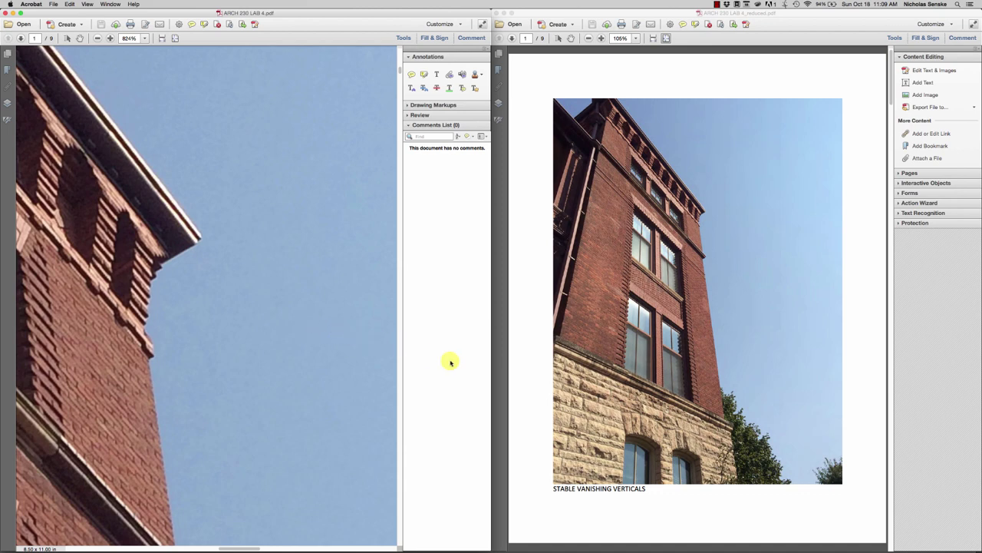
pyautogui.moveTo(691, 187); pyautogui.dragTo(729, 238)
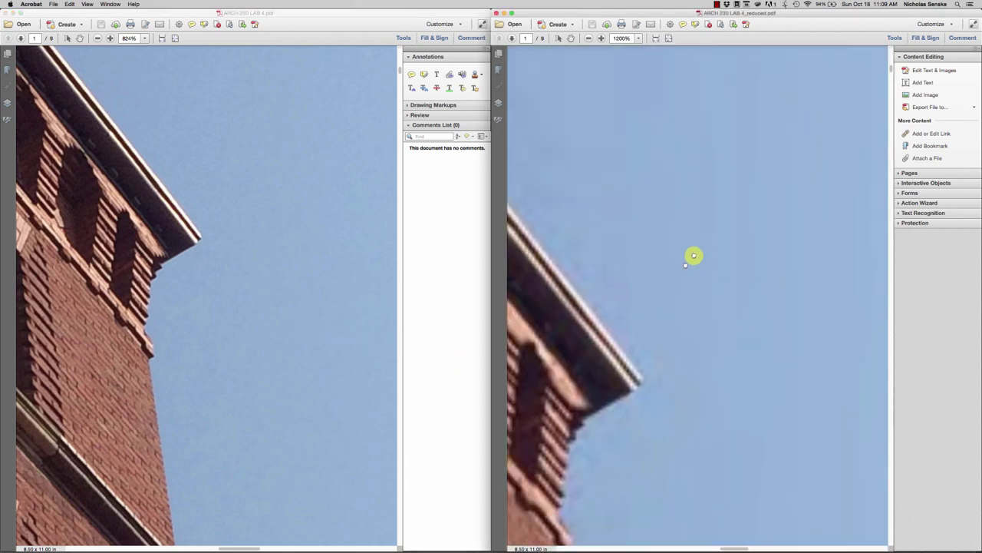
pyautogui.scroll(-3, 685, 266)
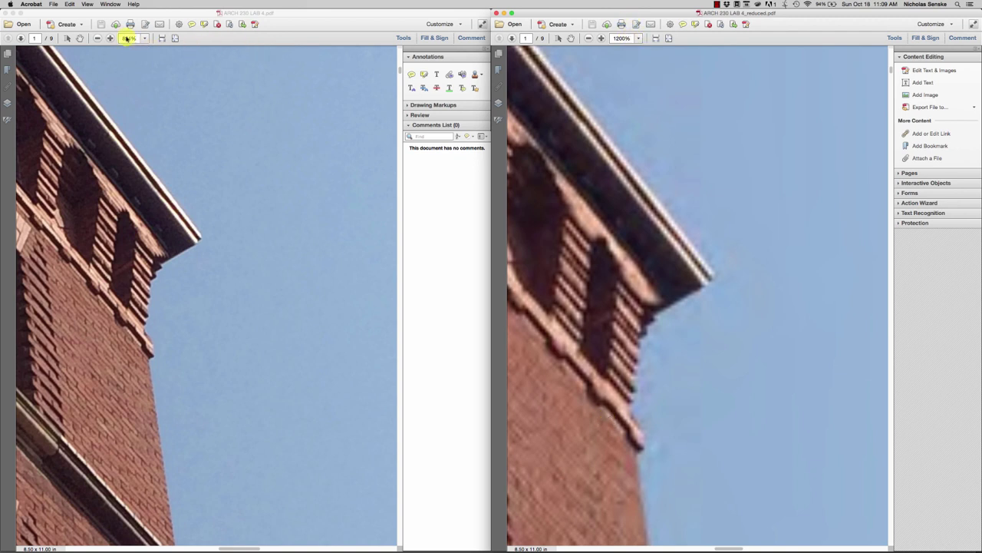
# Step: Set the original PDF's zoom to 1200% and position the roof corner to match the reduced copy's view
pyautogui.click(144, 39)
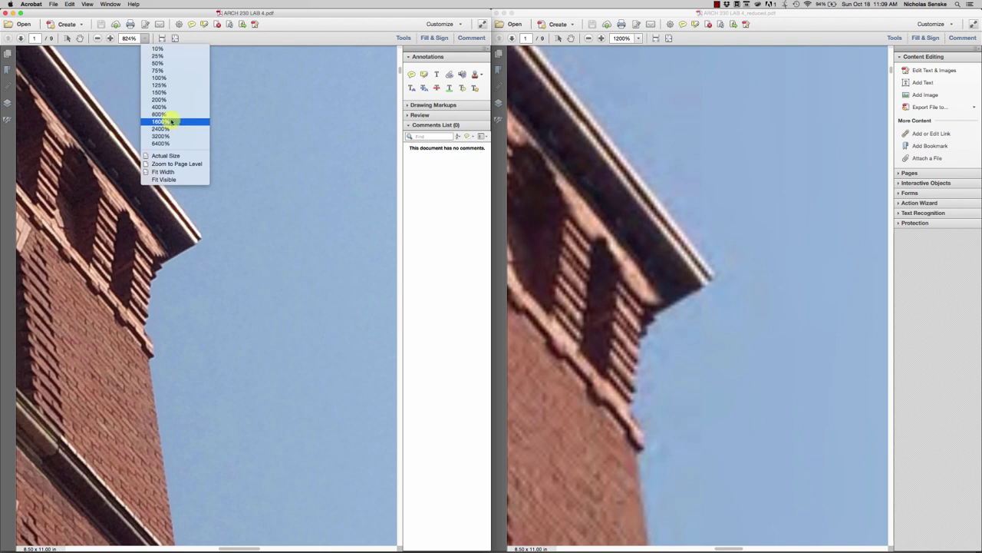
pyautogui.click(195, 242)
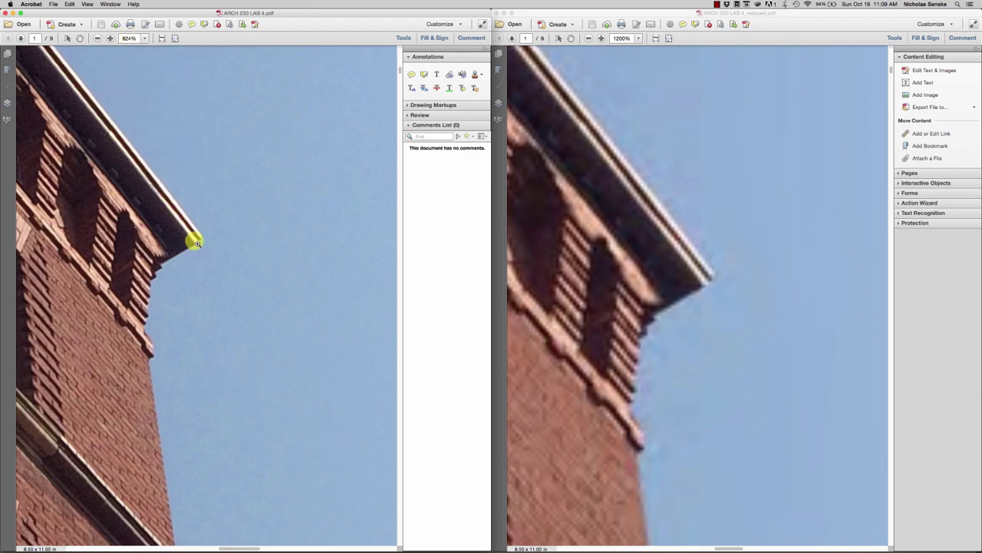
pyautogui.click(203, 292)
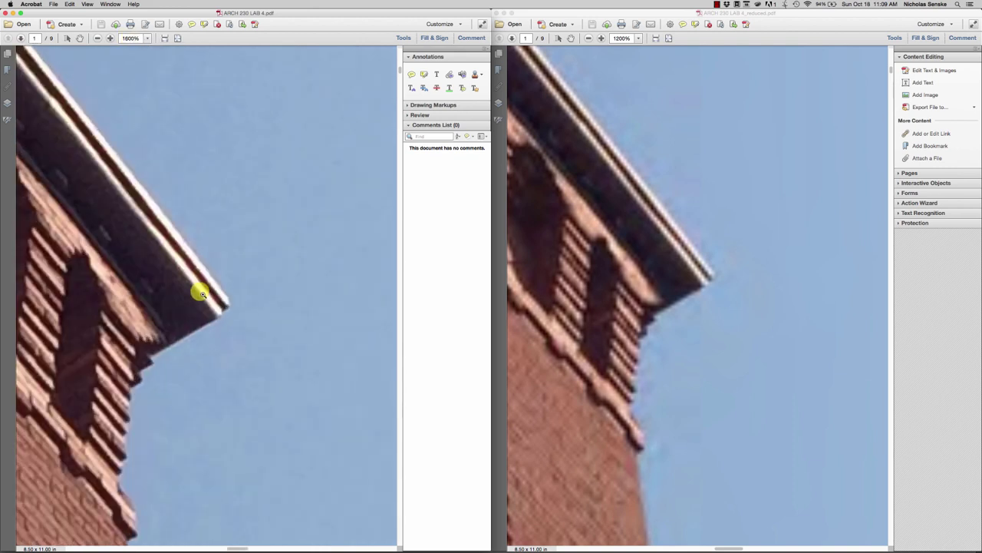
pyautogui.moveTo(198, 295); pyautogui.dragTo(285, 219)
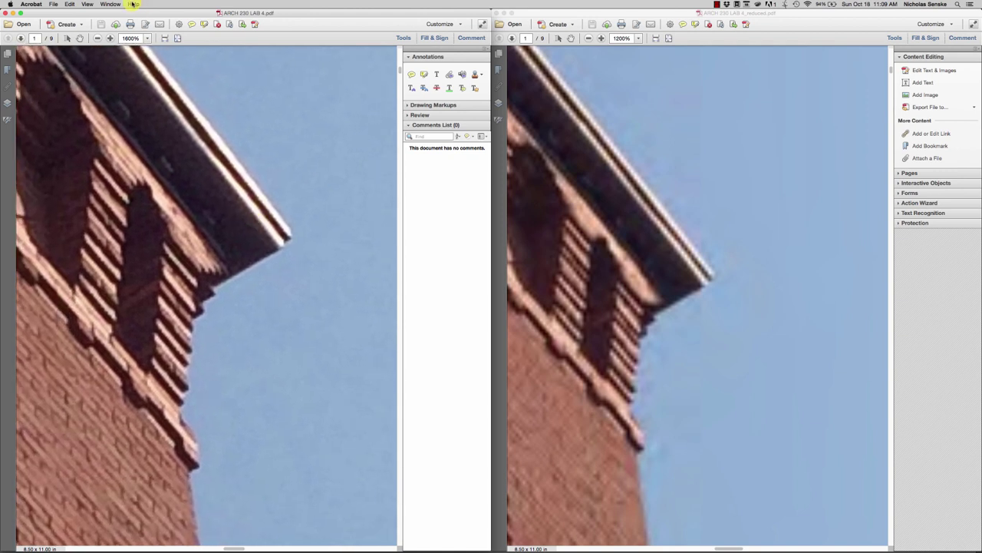
pyautogui.click(99, 39)
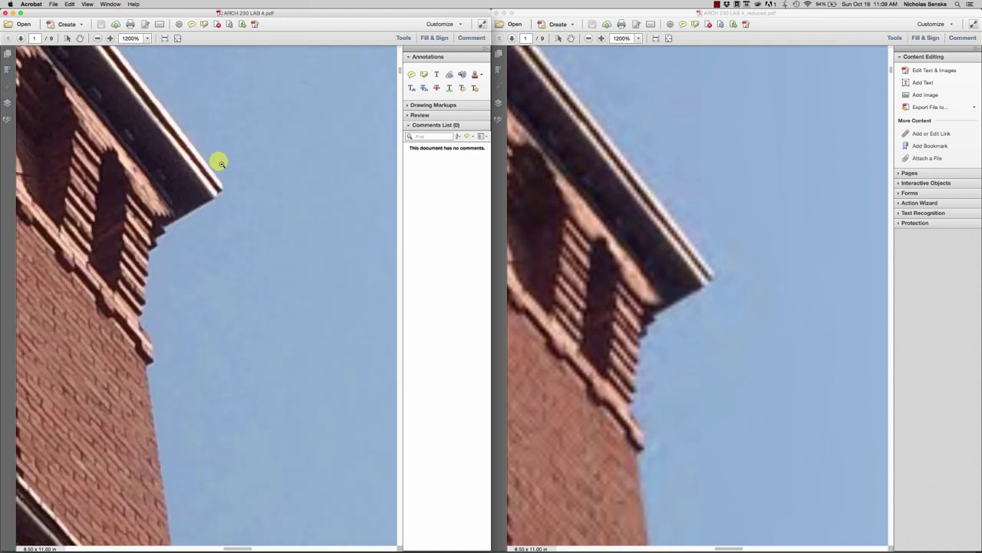
pyautogui.moveTo(238, 171); pyautogui.dragTo(304, 194)
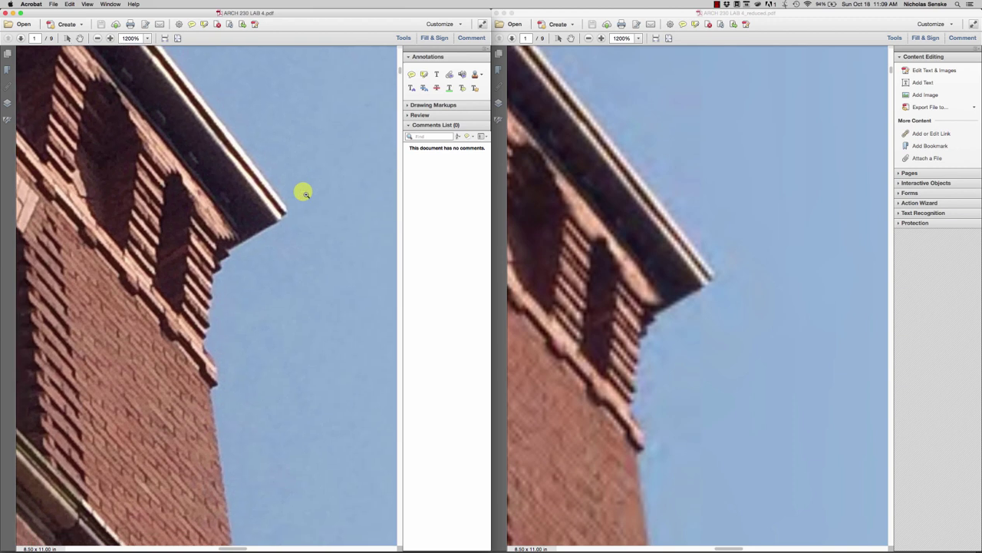
# Step: Fit the whole page in both documents and go to page 2 in each for comparison
pyautogui.click(670, 39)
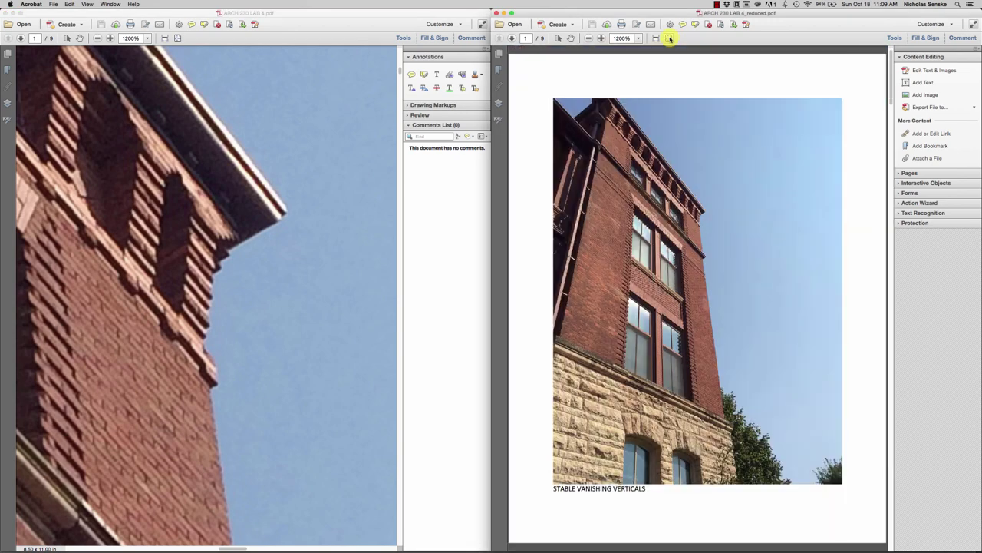
pyautogui.click(178, 39)
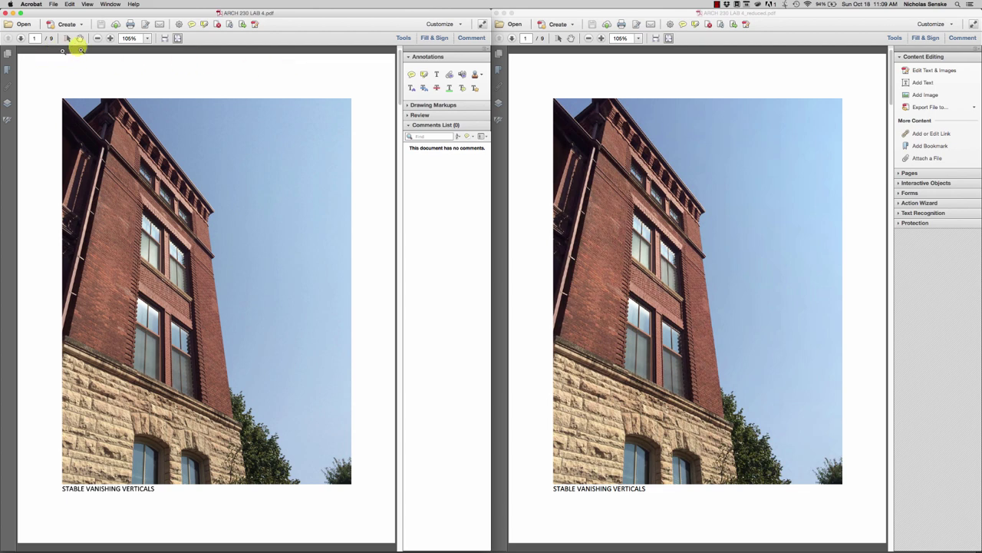
pyautogui.click(22, 39)
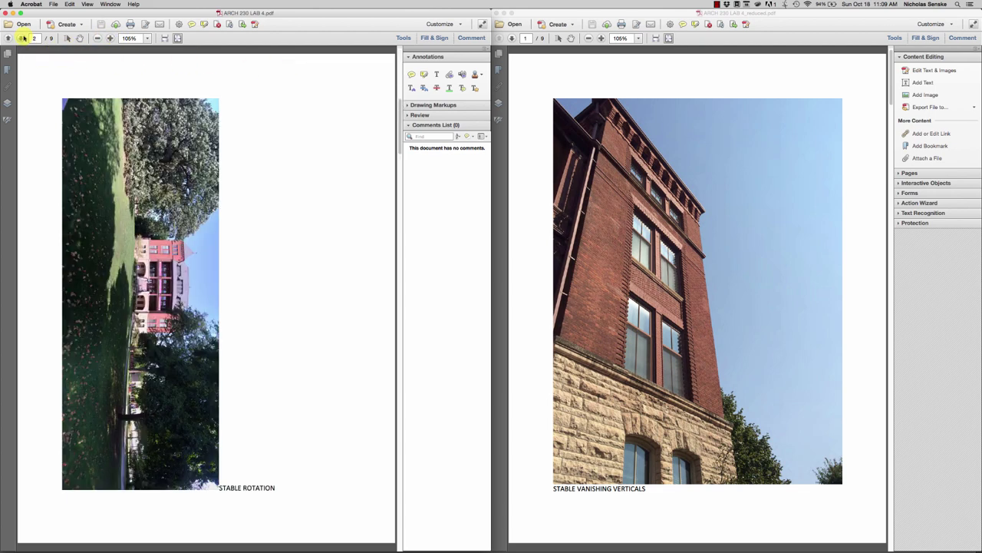
pyautogui.click(514, 39)
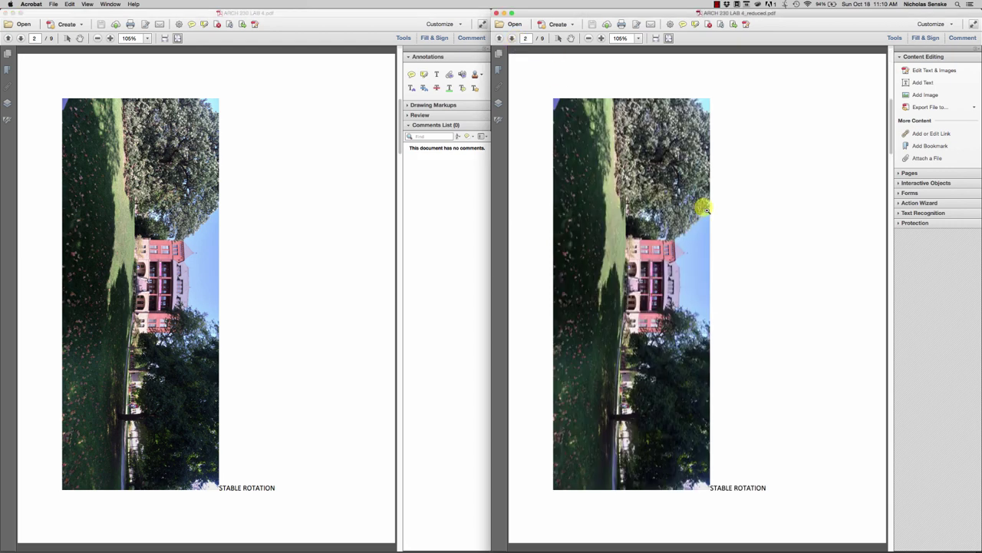
# Step: Rotate the reduced PDF's view counterclockwise until the building photo on page 2 is upright
pyautogui.click(87, 4)
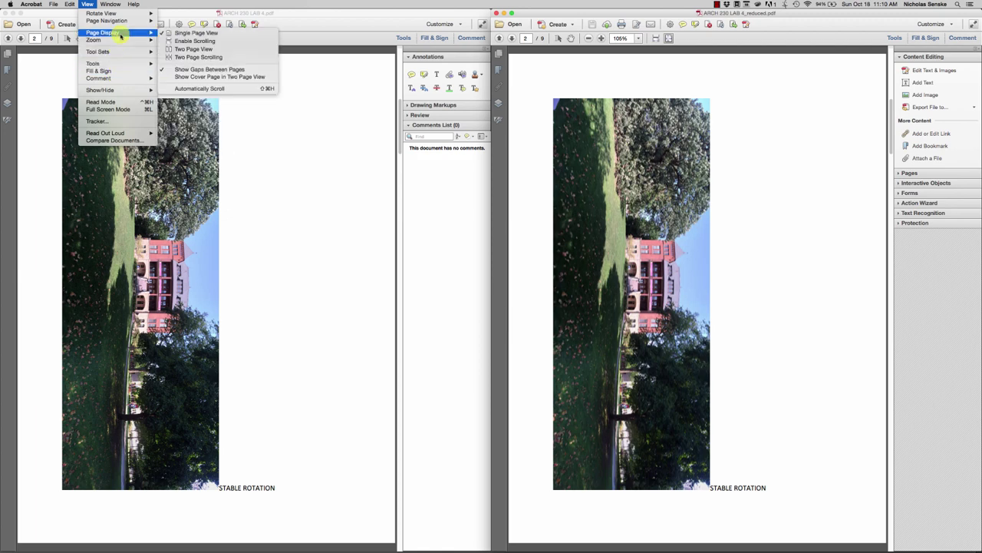
pyautogui.moveTo(121, 19)
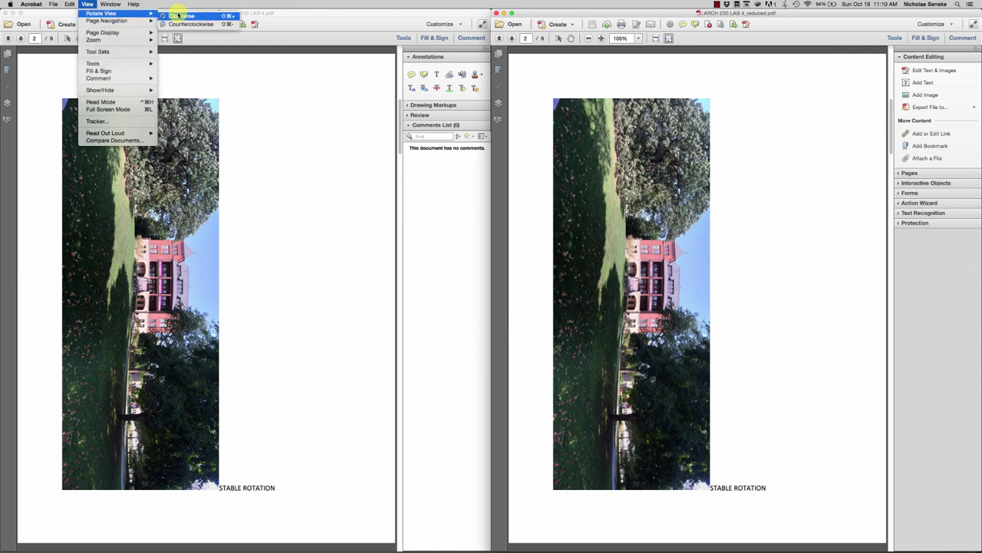
pyautogui.click(181, 17)
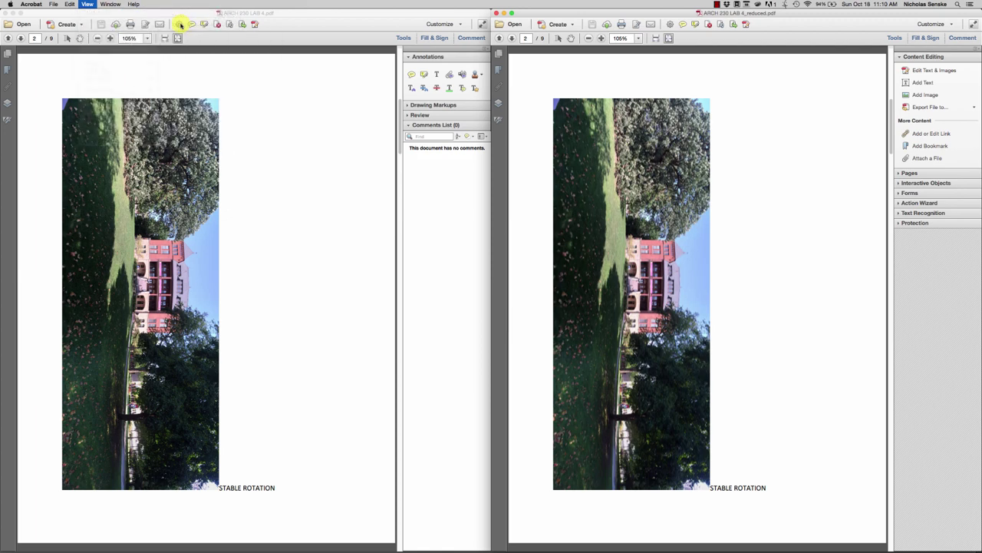
pyautogui.click(87, 4)
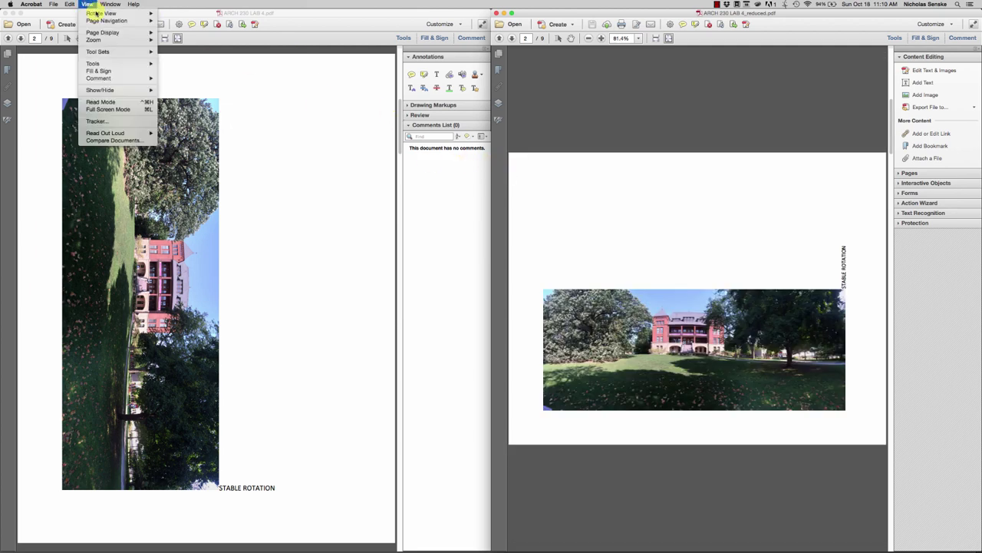
pyautogui.moveTo(115, 13)
pyautogui.click(195, 24)
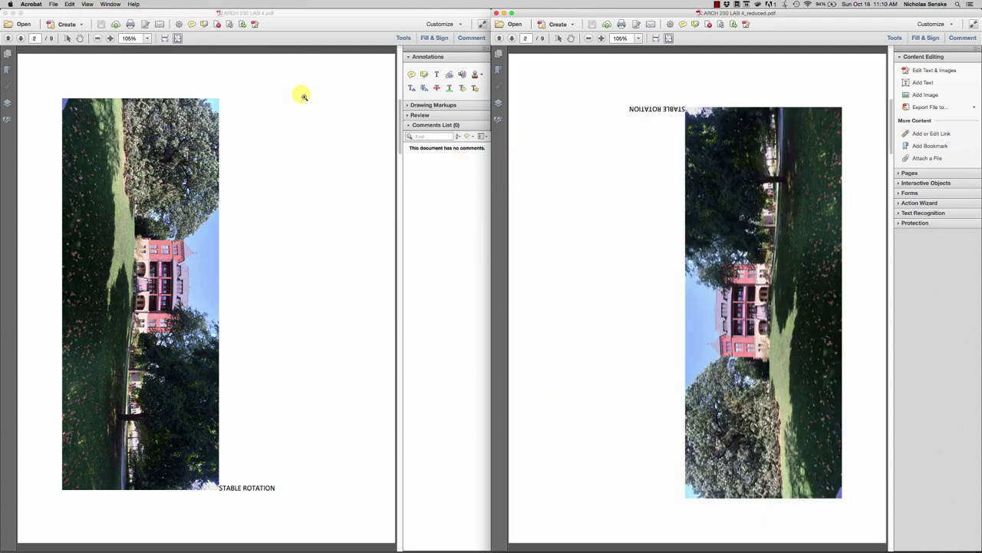
pyautogui.click(65, 3)
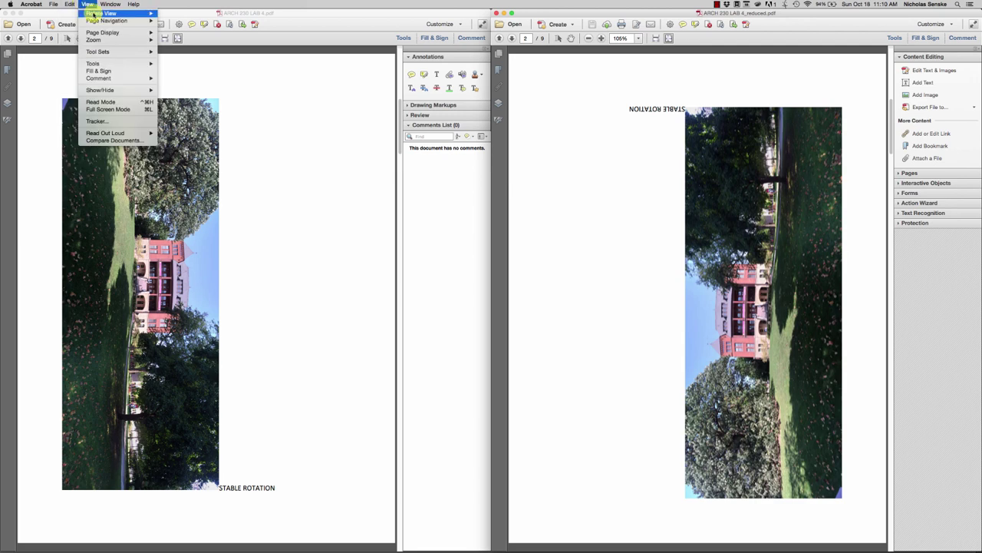
pyautogui.click(561, 154)
# Step: Rotate the original PDF's view counterclockwise so that its page 2 photo is upright as well
pyautogui.click(156, 50)
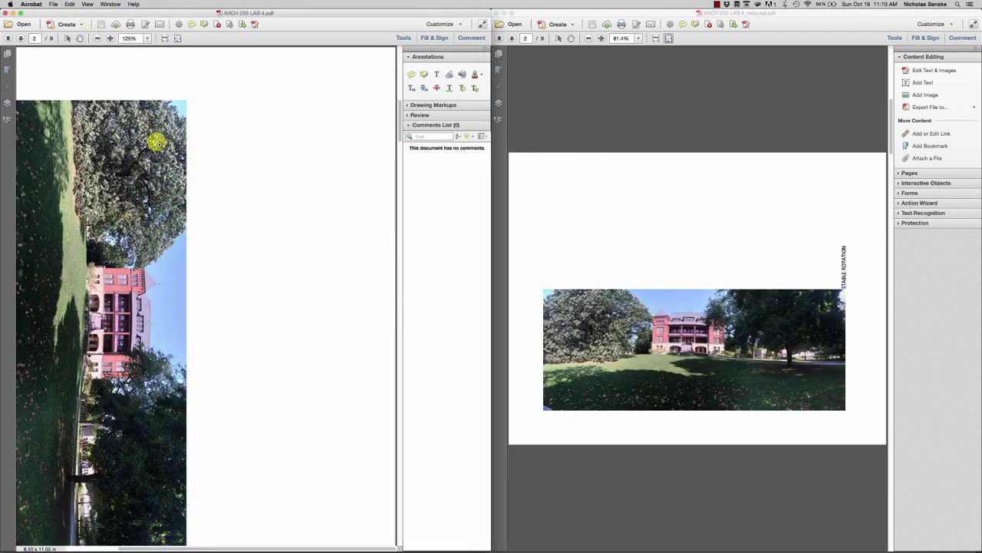
pyautogui.hscroll(-3, 184, 142)
pyautogui.click(86, 4)
pyautogui.moveTo(104, 13)
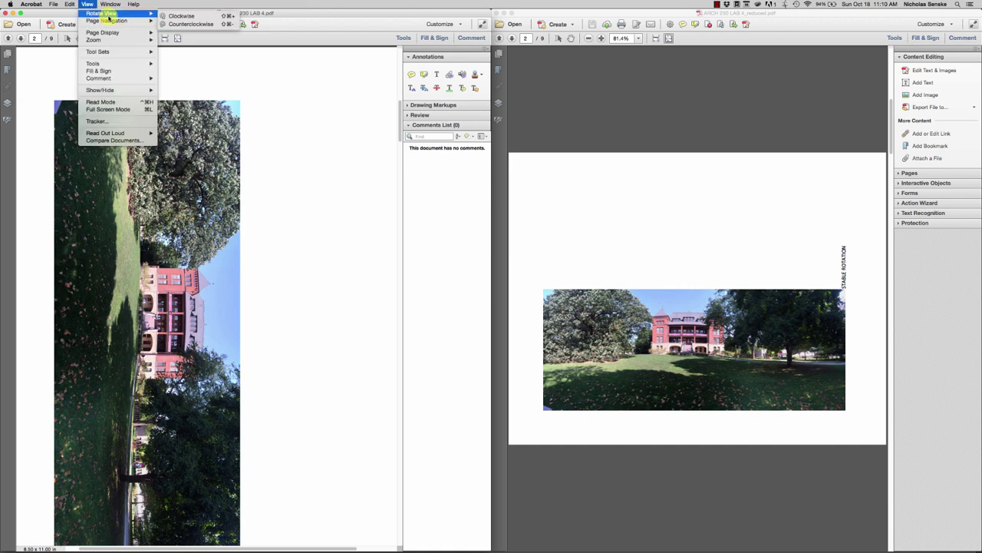
pyautogui.click(178, 16)
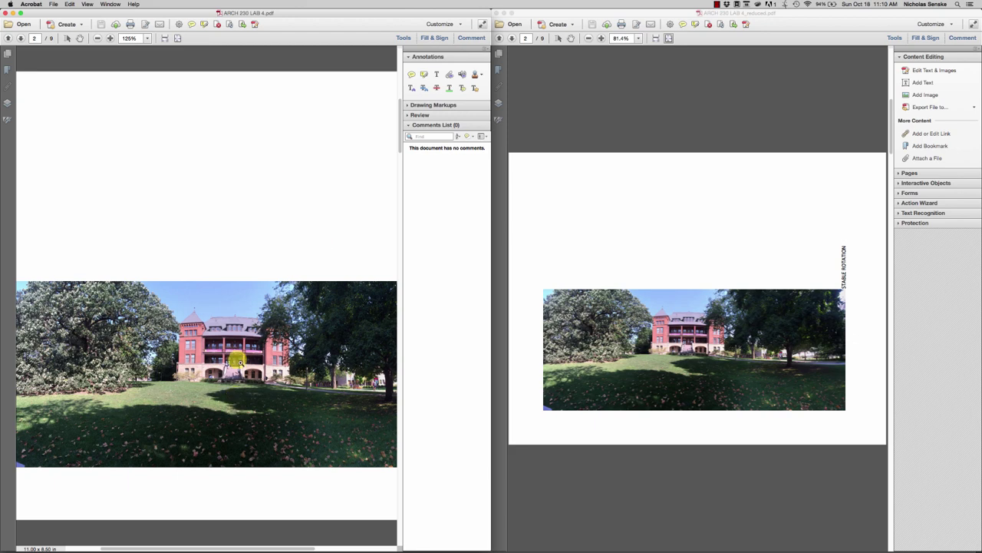
# Step: Adjust the zoom of the rotated page 2 in both documents, ending with the whole page fitted in each
pyautogui.press('super+equal')
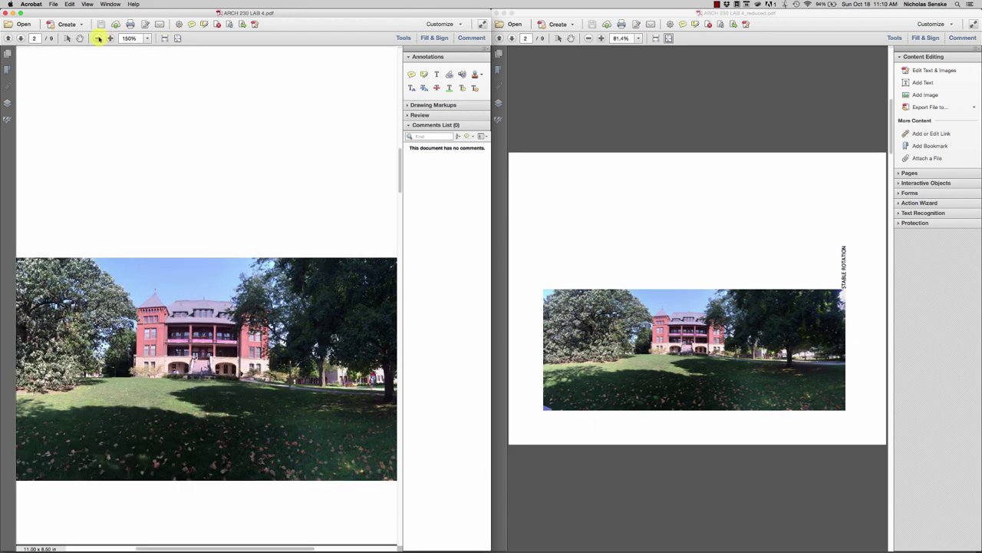
pyautogui.click(97, 38)
pyautogui.click(97, 38)
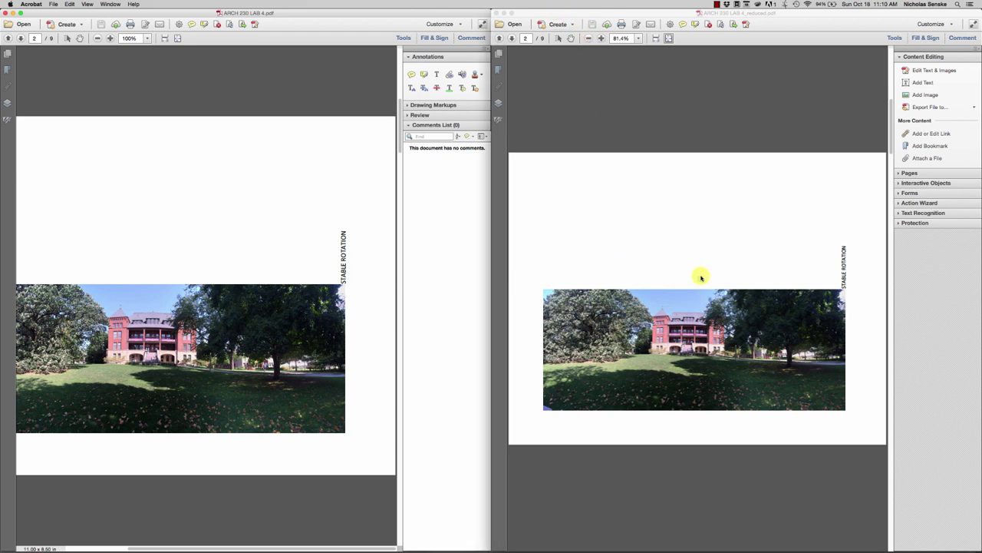
pyautogui.scroll(10, 704, 274)
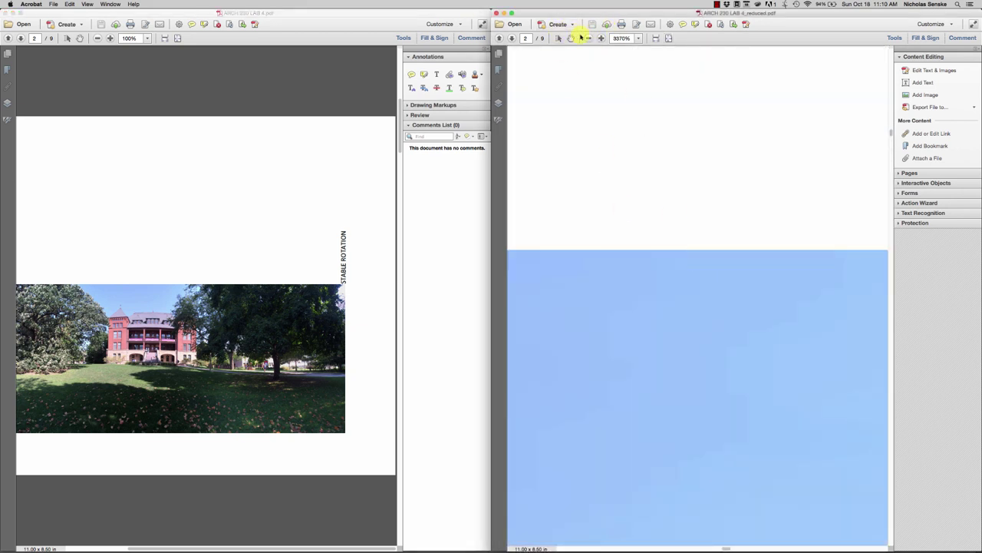
pyautogui.click(669, 38)
pyautogui.click(176, 39)
pyautogui.click(177, 39)
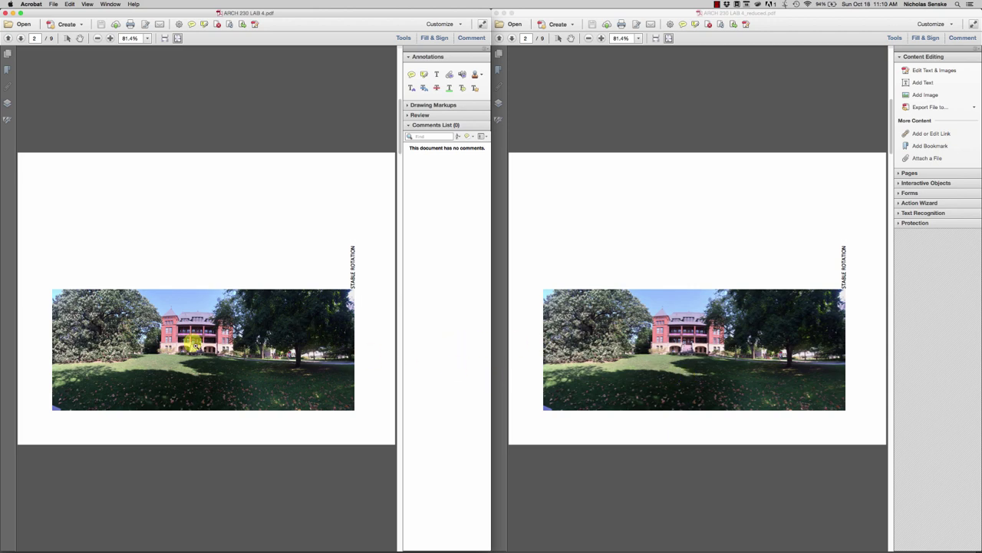
# Step: Enlarge page 2 to 200% in both the original and the reduced PDF
pyautogui.press('super+equal')
pyautogui.press('super+equal')
pyautogui.press('super+equal')
pyautogui.press('super+equal')
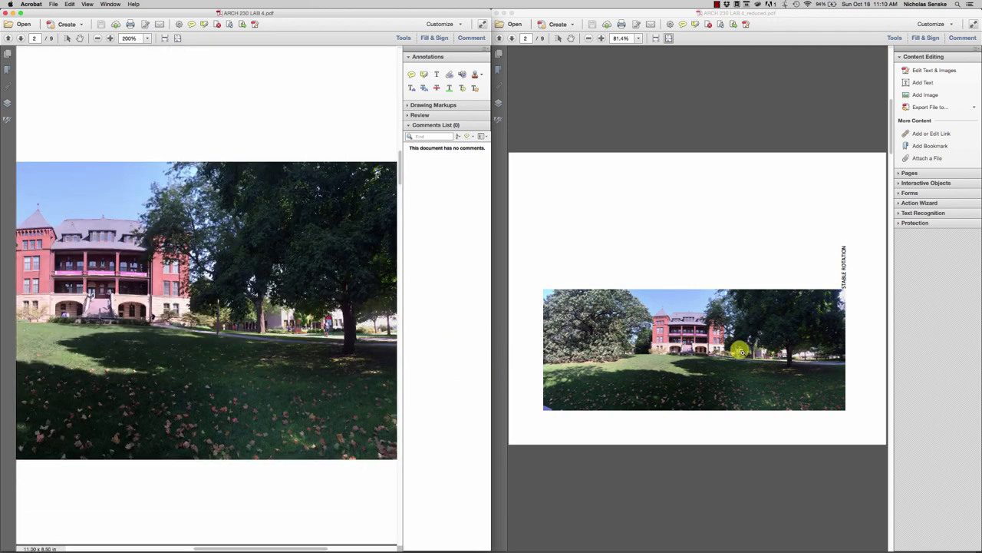
pyautogui.click(722, 335)
pyautogui.press('super+equal')
pyautogui.press('super+equal')
pyautogui.press('super+equal')
pyautogui.press('super+equal')
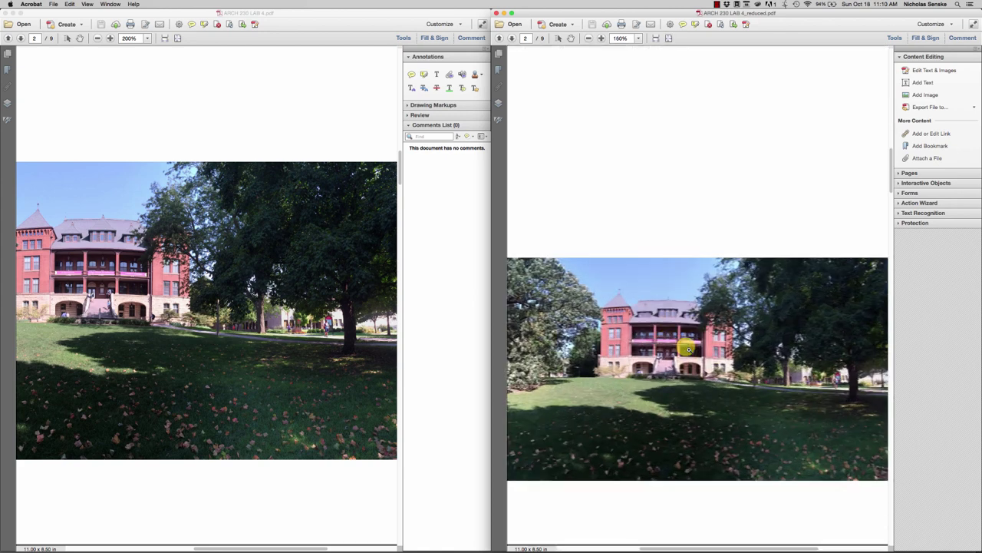
pyautogui.scroll(-1, 724, 361)
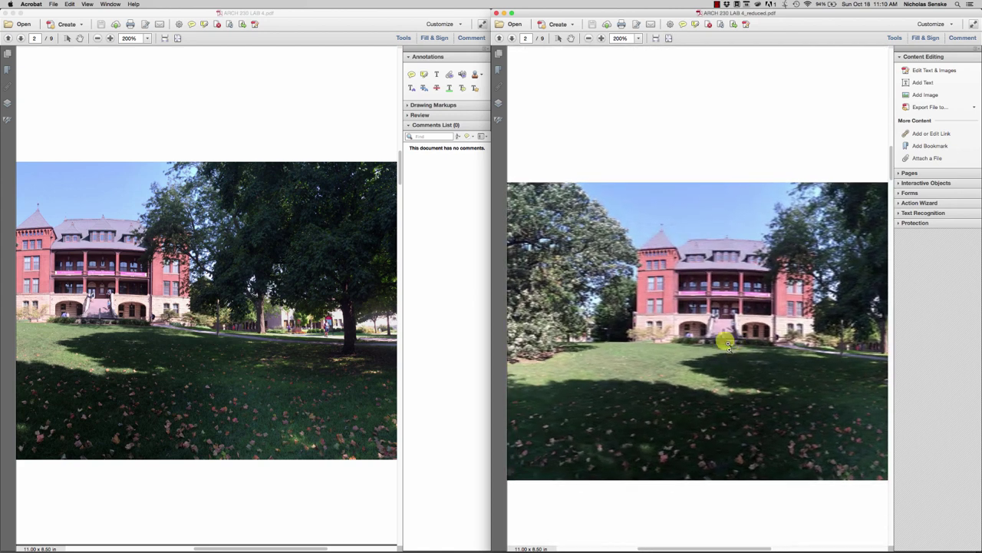
# Step: Enlarge the building on page 2 to 400% in both PDFs and align the original's view with the reduced copy's
pyautogui.click(708, 278)
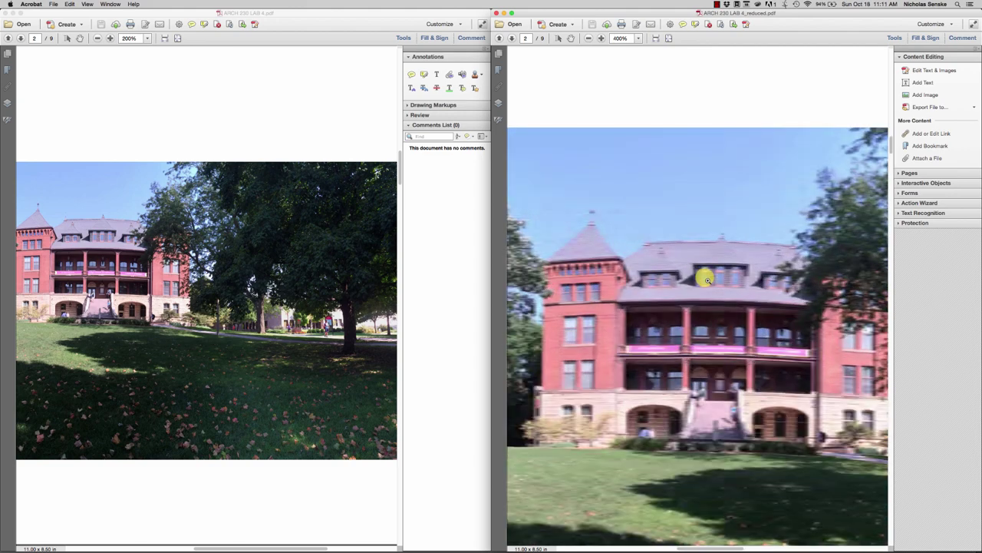
pyautogui.moveTo(171, 259); pyautogui.dragTo(222, 270)
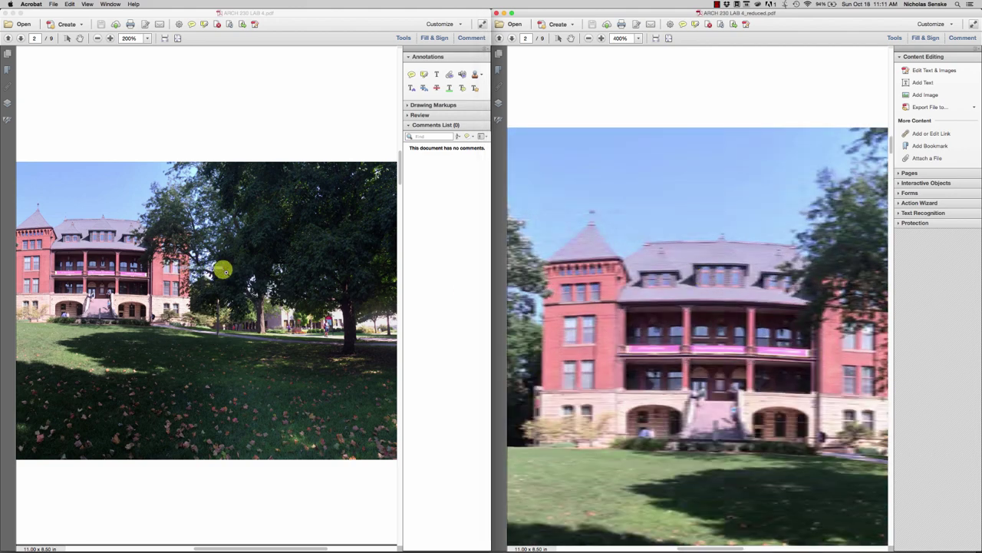
pyautogui.moveTo(147, 287); pyautogui.dragTo(314, 285)
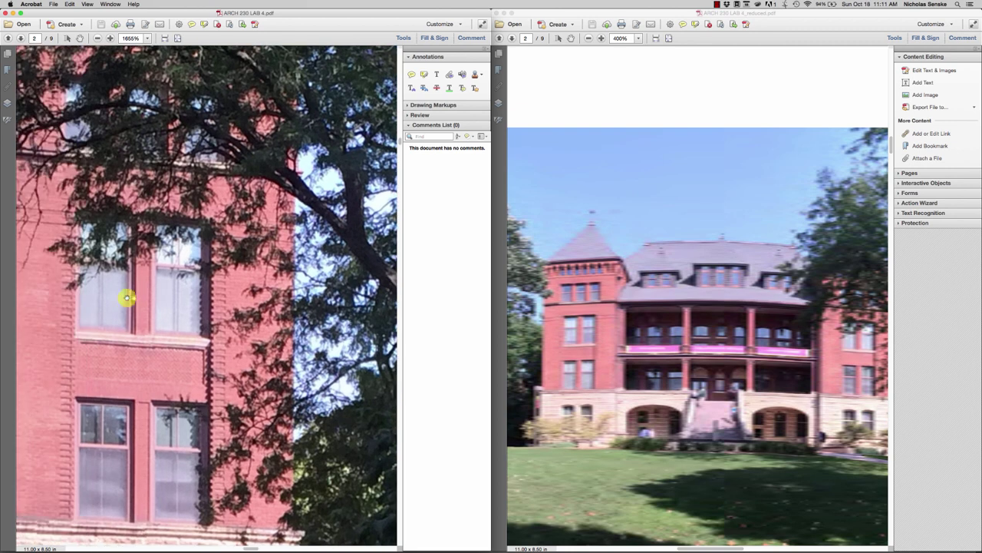
pyautogui.hscroll(-5, 277, 308)
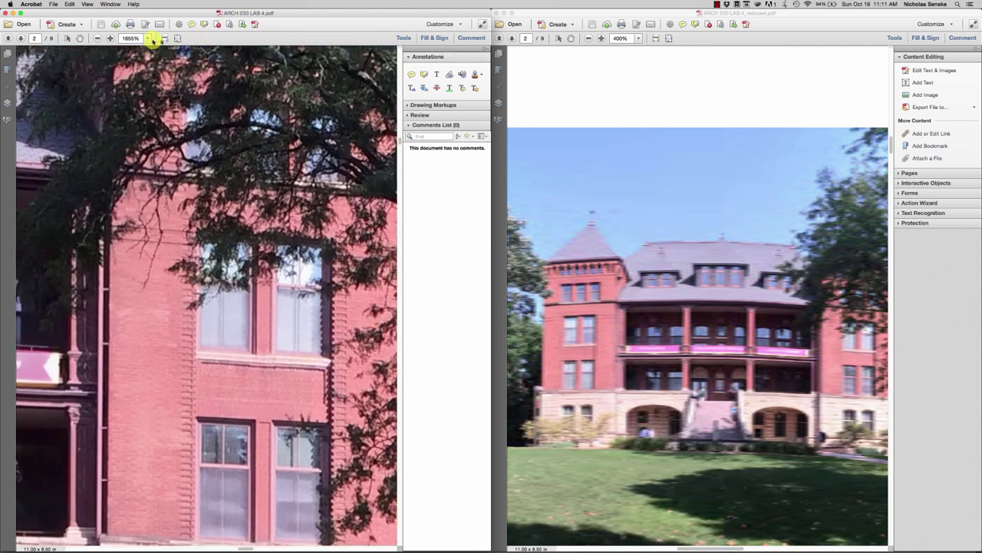
pyautogui.click(145, 40)
pyautogui.click(265, 219)
pyautogui.moveTo(132, 224); pyautogui.dragTo(340, 385)
pyautogui.scroll(5, 340, 386)
pyautogui.hscroll(-4, 340, 385)
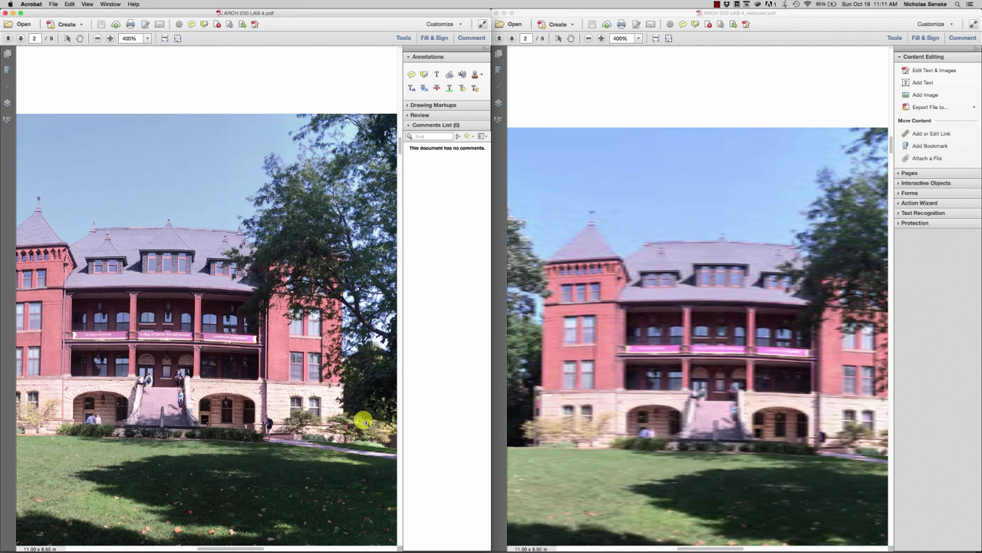
# Step: Go to page 3 of the reduced PDF and rotate its fitted view counterclockwise until the photo is upright
pyautogui.click(512, 38)
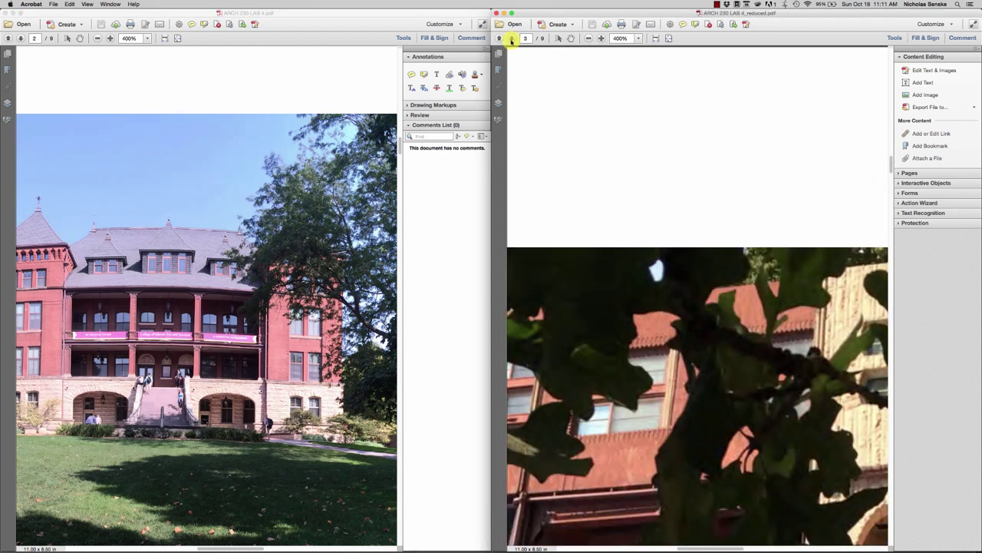
pyautogui.click(669, 39)
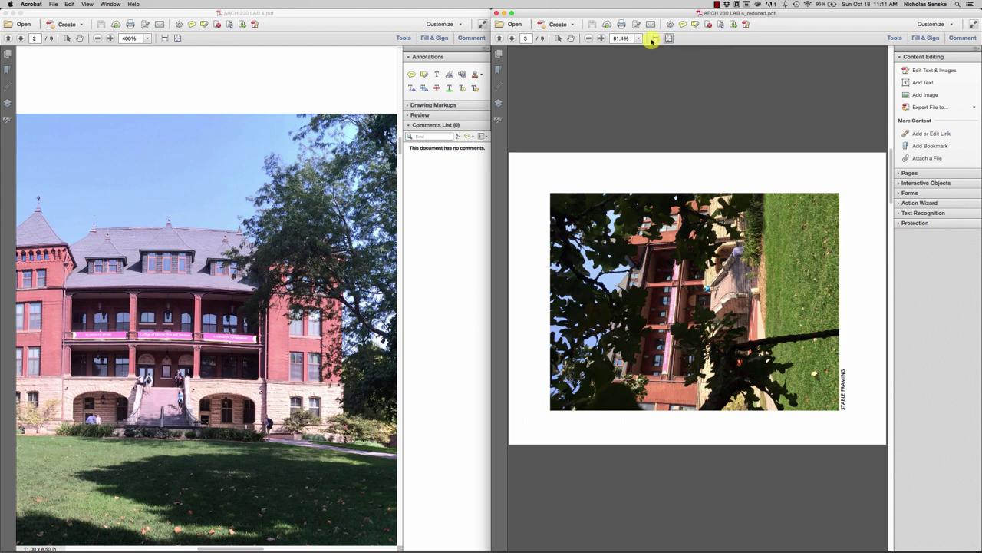
pyautogui.click(108, 4)
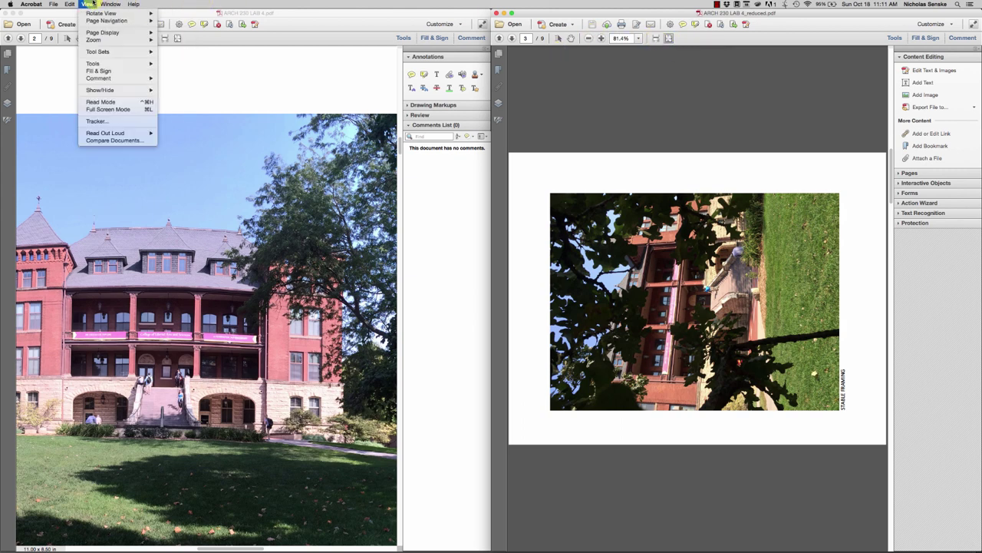
pyautogui.moveTo(86, 4)
pyautogui.moveTo(115, 14)
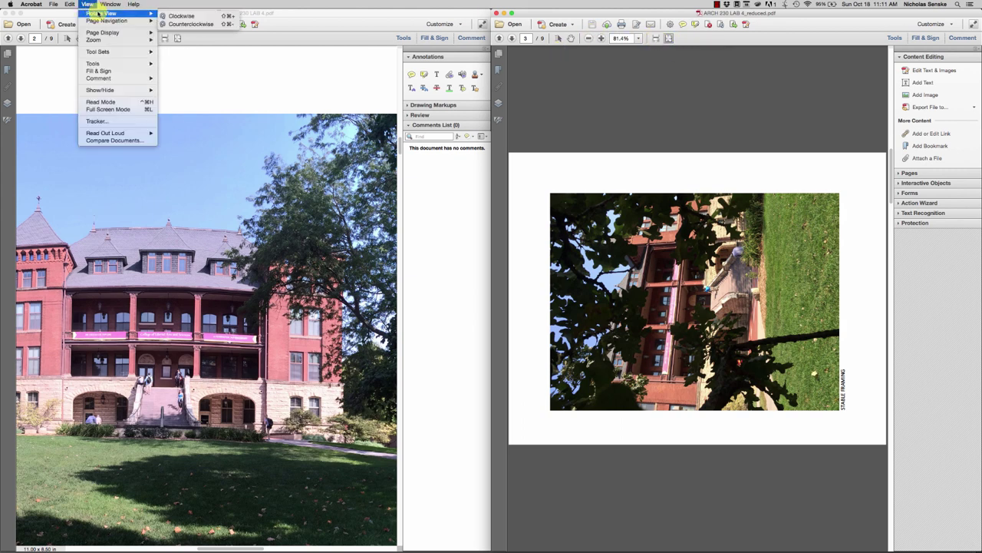
pyautogui.click(182, 23)
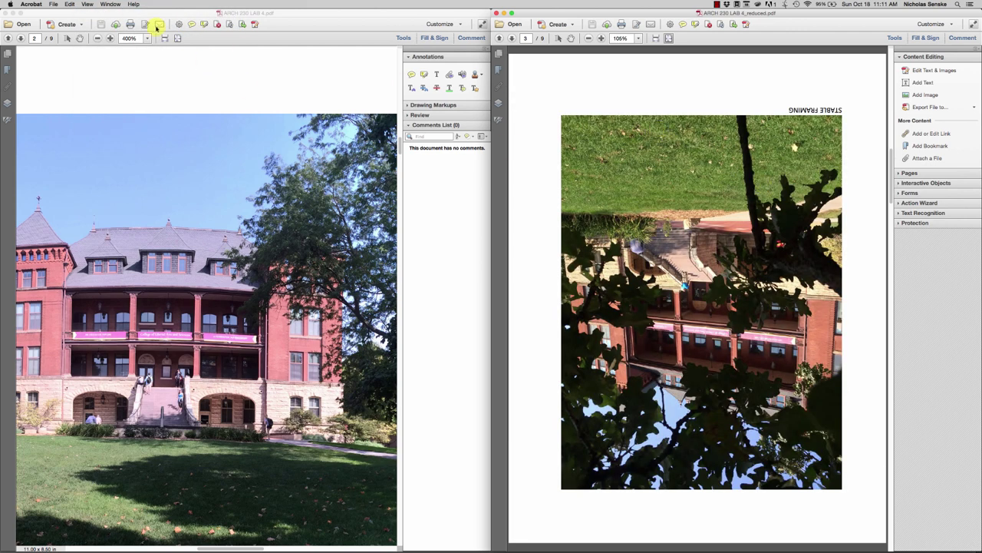
pyautogui.click(86, 4)
pyautogui.moveTo(93, 13)
pyautogui.click(192, 24)
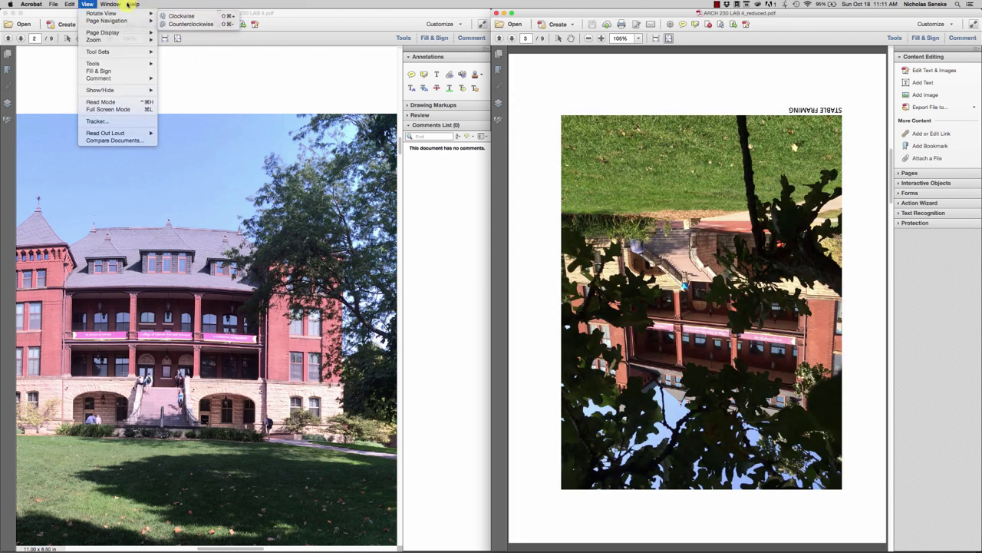
pyautogui.click(86, 4)
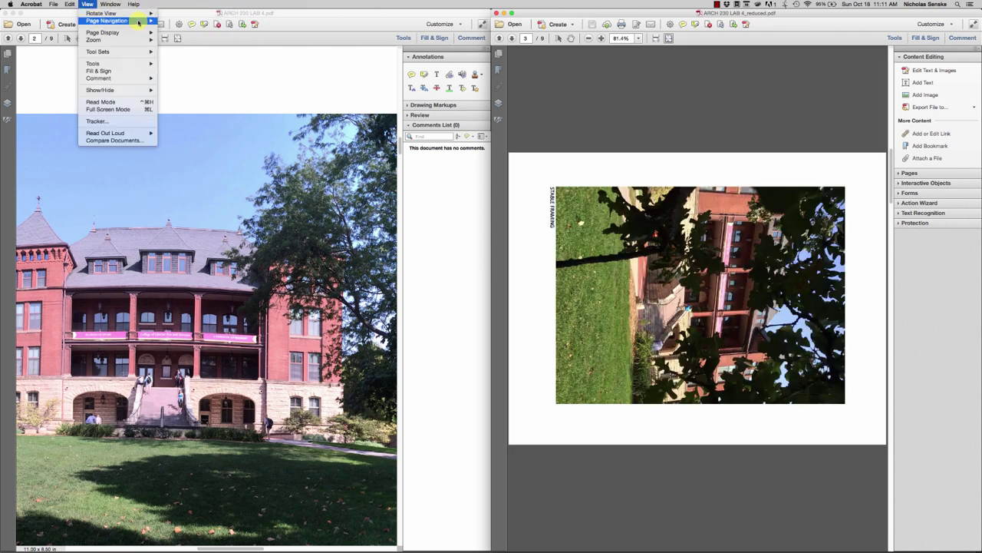
pyautogui.moveTo(130, 13)
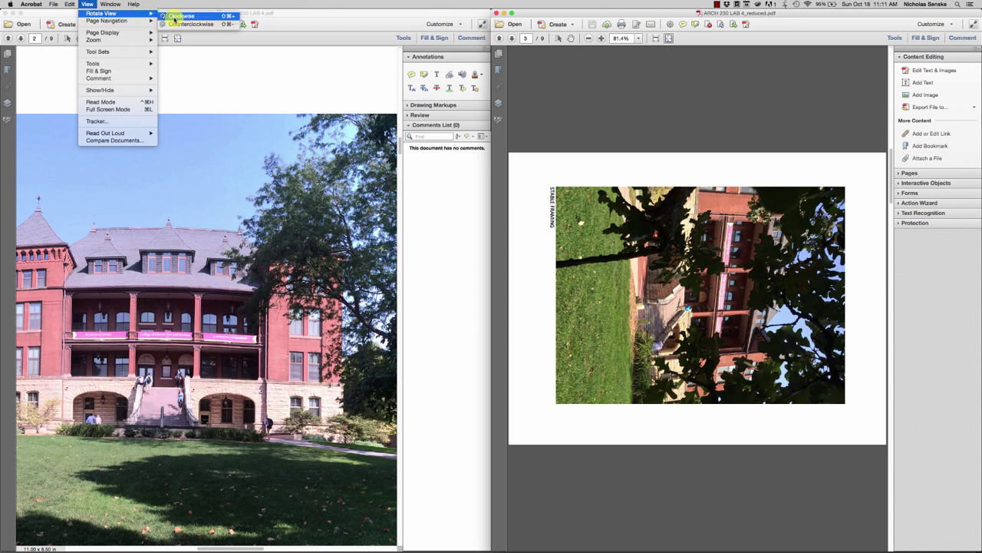
pyautogui.click(177, 16)
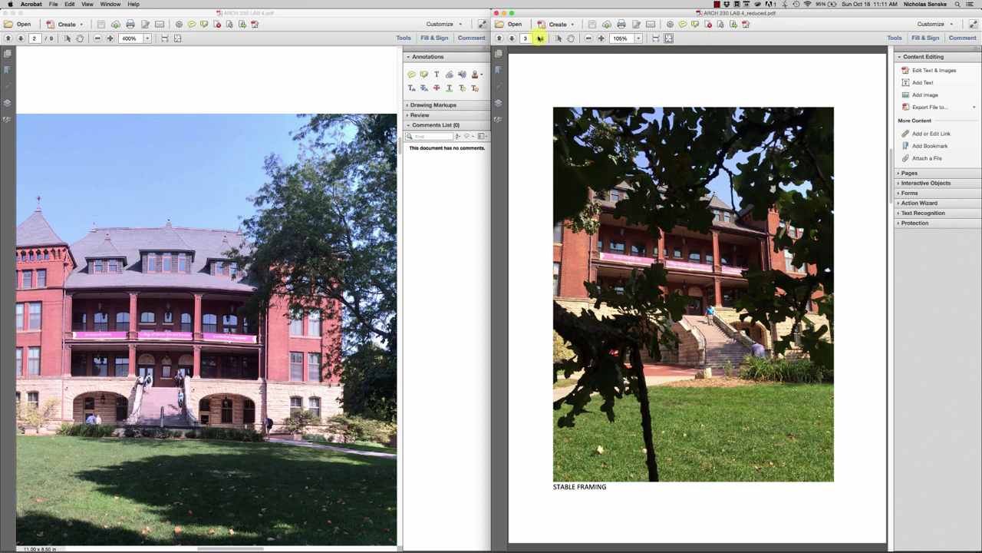
# Step: Rotate only page 2 of the reduced PDF counterclockwise by 90 degrees, and go on to page 3
pyautogui.click(500, 38)
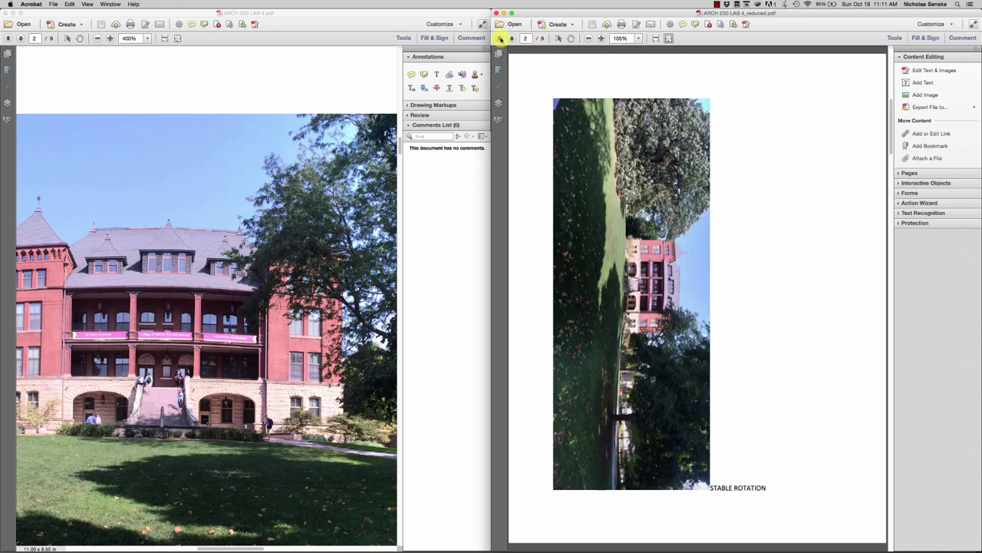
pyautogui.click(914, 174)
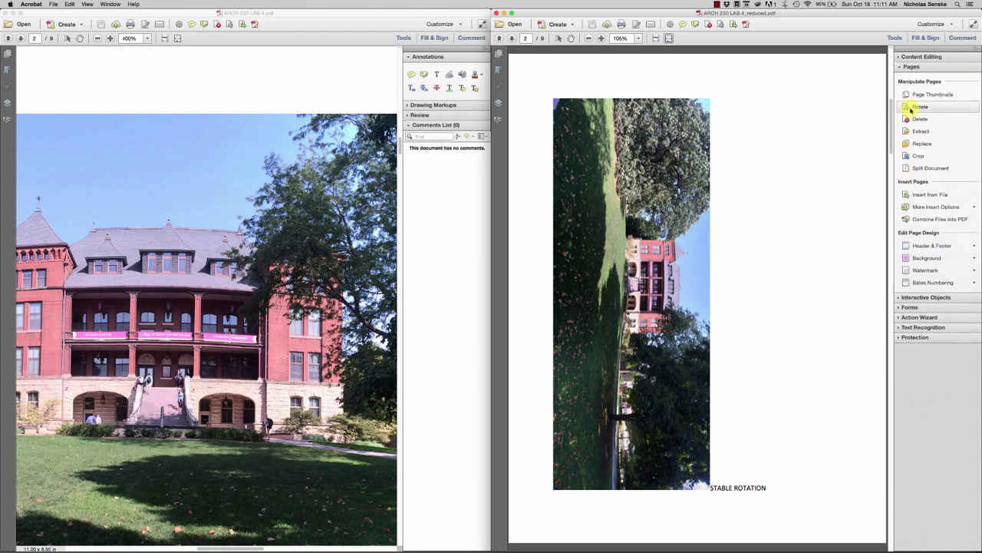
pyautogui.click(913, 107)
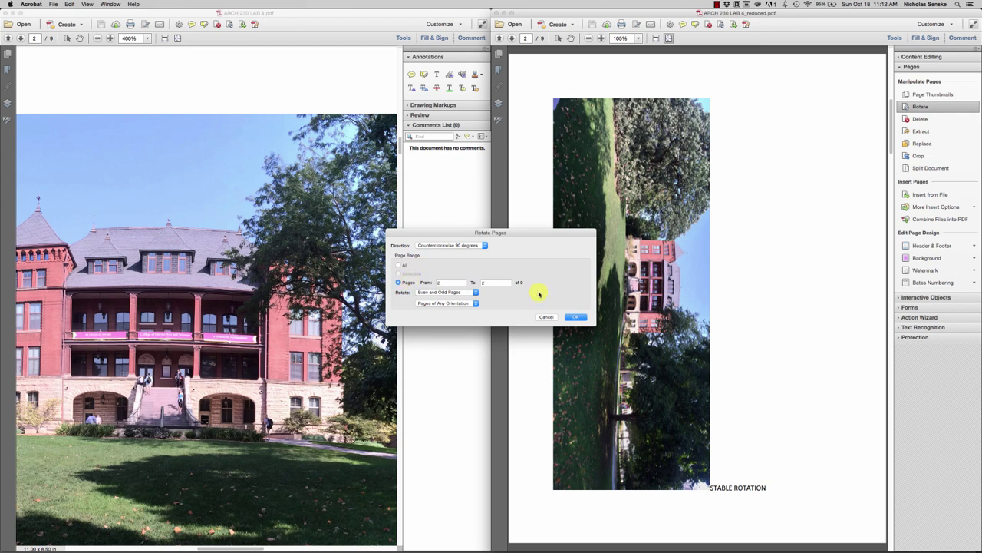
pyautogui.click(576, 316)
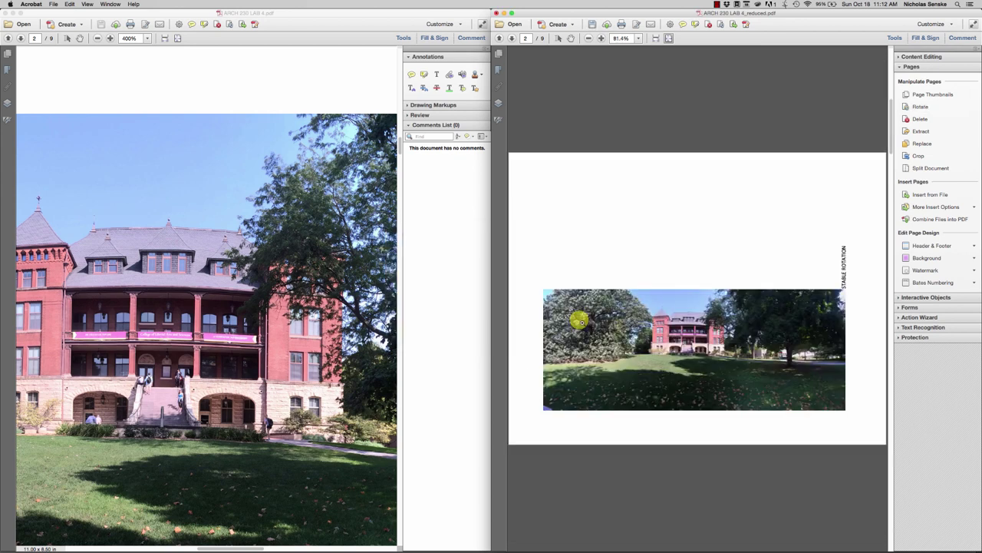
pyautogui.click(512, 38)
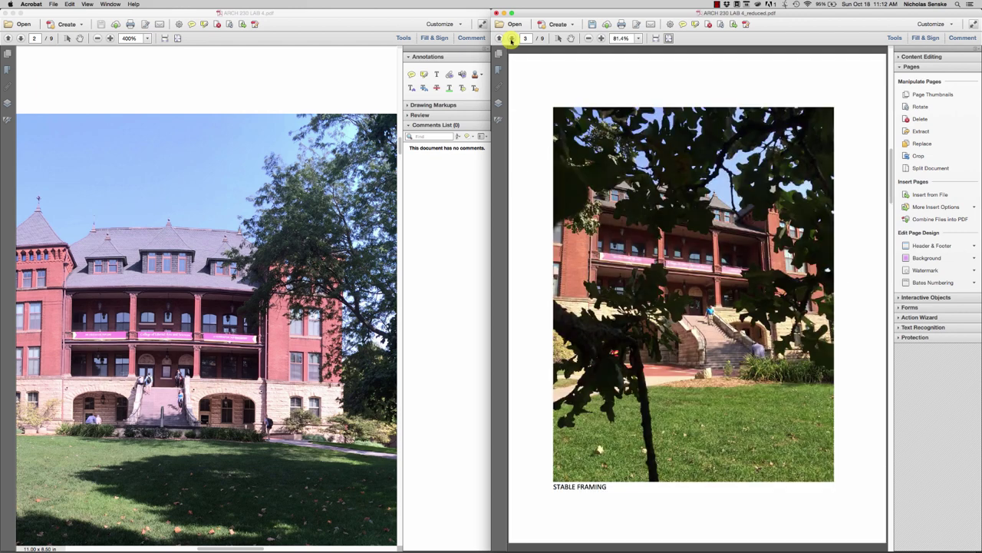
# Step: Flip back and forth between pages 2 and 3 of the reduced PDF to check their orientation
pyautogui.click(499, 38)
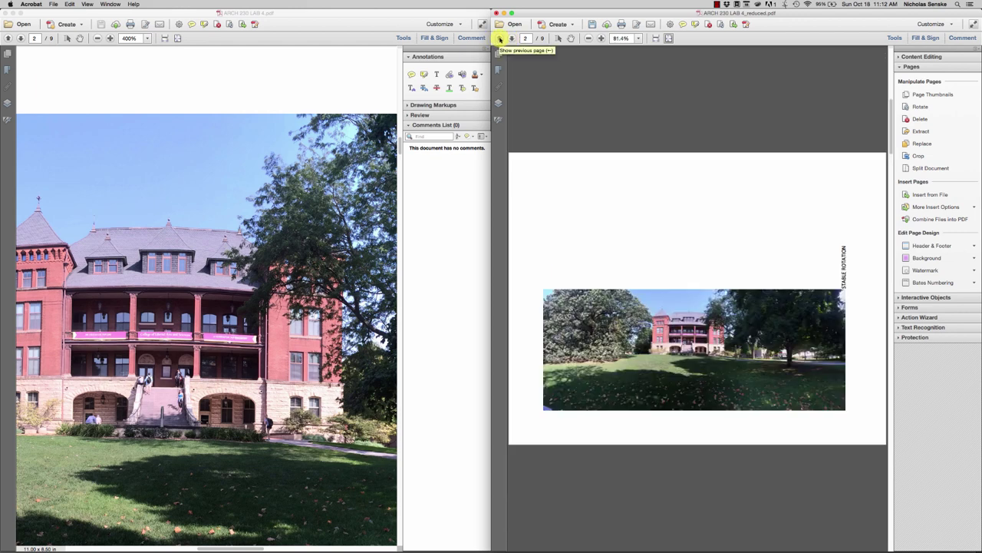
pyautogui.click(500, 39)
pyautogui.click(512, 38)
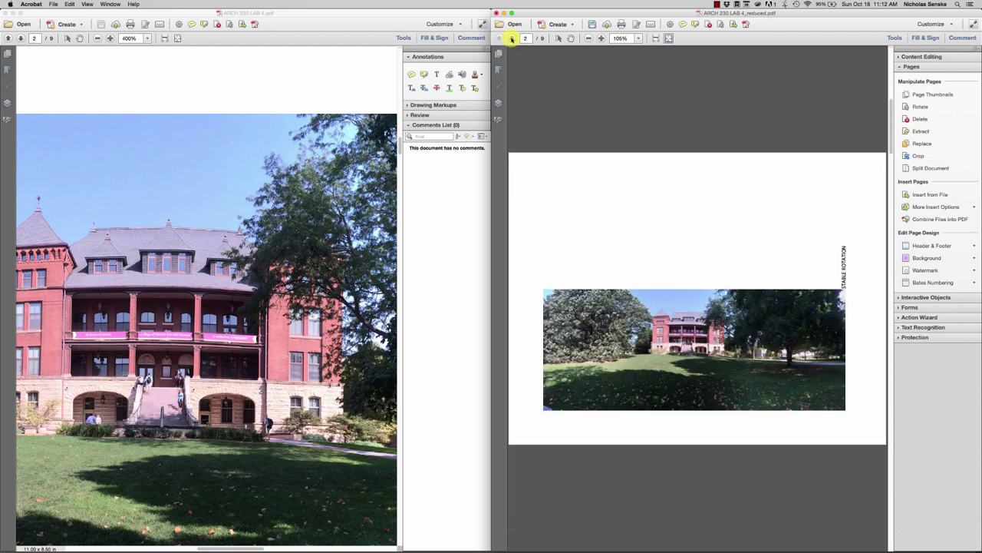
pyautogui.click(512, 39)
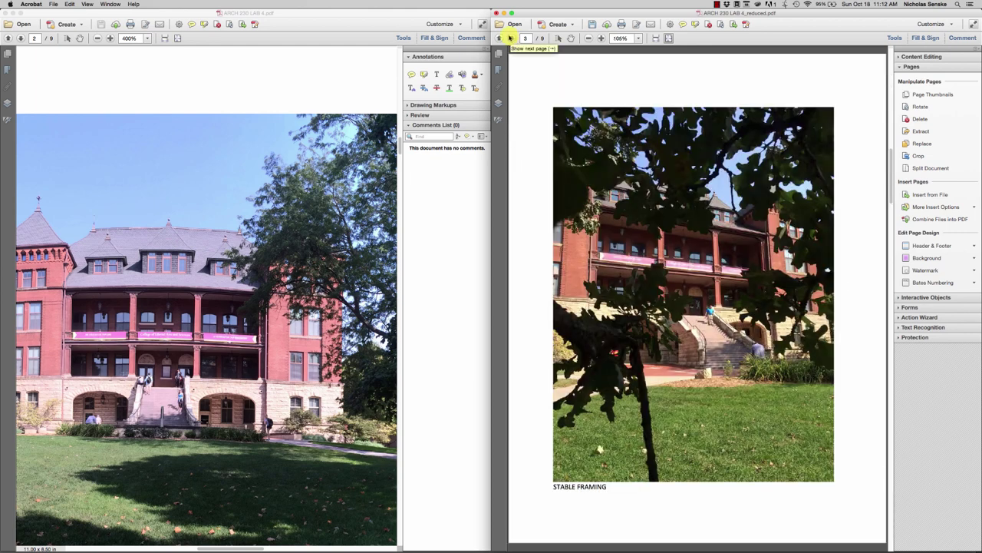
pyautogui.click(500, 39)
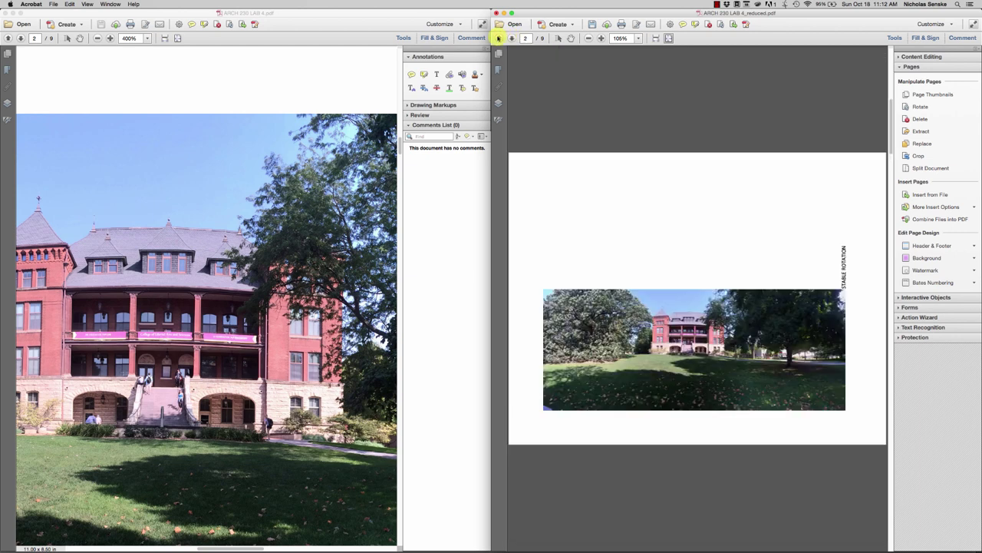
# Step: Show the page thumbnails of the reduced PDF and delete page 2 from the document
pyautogui.click(498, 69)
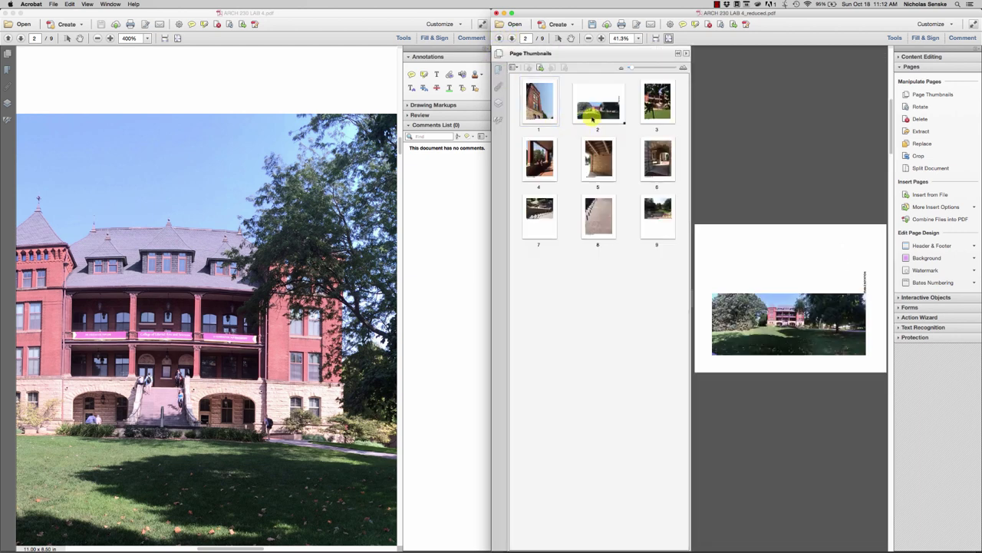
pyautogui.rightClick(604, 114)
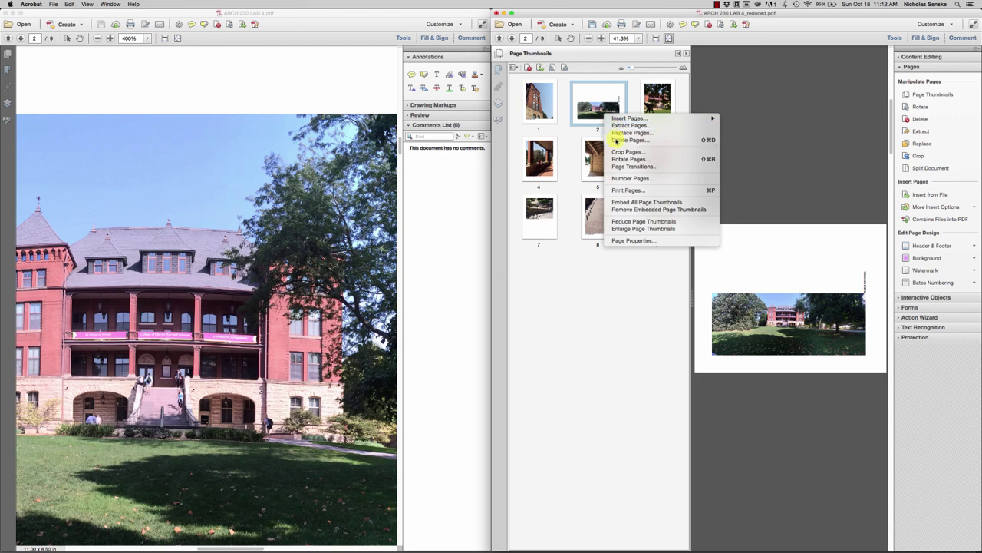
pyautogui.click(616, 142)
pyautogui.click(556, 291)
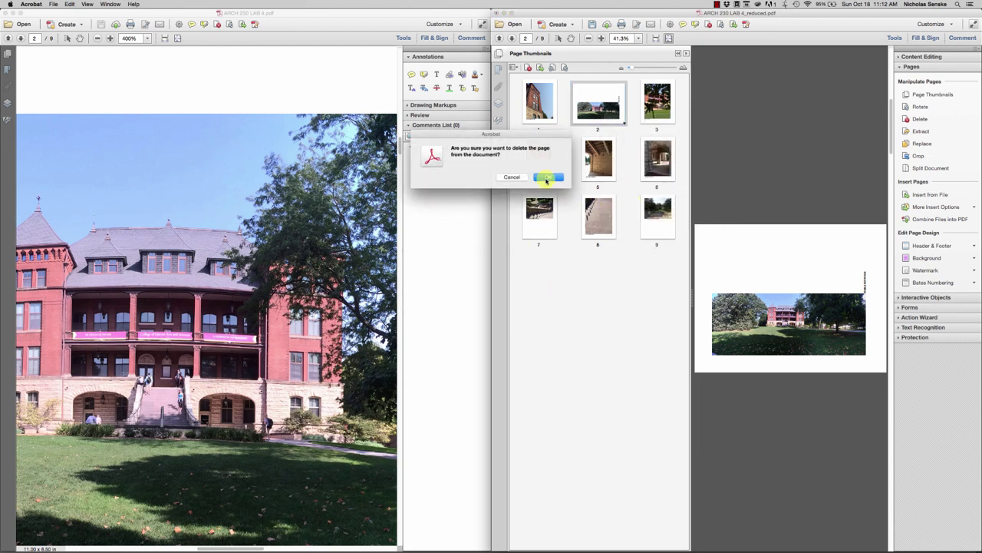
pyautogui.click(548, 177)
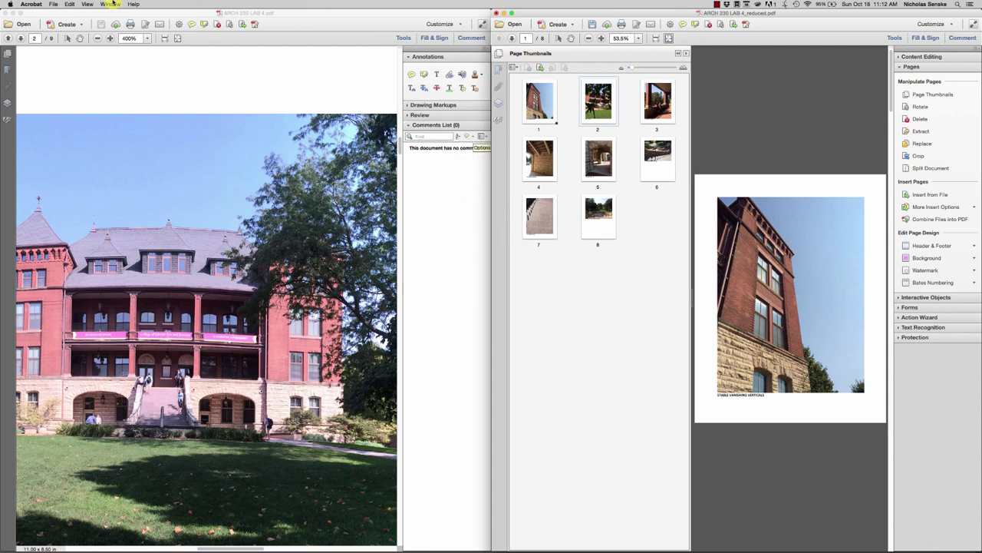
# Step: Enlarge the reduced PDF's window and page through the document to its last page, then back to page 6
pyautogui.click(69, 4)
pyautogui.click(603, 15)
pyautogui.doubleClick(527, 15)
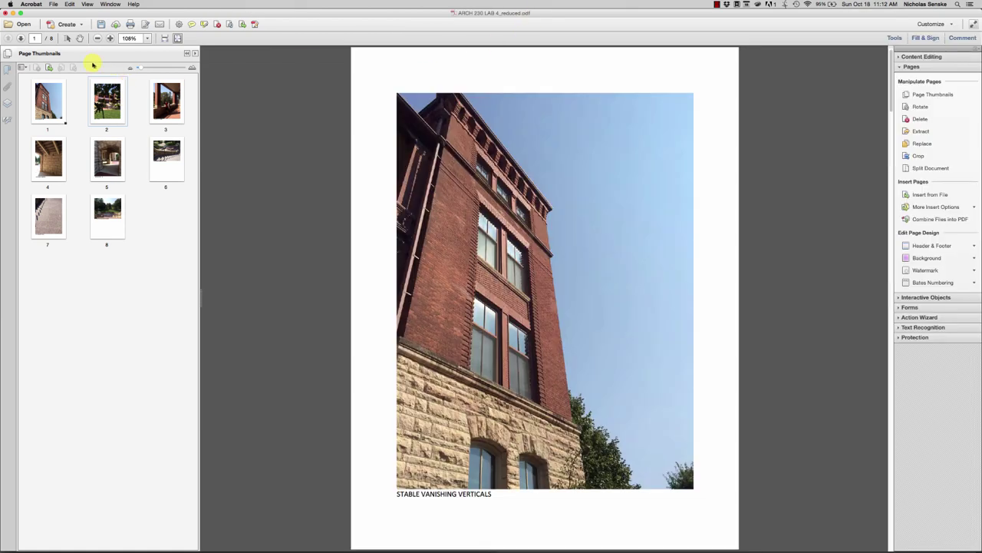
pyautogui.click(21, 38)
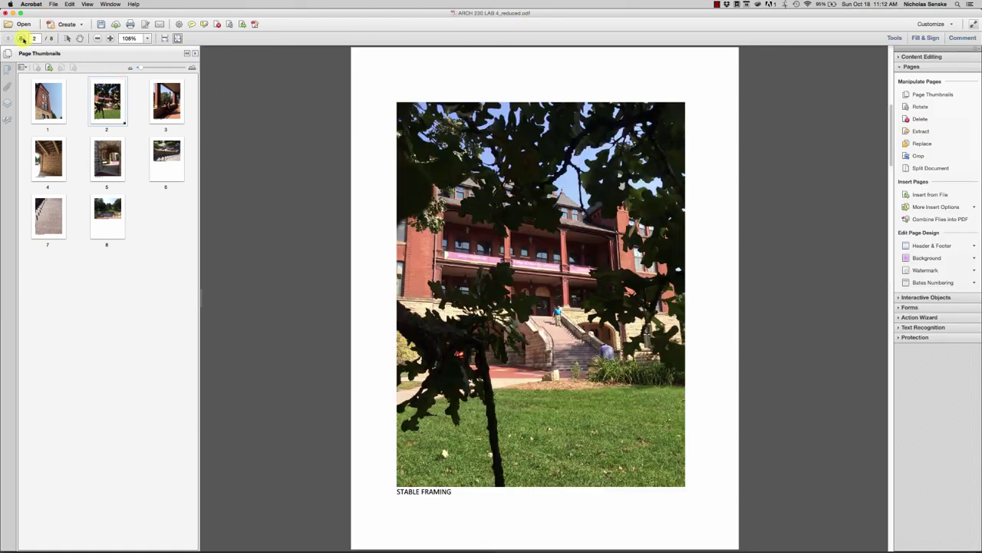
pyautogui.click(21, 39)
pyautogui.click(21, 38)
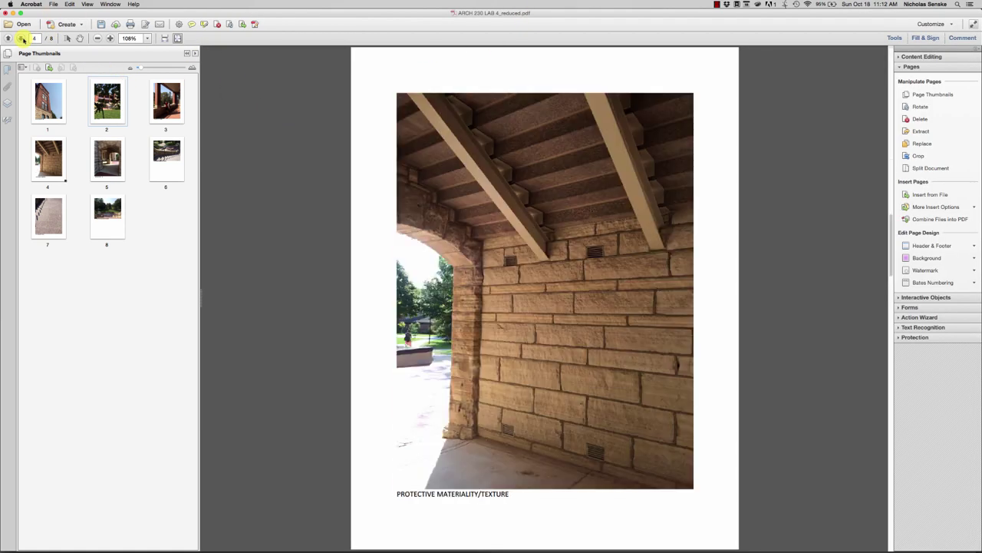
pyautogui.click(22, 39)
pyautogui.click(21, 39)
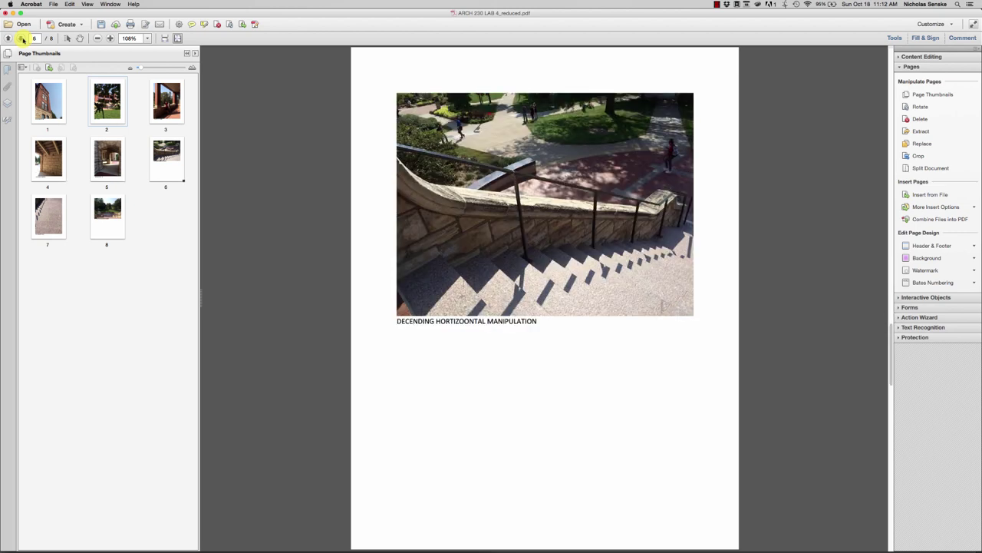
pyautogui.click(21, 38)
pyautogui.click(22, 39)
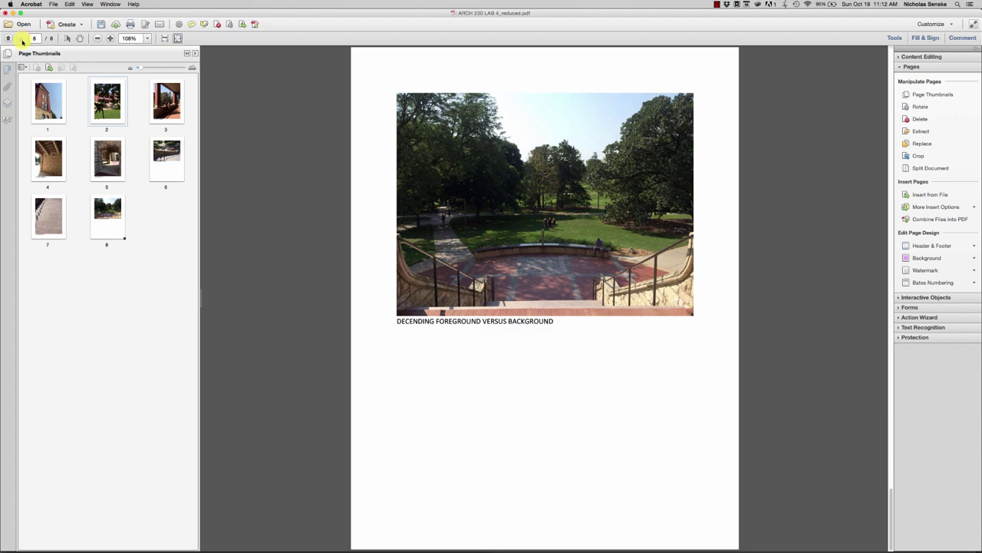
pyautogui.click(8, 38)
pyautogui.click(8, 38)
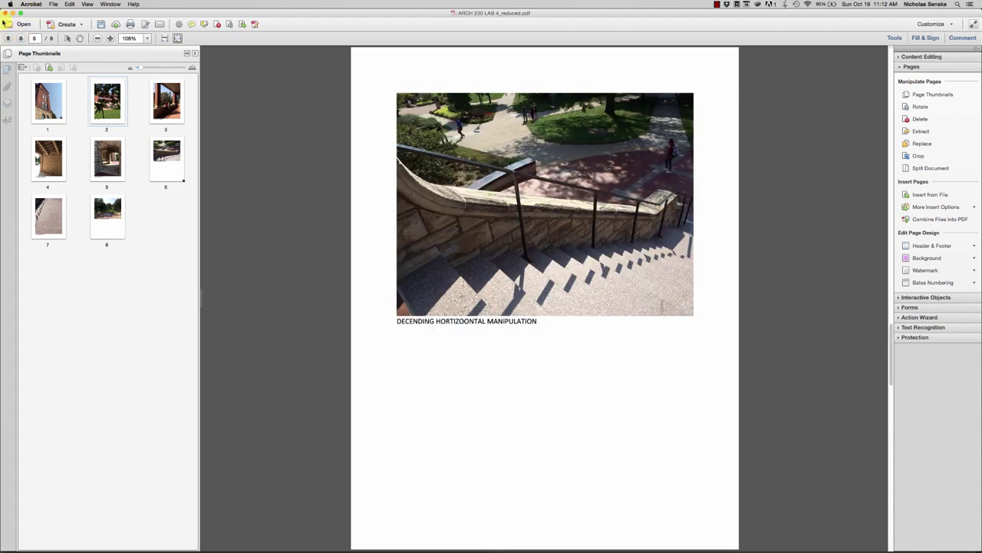
# Step: Close the reduced PDF without saving its changes, and enlarge the original PDF's window to fill the screen
pyautogui.click(5, 15)
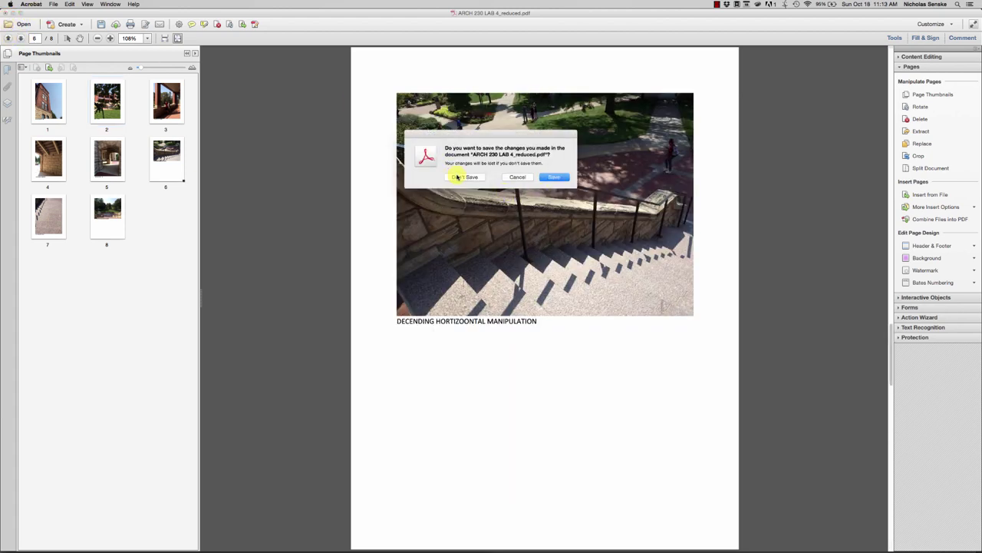
pyautogui.click(457, 177)
pyautogui.moveTo(323, 22); pyautogui.dragTo(577, 31)
pyautogui.doubleClick(577, 31)
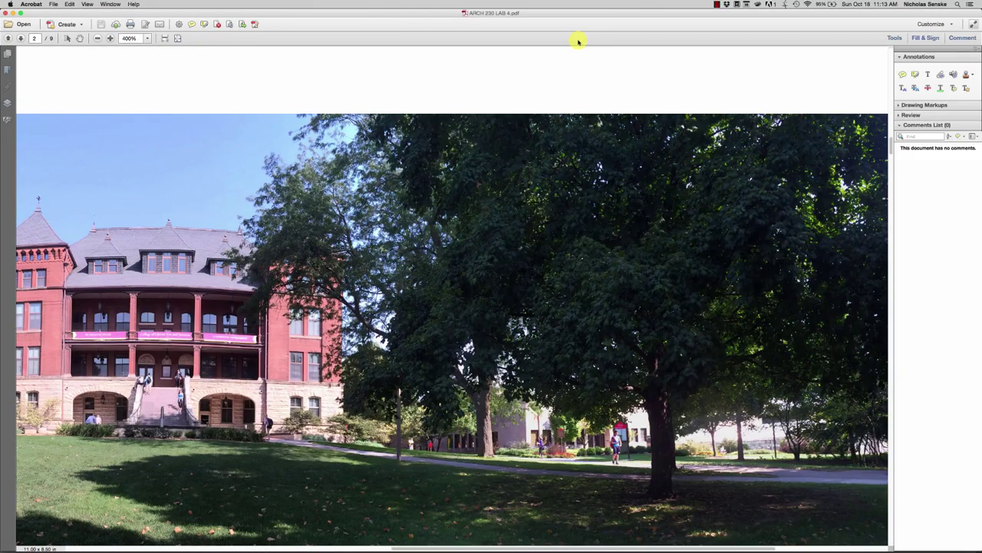
# Step: Fit page 2 of the original PDF in the window and rotate the view clockwise
pyautogui.click(176, 38)
pyautogui.click(87, 4)
pyautogui.moveTo(100, 15)
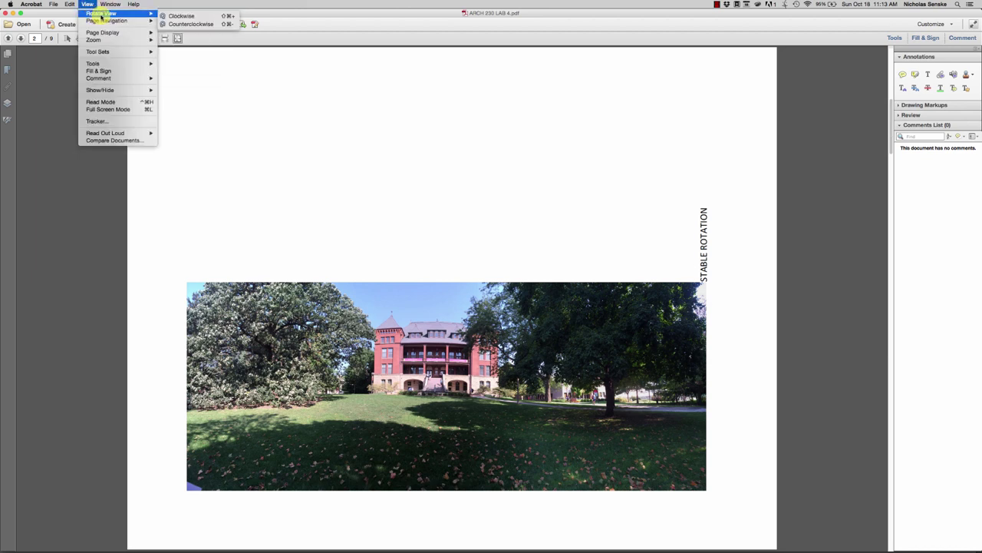
pyautogui.click(172, 16)
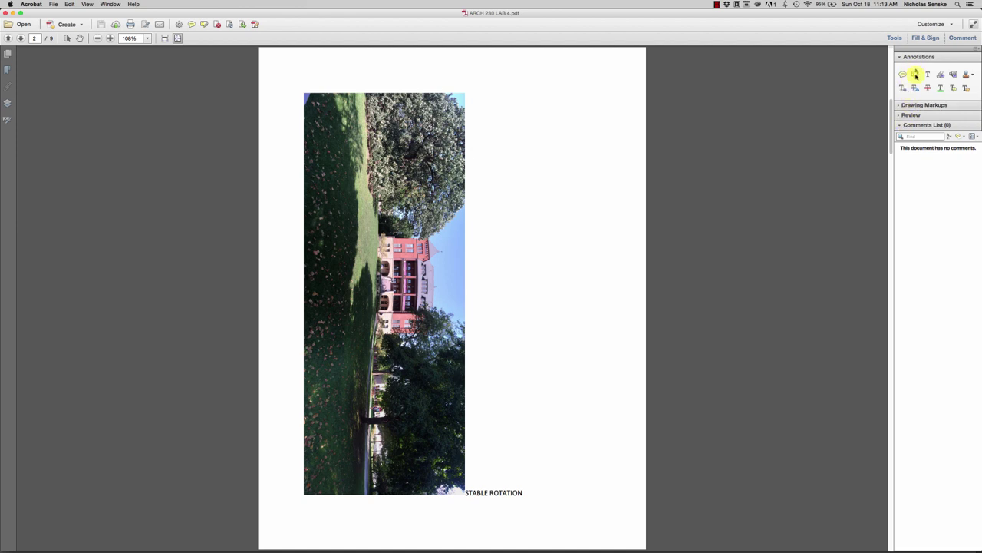
# Step: Rotate only page 2 of the original PDF counterclockwise by 90 degrees
pyautogui.click(893, 37)
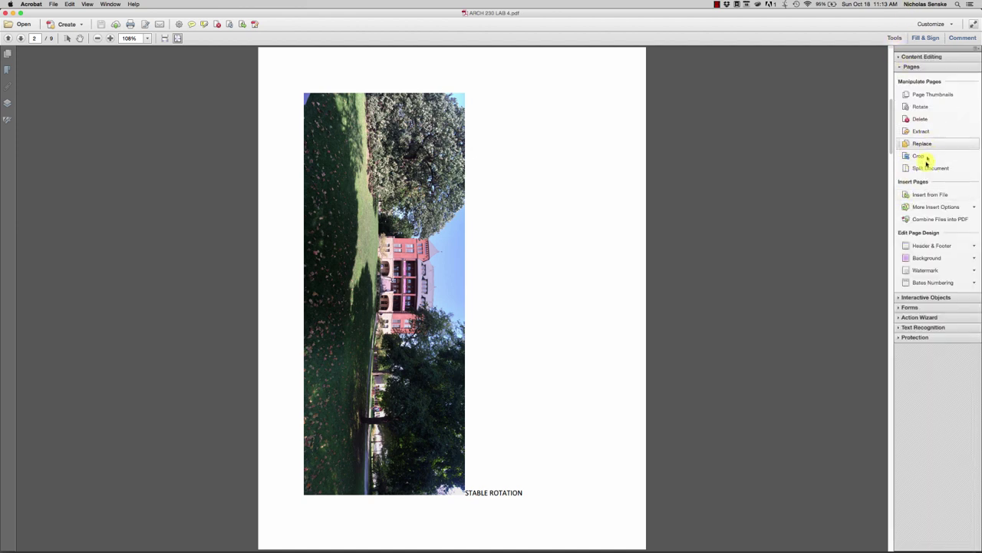
pyautogui.click(921, 108)
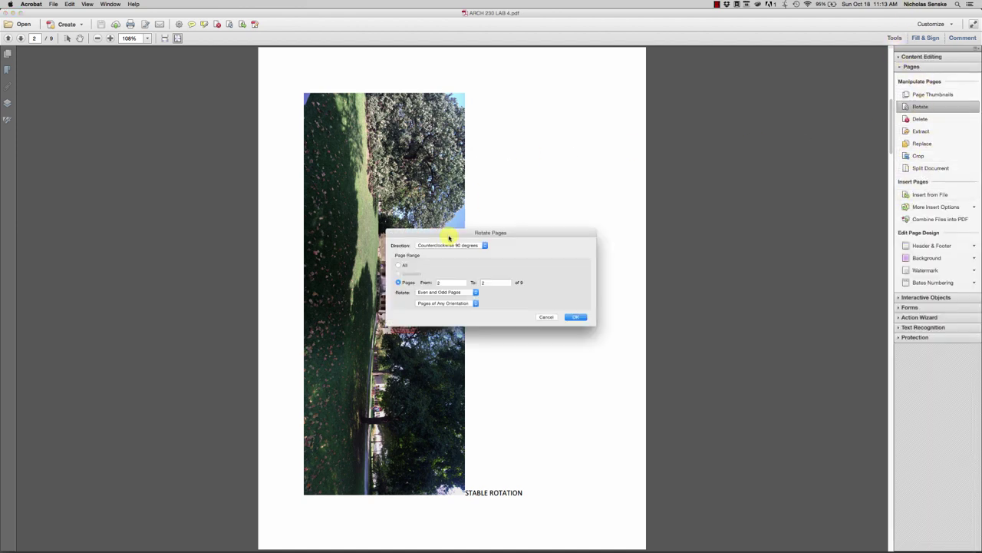
pyautogui.click(576, 317)
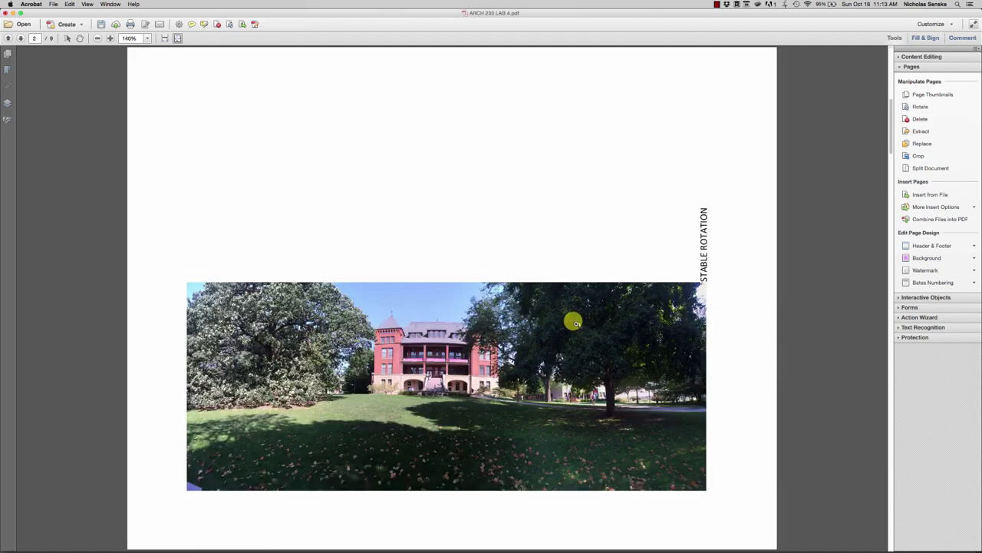
# Step: Start saving the original as an optimized PDF, accepting to save the document first so the PDF Optimizer opens
pyautogui.click(53, 4)
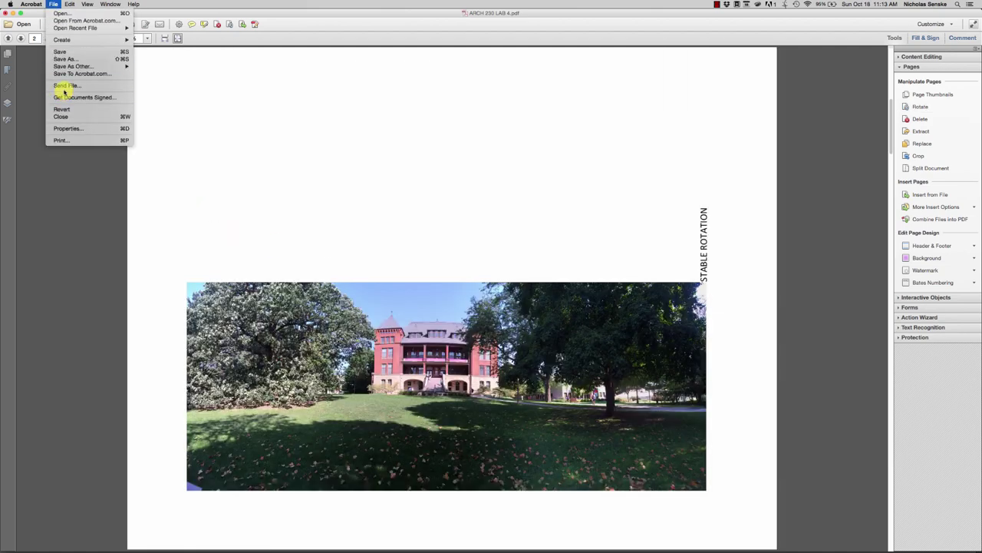
pyautogui.moveTo(73, 66)
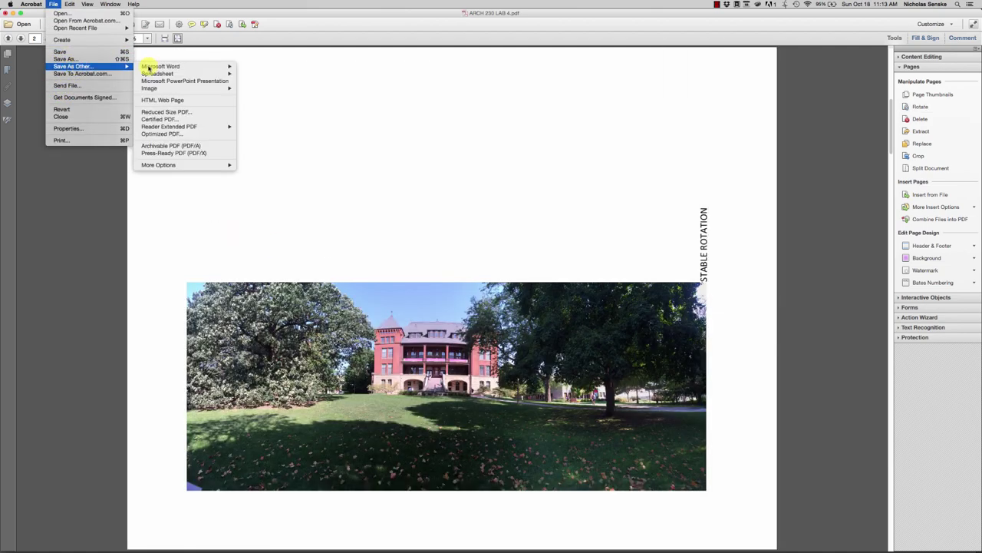
pyautogui.click(161, 134)
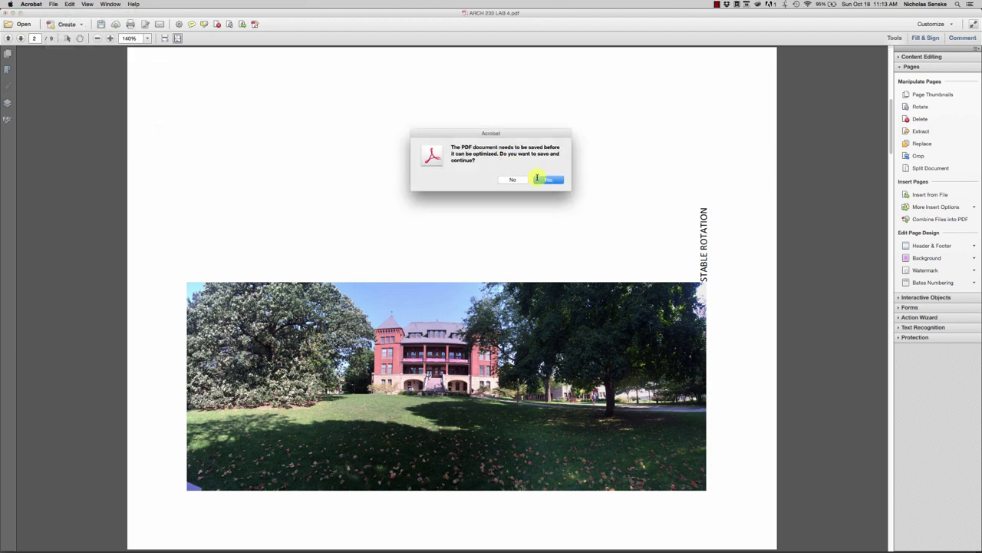
pyautogui.click(547, 181)
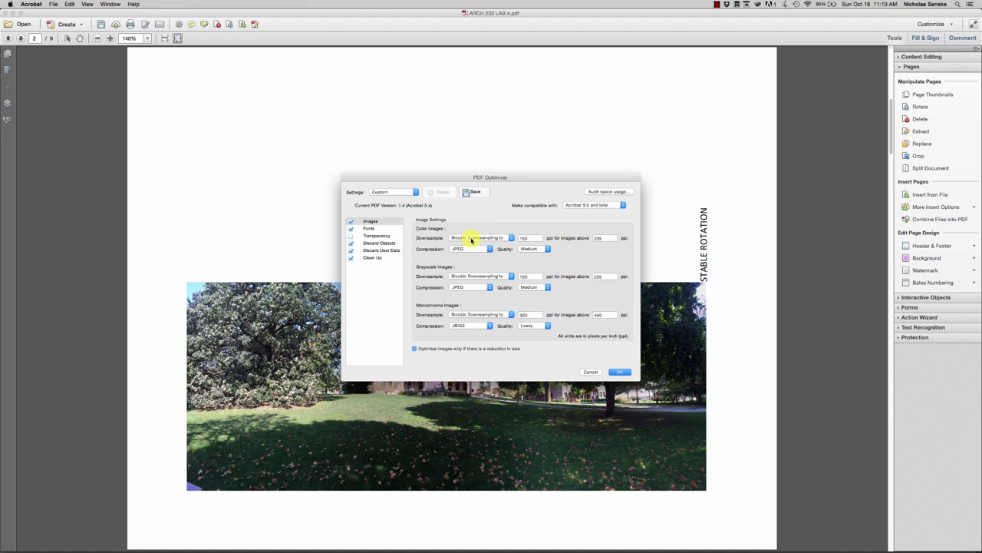
# Step: Set the JPEG quality of color and grayscale images to Maximum, keeping compatibility at Acrobat 9.0 and later
pyautogui.doubleClick(527, 238)
pyautogui.doubleClick(603, 238)
pyautogui.click(530, 248)
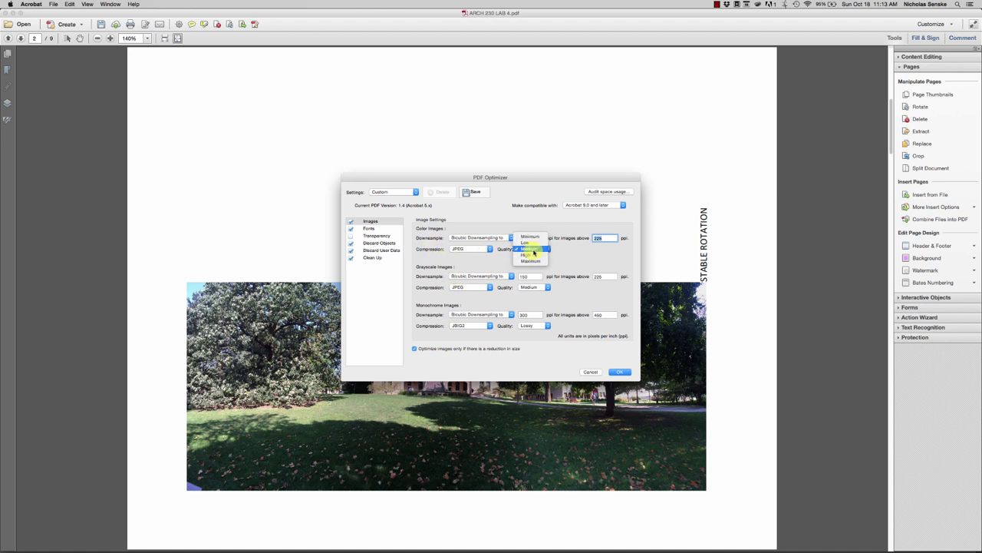
pyautogui.click(535, 262)
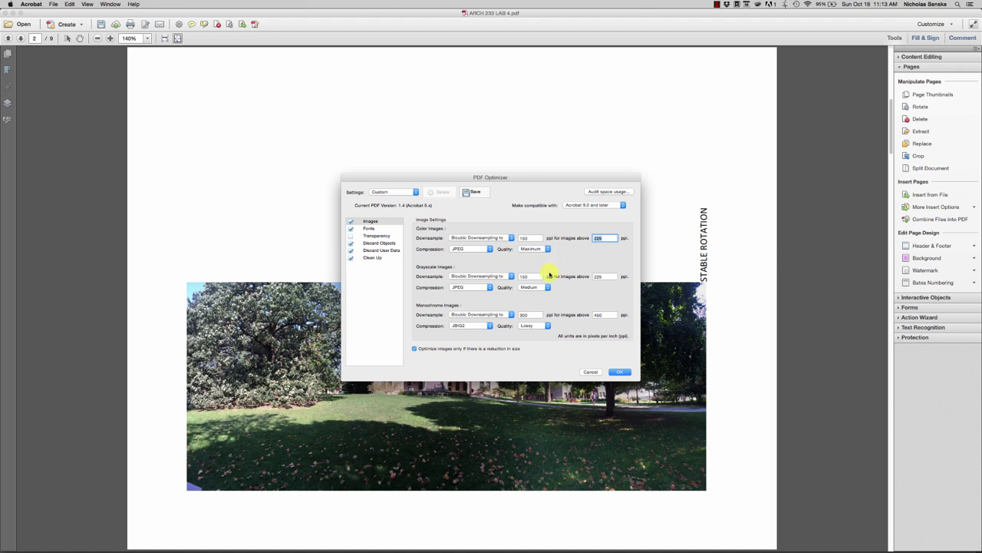
pyautogui.click(541, 287)
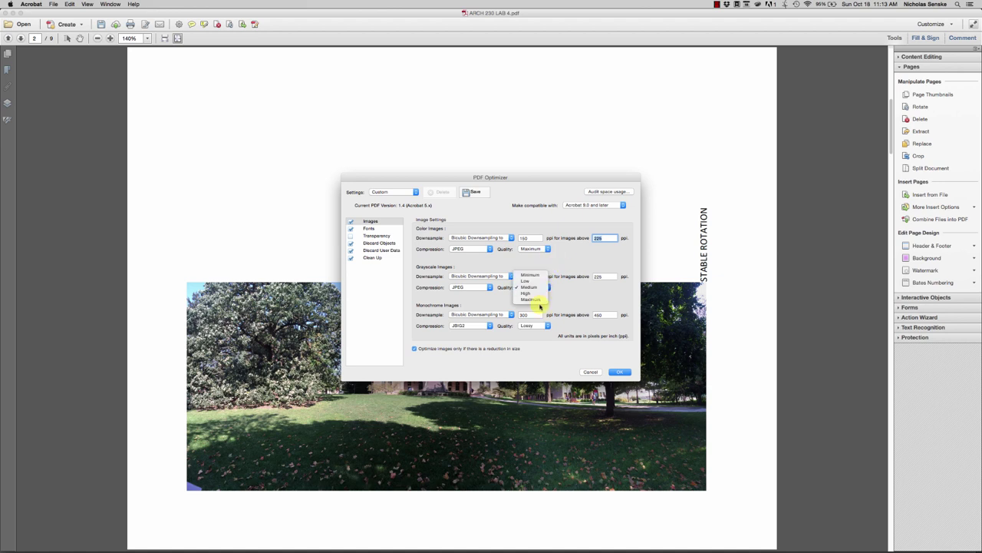
pyautogui.click(546, 319)
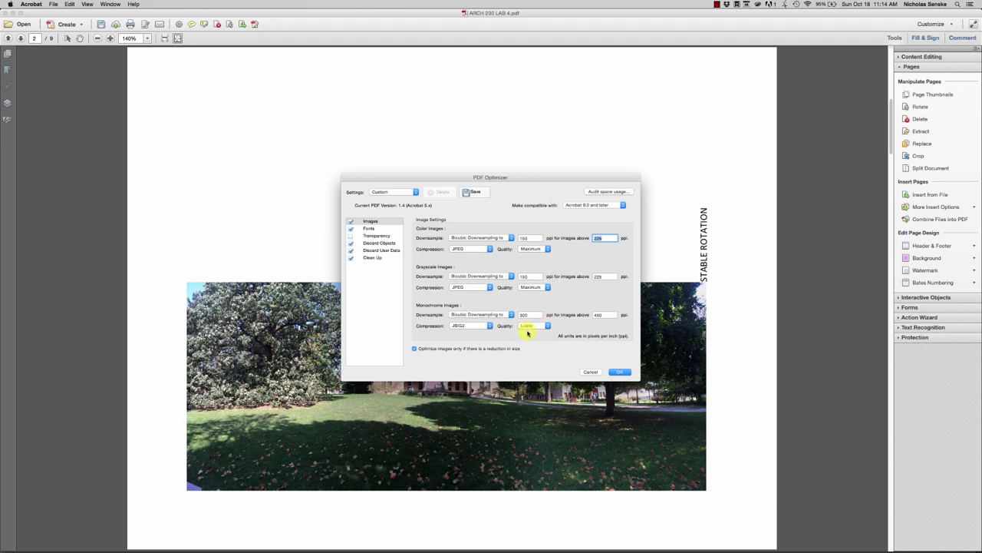
pyautogui.click(587, 205)
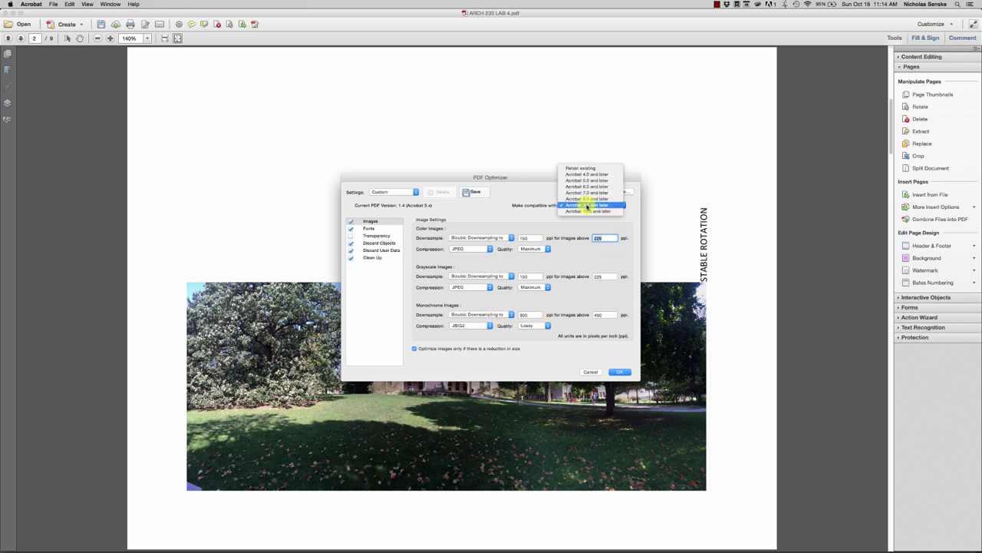
pyautogui.click(587, 206)
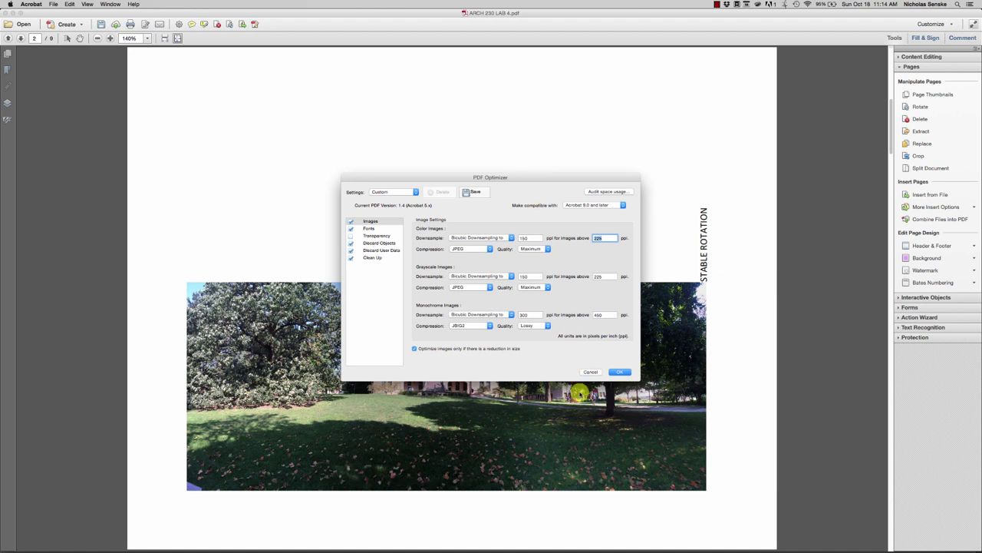
# Step: Apply the optimizer settings and save the optimized copy to the Desktop as ARCH 230 LAB 4_optimized_max
pyautogui.click(622, 372)
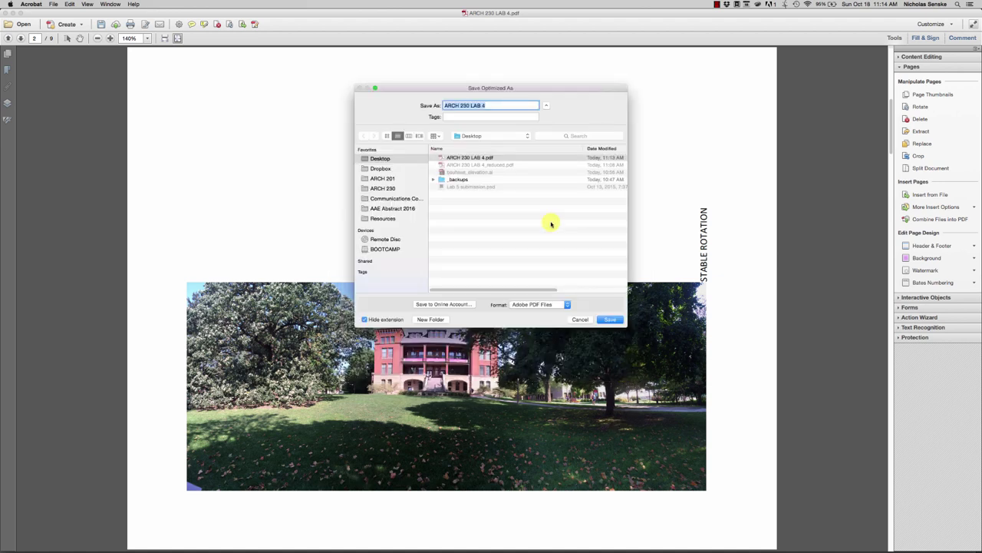
pyautogui.moveTo(549, 292); pyautogui.dragTo(614, 291)
pyautogui.moveTo(548, 290); pyautogui.dragTo(508, 289)
pyautogui.click(492, 106)
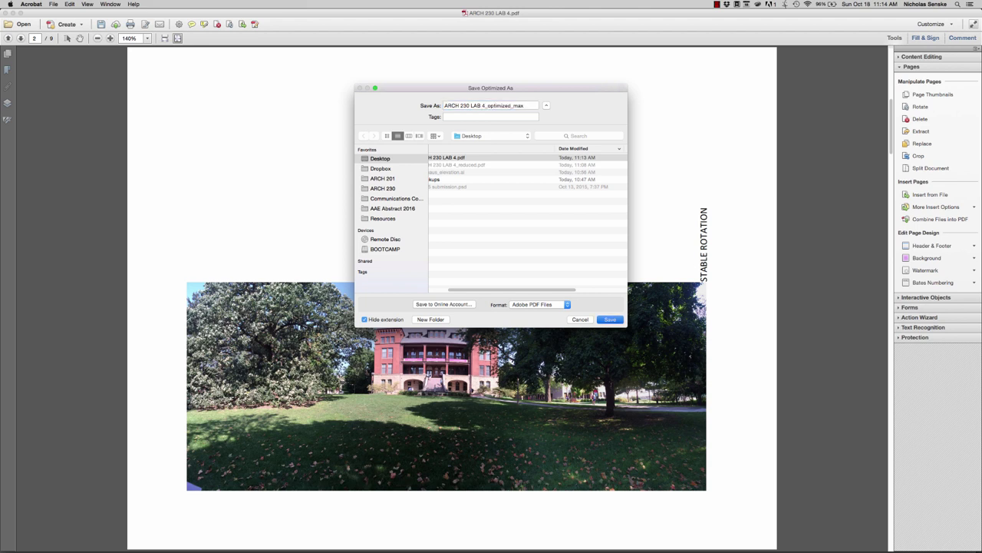
pyautogui.press('Return')
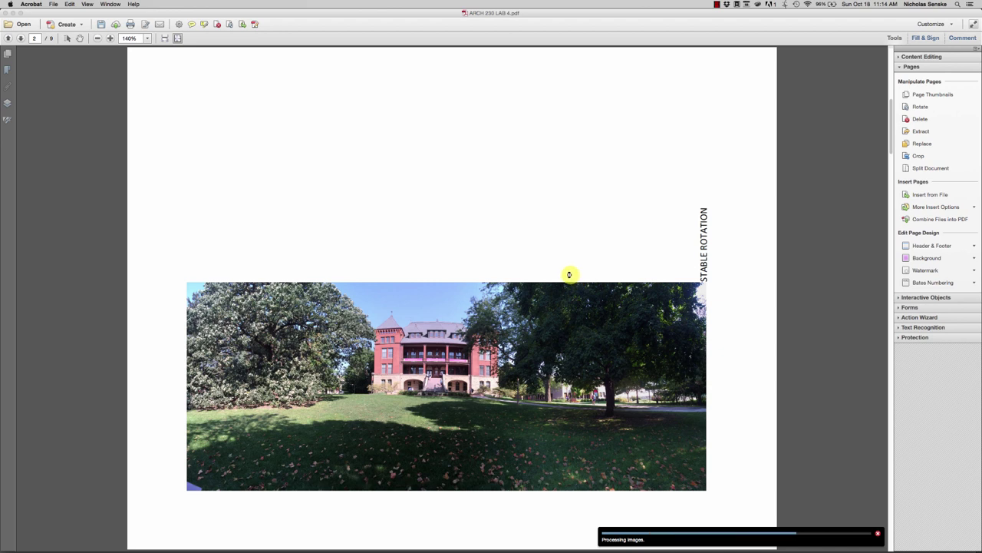
pyautogui.click(596, 326)
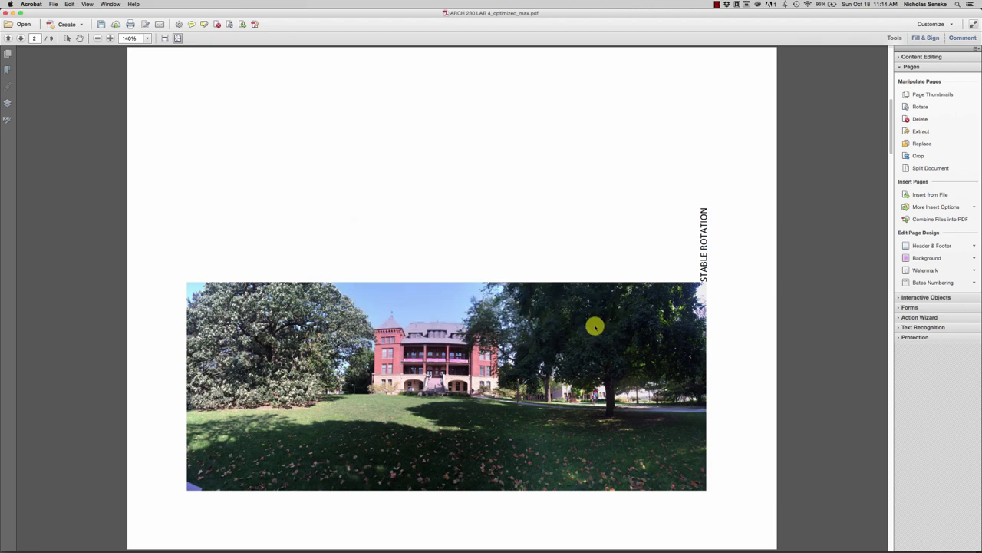
# Step: Close ARCH 230 LAB 4_optimized_max.pdf and bring the Desktop folder window forward to check the file sizes
pyautogui.click(163, 39)
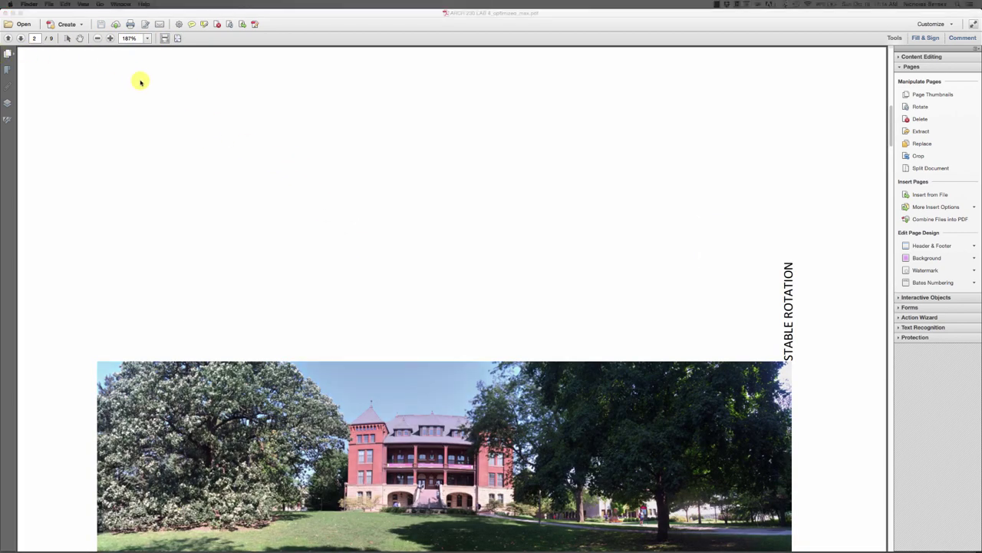
pyautogui.click(8, 53)
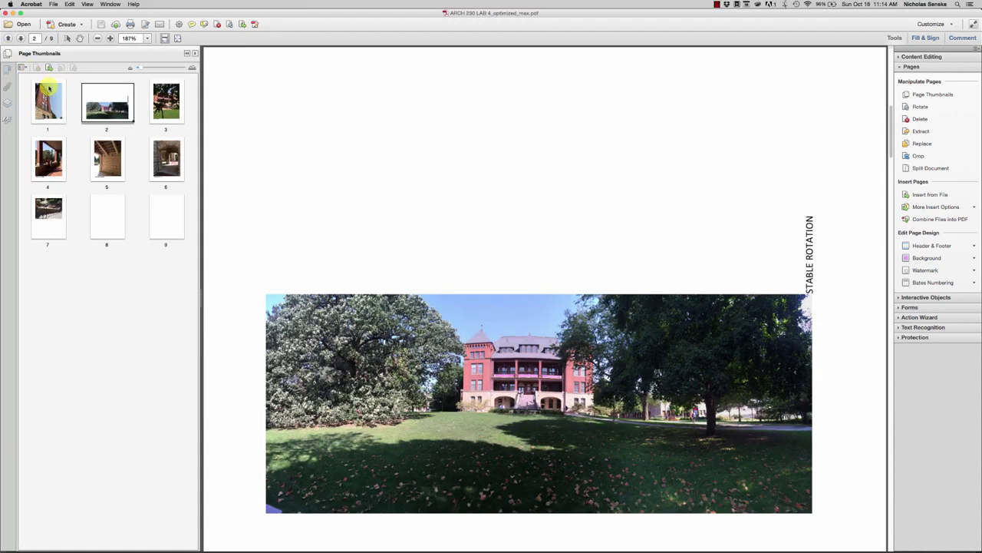
pyautogui.click(53, 4)
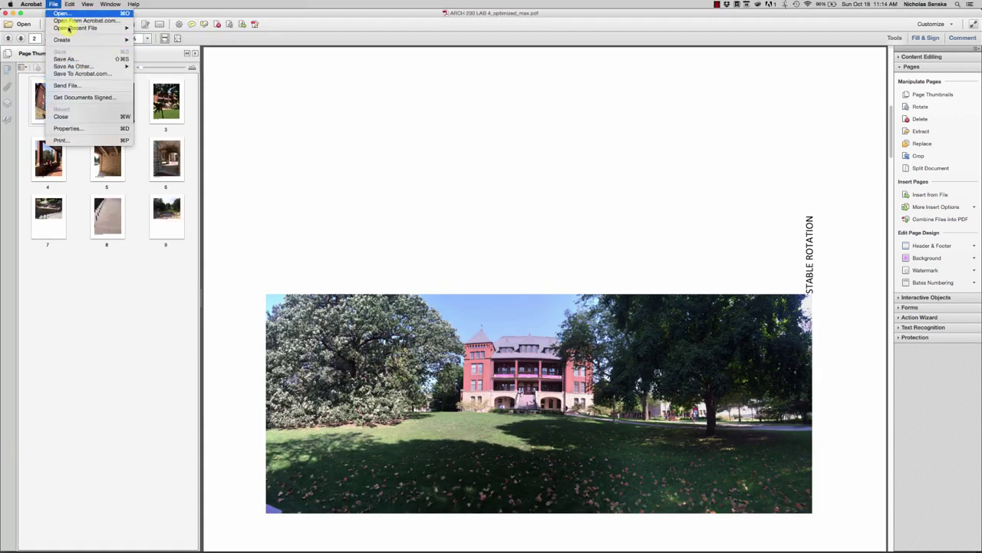
pyautogui.click(63, 116)
pyautogui.click(53, 4)
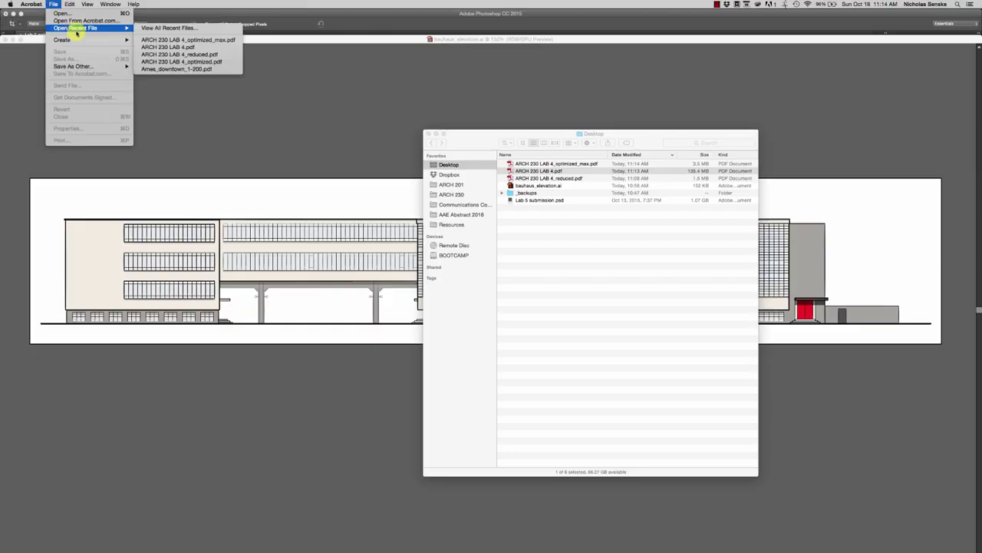
pyautogui.click(685, 203)
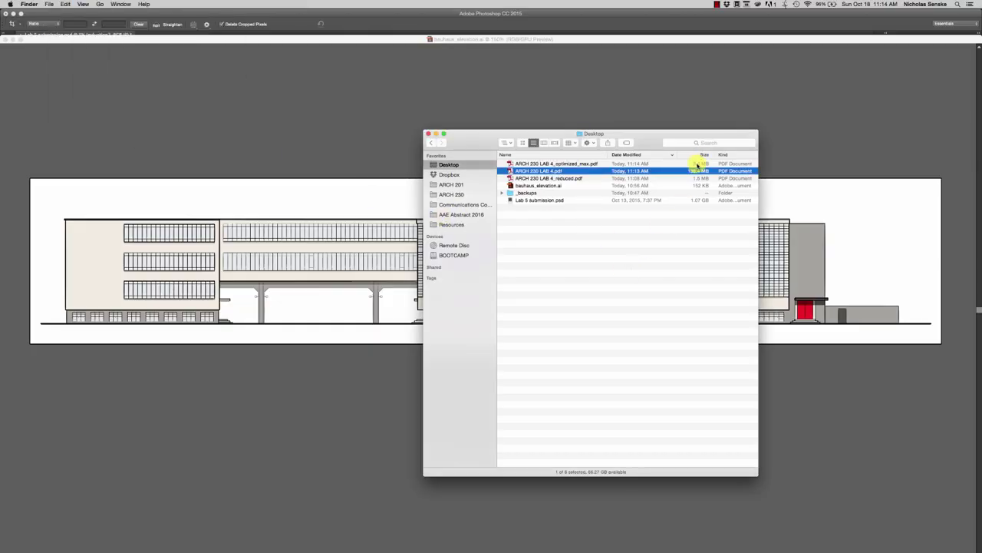
# Step: Open ARCH 230 LAB 4_optimized_max.pdf in Acrobat, fit page 2 in view, and snap its window to the right half of the screen
pyautogui.rightClick(528, 163)
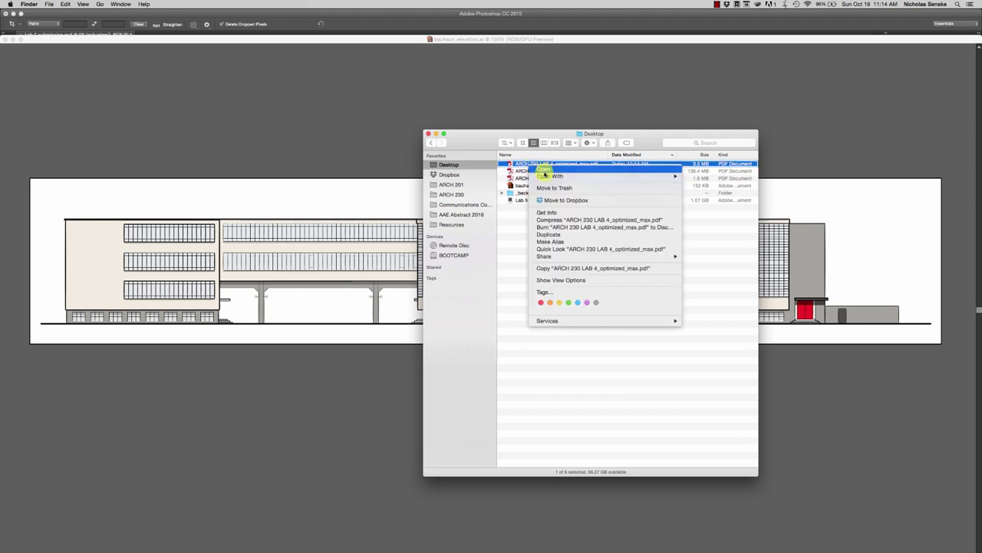
pyautogui.moveTo(566, 175)
pyautogui.click(772, 189)
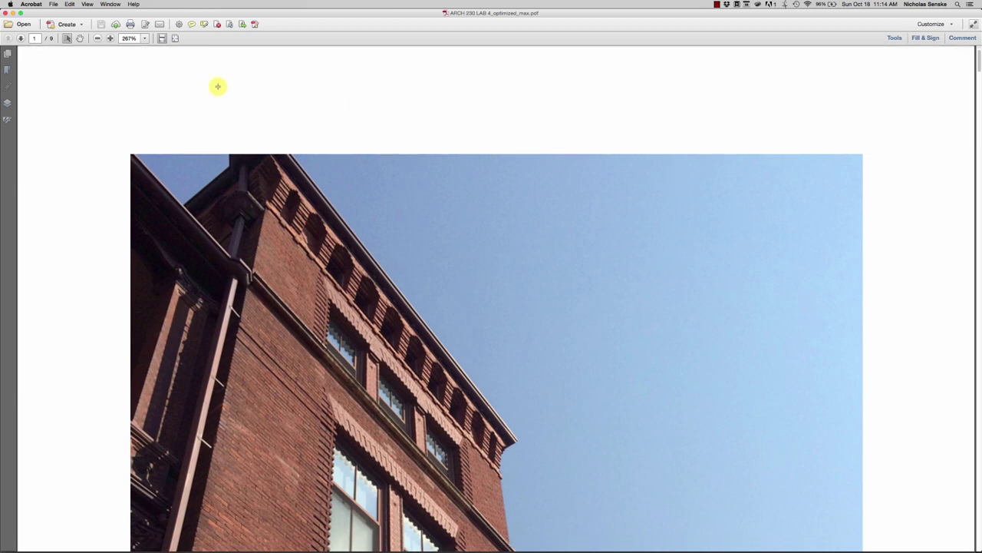
pyautogui.click(175, 37)
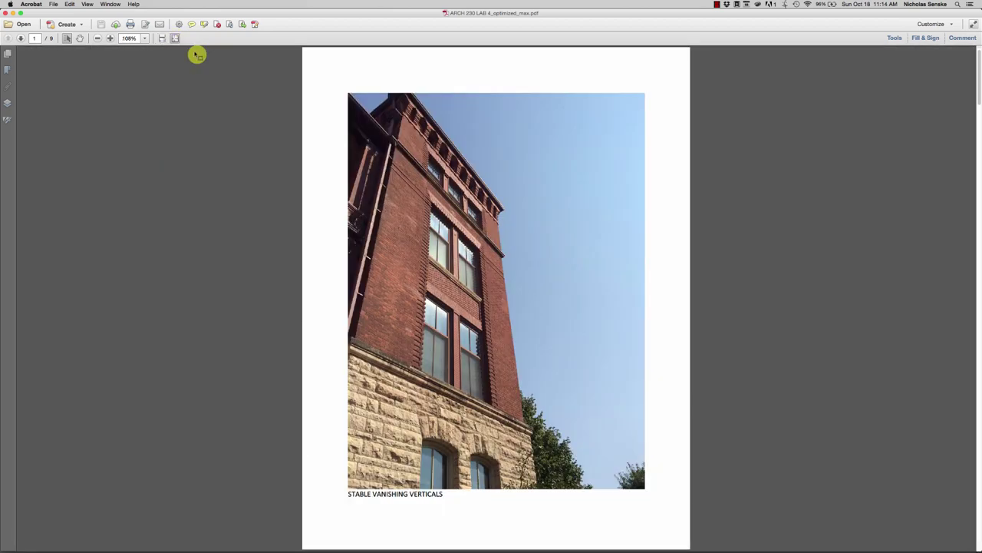
pyautogui.scroll(-3, 197, 54)
pyautogui.click(175, 39)
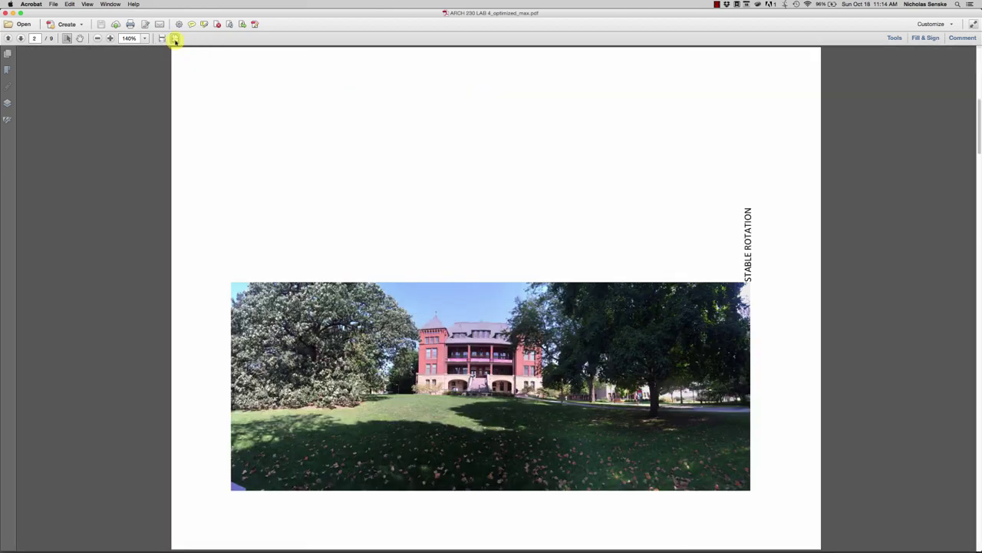
pyautogui.press('super+alt+Right')
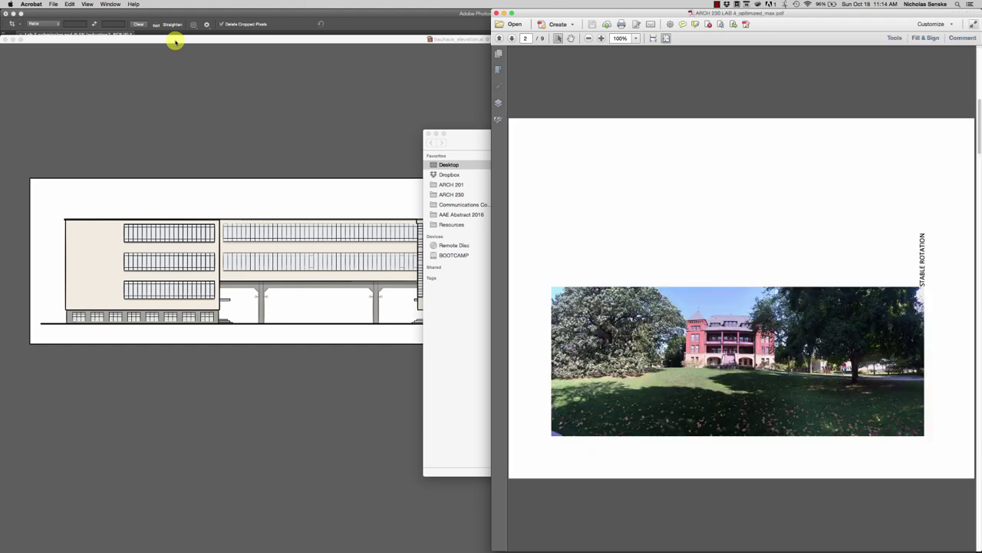
# Step: Open the original ARCH 230 LAB 4.pdf in Acrobat beside the optimized copy and go to page 2
pyautogui.click(461, 244)
pyautogui.click(545, 171)
pyautogui.rightClick(546, 171)
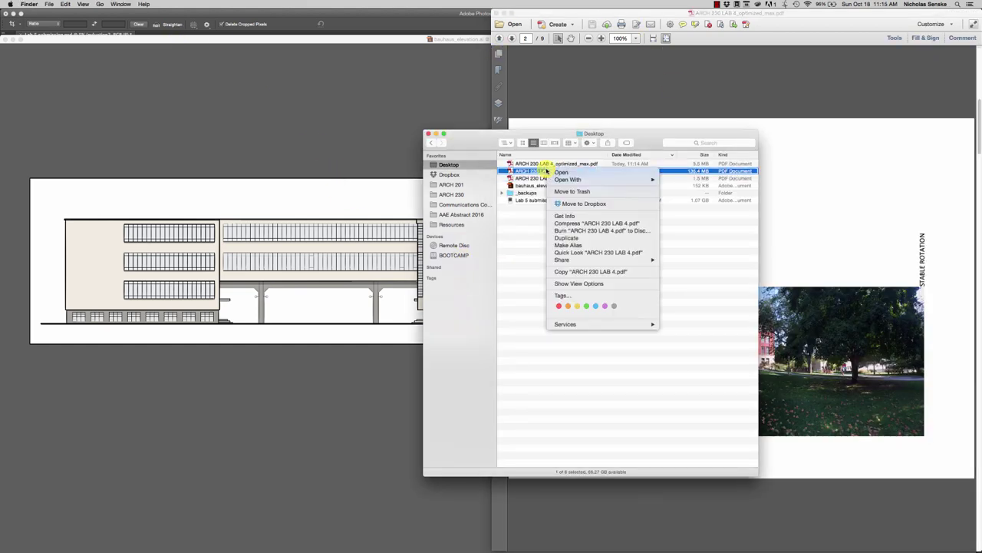
pyautogui.moveTo(610, 181)
pyautogui.click(691, 177)
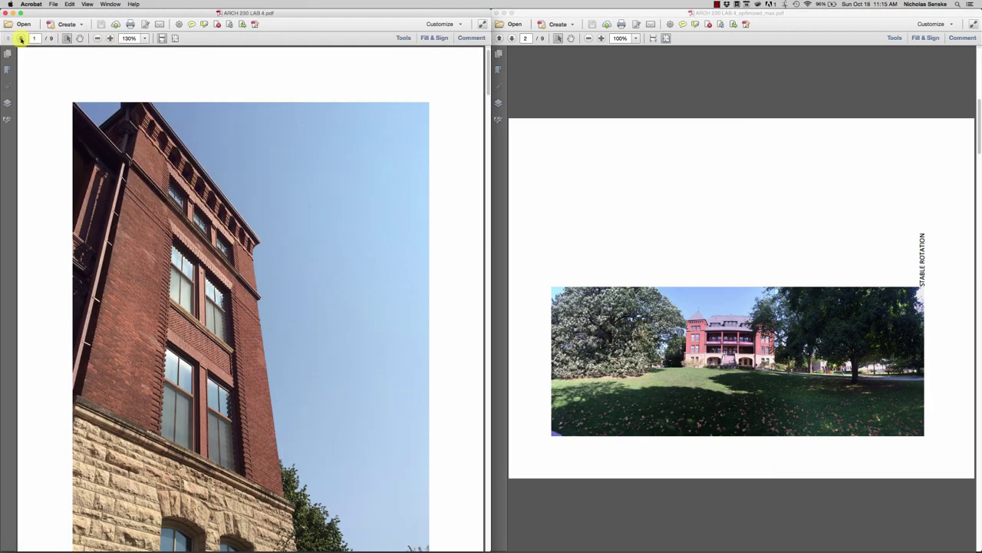
pyautogui.click(21, 38)
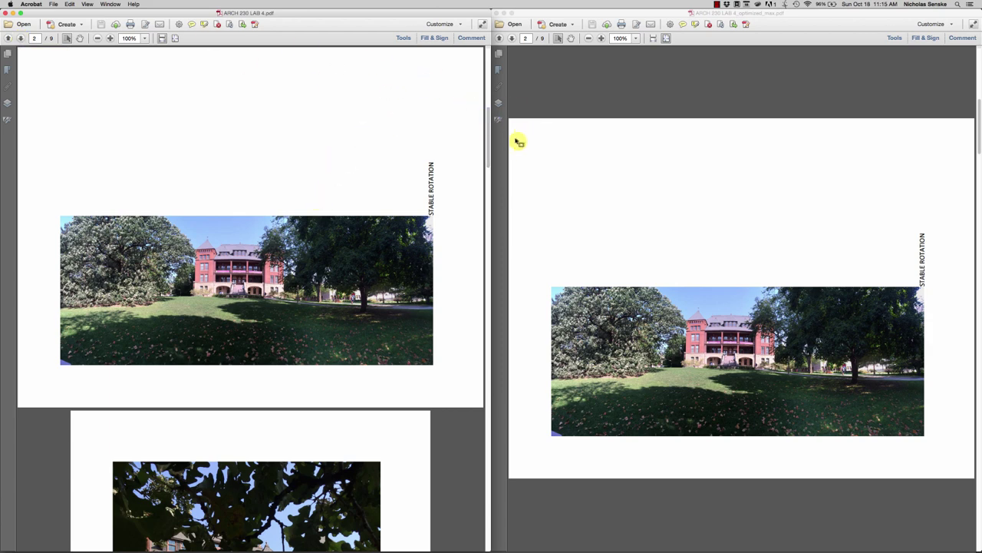
pyautogui.moveTo(491, 122); pyautogui.dragTo(491, 120)
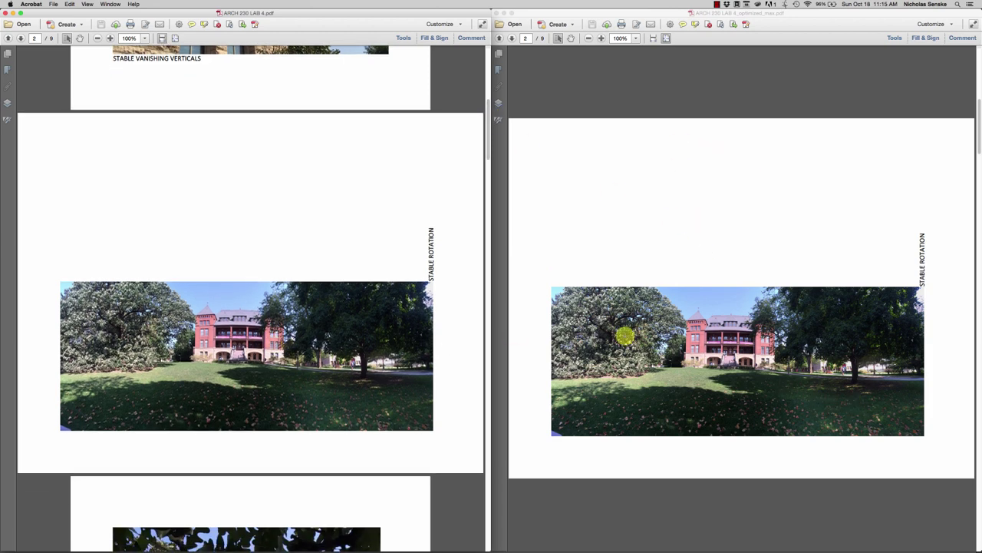
# Step: Magnify page 2 of the optimized copy to 300% with the red brick building in view
pyautogui.click(637, 37)
pyautogui.click(686, 162)
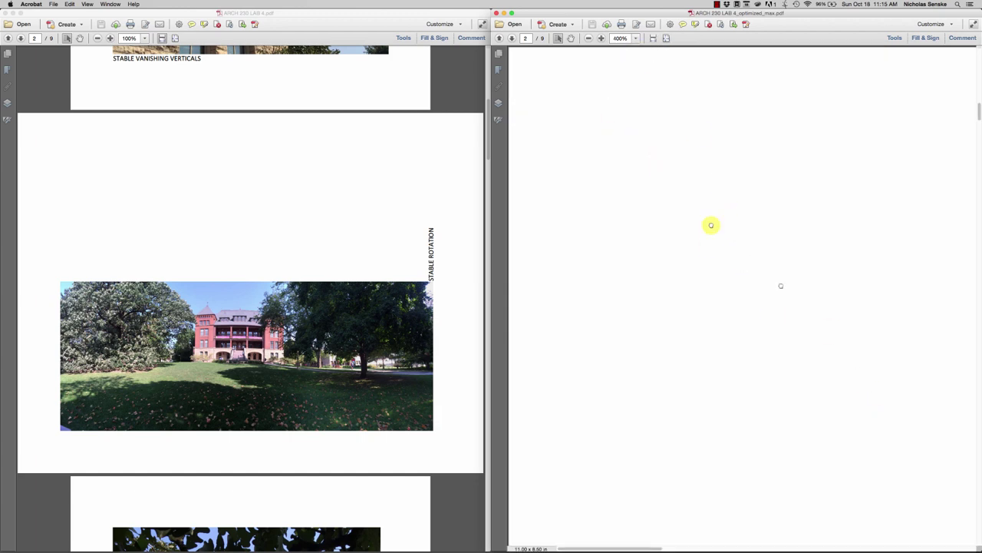
pyautogui.scroll(-10, 816, 302)
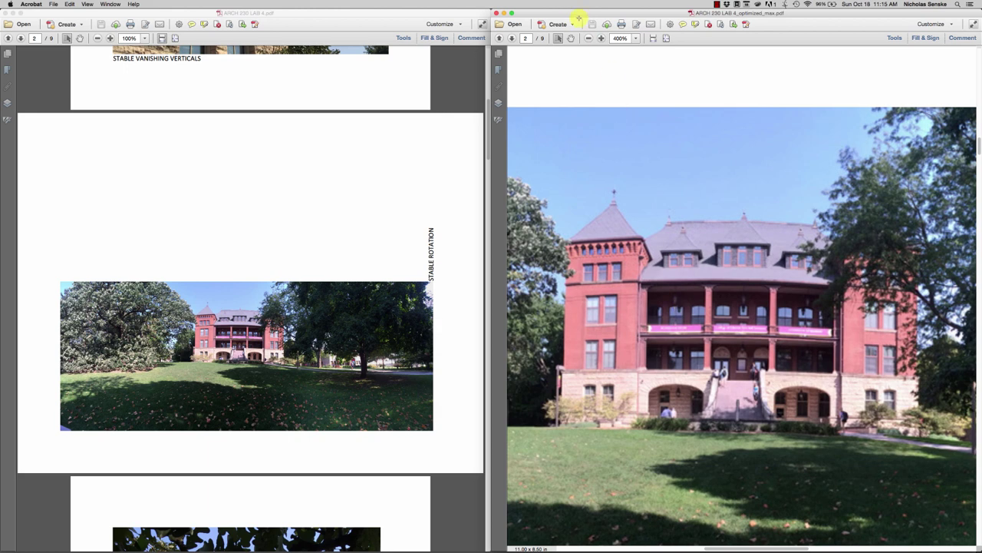
pyautogui.click(589, 38)
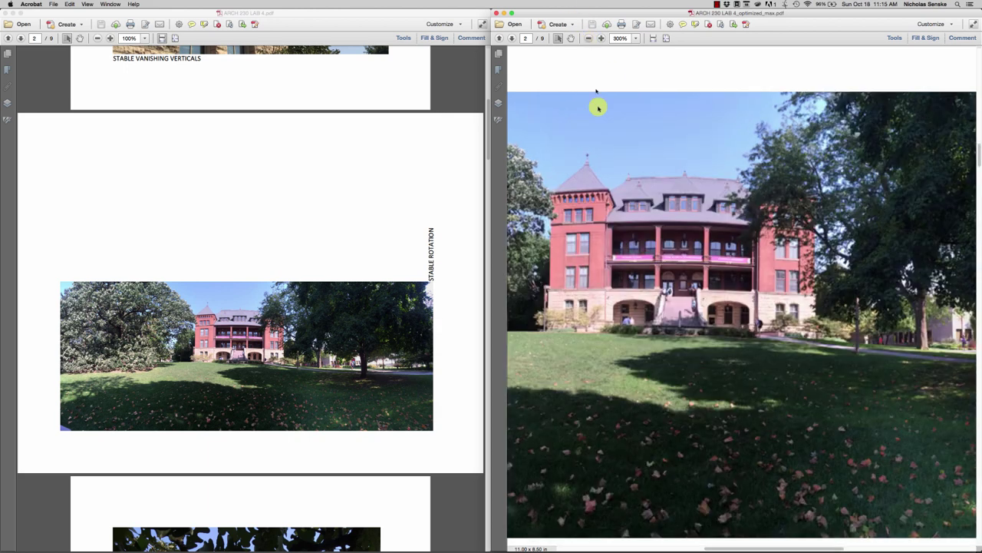
pyautogui.scroll(2, 668, 259)
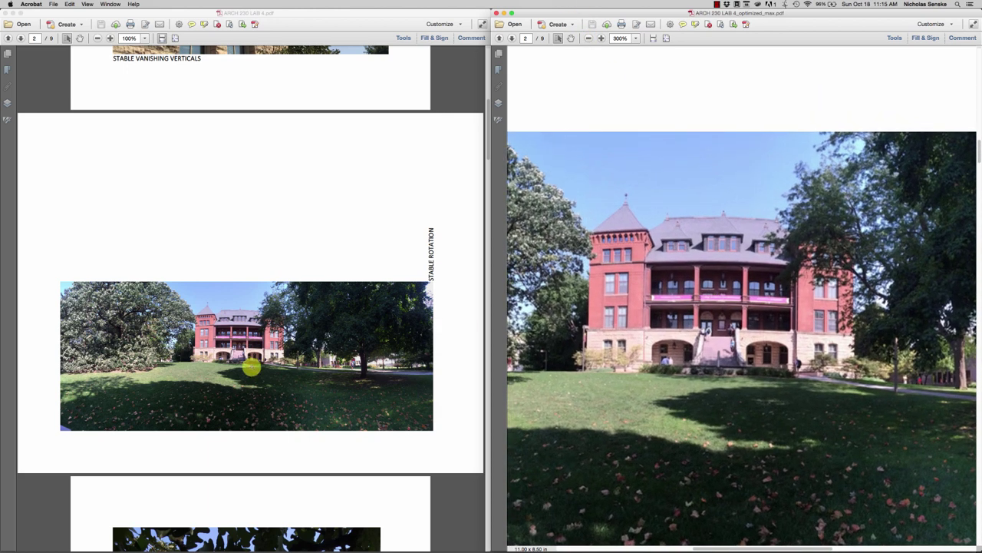
# Step: Magnify page 2 of the original PDF to 300% and frame the same building to compare its image quality with the optimized copy
pyautogui.click(253, 363)
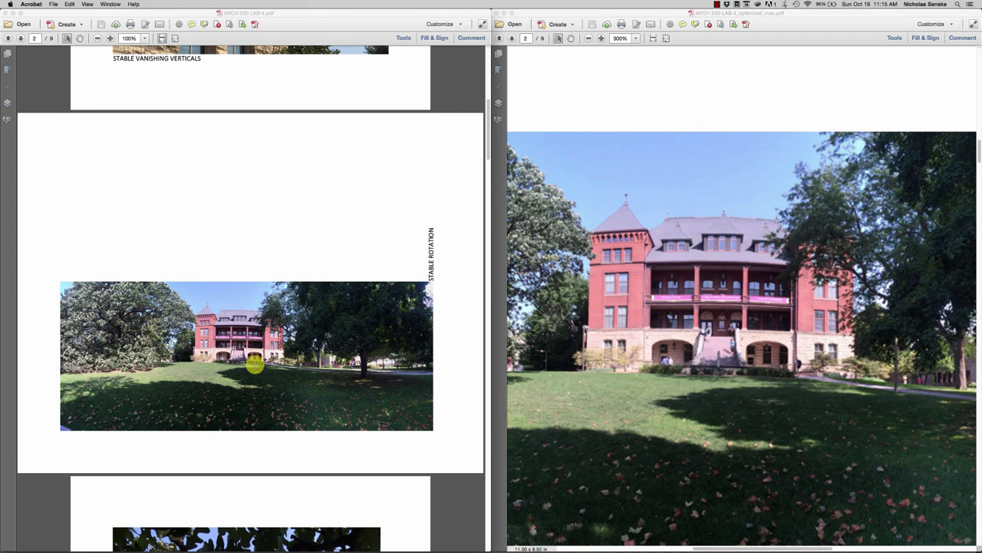
pyautogui.click(144, 38)
pyautogui.click(165, 99)
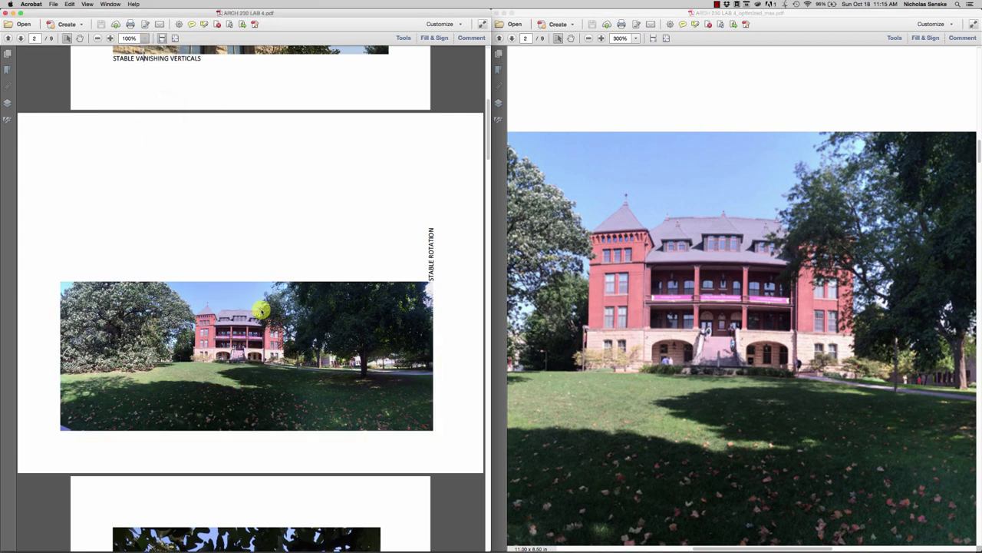
pyautogui.scroll(-10, 237, 363)
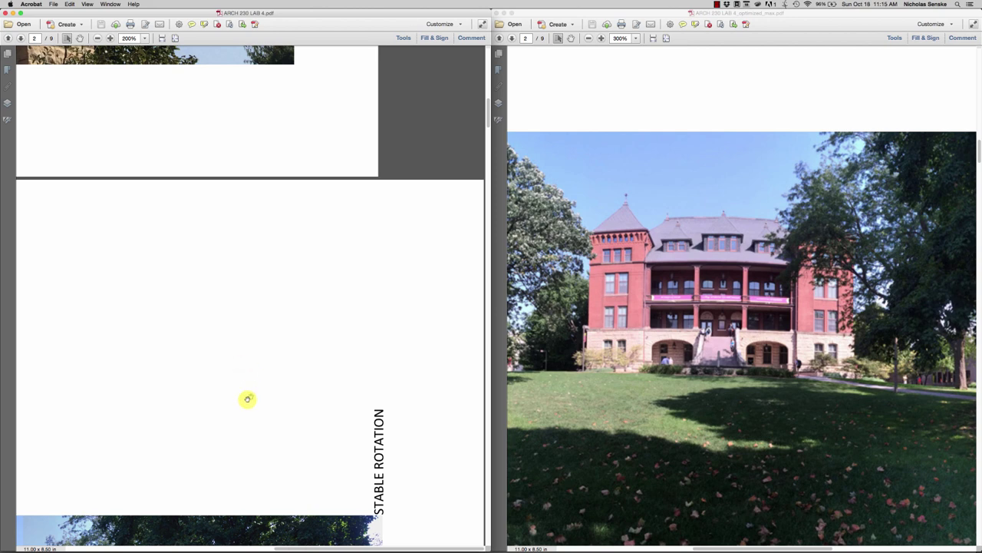
pyautogui.scroll(-5, 317, 316)
pyautogui.hscroll(-3, 317, 316)
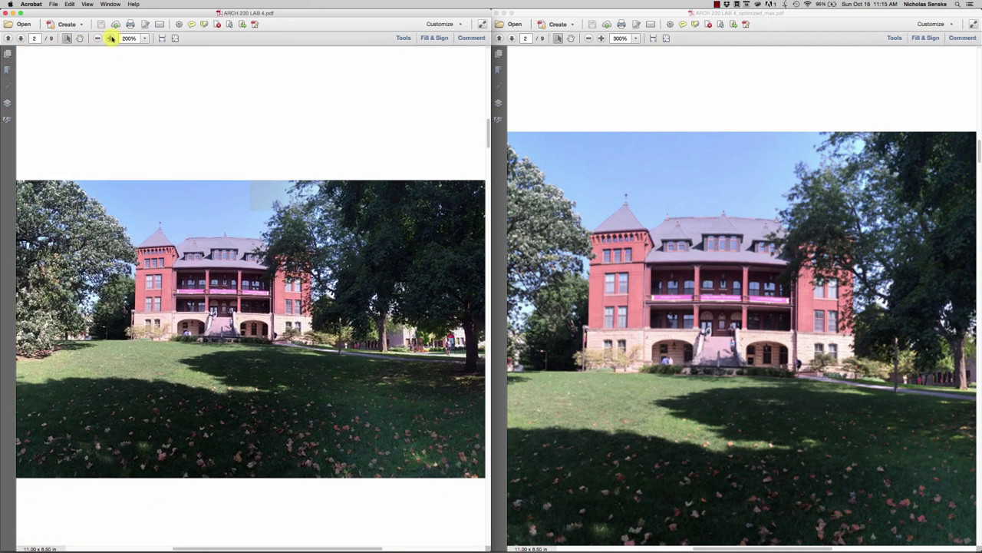
pyautogui.click(111, 39)
pyautogui.scroll(-3, 250, 279)
pyautogui.hscroll(3, 250, 279)
pyautogui.hscroll(2, 222, 204)
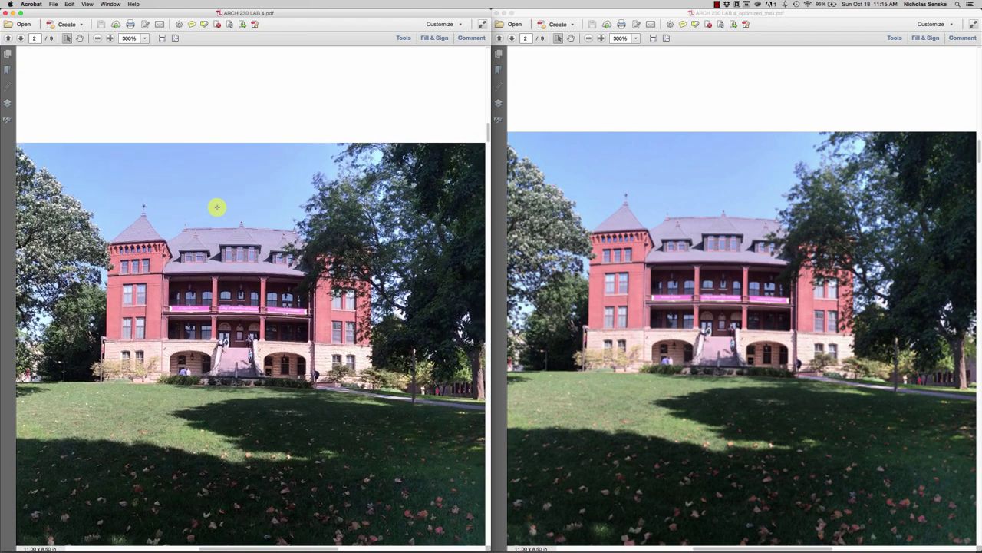
# Step: Open the recent file ARCH 230 LAB 4_reduced.pdf and go to page 2
pyautogui.click(54, 4)
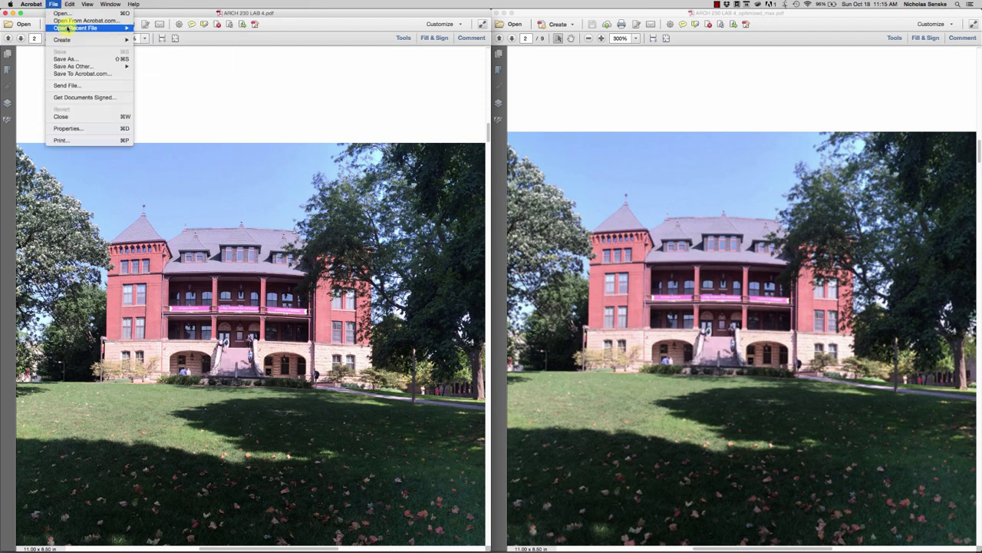
pyautogui.moveTo(67, 28)
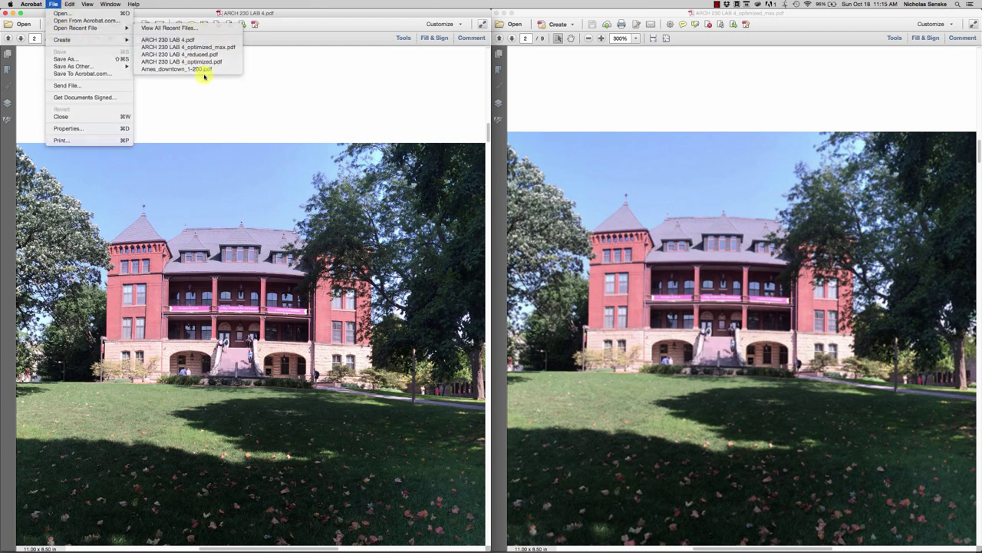
pyautogui.click(183, 55)
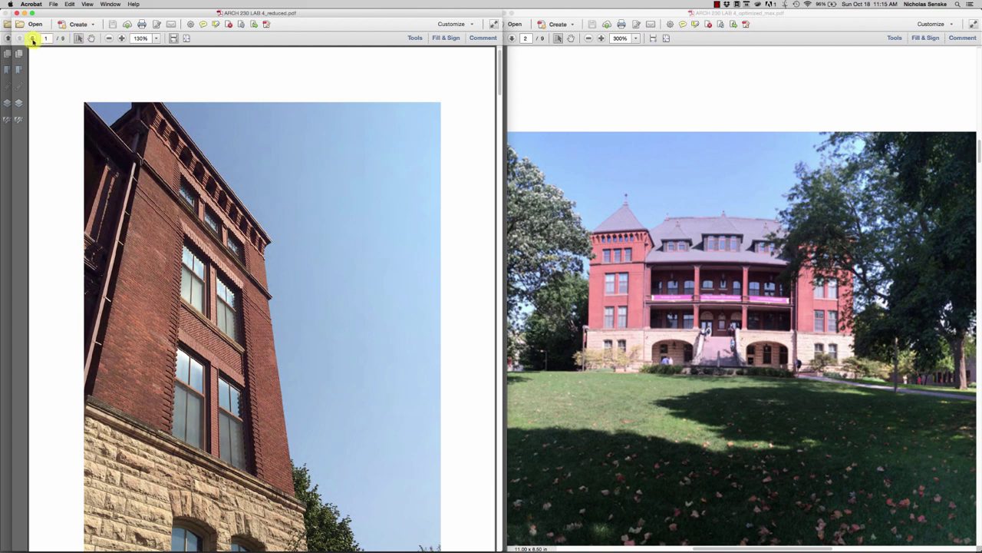
pyautogui.scroll(-2, 207, 222)
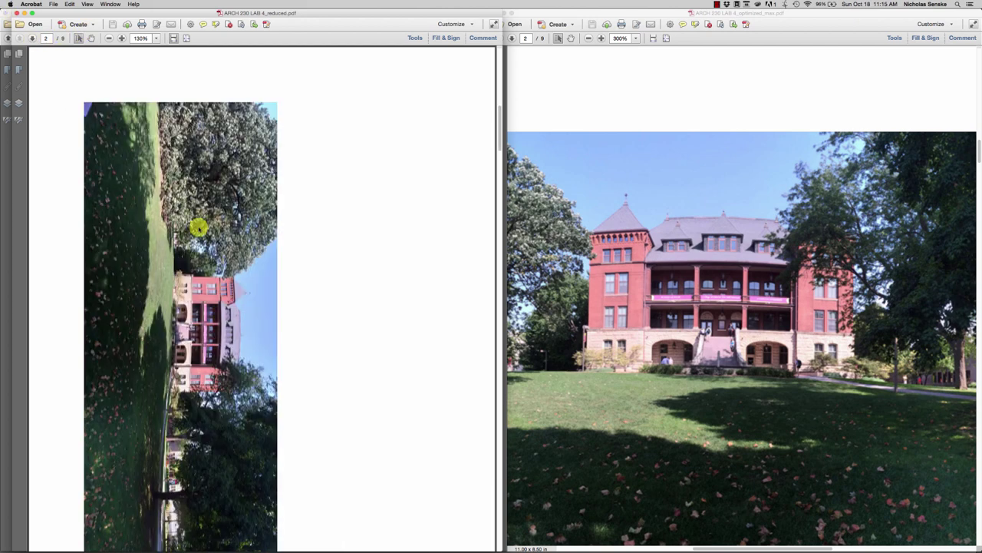
# Step: Rotate only page 2 of the reduced PDF counterclockwise by 90 degrees
pyautogui.click(414, 38)
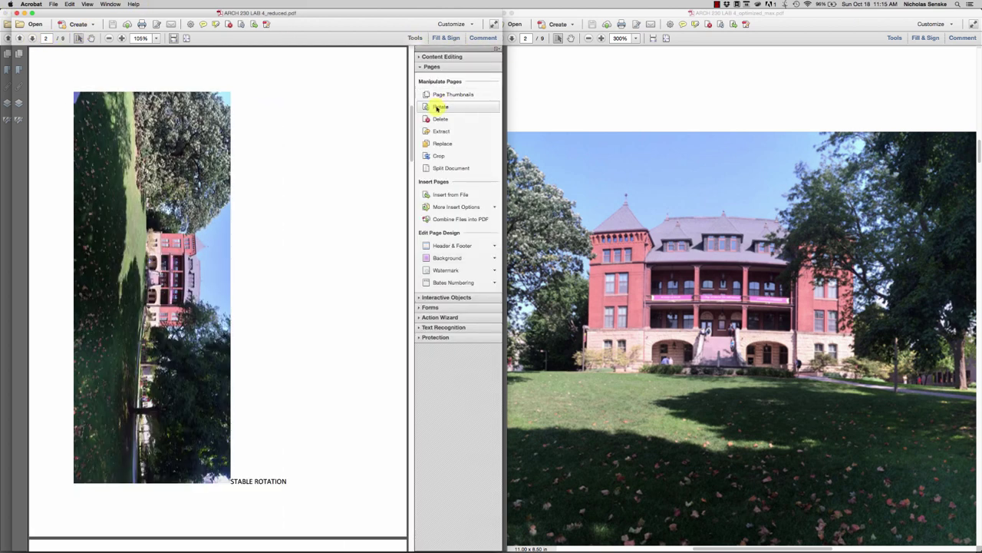
pyautogui.click(441, 106)
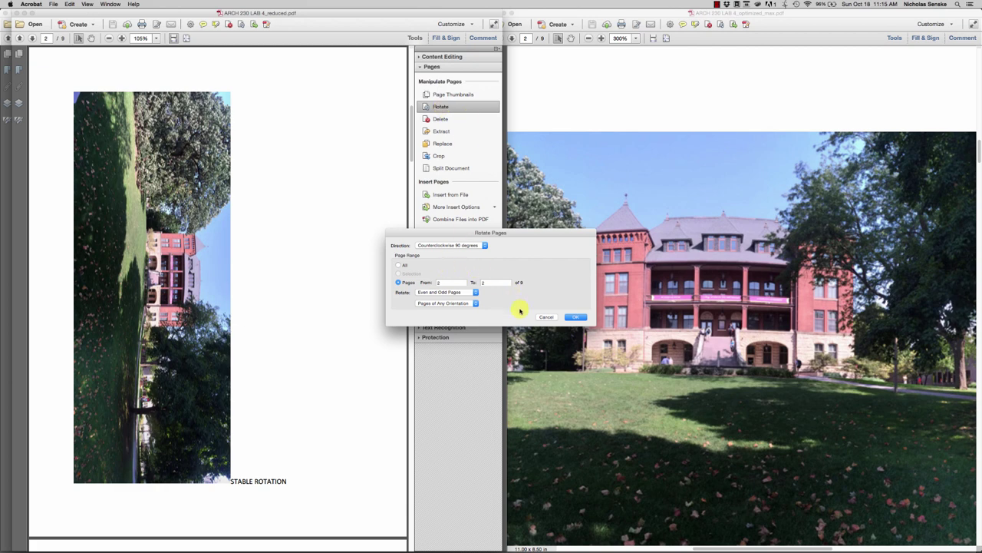
pyautogui.click(572, 317)
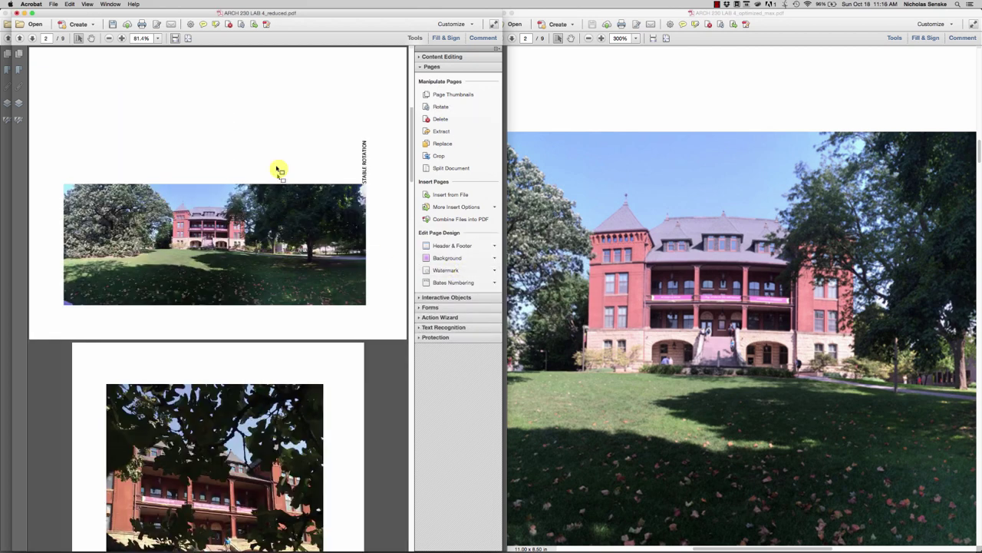
# Step: Magnify page 2 of the reduced PDF to 300% and frame the building to compare its image quality with the optimized copy
pyautogui.click(122, 39)
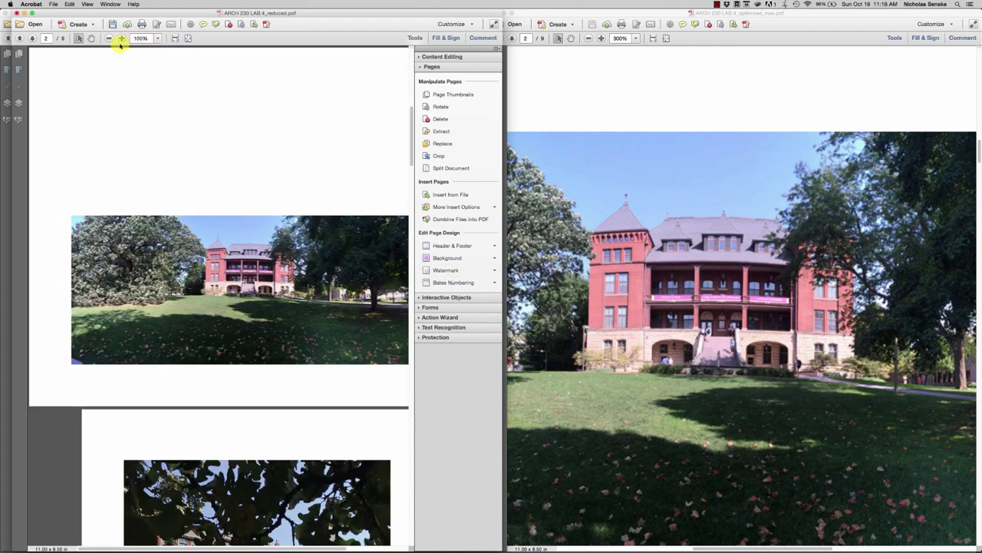
pyautogui.click(122, 38)
pyautogui.click(121, 38)
pyautogui.click(121, 38)
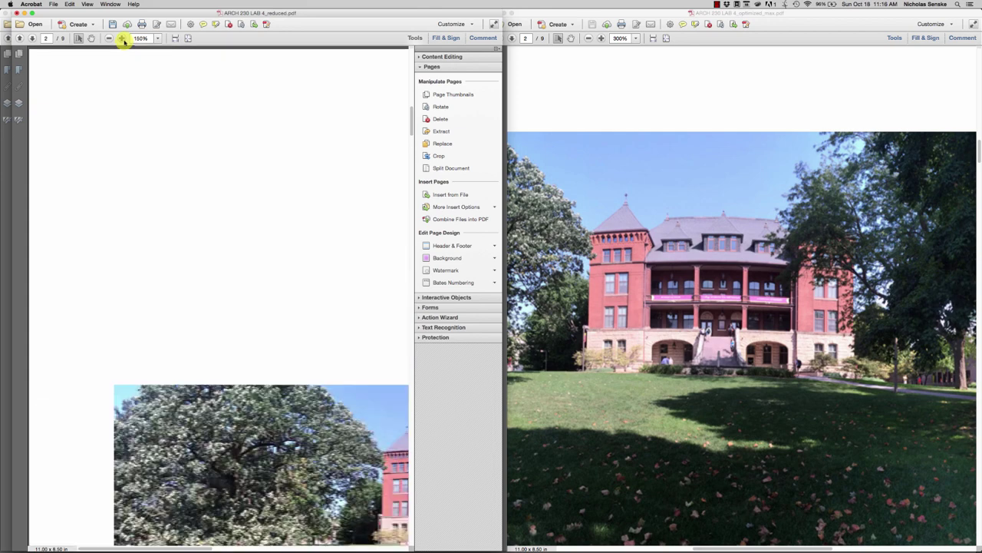
pyautogui.scroll(-5, 162, 164)
pyautogui.hscroll(3, 162, 164)
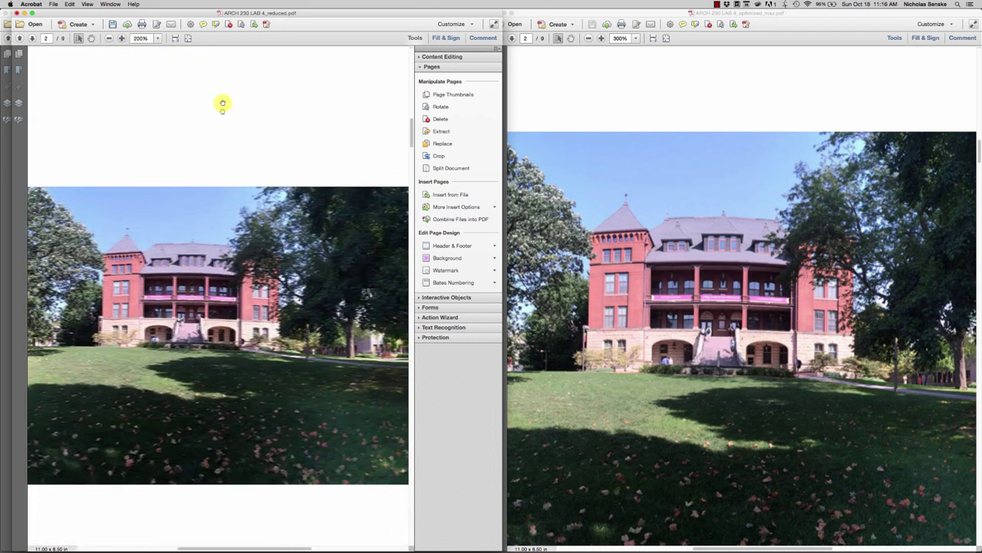
pyautogui.click(122, 38)
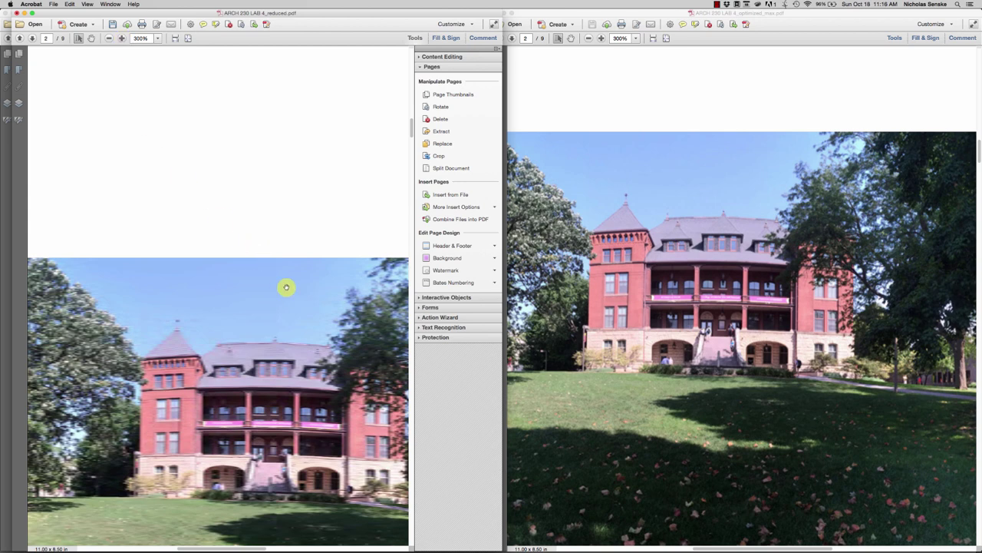
pyautogui.scroll(-5, 259, 208)
pyautogui.hscroll(2, 227, 175)
pyautogui.scroll(1, 227, 175)
pyautogui.hscroll(-1, 230, 178)
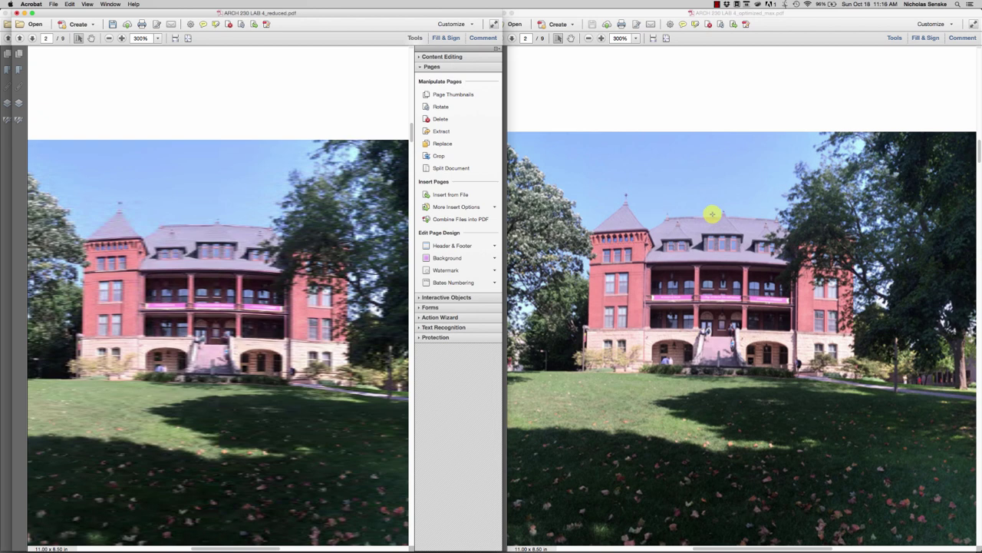
# Step: Set page 2 of both the optimized and the reduced PDF to 150% magnification and frame the building photo to compare their image quality
pyautogui.click(588, 38)
pyautogui.click(588, 39)
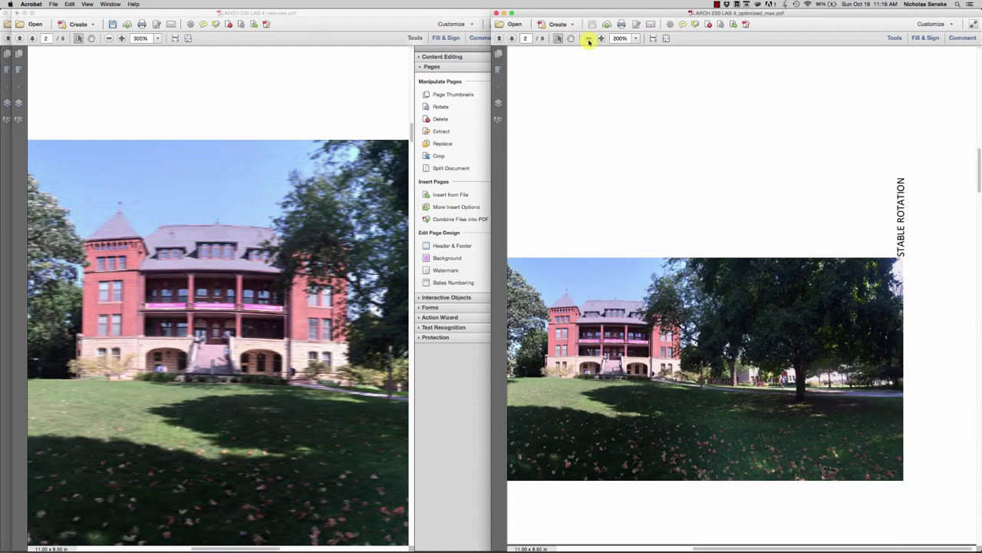
pyautogui.hscroll(-3, 778, 351)
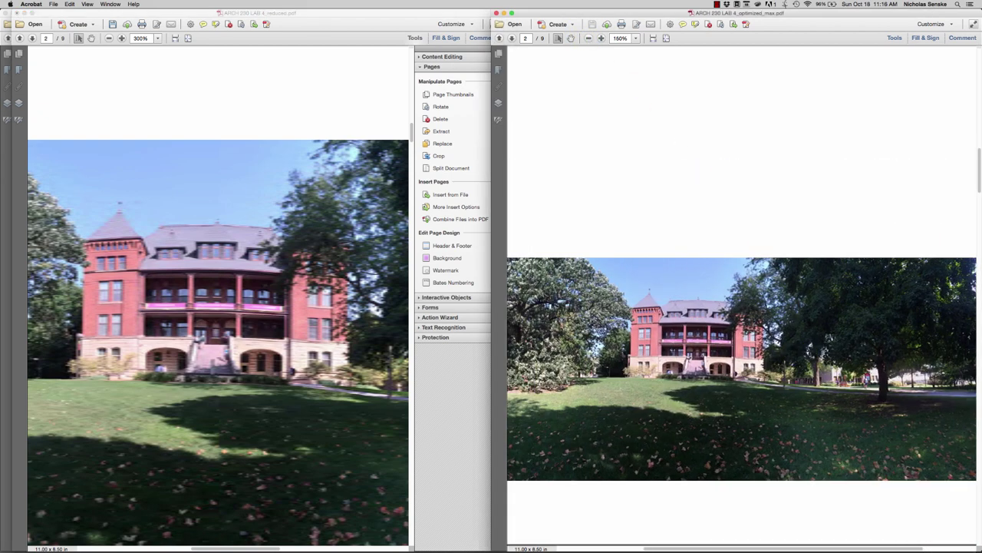
pyautogui.click(109, 42)
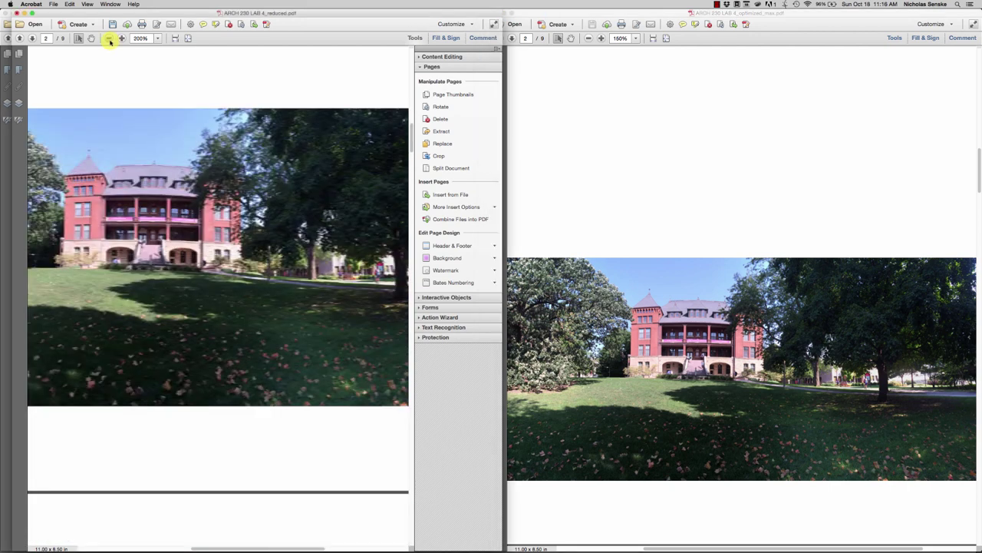
pyautogui.click(110, 40)
pyautogui.scroll(3, 215, 199)
pyautogui.hscroll(-2, 215, 200)
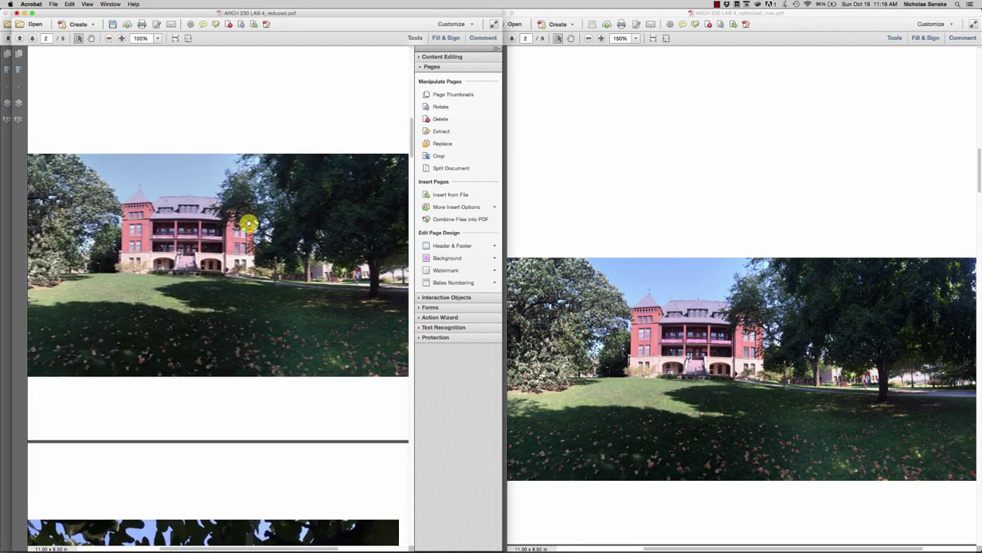
pyautogui.scroll(3, 245, 221)
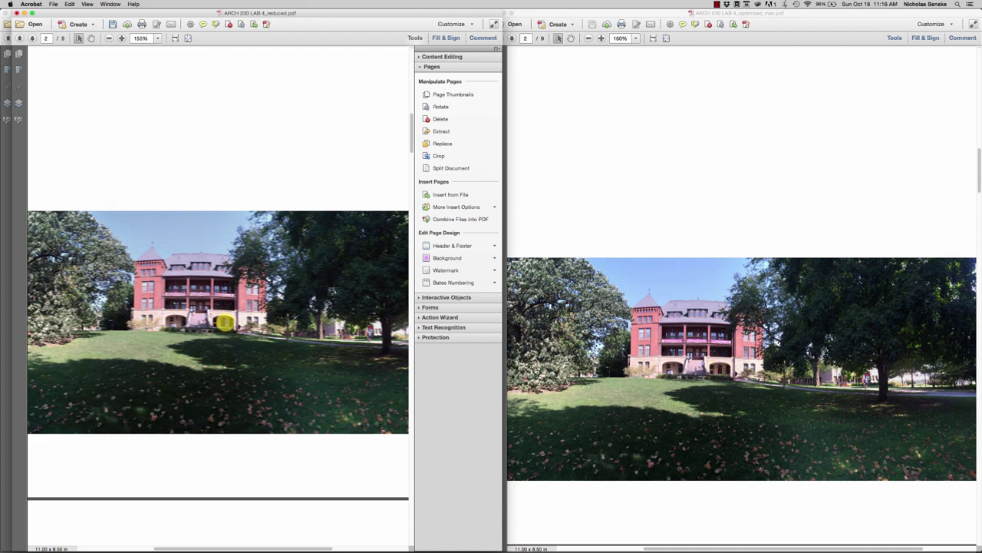
# Step: Bring ARCH 230 LAB 4.pdf to the front and view its page 2 at 150% to compare the photo with the optimized copy
pyautogui.click(114, 4)
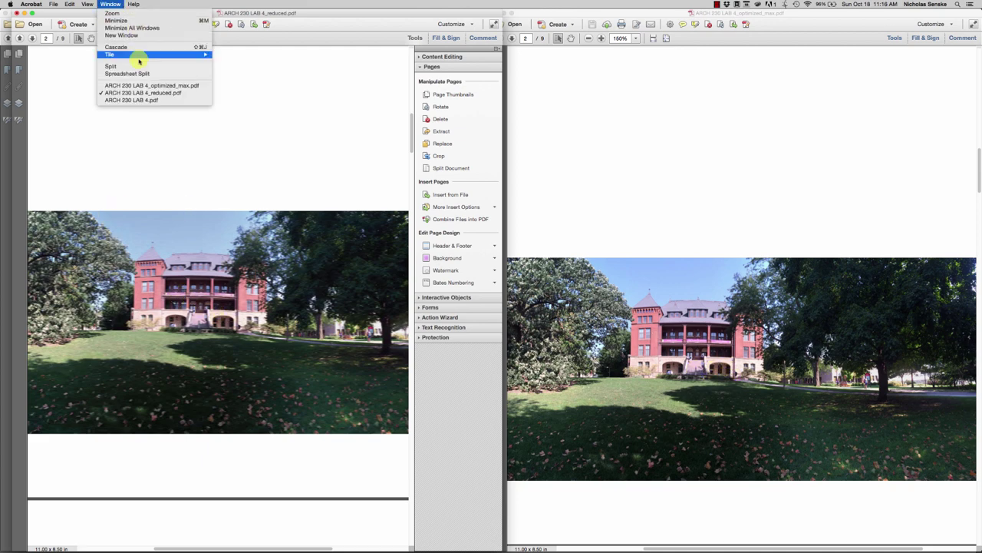
pyautogui.click(140, 100)
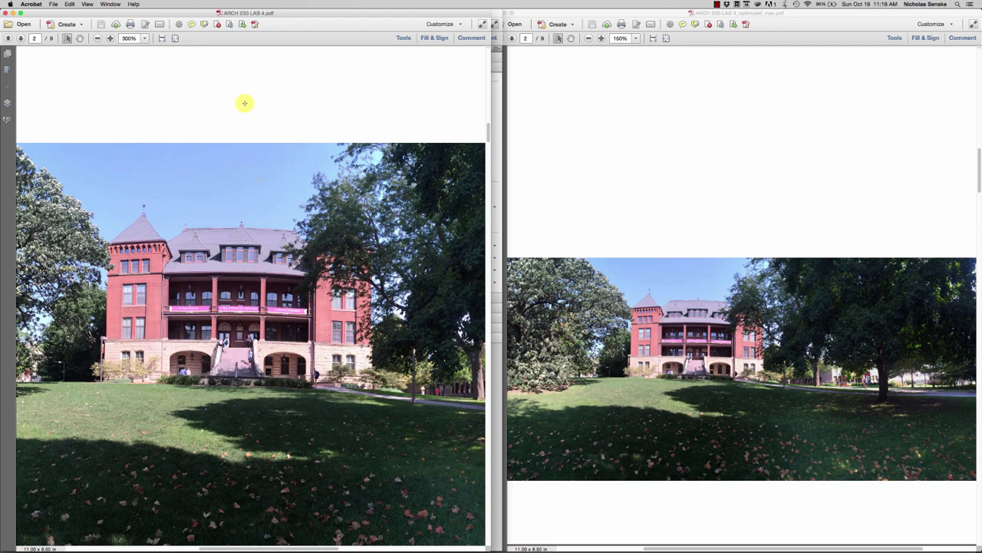
pyautogui.click(97, 39)
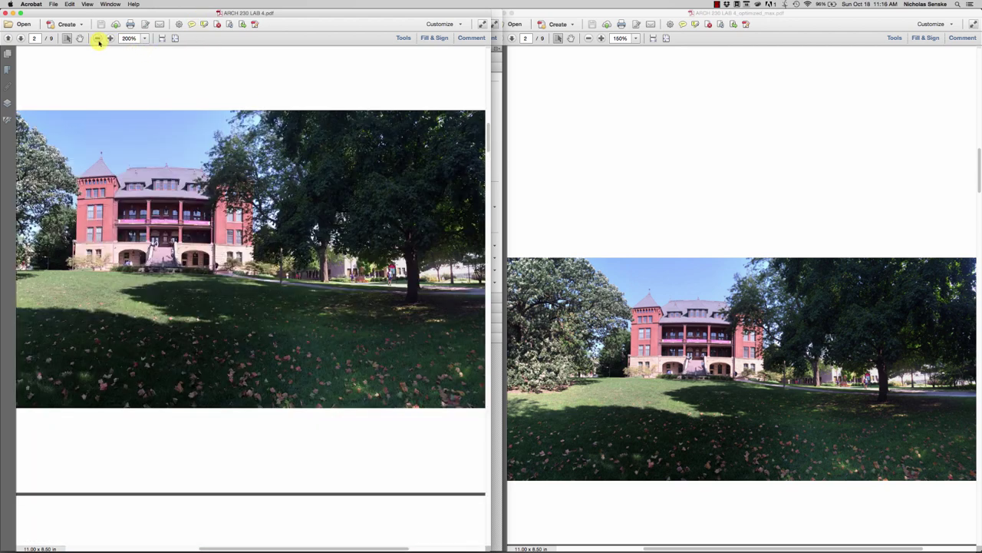
pyautogui.click(97, 38)
pyautogui.scroll(3, 143, 119)
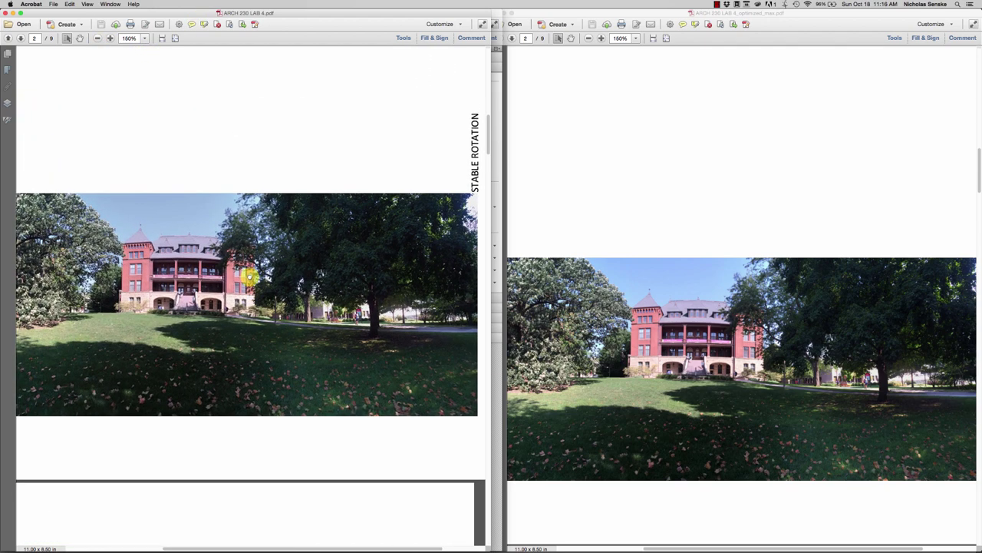
pyautogui.scroll(2, 249, 274)
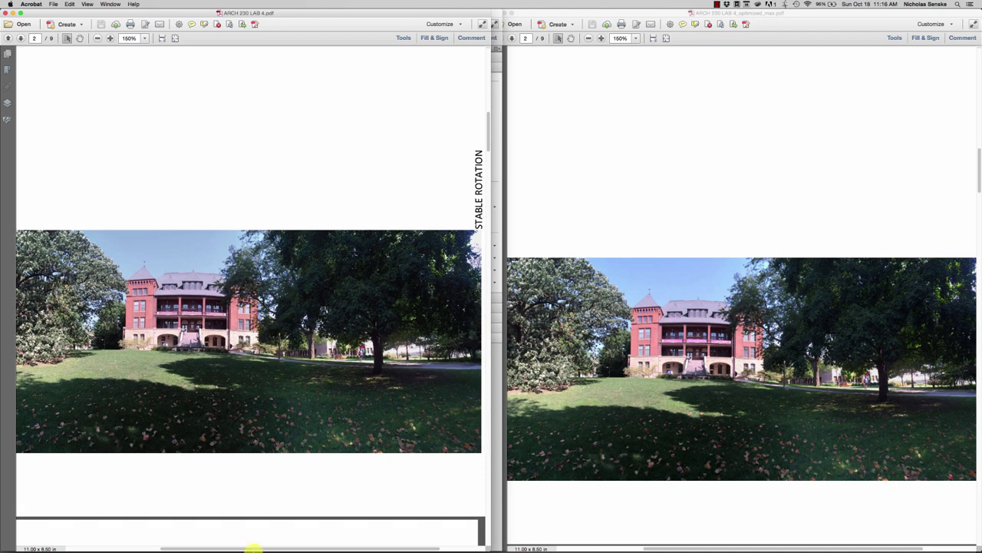
# Step: Switch to Finder and compare the file sizes of the original, optimized and reduced ARCH 230 LAB 4 PDFs in the Desktop folder
pyautogui.moveTo(253, 538)
pyautogui.click(317, 538)
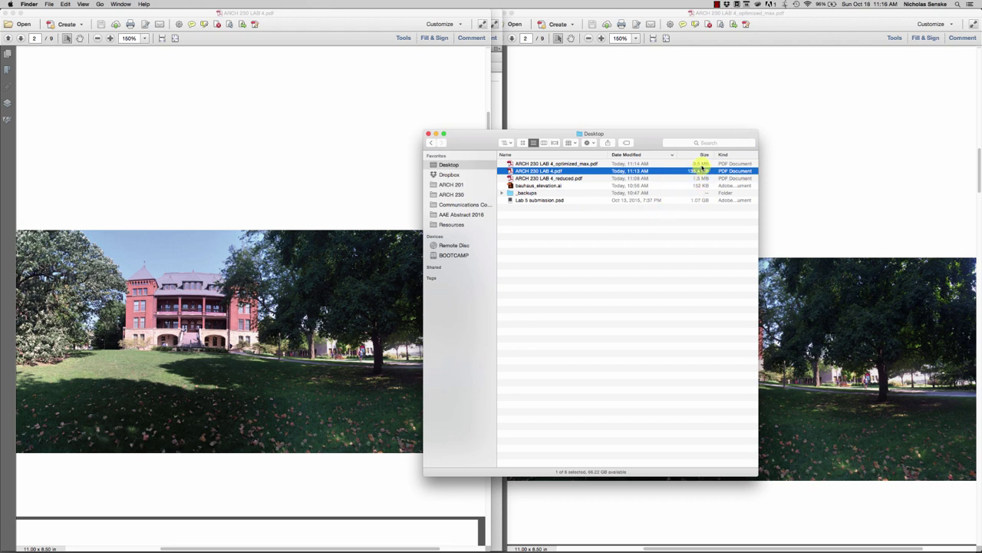
pyautogui.click(700, 164)
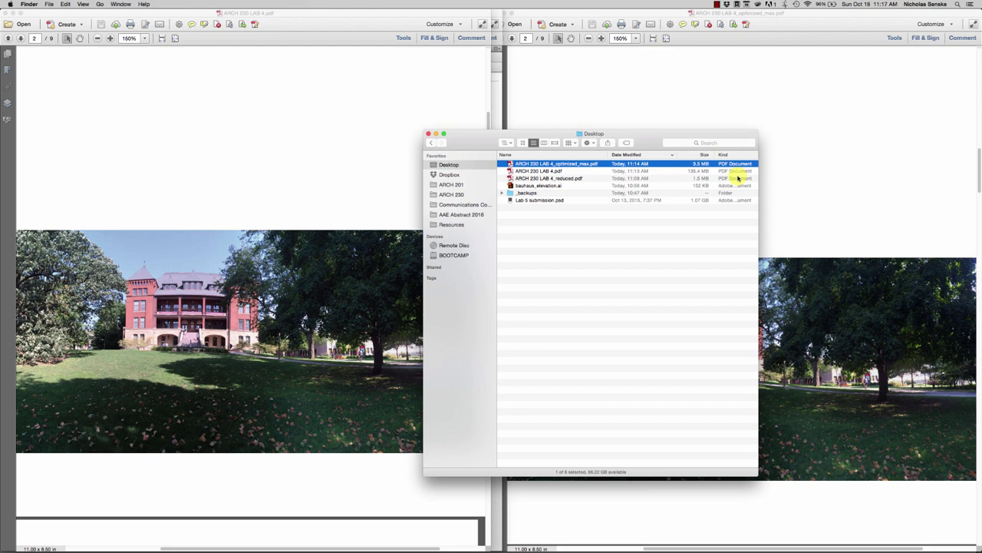
pyautogui.click(259, 69)
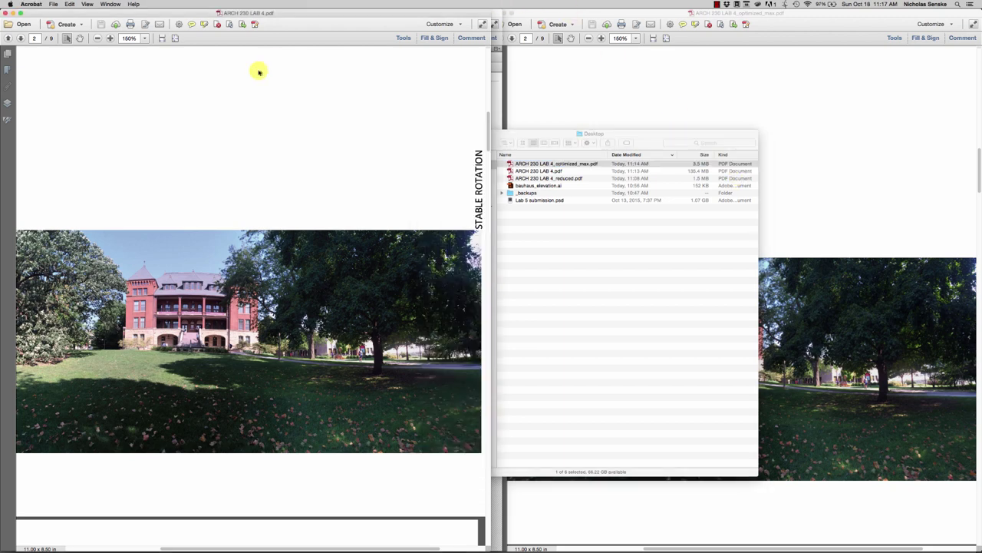
pyautogui.click(54, 4)
pyautogui.moveTo(92, 66)
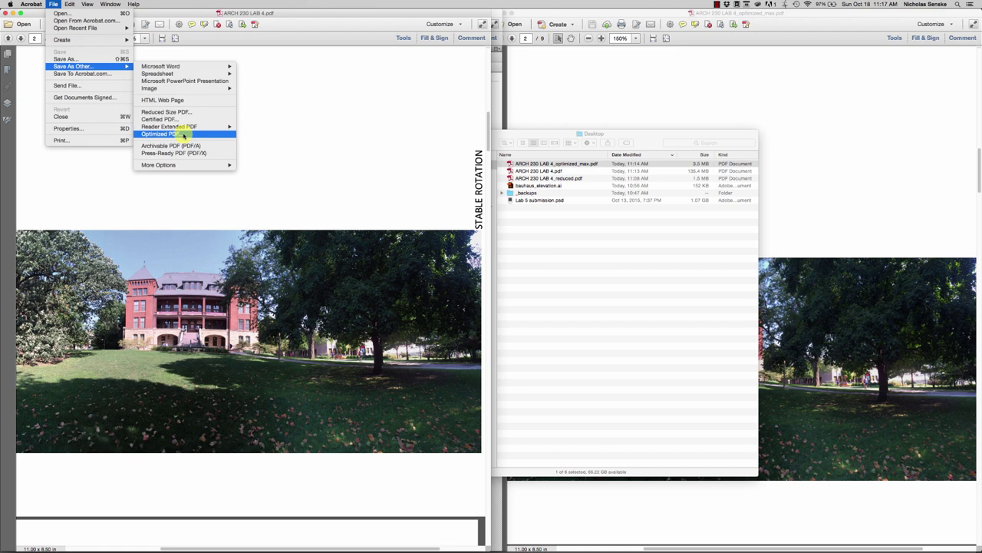
pyautogui.click(898, 176)
# Step: Bring ARCH 230 LAB 4_reduced.pdf to the front in Acrobat and compare it side by side with the optimized copy
pyautogui.click(798, 218)
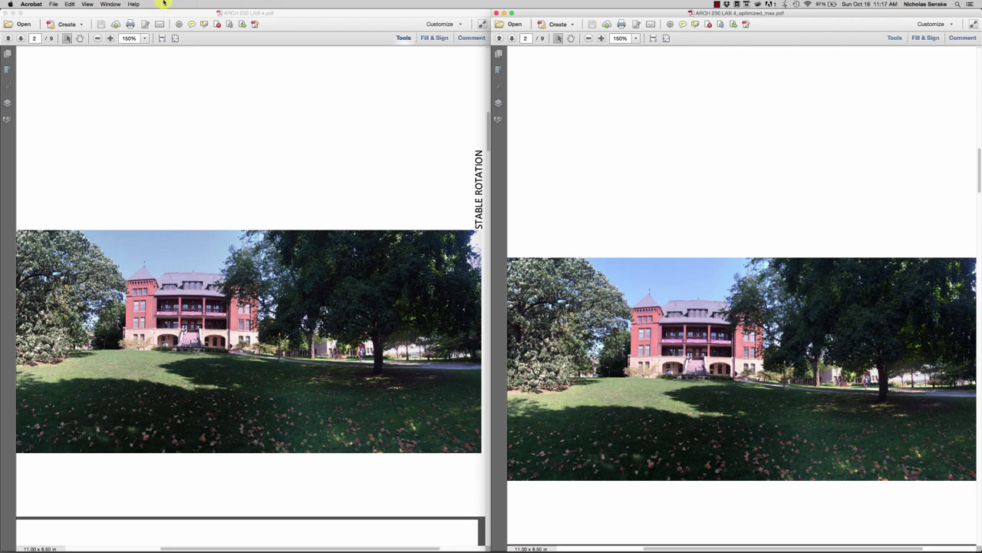
pyautogui.click(110, 4)
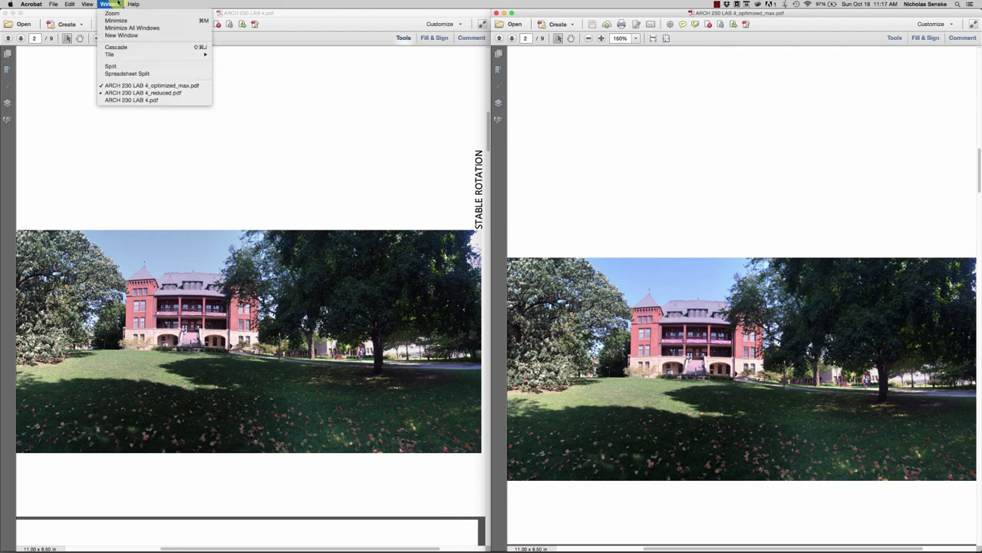
pyautogui.click(151, 92)
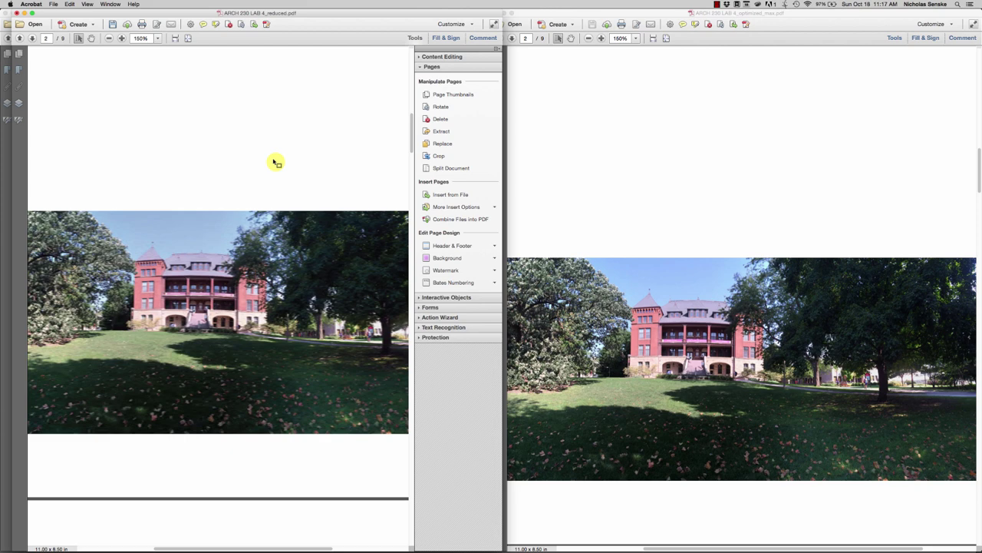
# Step: Open Lab 5 submission.psd from the Desktop folder in Photoshop
pyautogui.moveTo(415, 548)
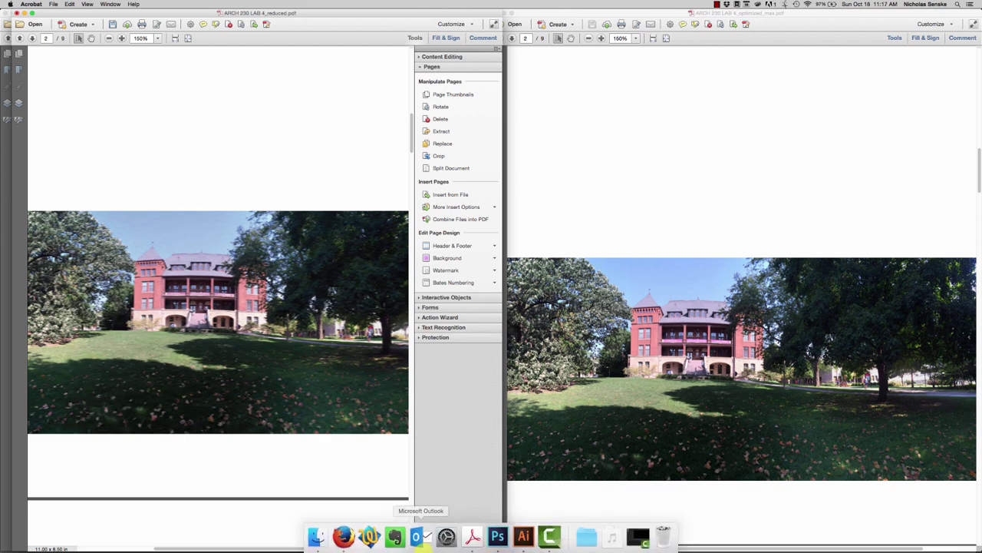
pyautogui.click(322, 541)
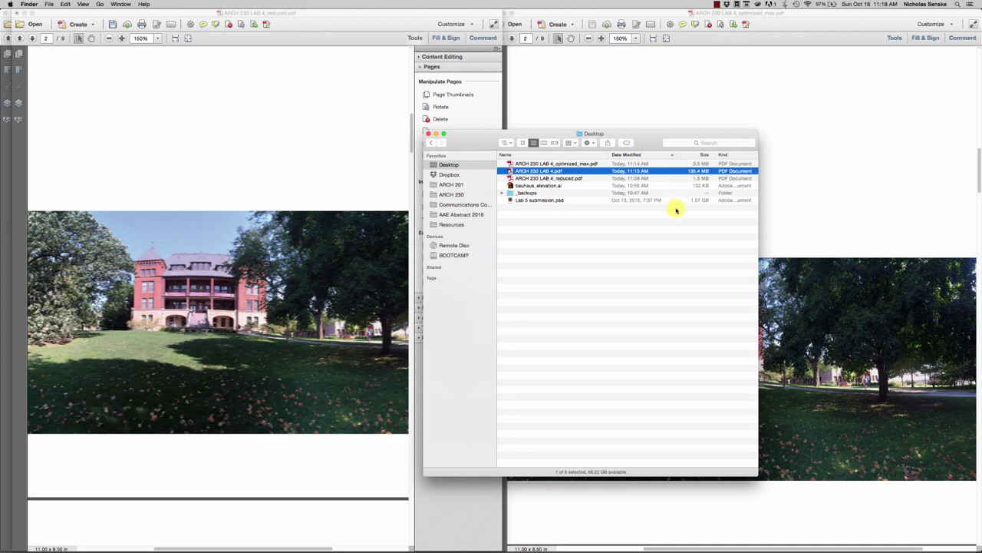
pyautogui.click(554, 200)
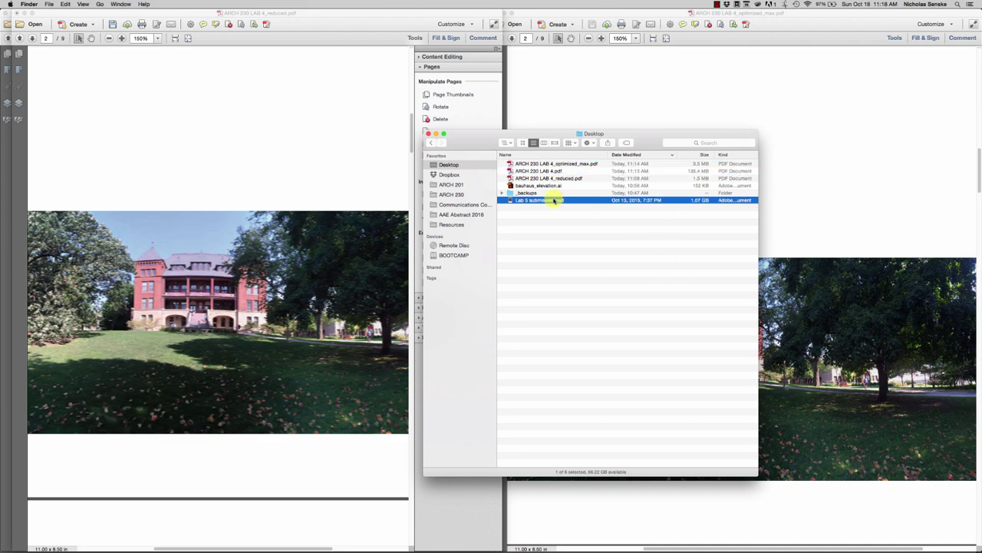
pyautogui.moveTo(554, 199); pyautogui.dragTo(498, 536)
pyautogui.moveTo(498, 535); pyautogui.dragTo(498, 536)
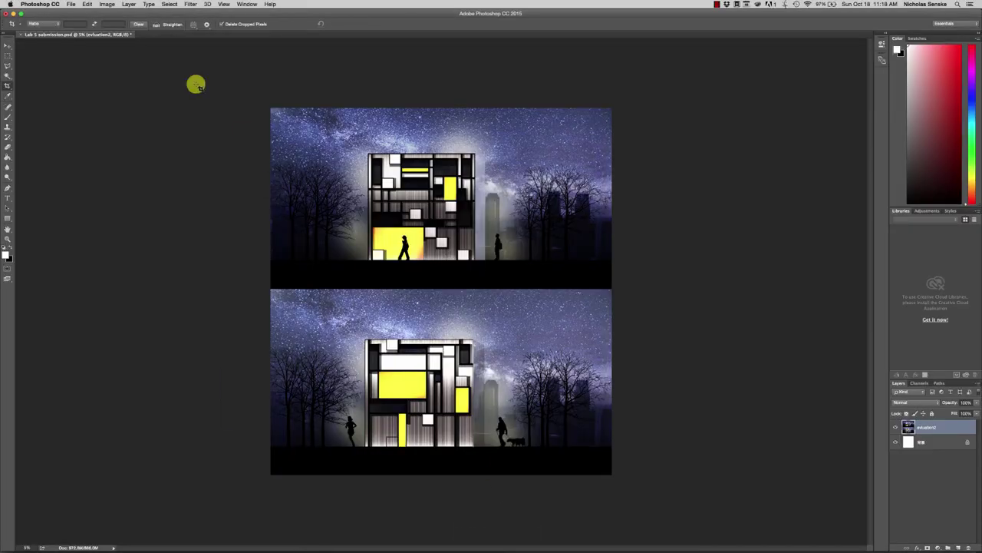
# Step: Save the image to the Desktop as a Photoshop PDF copy named Lab 5 submission.pdf, without layers
pyautogui.click(72, 4)
pyautogui.click(101, 83)
pyautogui.click(470, 320)
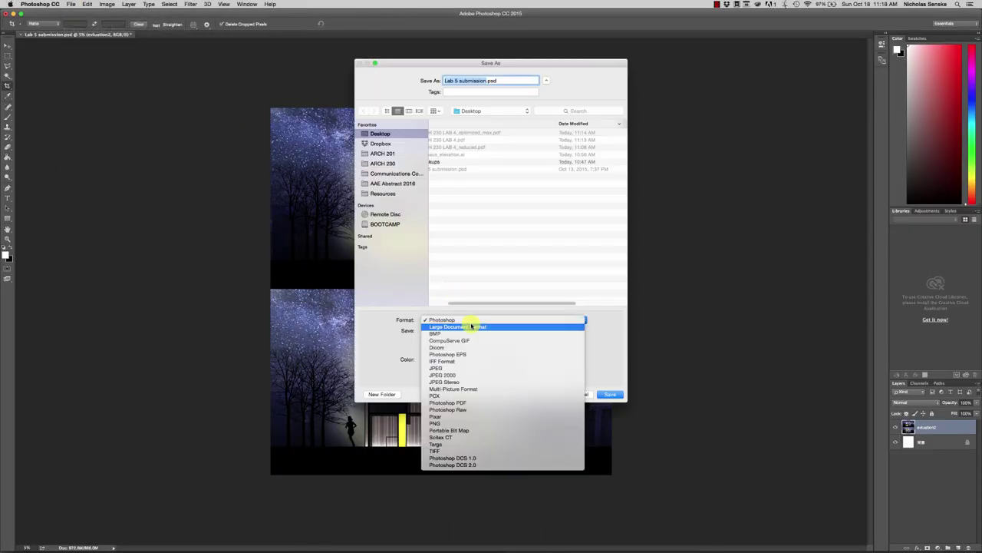
pyautogui.click(453, 402)
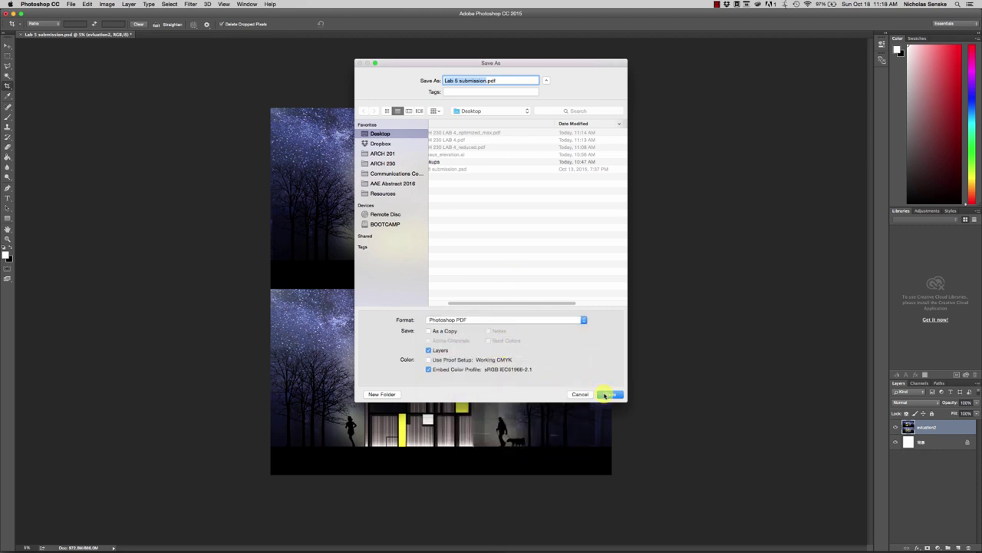
pyautogui.click(440, 350)
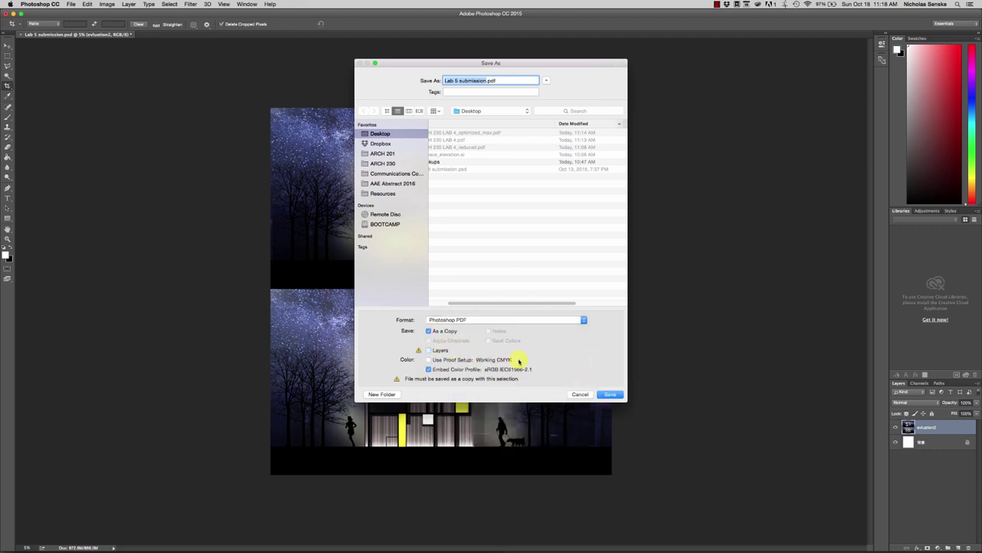
pyautogui.click(610, 394)
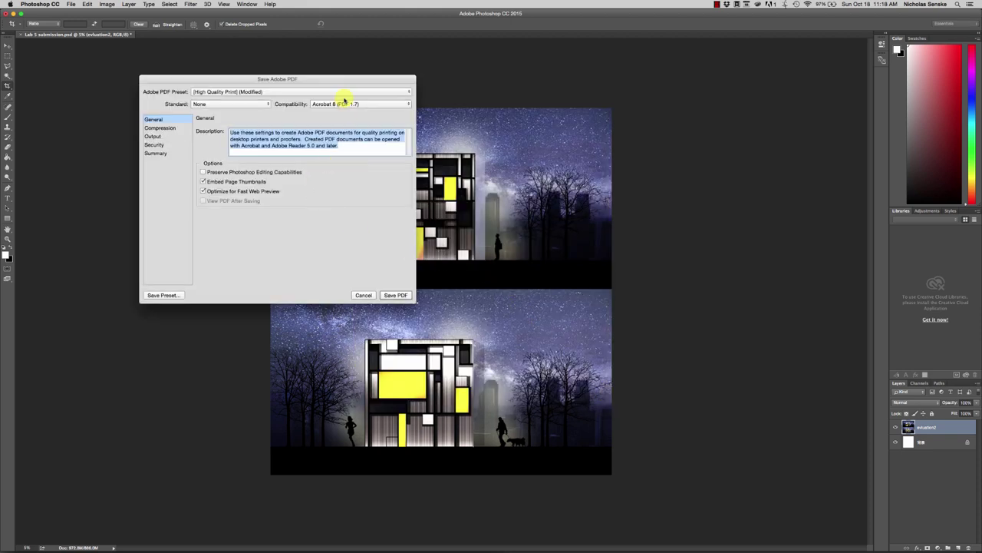
# Step: Set the PDF compatibility to Acrobat 9/10 (PDF 1.7+) and save the PDF without preserving Photoshop editing capabilities
pyautogui.click(344, 104)
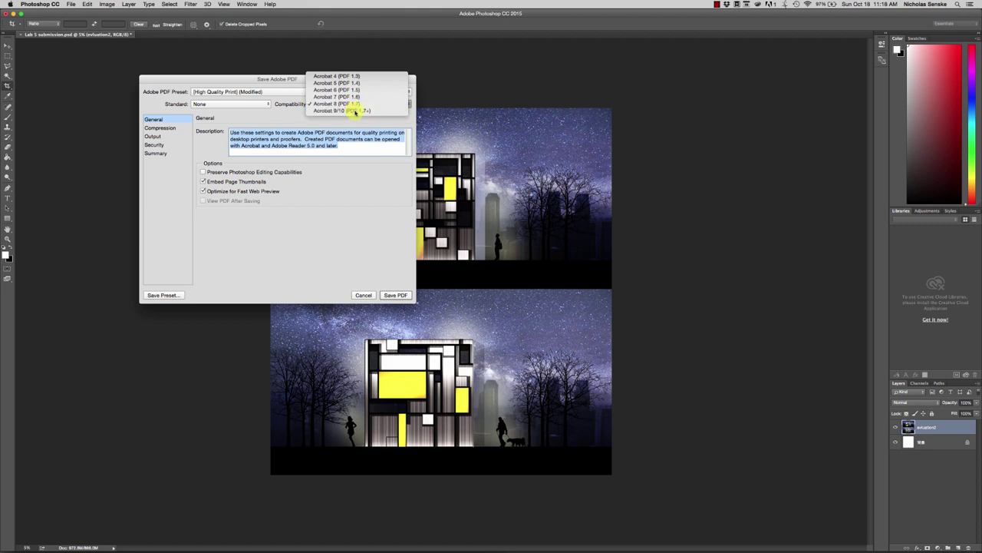
pyautogui.click(344, 110)
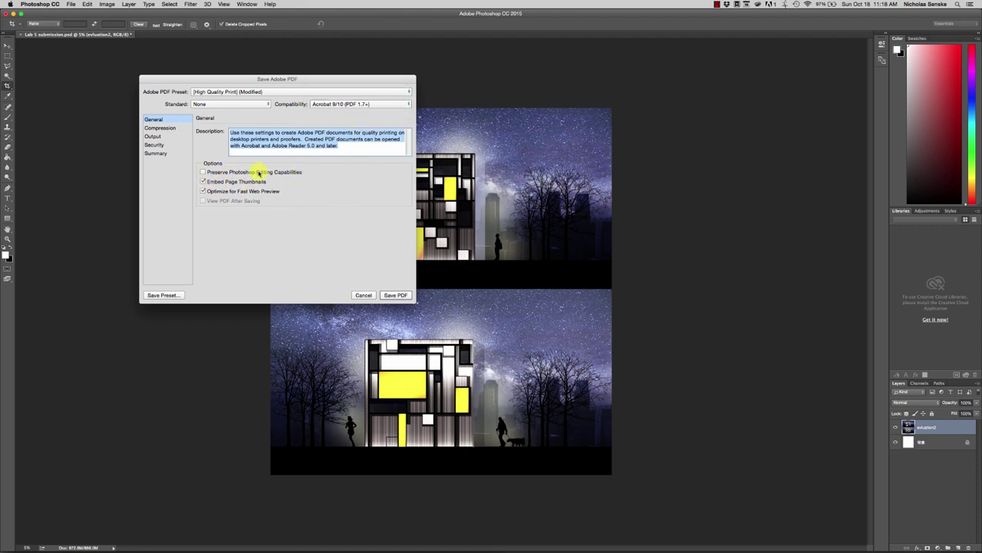
pyautogui.click(396, 298)
pyautogui.click(392, 295)
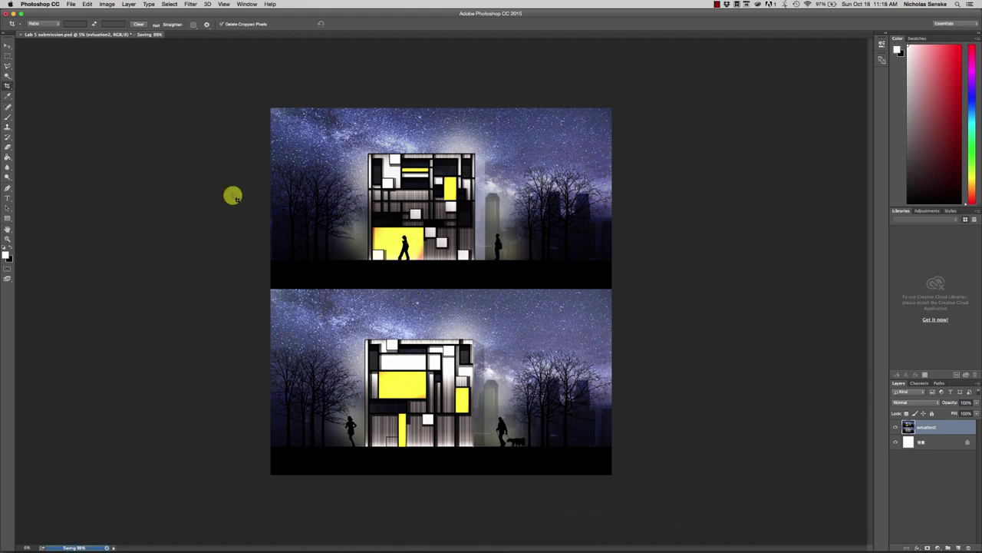
# Step: Switch to Finder and compare the file size of Lab 5 submission.pdf with that of Lab 5 submission.psd in the Desktop folder
pyautogui.moveTo(321, 550)
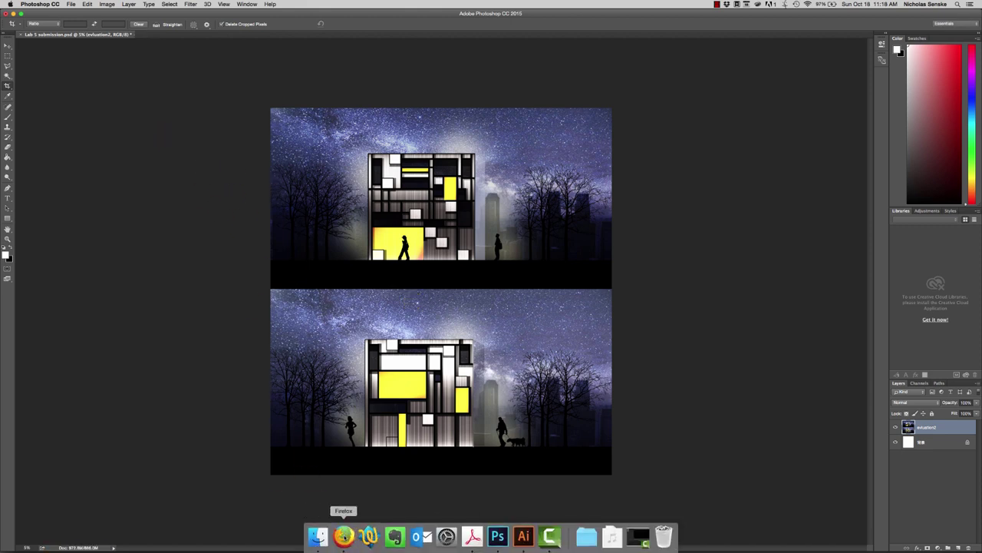
pyautogui.click(315, 533)
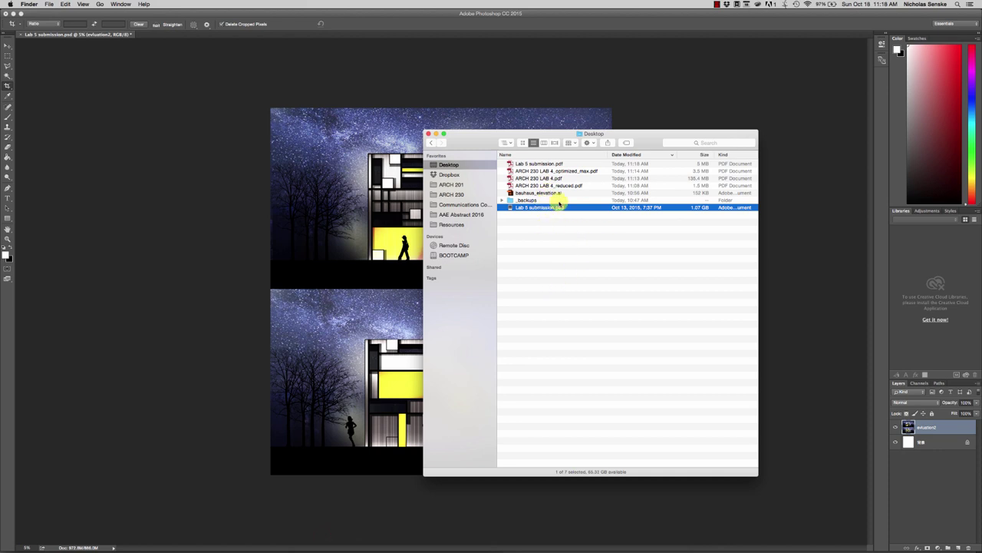
pyautogui.click(649, 164)
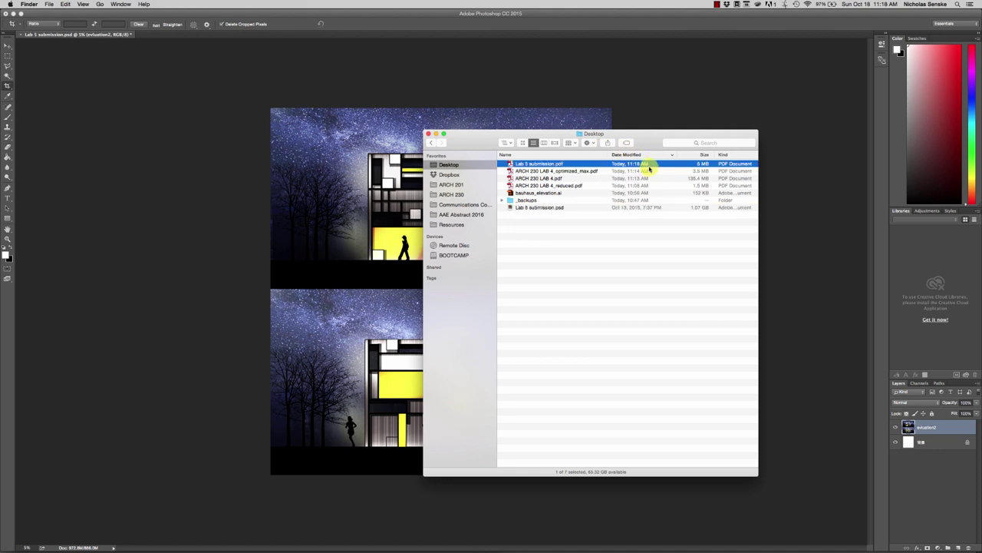
pyautogui.click(552, 208)
pyautogui.click(609, 168)
pyautogui.click(618, 244)
# Step: Open Lab 5 submission.pdf from the Desktop folder in Acrobat
pyautogui.moveTo(460, 549)
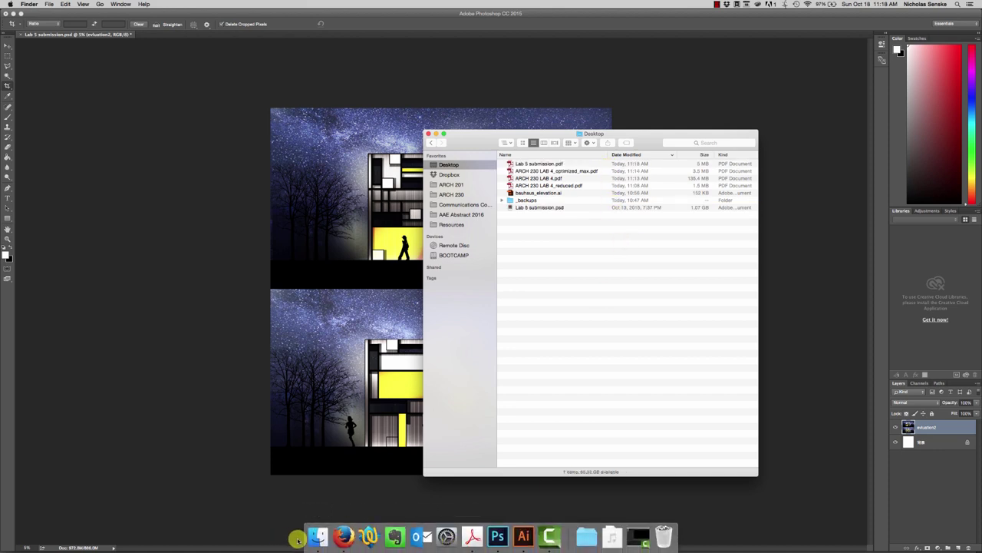
pyautogui.moveTo(344, 537)
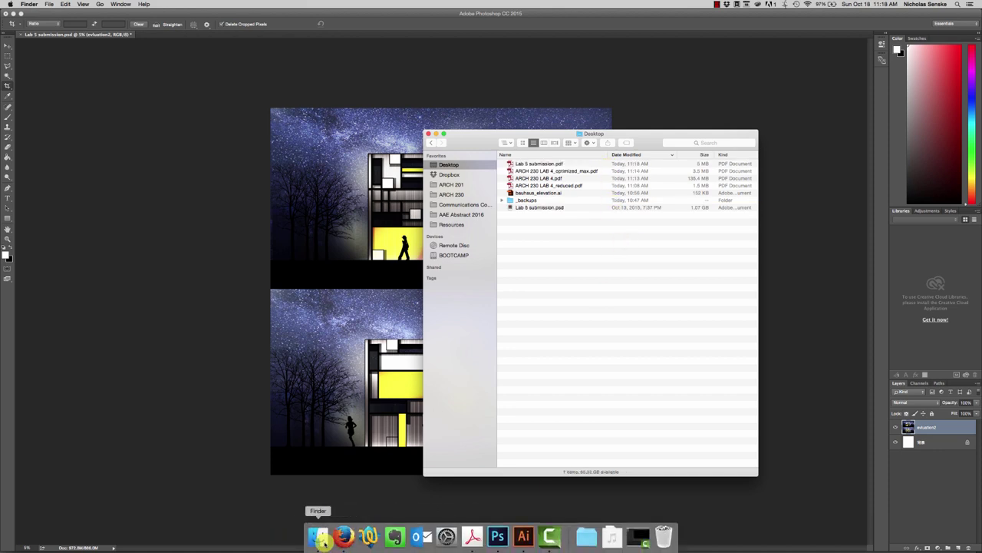
pyautogui.click(121, 3)
pyautogui.click(533, 263)
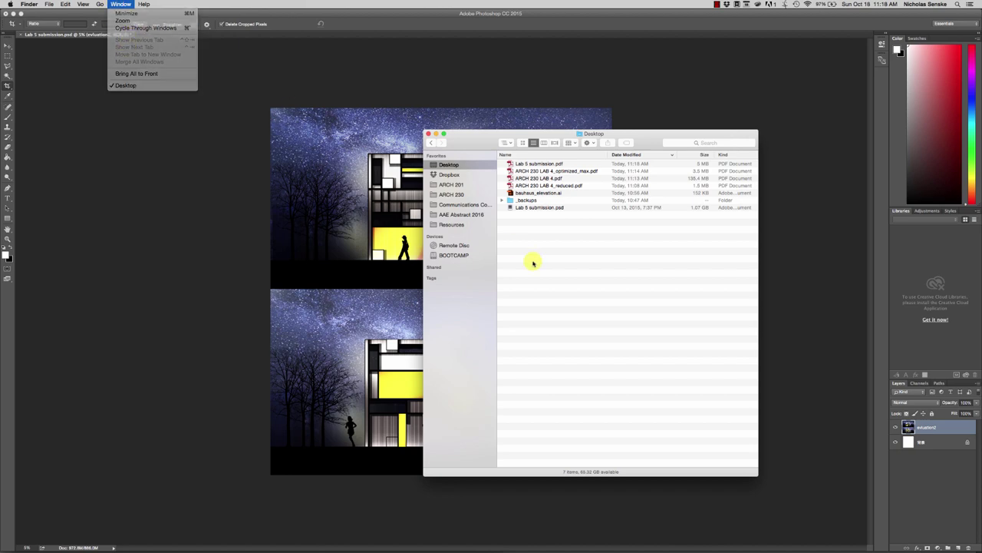
pyautogui.click(522, 165)
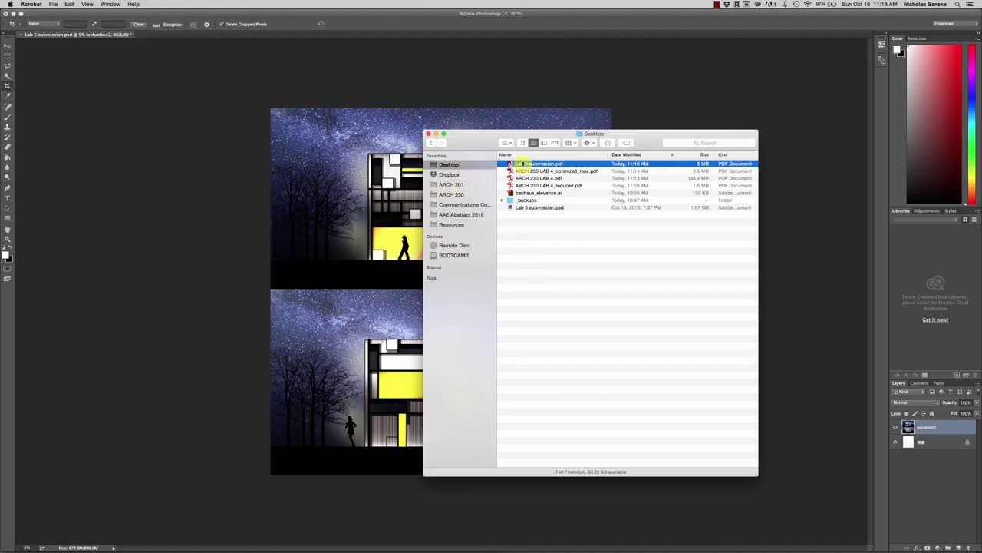
# Step: Bring up Lab 5 submission.pdf in Acrobat and enlarge the page to 125% for a quality check
pyautogui.doubleClick(522, 164)
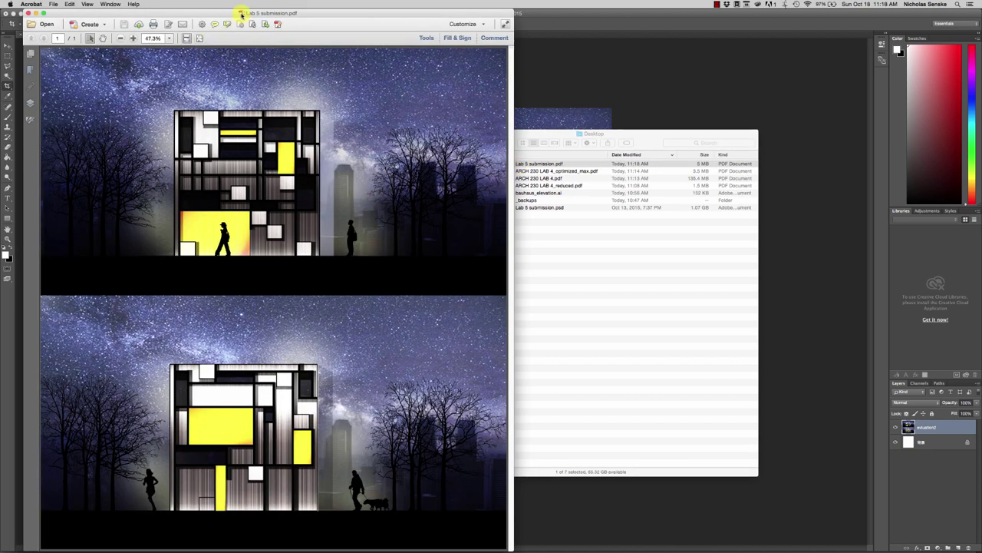
pyautogui.moveTo(241, 13); pyautogui.dragTo(313, 19)
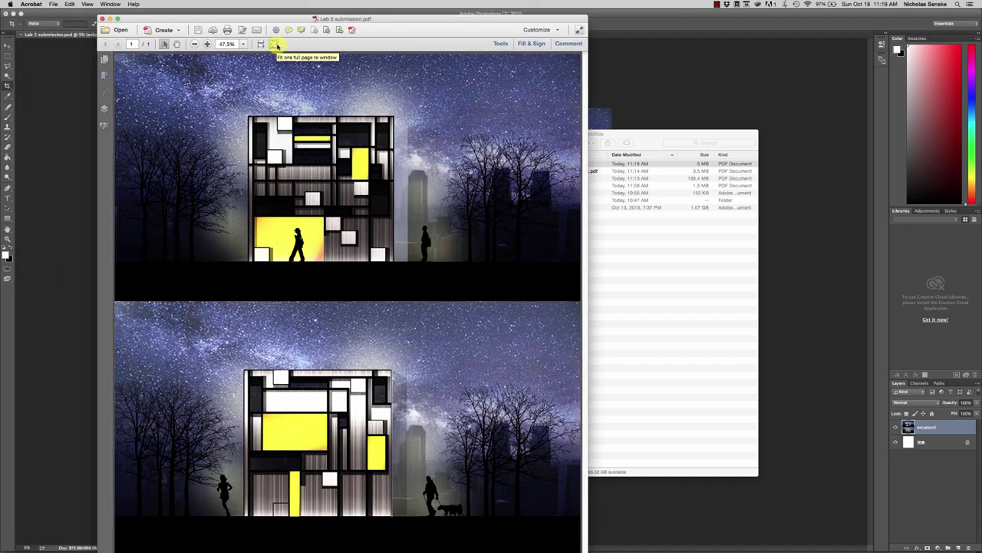
pyautogui.click(206, 43)
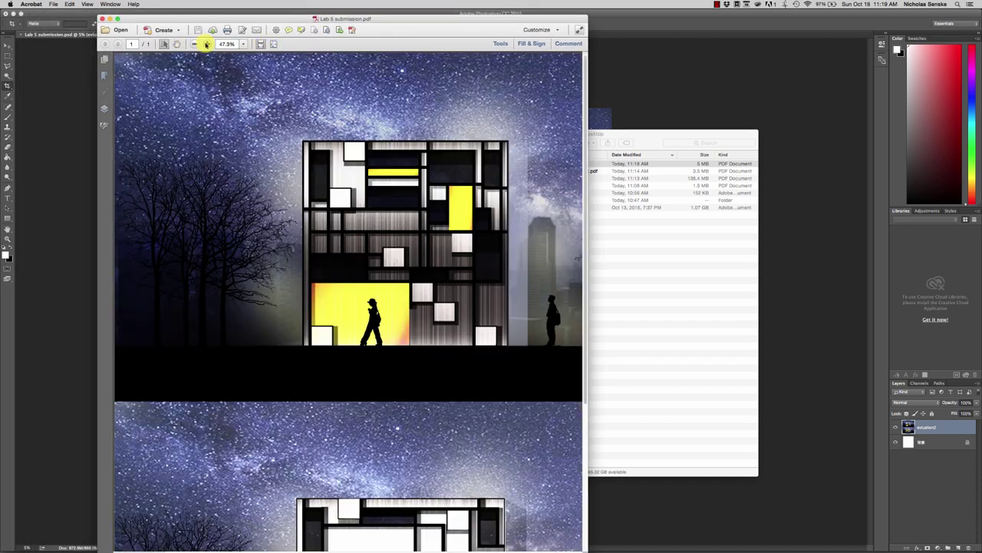
pyautogui.click(207, 44)
pyautogui.click(206, 44)
pyautogui.click(206, 43)
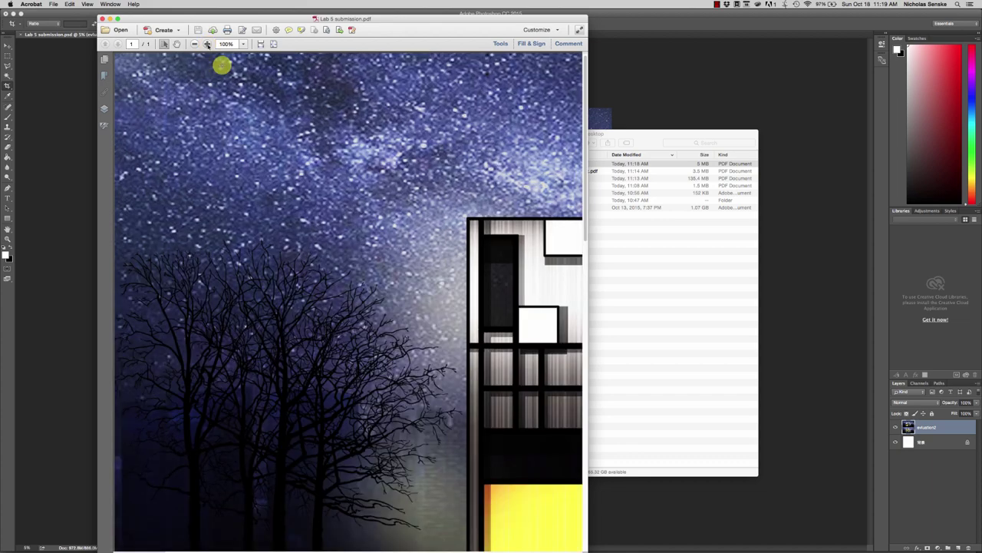
# Step: Examine the image quality across both building elevations in the enlarged PDF, then return to the full-page view
pyautogui.hscroll(8, 404, 314)
pyautogui.scroll(-5, 404, 314)
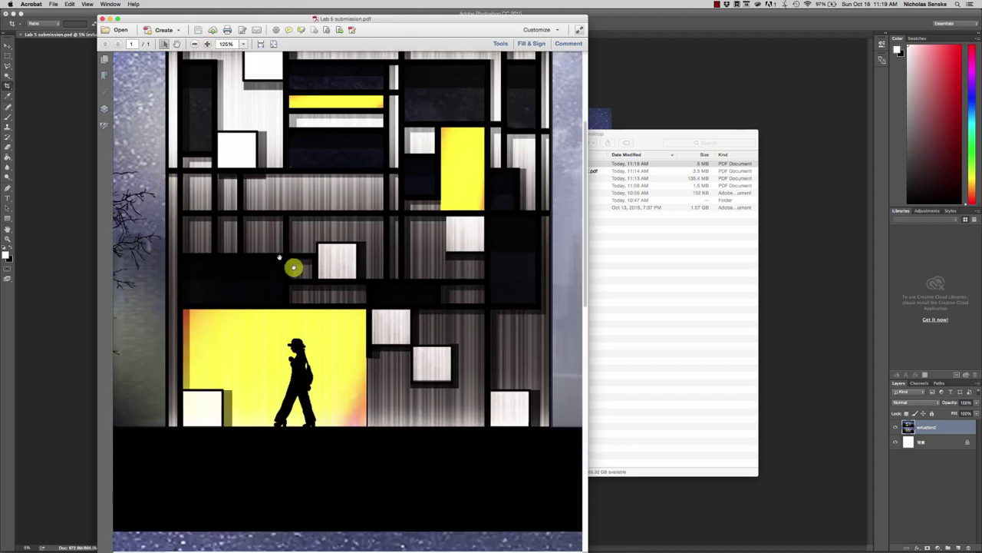
pyautogui.moveTo(325, 167); pyautogui.dragTo(246, 246)
pyautogui.hscroll(3, 345, 230)
pyautogui.scroll(-8, 345, 231)
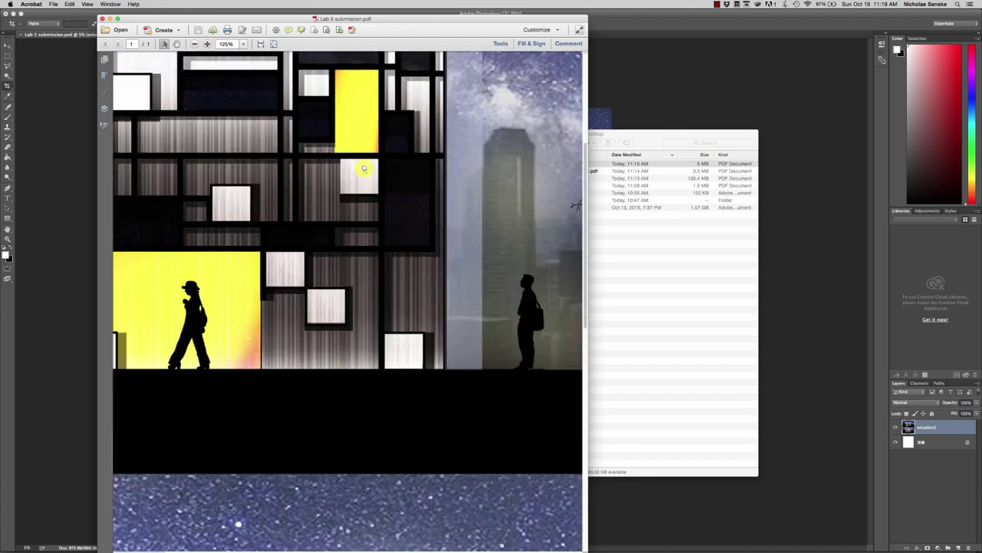
pyautogui.scroll(-10, 418, 220)
pyautogui.hscroll(-4, 390, 278)
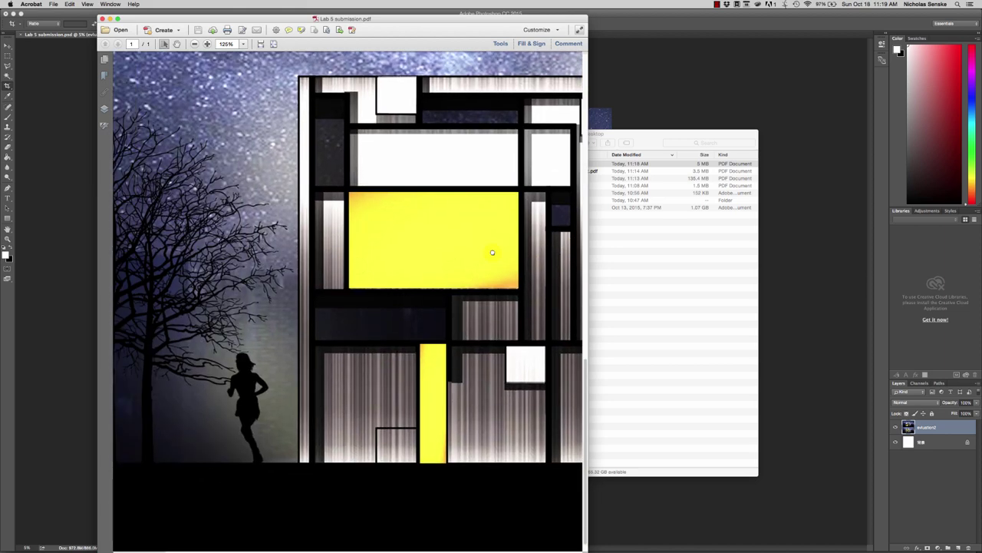
pyautogui.scroll(10, 467, 356)
pyautogui.hscroll(5, 373, 274)
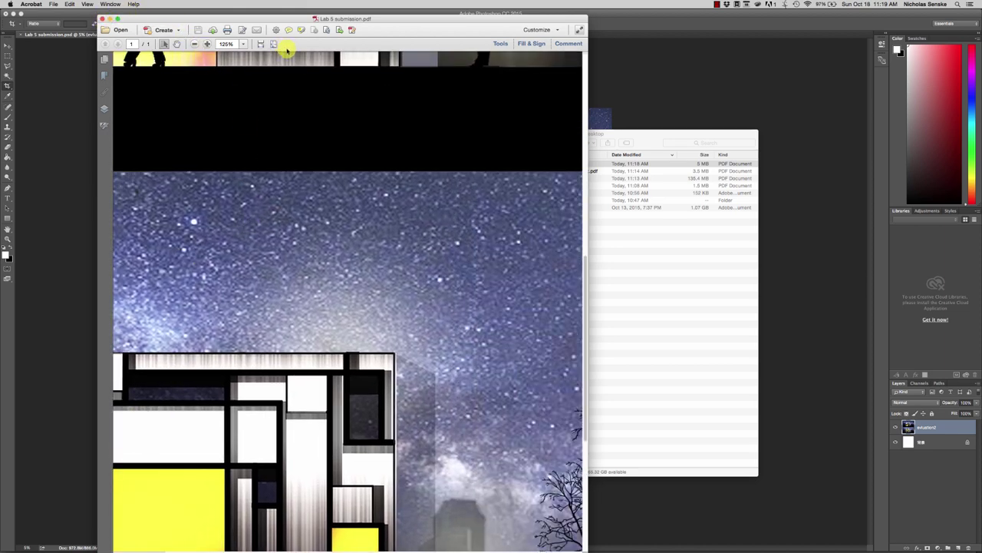
pyautogui.click(272, 45)
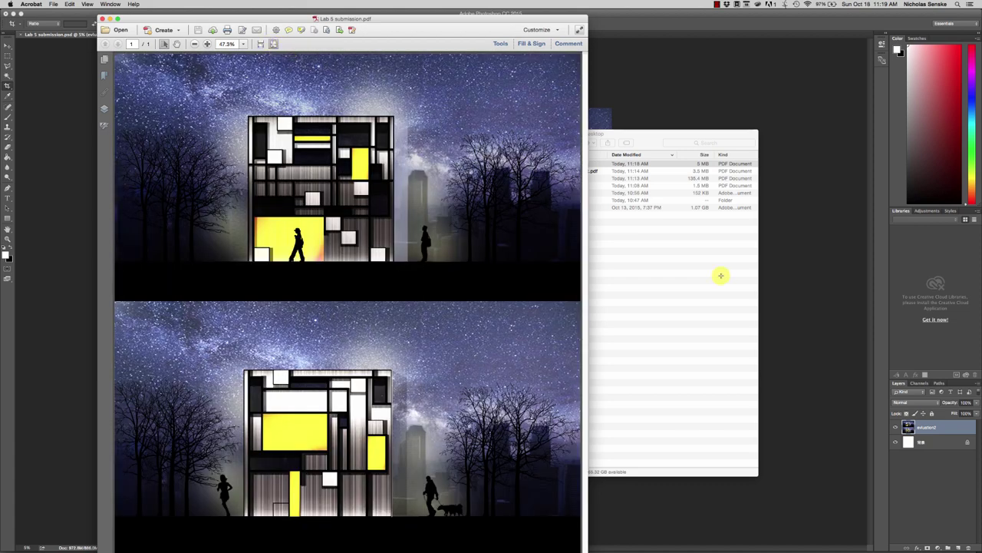
# Step: Close Lab 5 submission.pdf and both ARCH 230 LAB 4 PDFs, and minimize the Finder window
pyautogui.click(103, 18)
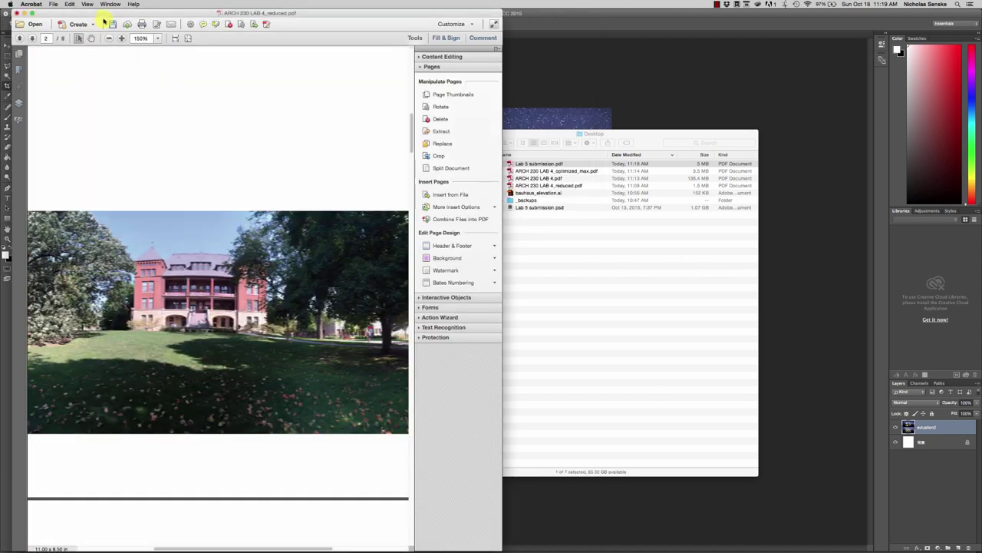
pyautogui.click(18, 13)
pyautogui.click(465, 177)
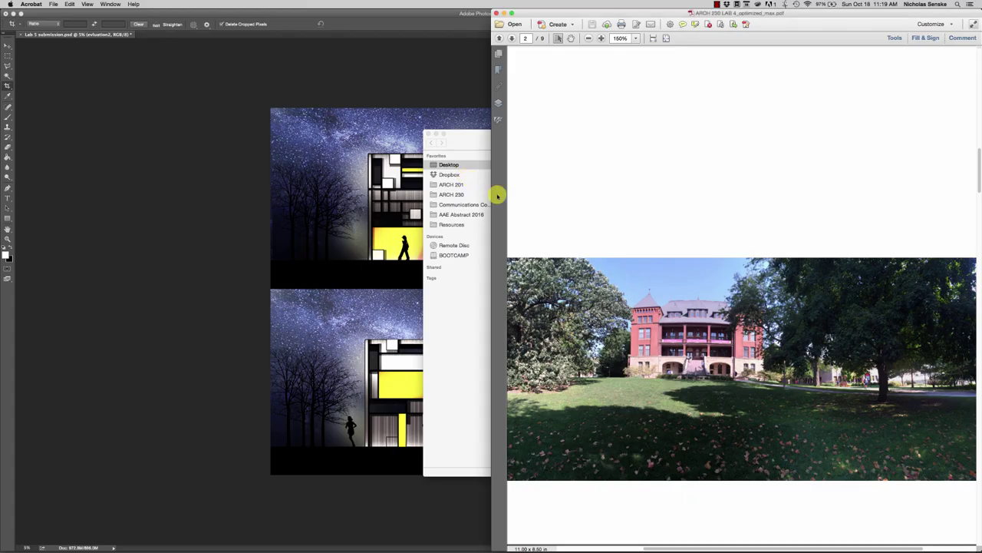
pyautogui.click(463, 147)
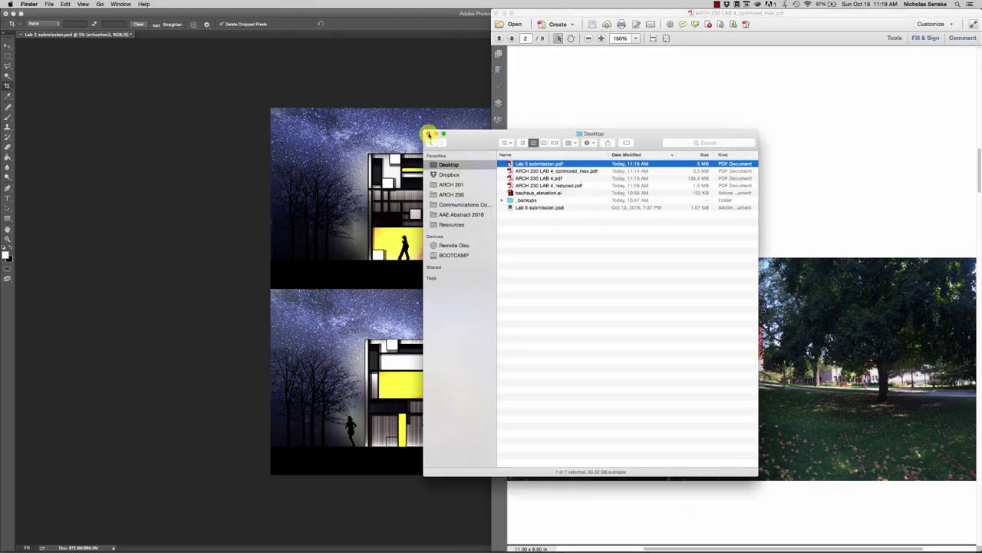
pyautogui.click(496, 14)
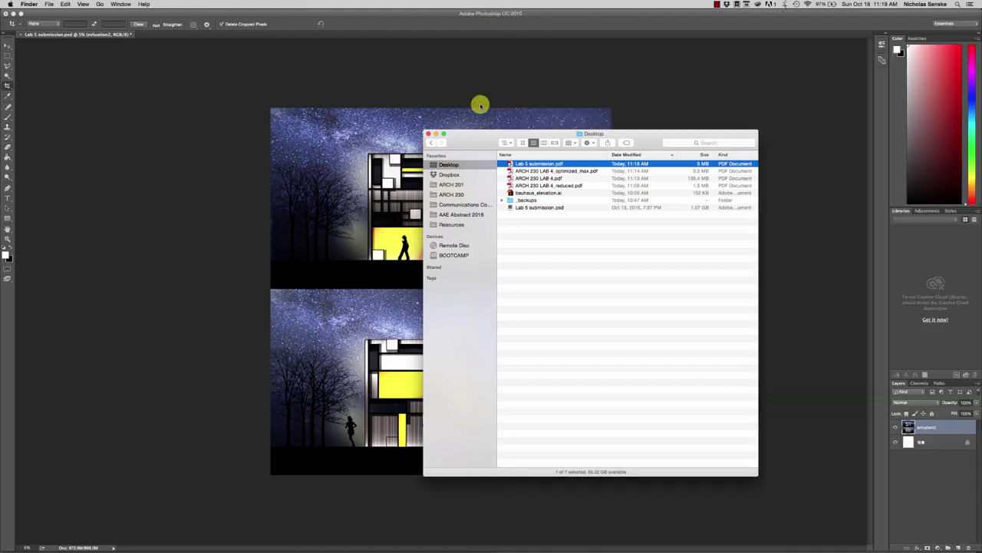
pyautogui.click(437, 133)
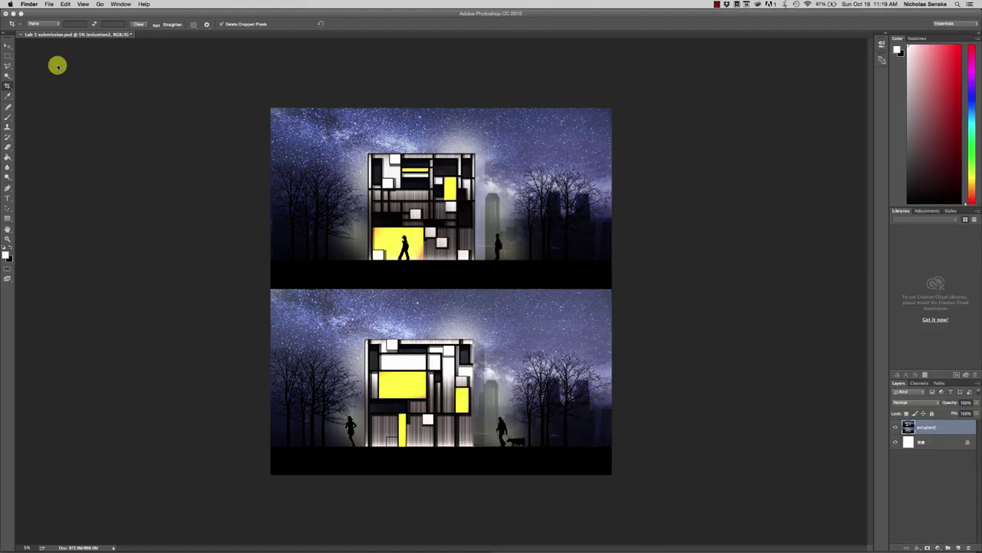
# Step: Switch to Photoshop and review the image's pixel dimensions, physical size and resolution in the Image Size settings
pyautogui.click(65, 4)
pyautogui.click(109, 149)
pyautogui.click(107, 4)
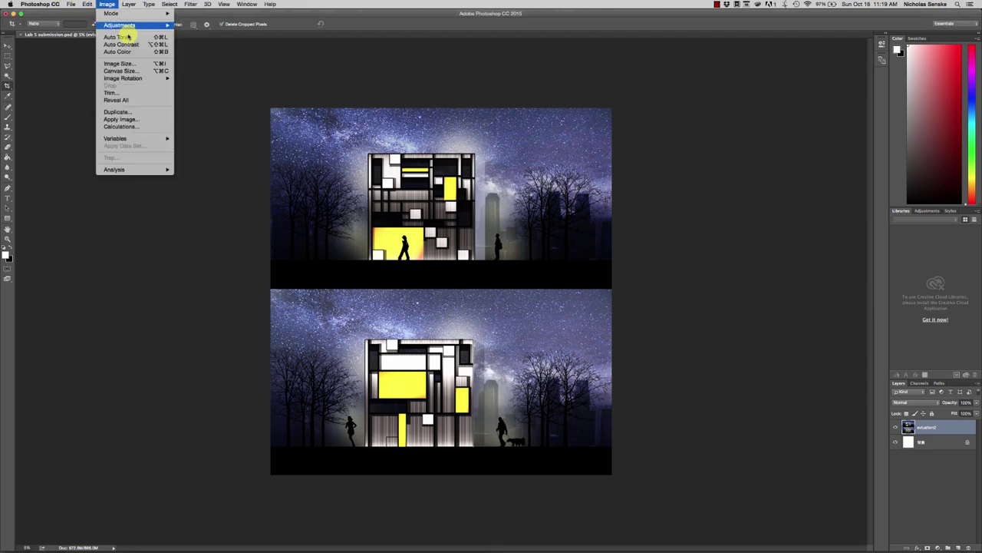
pyautogui.click(134, 63)
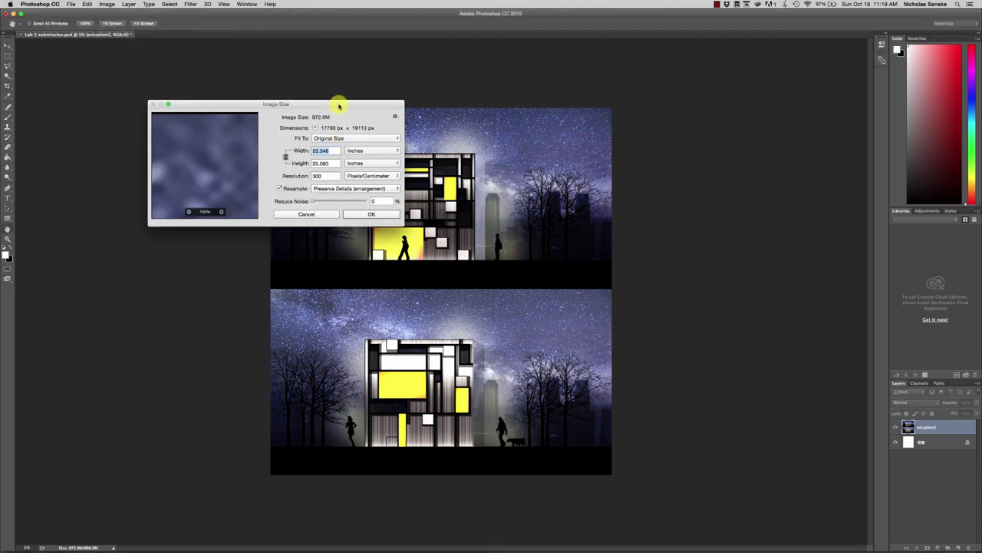
pyautogui.moveTo(339, 105); pyautogui.dragTo(438, 166)
pyautogui.doubleClick(429, 237)
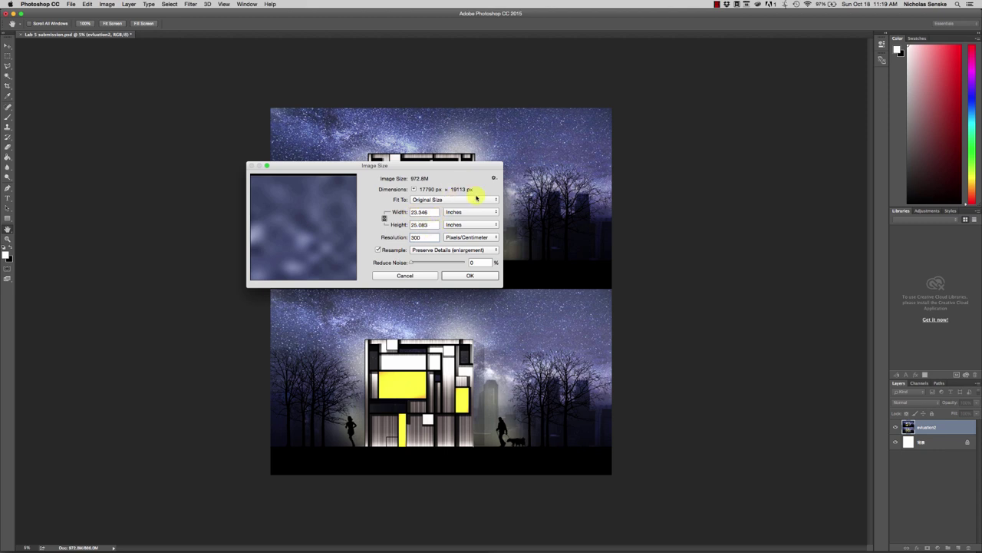
pyautogui.moveTo(452, 168); pyautogui.dragTo(626, 254)
pyautogui.doubleClick(608, 322)
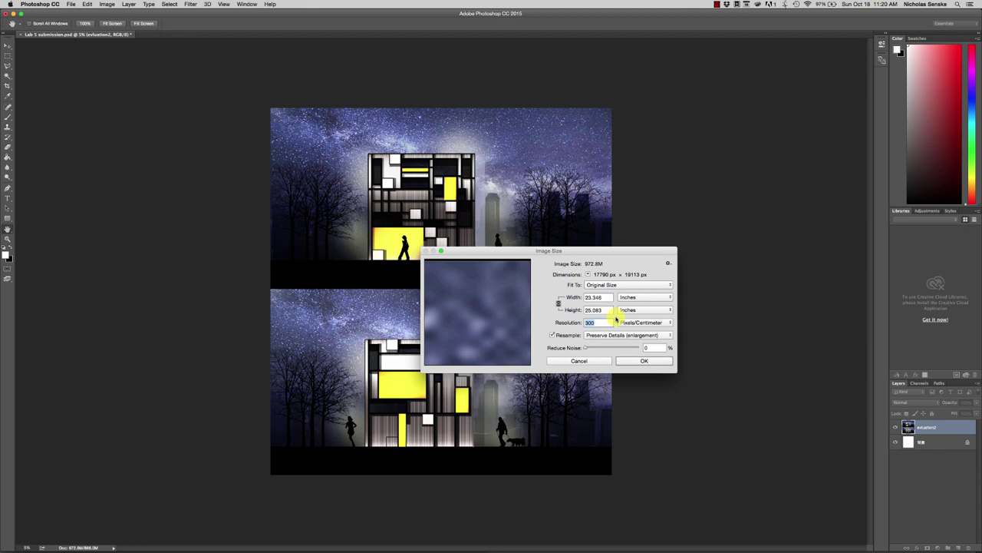
pyautogui.click(593, 364)
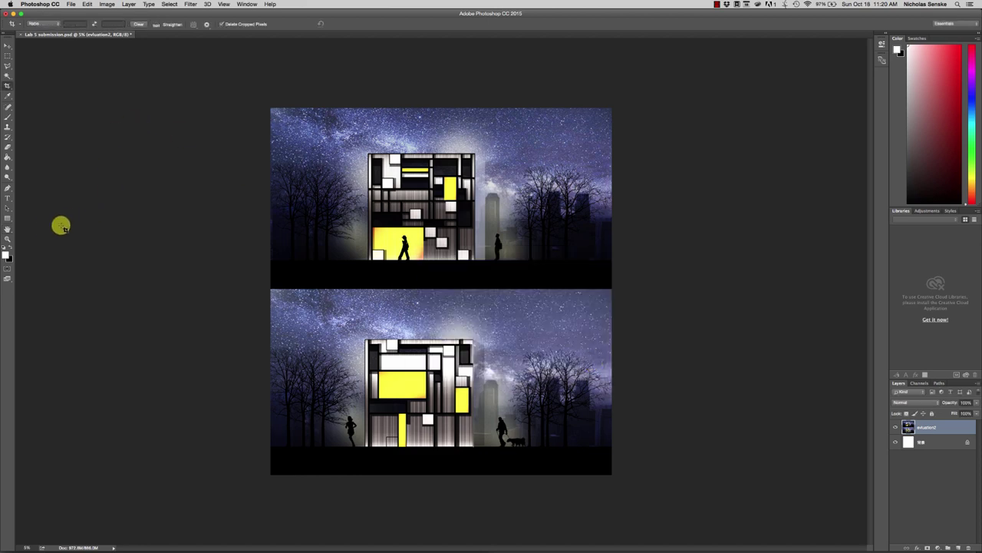
# Step: Examine the fine pixel detail of the upper building elevation up close, then return to the whole image
pyautogui.click(9, 238)
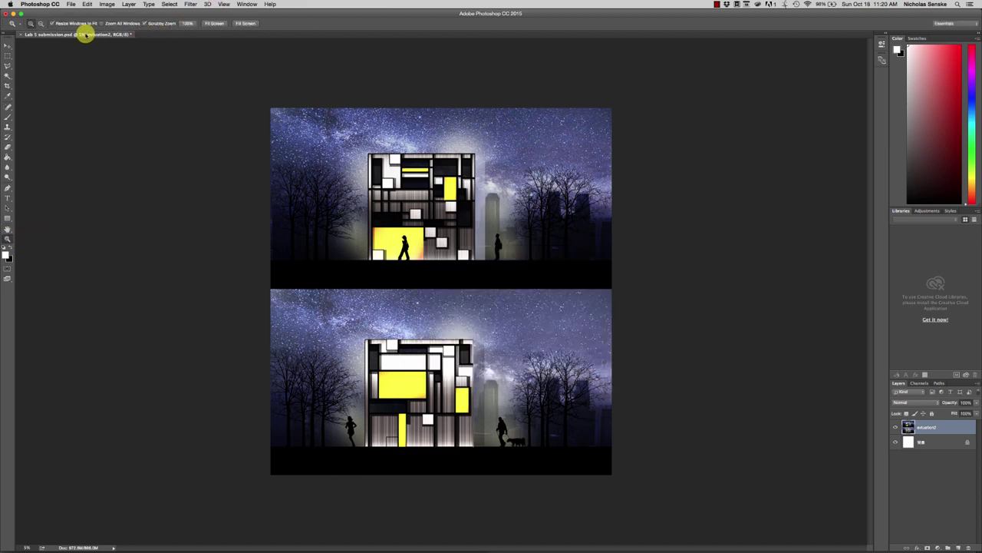
pyautogui.click(418, 230)
pyautogui.moveTo(418, 231); pyautogui.dragTo(599, 259)
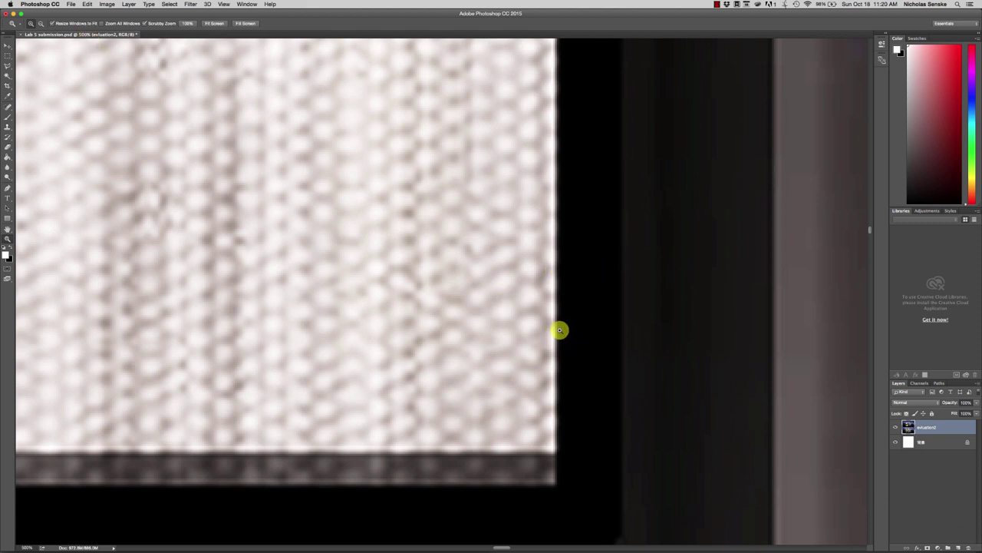
pyautogui.moveTo(576, 328); pyautogui.dragTo(388, 271)
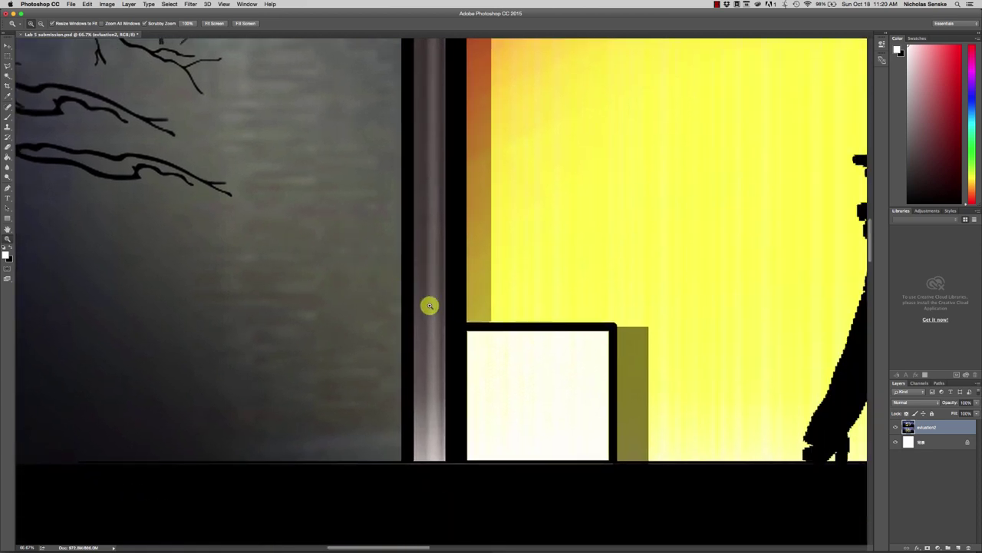
pyautogui.keyDown('alt'); pyautogui.click(513, 320); pyautogui.keyUp('alt')
pyautogui.keyDown('alt'); pyautogui.click(615, 326); pyautogui.keyUp('alt')
pyautogui.keyDown('alt'); pyautogui.click(617, 328); pyautogui.keyUp('alt')
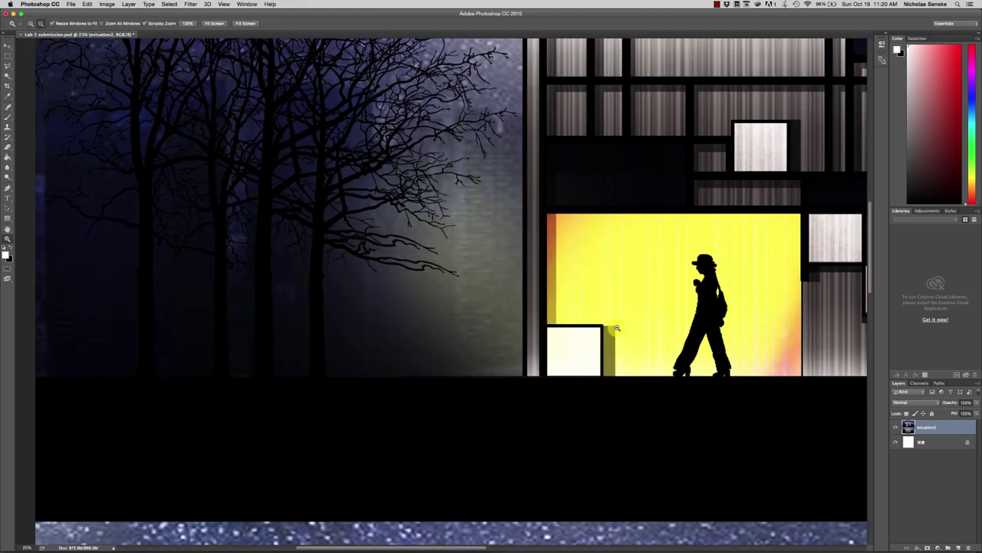
pyautogui.keyDown('alt'); pyautogui.click(616, 328); pyautogui.keyUp('alt')
pyautogui.keyDown('alt'); pyautogui.click(617, 328); pyautogui.keyUp('alt')
pyautogui.keyDown('alt'); pyautogui.click(617, 327); pyautogui.keyUp('alt')
pyautogui.keyDown('alt'); pyautogui.click(617, 328); pyautogui.keyUp('alt')
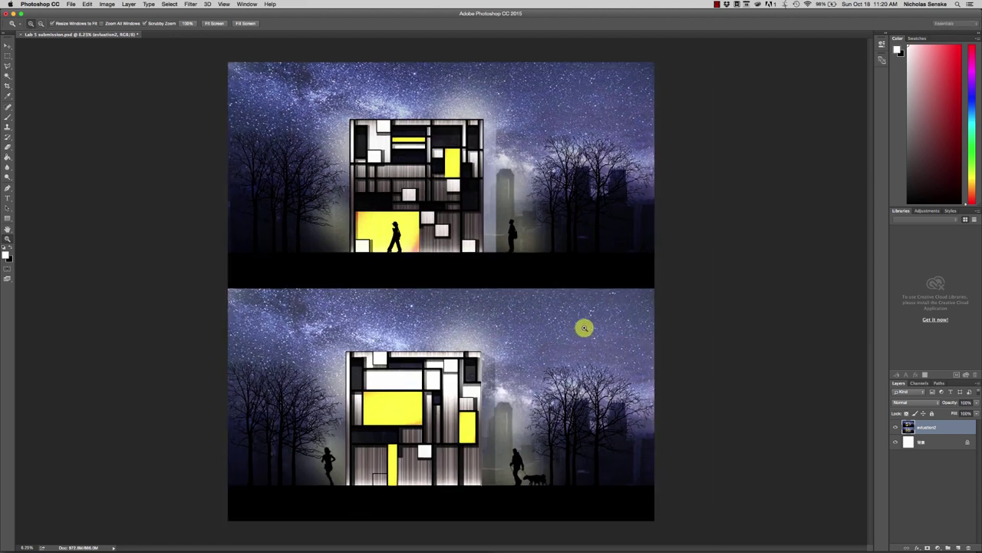
# Step: Resize the image to a width of 11 inches, keeping its proportions and resampling the pixels
pyautogui.click(107, 4)
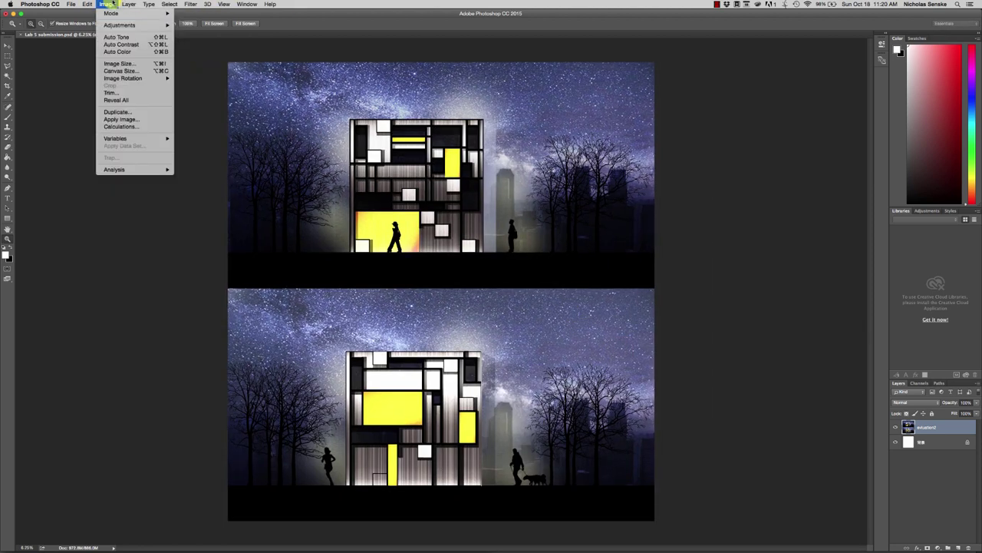
pyautogui.click(127, 64)
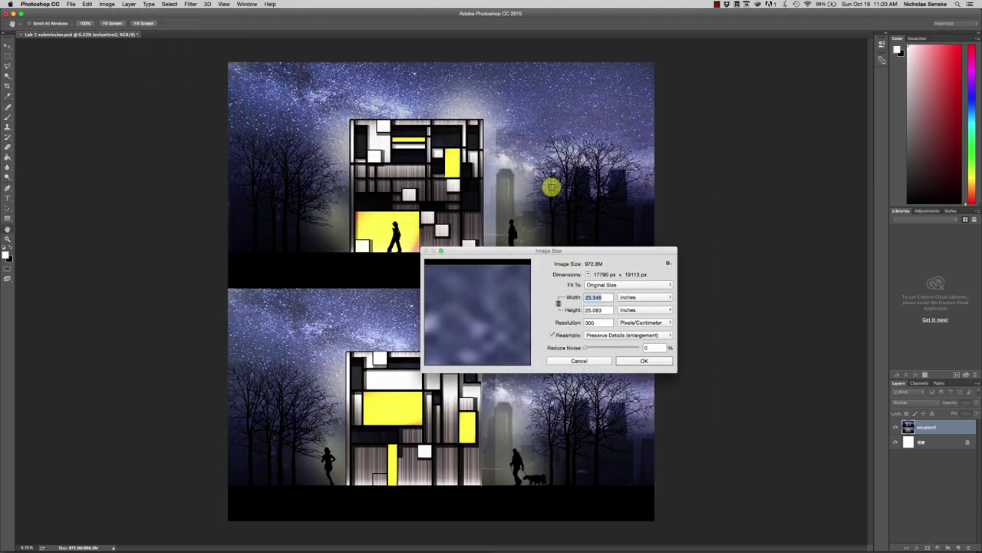
pyautogui.moveTo(560, 252); pyautogui.dragTo(535, 218)
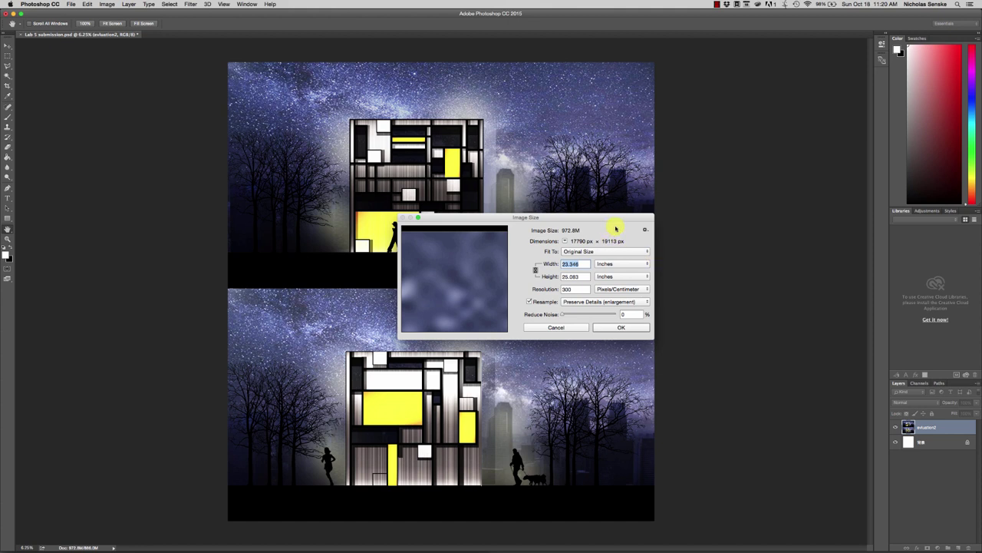
pyautogui.write('11')
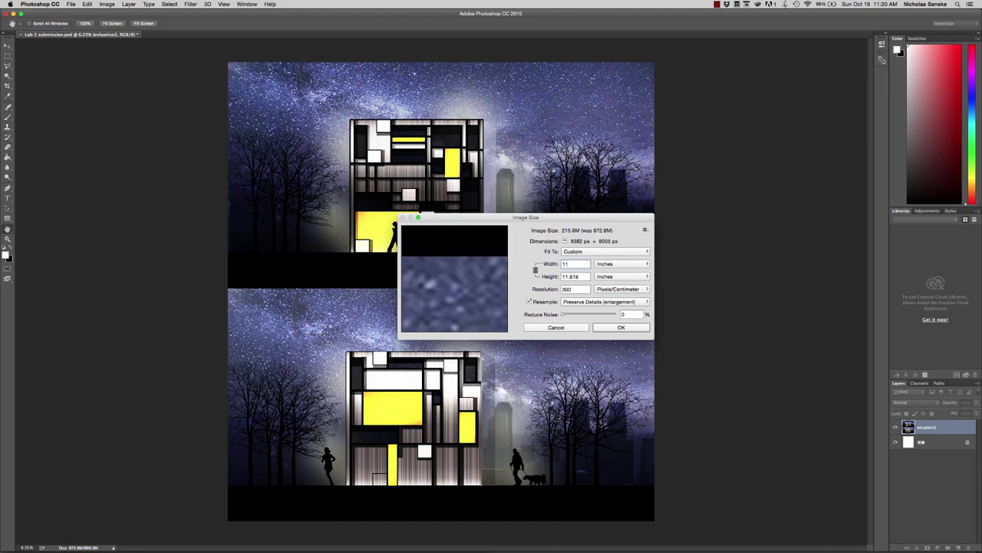
pyautogui.click(577, 275)
pyautogui.click(619, 326)
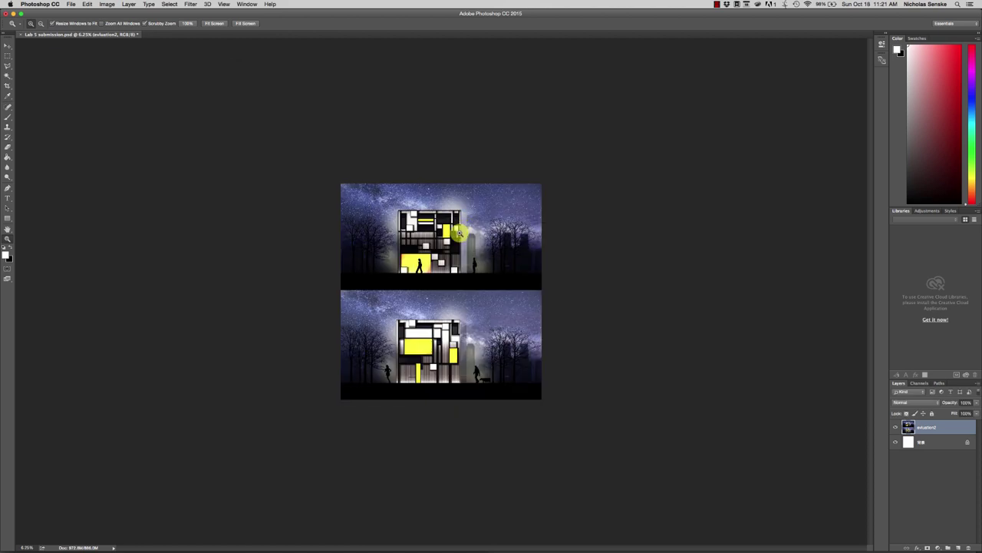
# Step: Inspect the resized image's detail in the upper elevation at increasing magnification, then return to the whole image
pyautogui.moveTo(436, 271); pyautogui.dragTo(454, 274)
pyautogui.click(454, 274)
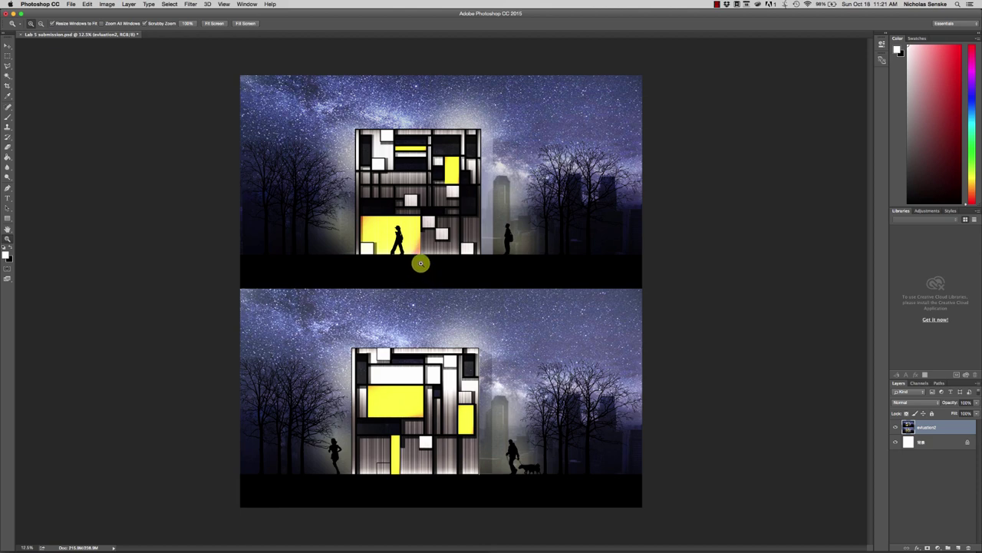
pyautogui.click(427, 196)
pyautogui.click(441, 197)
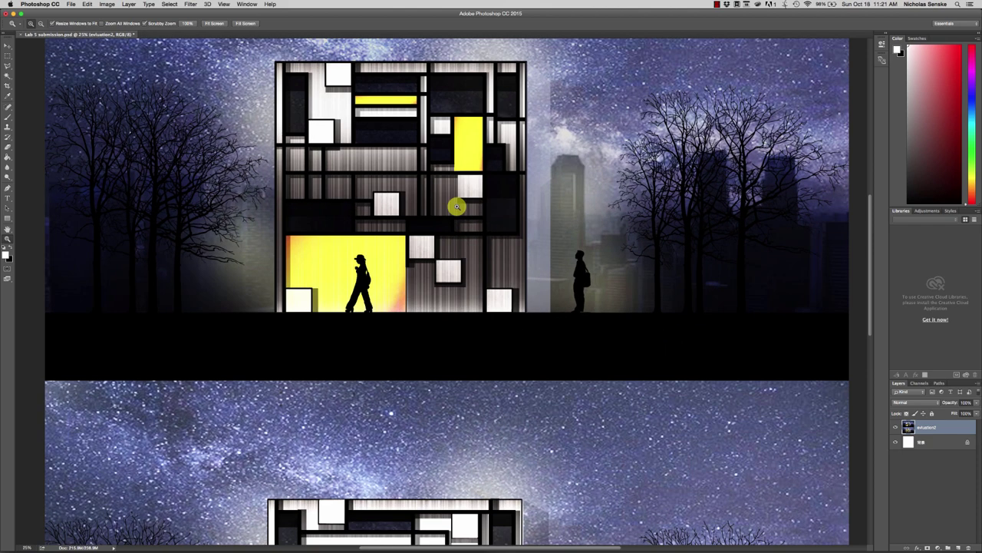
pyautogui.click(455, 204)
pyautogui.click(456, 206)
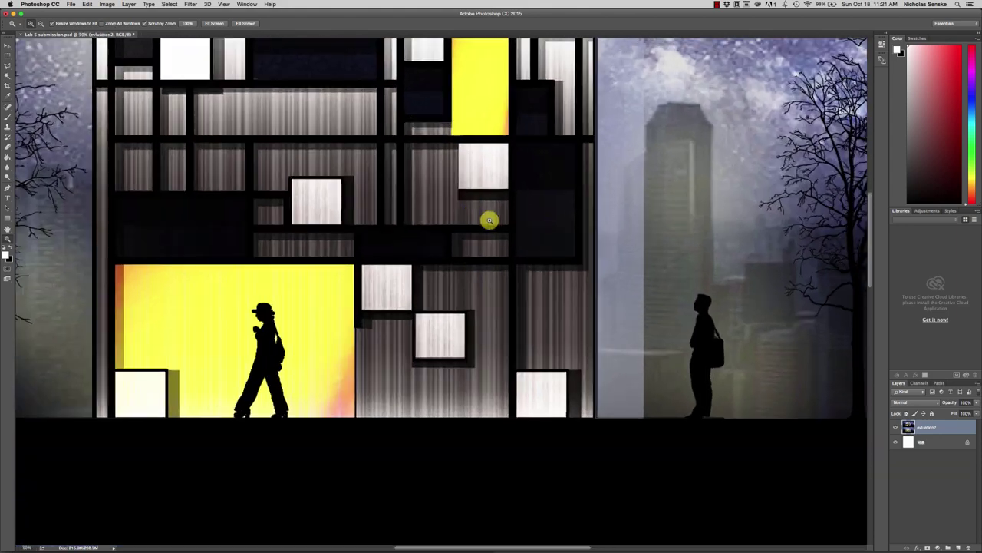
pyautogui.keyDown('alt'); pyautogui.click(482, 279); pyautogui.keyUp('alt')
pyautogui.keyDown('alt'); pyautogui.click(482, 279); pyautogui.keyUp('alt')
pyautogui.keyDown('alt'); pyautogui.click(482, 280); pyautogui.keyUp('alt')
pyautogui.keyDown('alt'); pyautogui.click(481, 280); pyautogui.keyUp('alt')
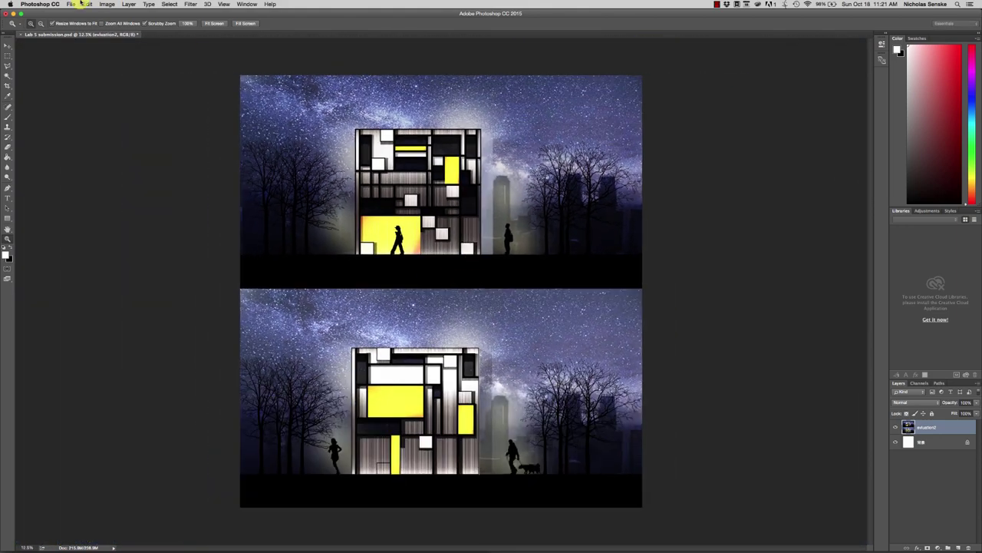
# Step: Resample the image to a resolution of 72 pixels/centimeter using Bicubic Sharper (reduction), keeping the 11-inch width
pyautogui.click(106, 4)
pyautogui.press('alt+super+i')
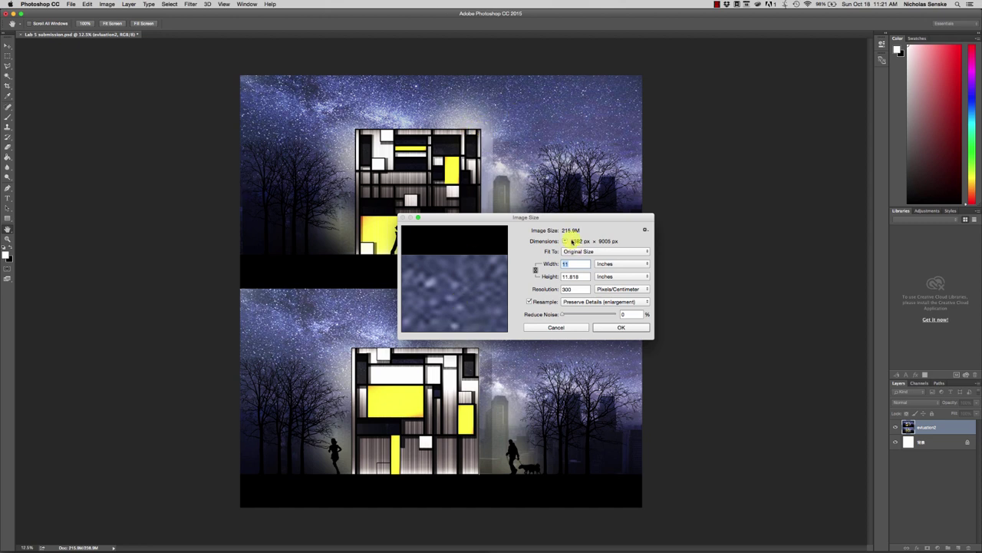
pyautogui.doubleClick(575, 290)
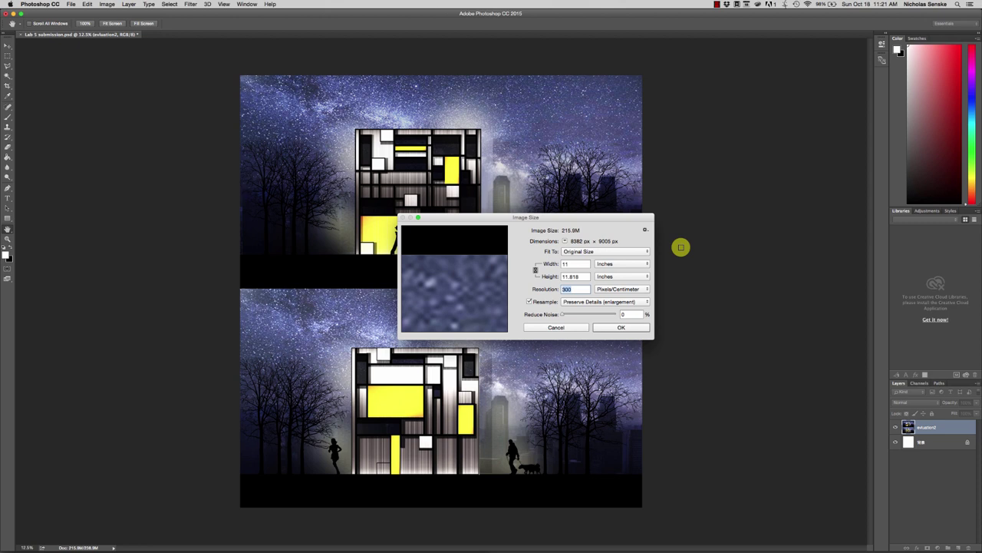
pyautogui.write('72')
pyautogui.click(578, 290)
pyautogui.doubleClick(578, 277)
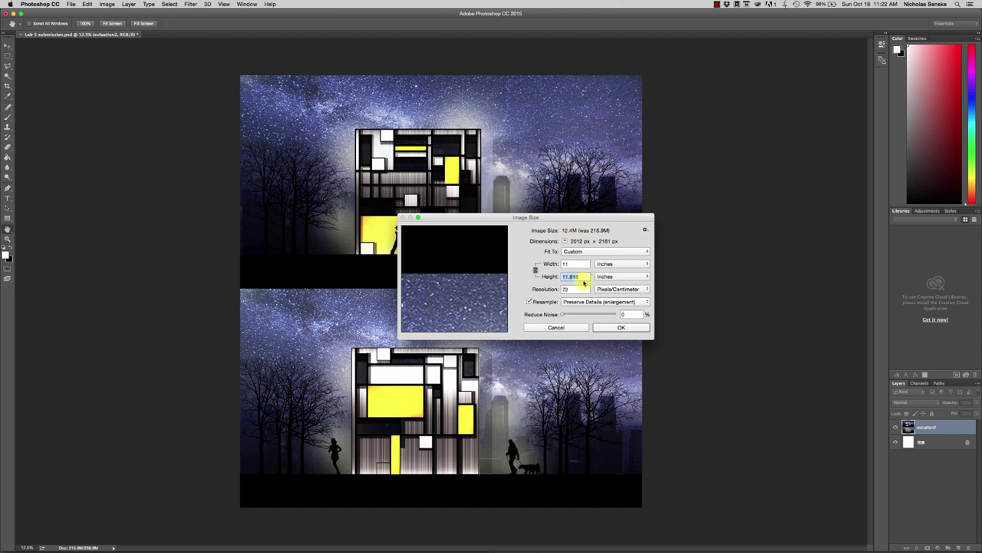
pyautogui.click(577, 302)
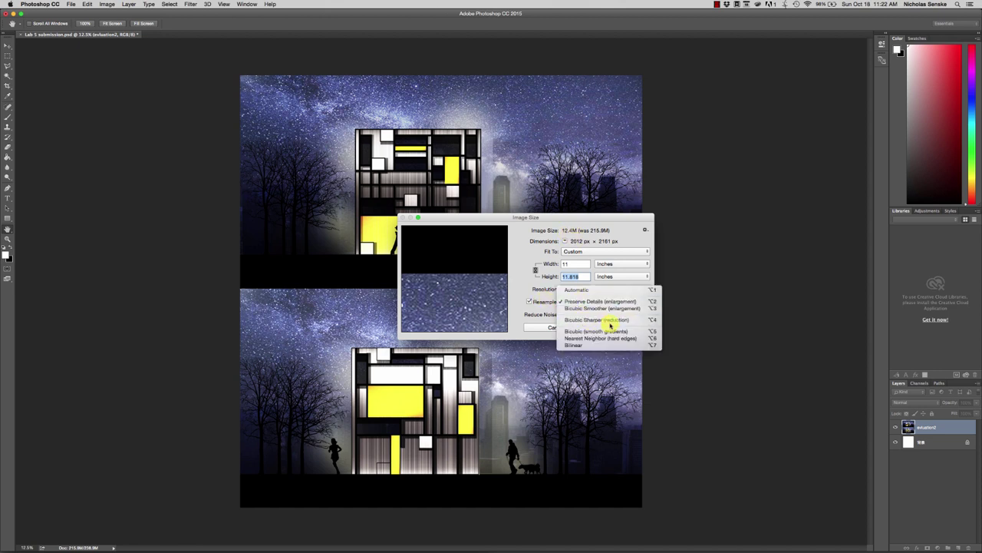
pyautogui.click(583, 320)
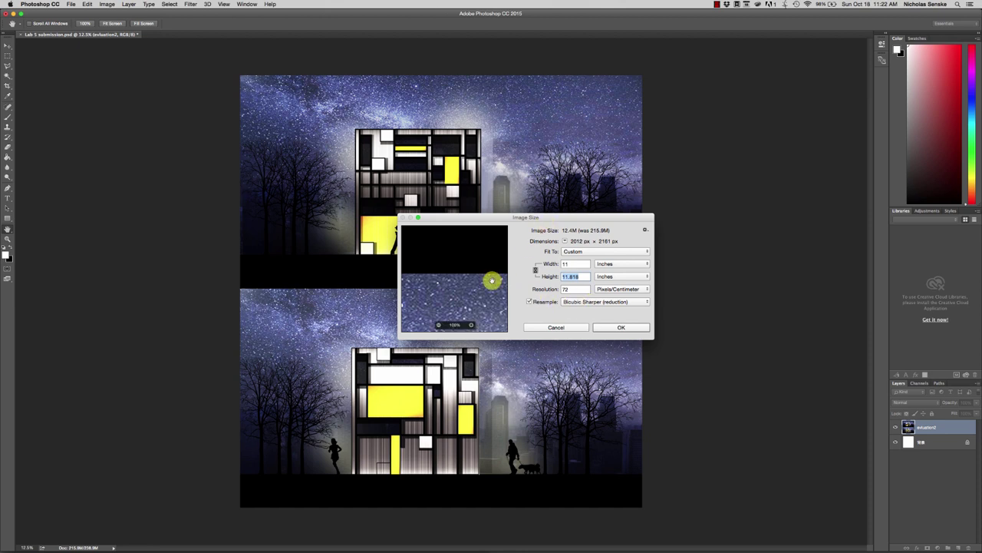
pyautogui.click(618, 326)
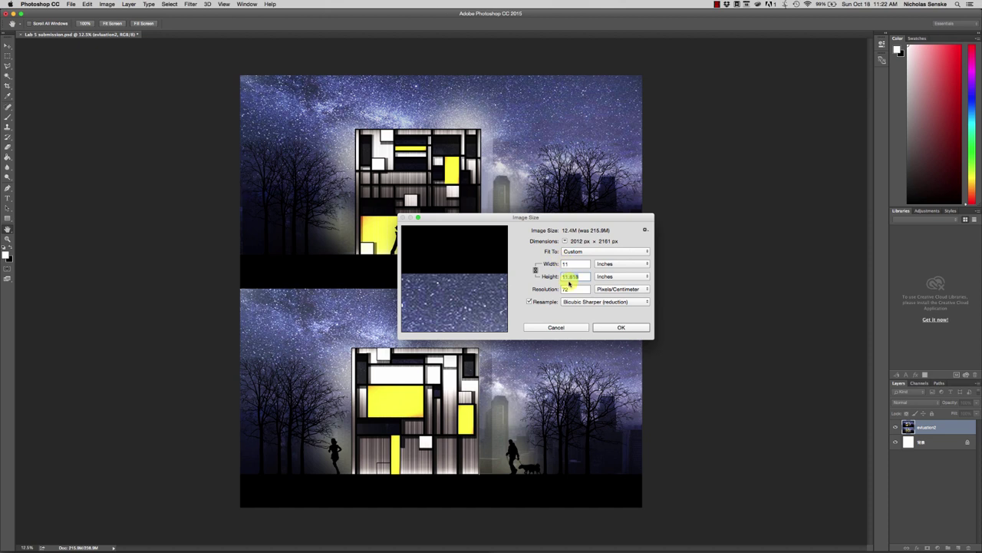
pyautogui.click(627, 327)
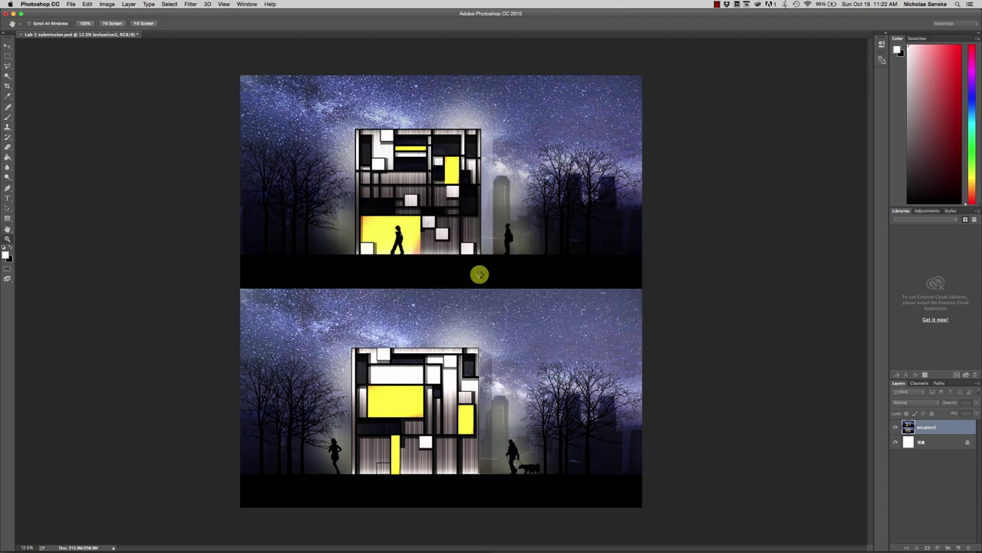
# Step: Inspect the reduced image's detail in the upper elevation at 100% magnification, then return to the whole image
pyautogui.press('z')
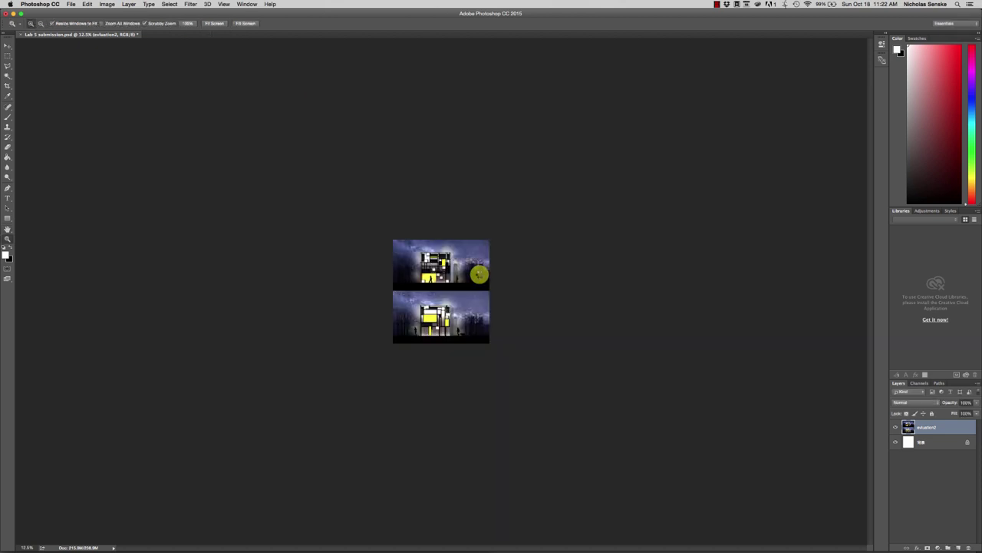
pyautogui.click(464, 290)
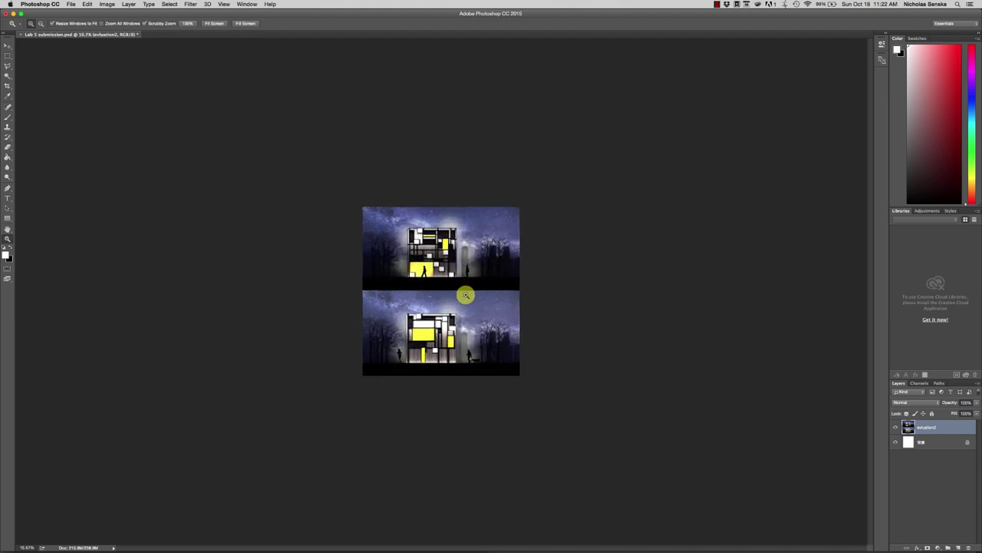
pyautogui.click(466, 295)
pyautogui.click(465, 295)
pyautogui.click(465, 294)
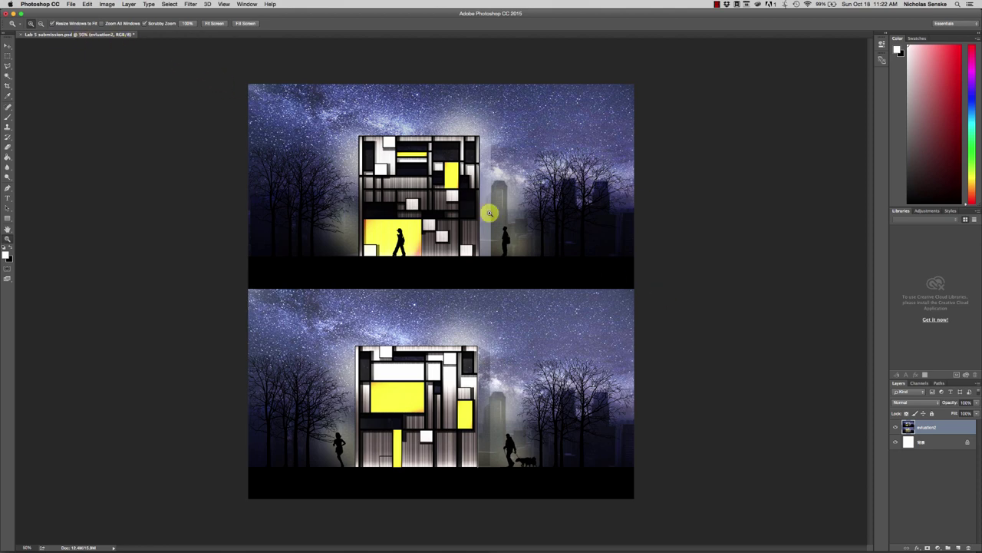
pyautogui.click(476, 190)
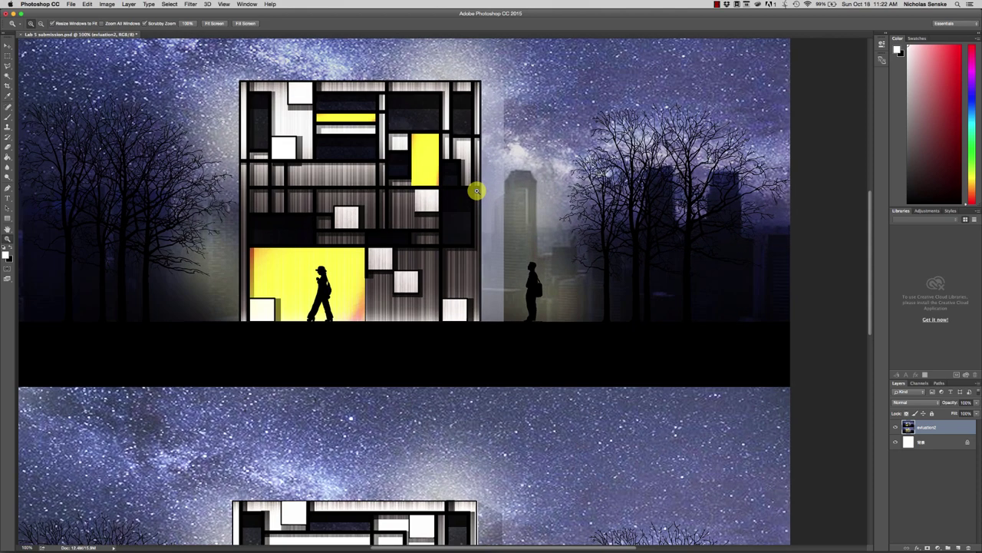
pyautogui.keyDown('alt'); pyautogui.click(360, 172); pyautogui.keyUp('alt')
pyautogui.keyDown('alt'); pyautogui.click(475, 247); pyautogui.keyUp('alt')
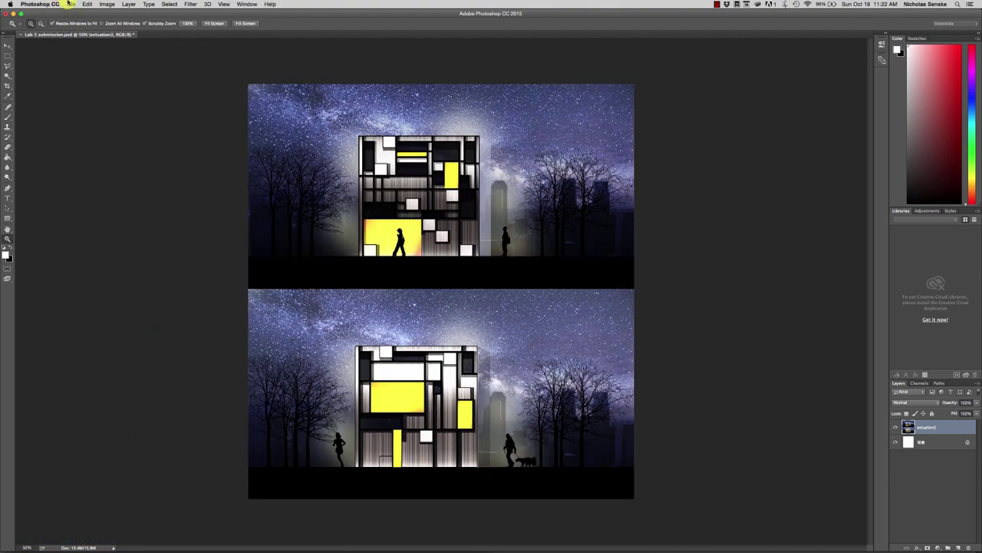
# Step: Save the image to the Desktop as Photoshop PDF "Lab 5 submission_72dpi.pdf", with Preserve Photoshop Editing Capabilities turned off
pyautogui.click(69, 3)
pyautogui.click(101, 87)
pyautogui.click(456, 321)
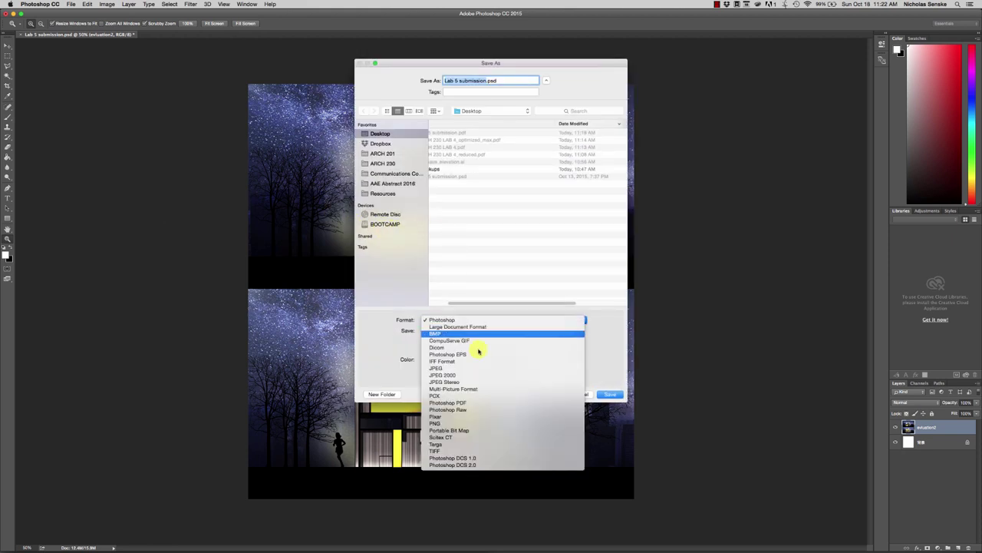
pyautogui.click(487, 402)
pyautogui.click(491, 80)
pyautogui.write('_72')
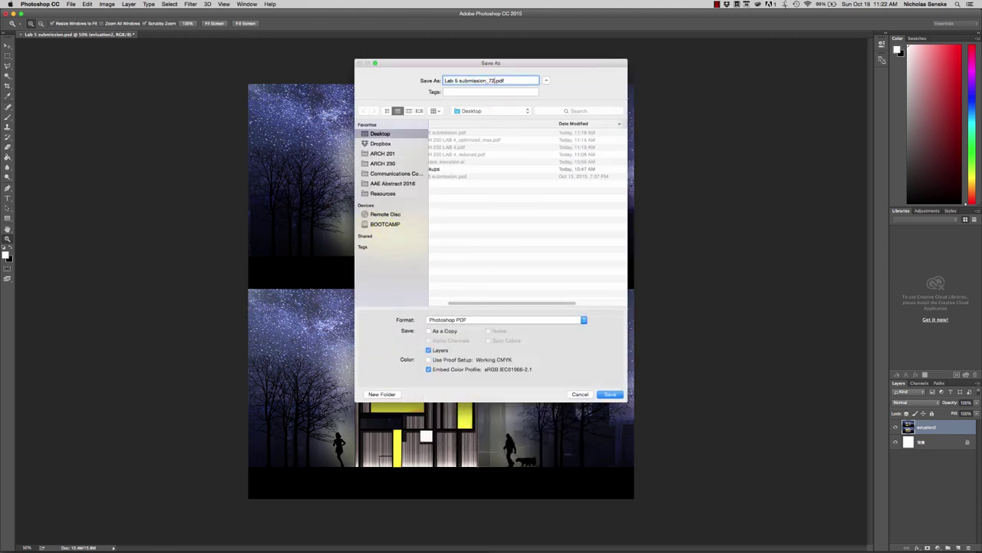
pyautogui.write('dpi')
pyautogui.press('Return')
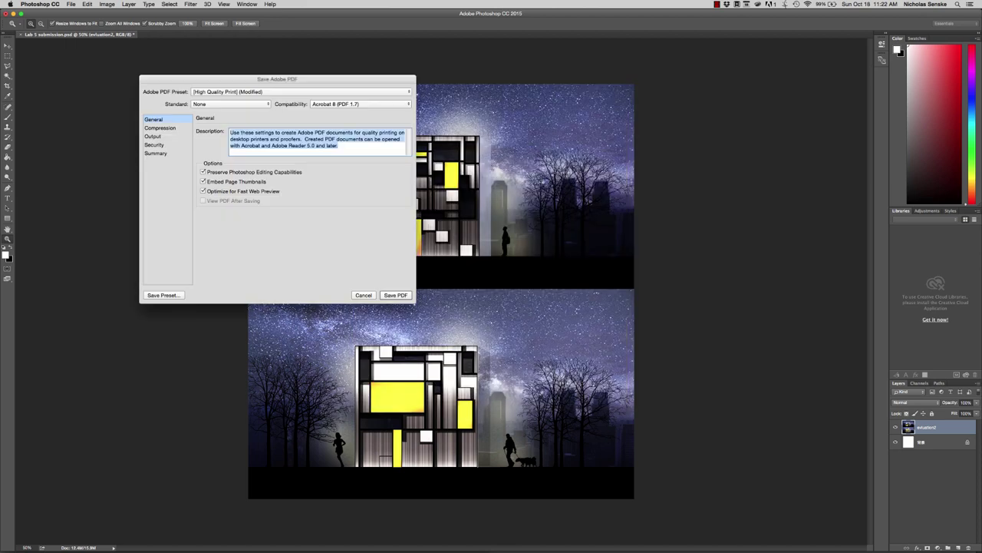
pyautogui.click(258, 172)
pyautogui.click(407, 294)
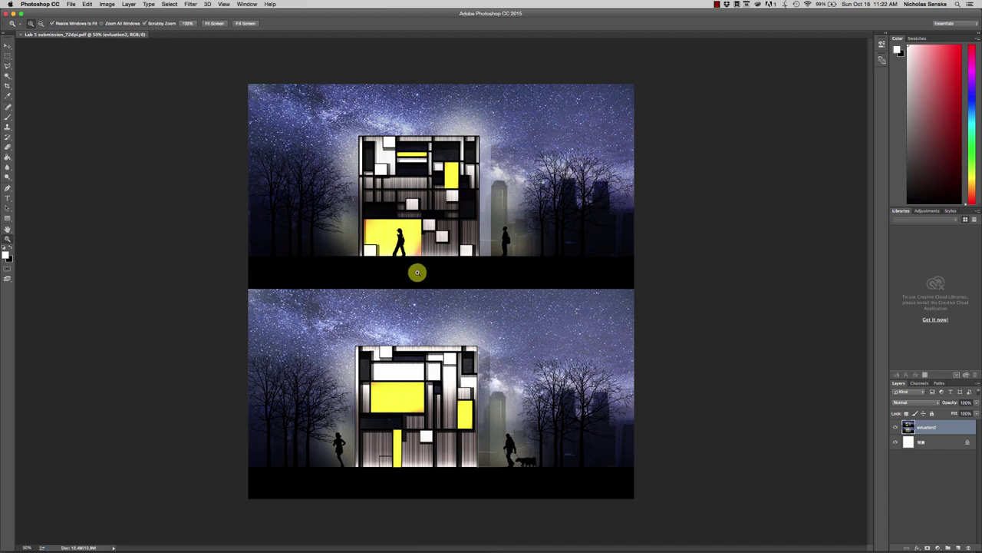
# Step: Switch to Finder and compare the file sizes of Lab 5 submission_72dpi.pdf and Lab 5 submission.pdf on the Desktop
pyautogui.click(305, 535)
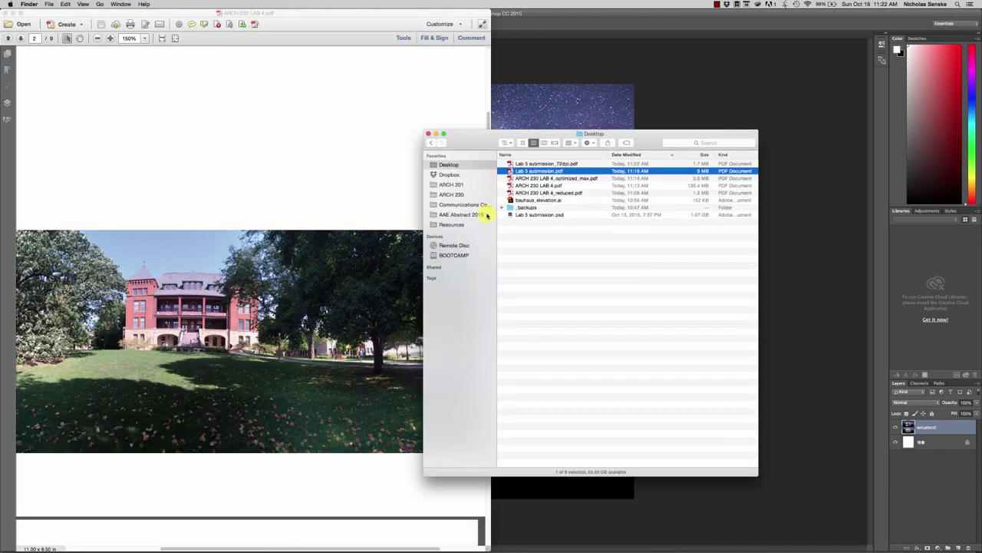
pyautogui.press('space')
pyautogui.click(568, 164)
pyautogui.click(699, 171)
pyautogui.click(707, 163)
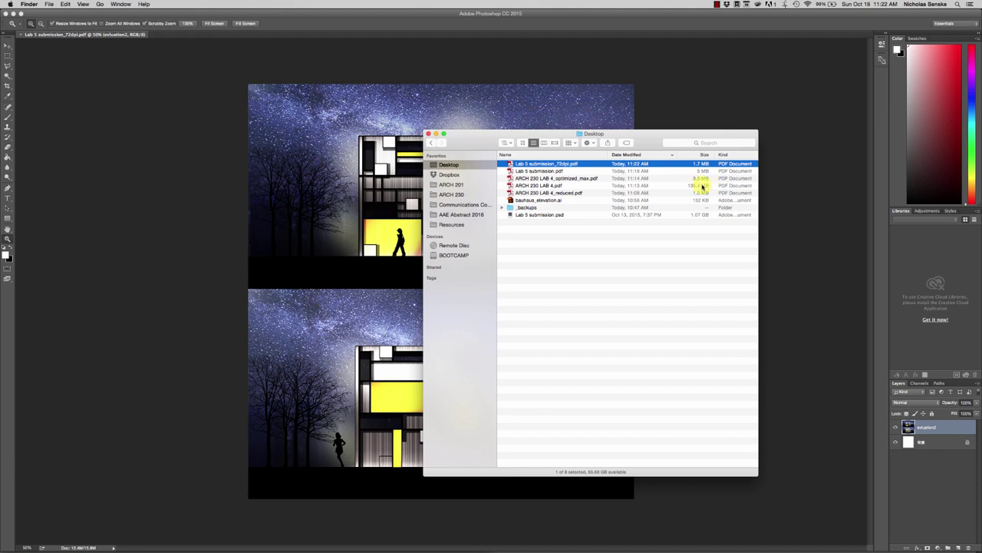
pyautogui.click(436, 133)
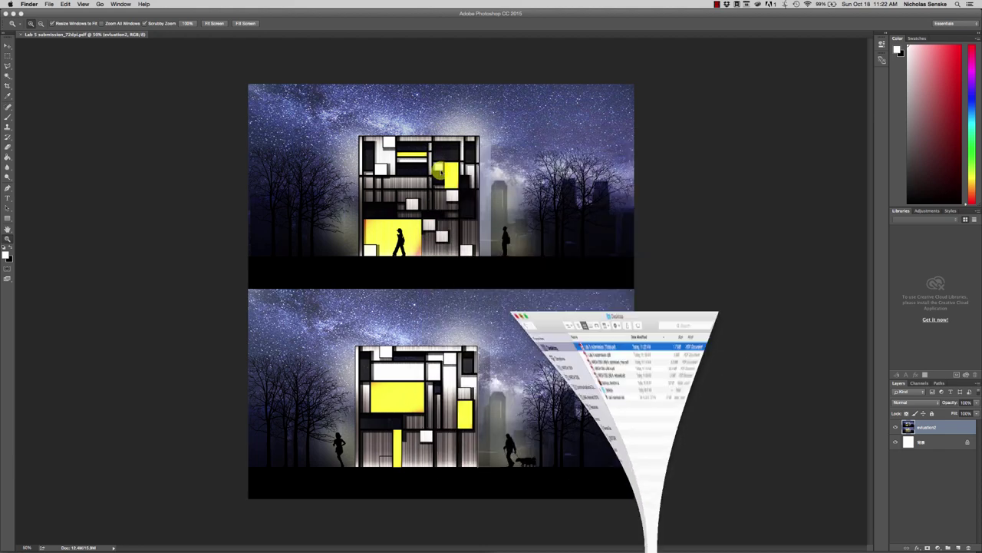
# Step: Examine the quality of both building elevations in the 72dpi PDF at 100% magnification
pyautogui.click(409, 230)
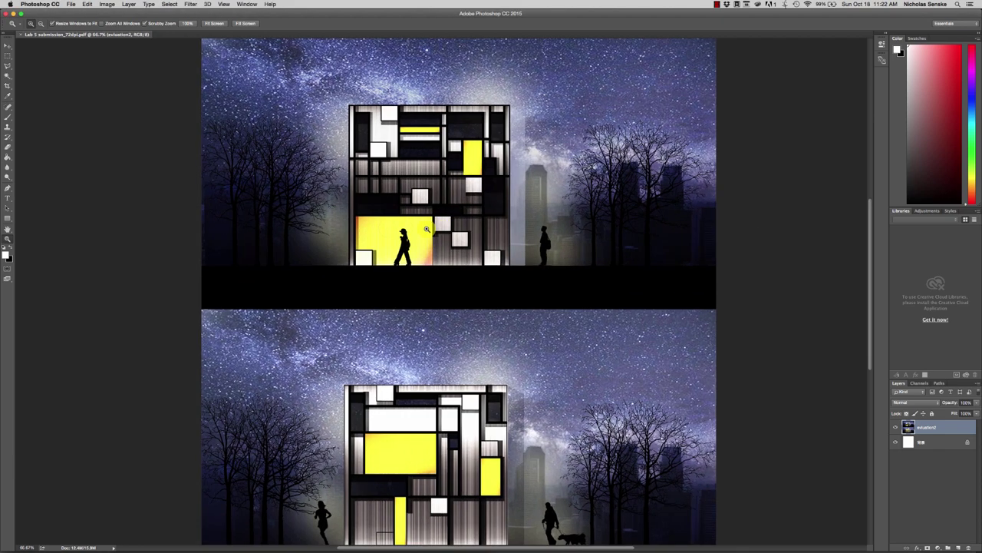
pyautogui.scroll(5, 598, 215)
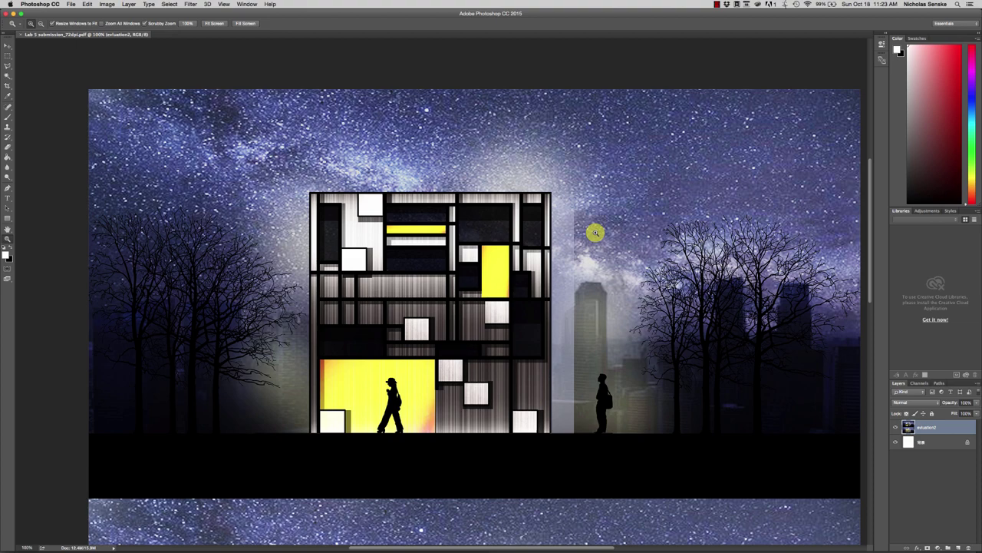
pyautogui.scroll(-10, 595, 232)
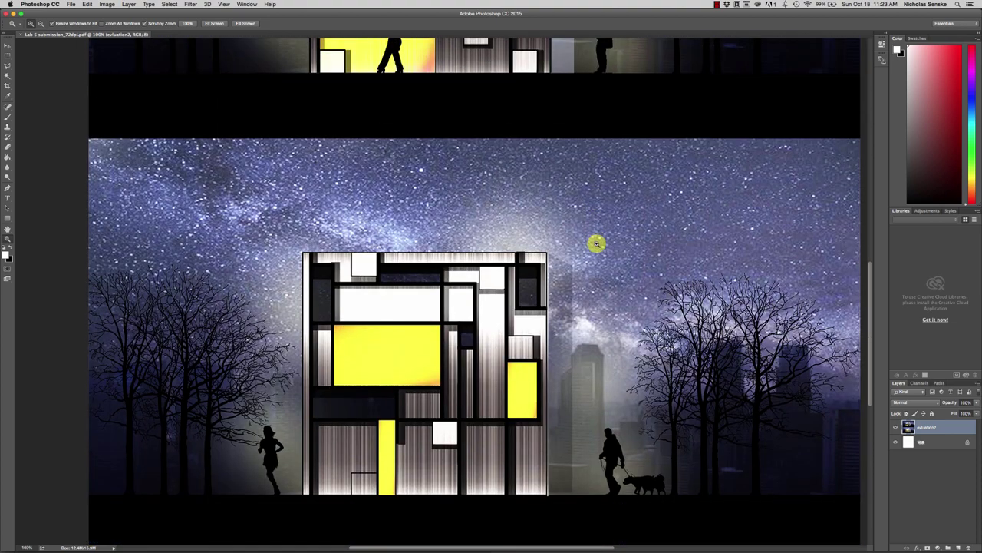
pyautogui.scroll(7, 568, 309)
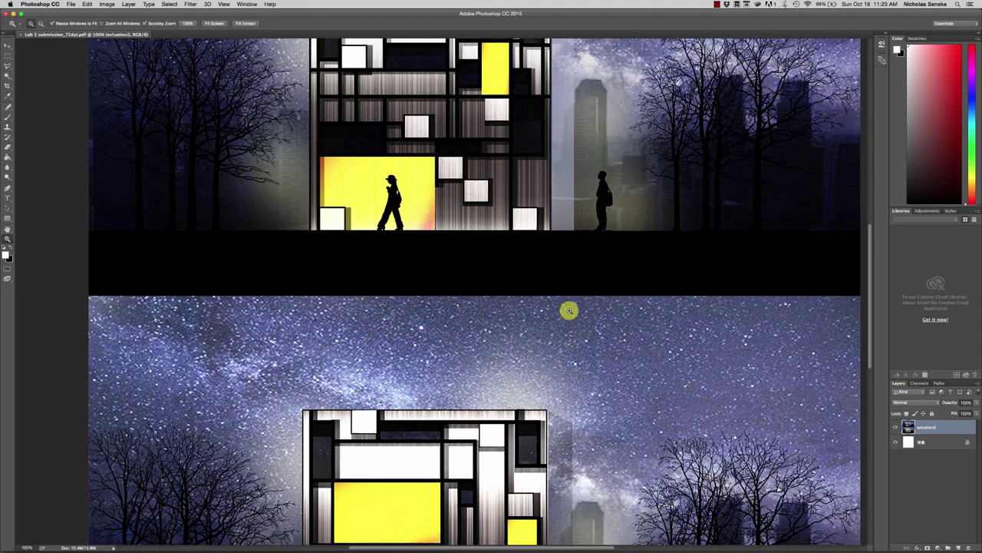
# Step: Review the Desktop's PDF file sizes in Finder once more and put the file listing away
pyautogui.moveTo(400, 542)
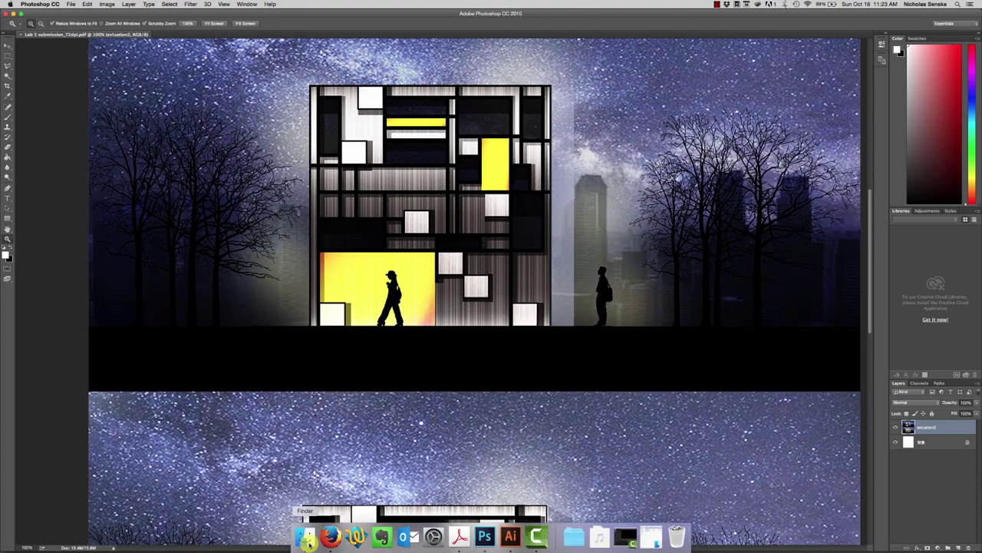
pyautogui.click(651, 535)
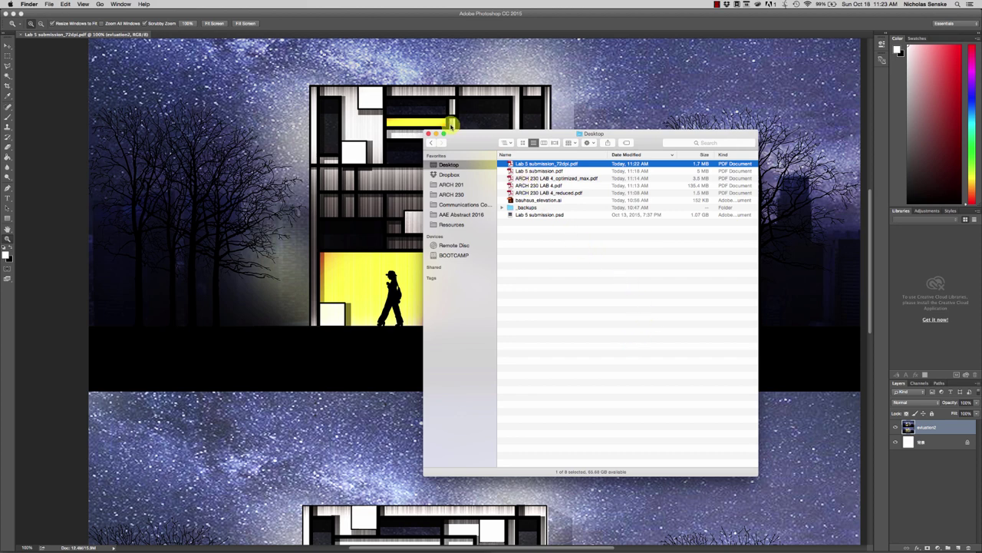
pyautogui.click(429, 134)
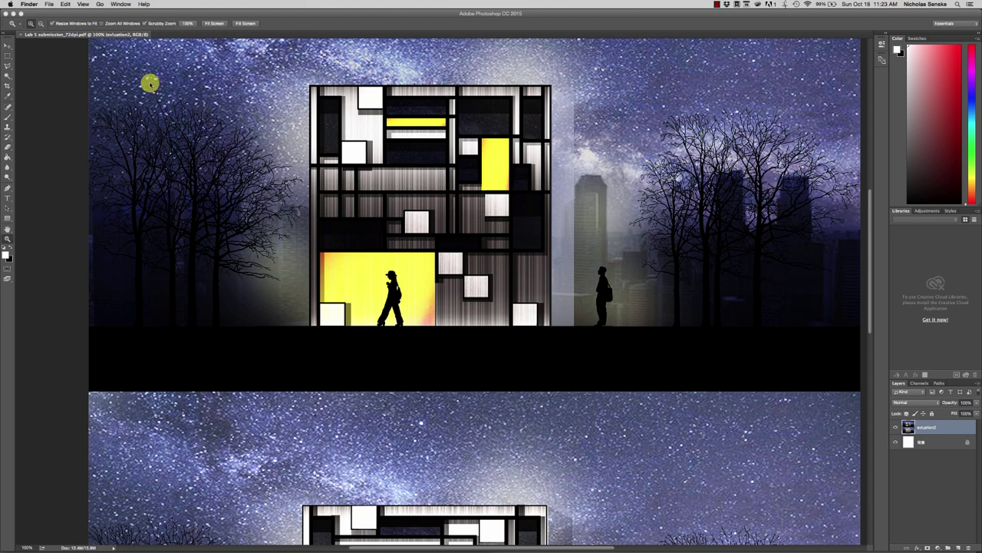
# Step: Return to Photoshop, open the Image Size settings and change the resolution unit to Pixels/Inch
pyautogui.click(65, 4)
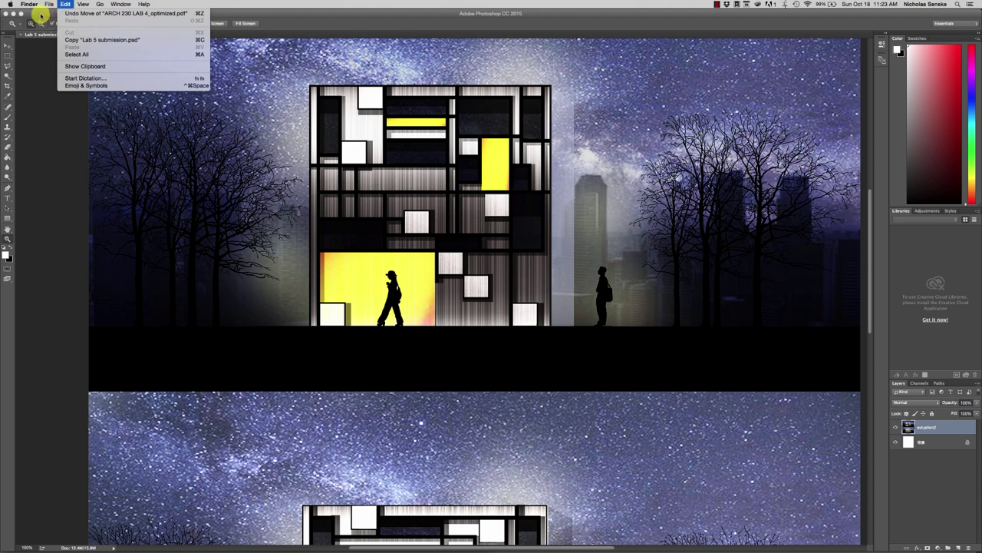
pyautogui.click(81, 10)
pyautogui.click(107, 3)
pyautogui.click(133, 60)
pyautogui.click(106, 4)
pyautogui.click(118, 63)
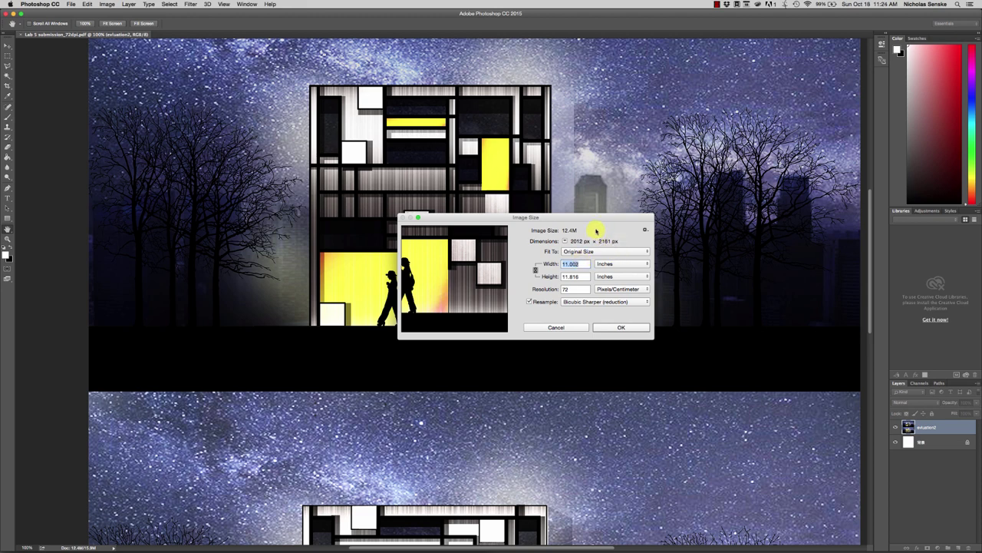
pyautogui.moveTo(581, 220)
pyautogui.mouseDown()
pyautogui.moveTo(541, 209)
pyautogui.moveTo(587, 209)
pyautogui.mouseUp()
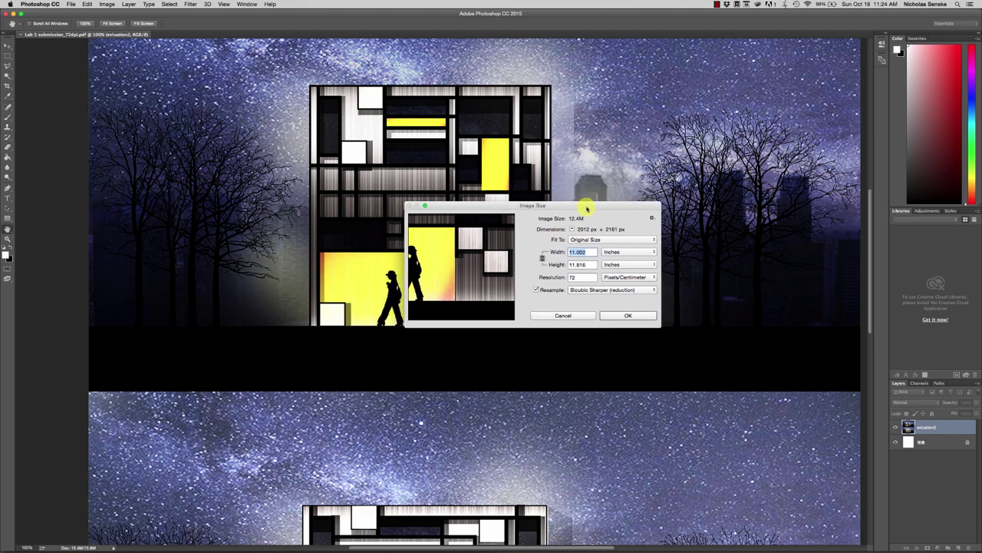
pyautogui.moveTo(587, 207); pyautogui.dragTo(593, 207)
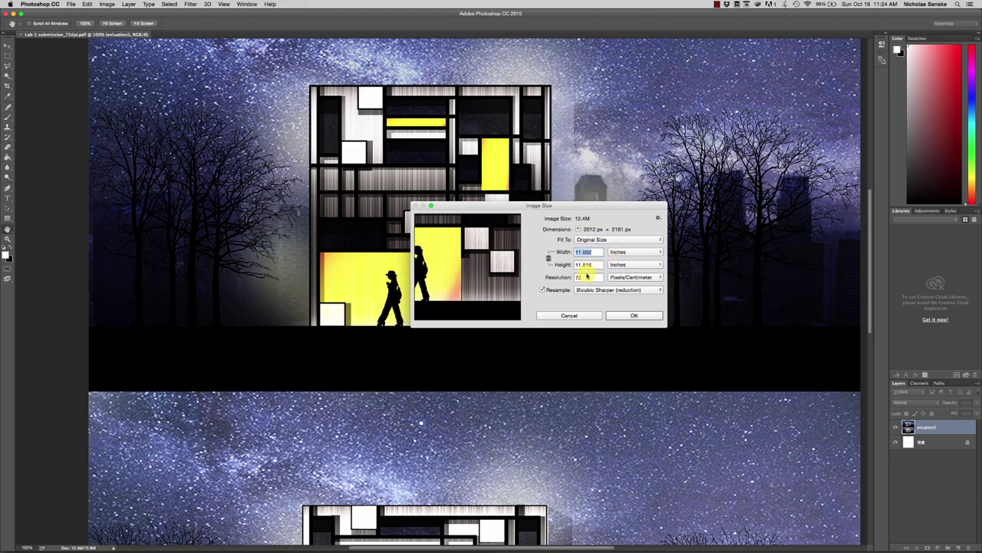
pyautogui.doubleClick(577, 277)
pyautogui.click(610, 277)
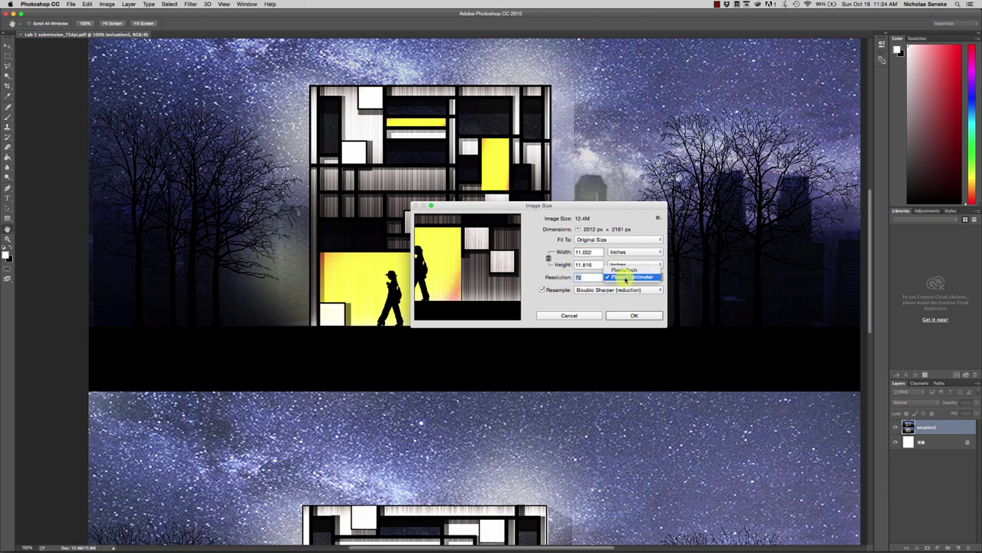
pyautogui.click(624, 269)
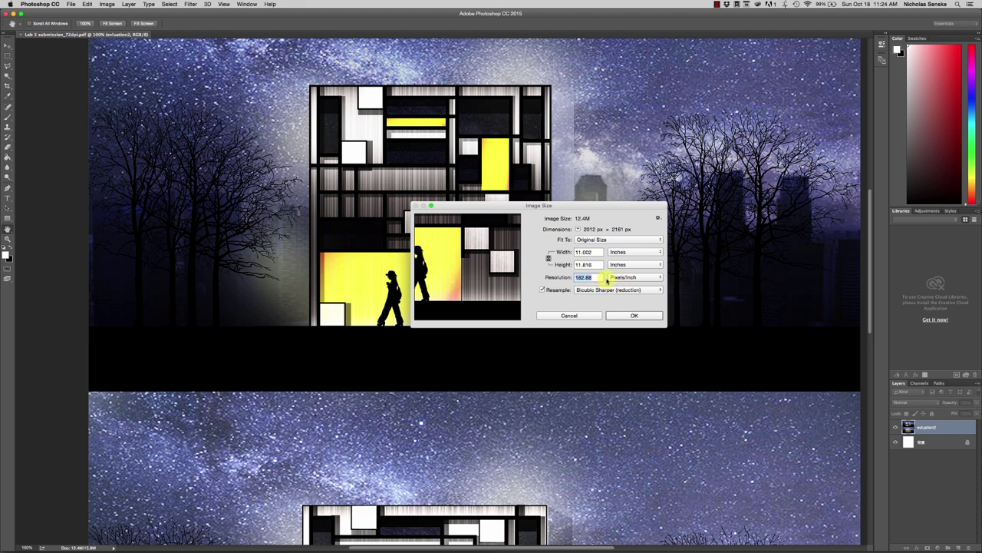
# Step: Set the image's resolution to 72 pixels/inch with resampling on and apply the new image size
pyautogui.write('7')
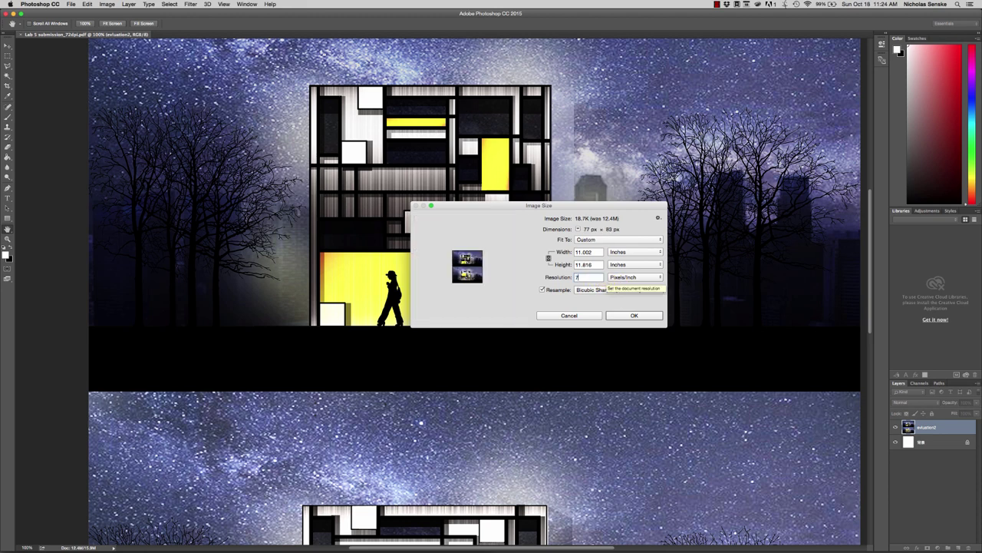
pyautogui.write('1')
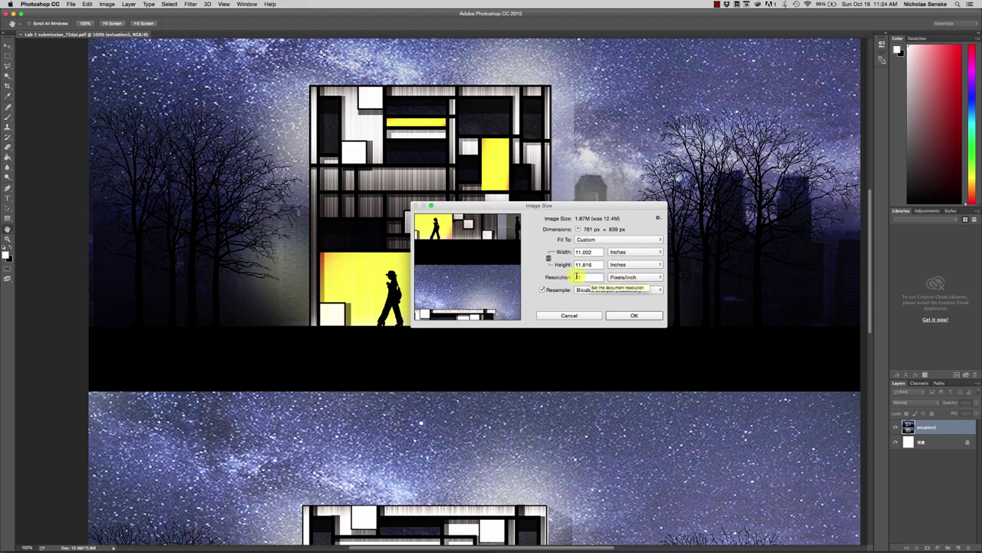
pyautogui.doubleClick(598, 277)
pyautogui.write('72')
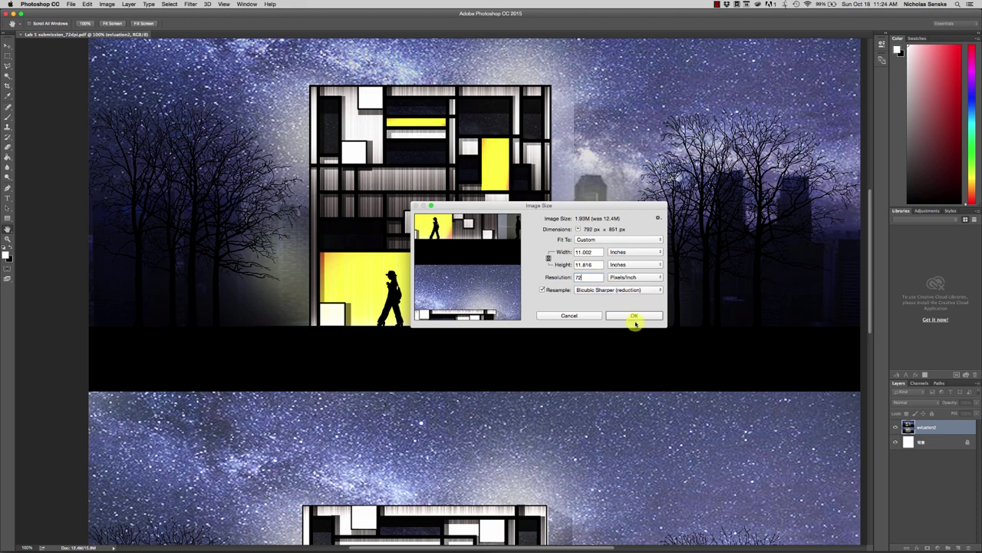
pyautogui.click(634, 315)
# Step: Examine the quality of both building elevations in the resampled image at magnifications up to 400%
pyautogui.press('z')
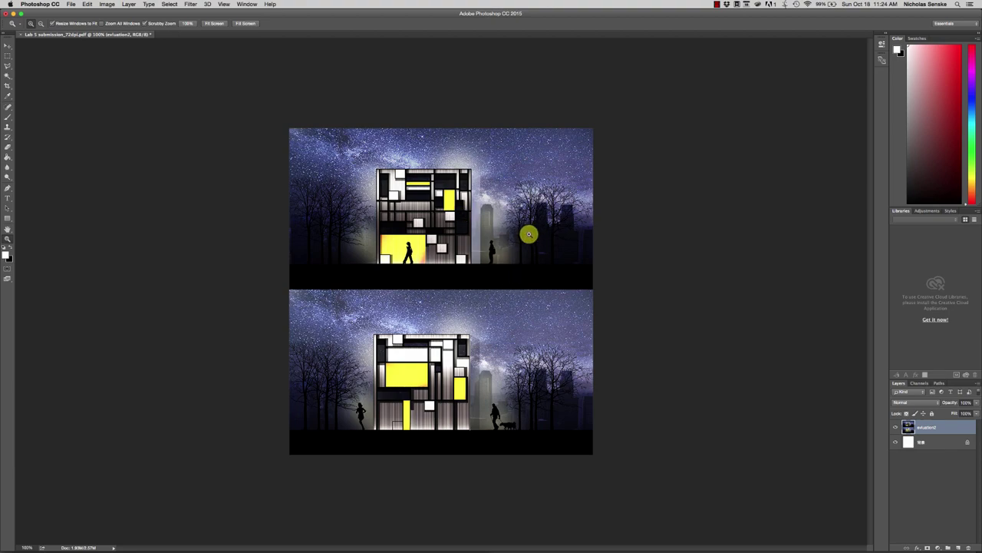
pyautogui.click(452, 288)
pyautogui.click(467, 214)
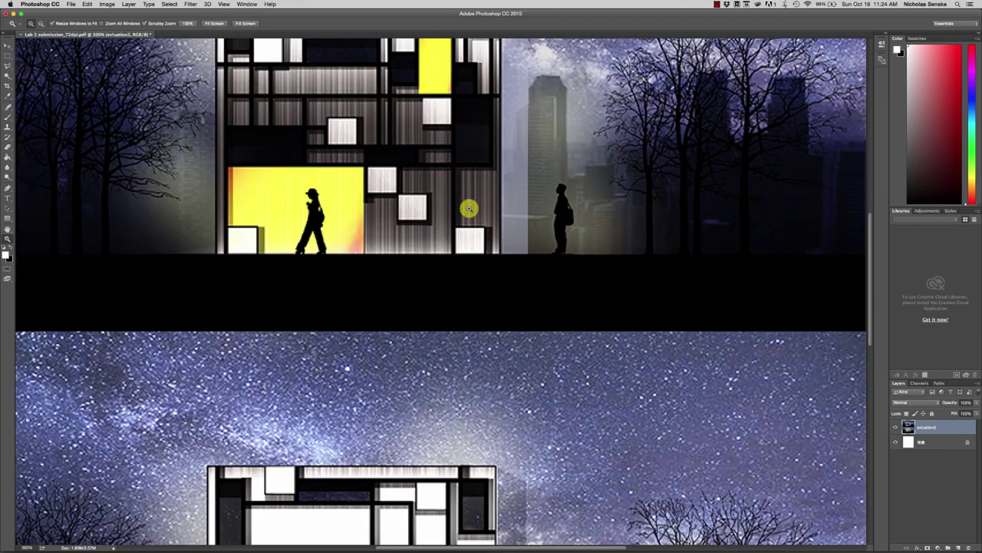
pyautogui.click(507, 210)
pyautogui.scroll(2, 534, 307)
pyautogui.scroll(5, 534, 399)
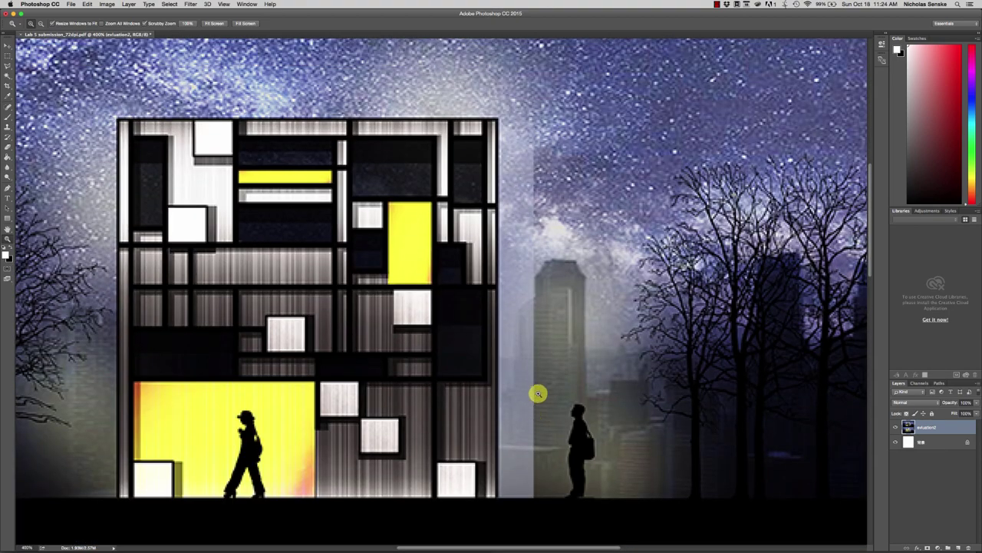
pyautogui.scroll(-3, 533, 408)
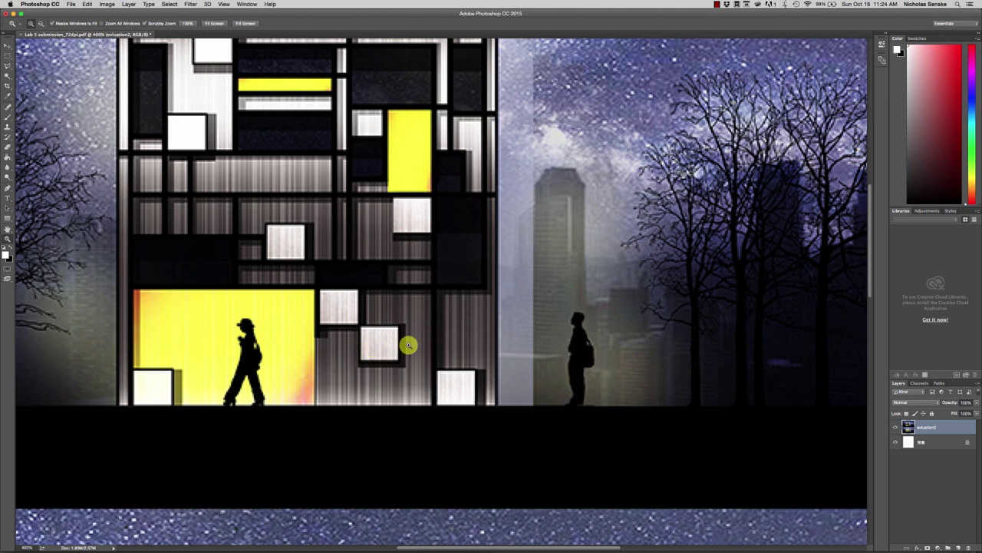
pyautogui.keyDown('alt'); pyautogui.click(410, 344); pyautogui.keyUp('alt')
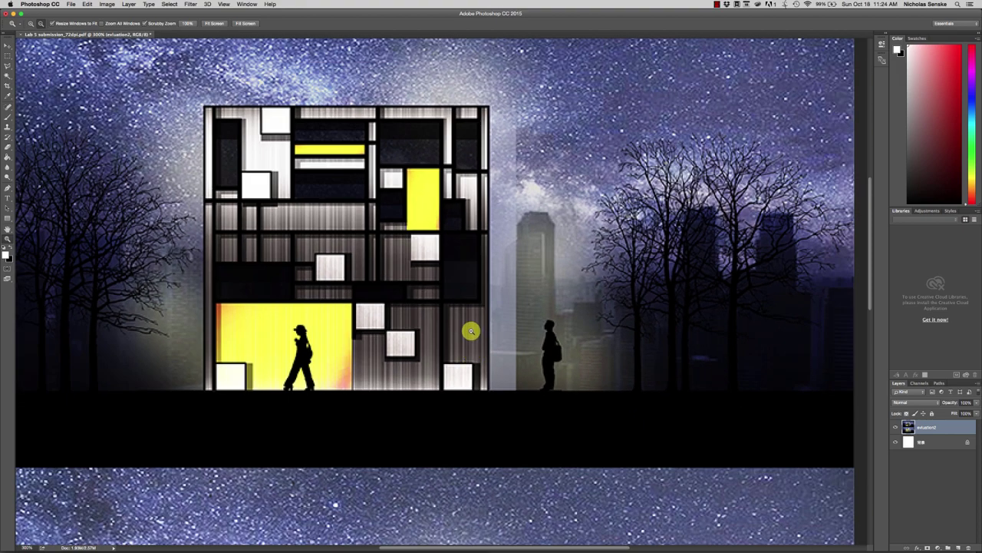
pyautogui.keyDown('alt'); pyautogui.click(415, 349); pyautogui.keyUp('alt')
pyautogui.scroll(-5, 419, 359)
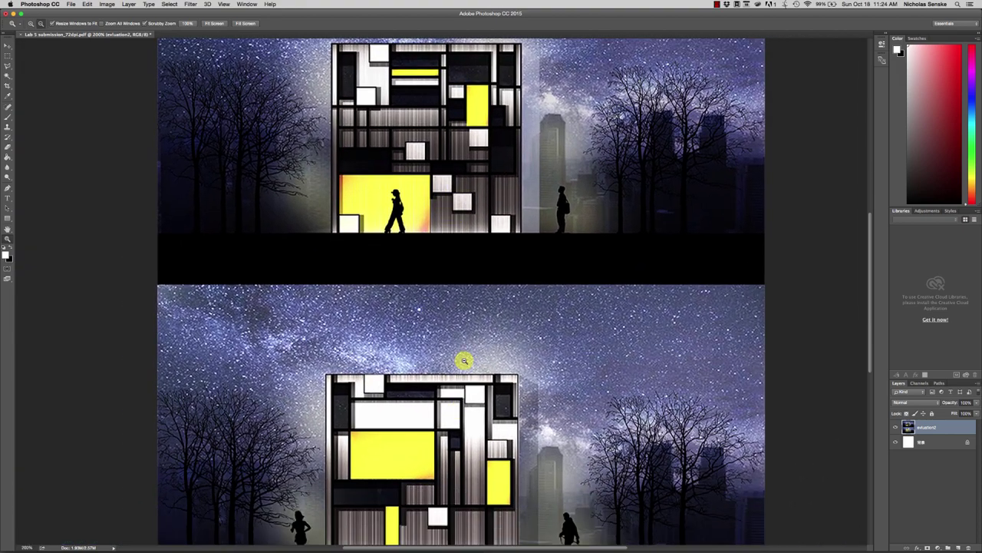
pyautogui.keyDown('alt'); pyautogui.click(464, 360); pyautogui.keyUp('alt')
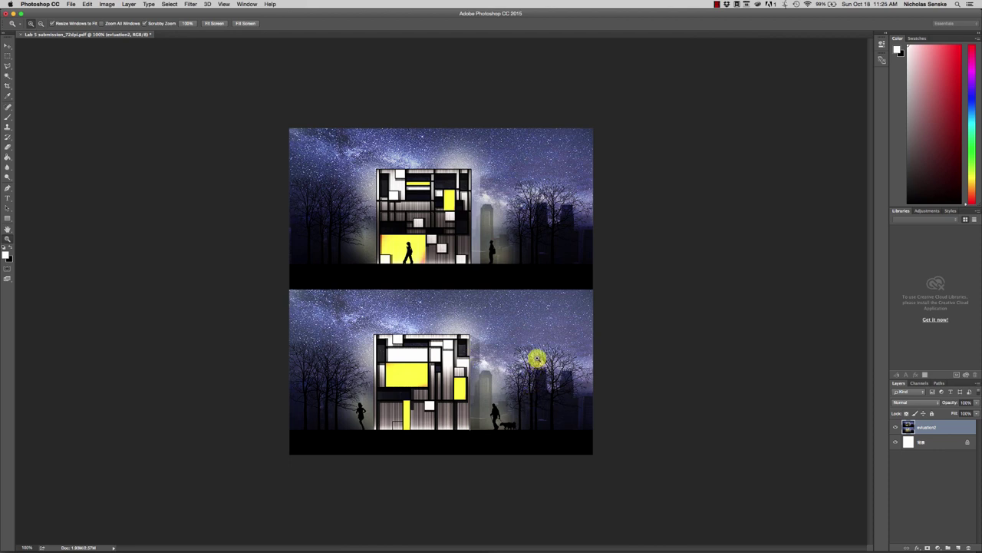
pyautogui.moveTo(465, 226); pyautogui.dragTo(515, 283)
# Step: Undo the 72 pixels/inch resampling, then resample the image at 100 pixels/inch instead
pyautogui.click(110, 4)
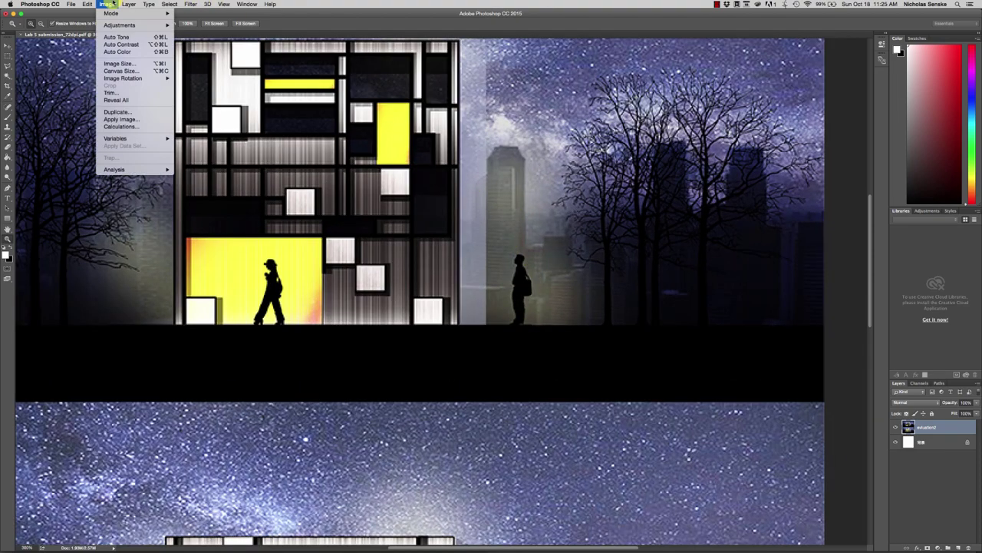
pyautogui.click(108, 13)
pyautogui.click(106, 4)
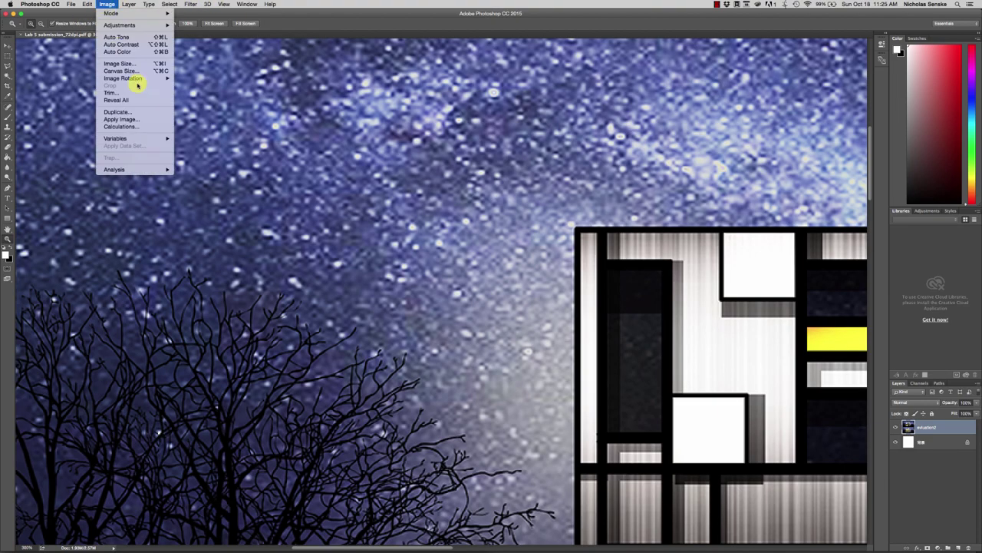
pyautogui.click(132, 65)
pyautogui.click(620, 277)
pyautogui.click(622, 269)
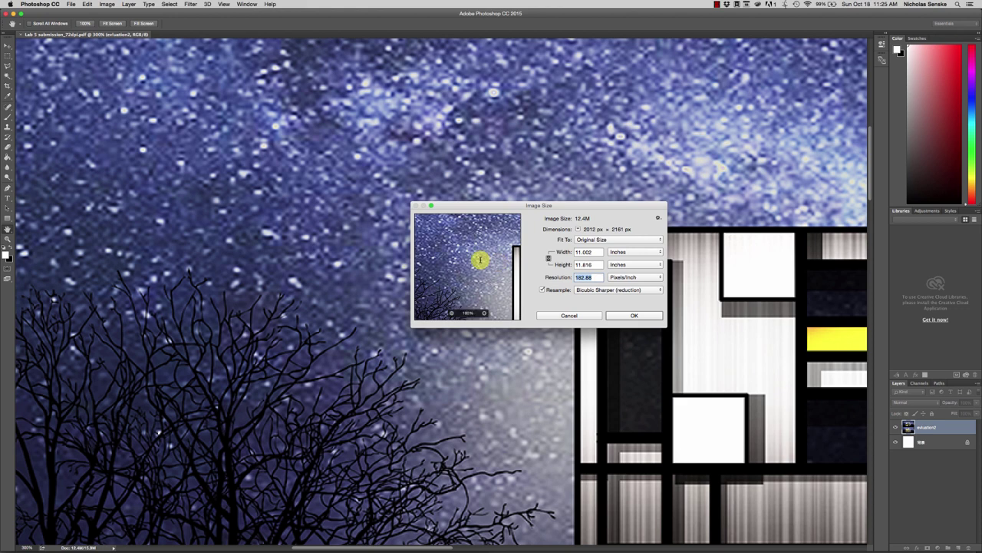
pyautogui.write('150')
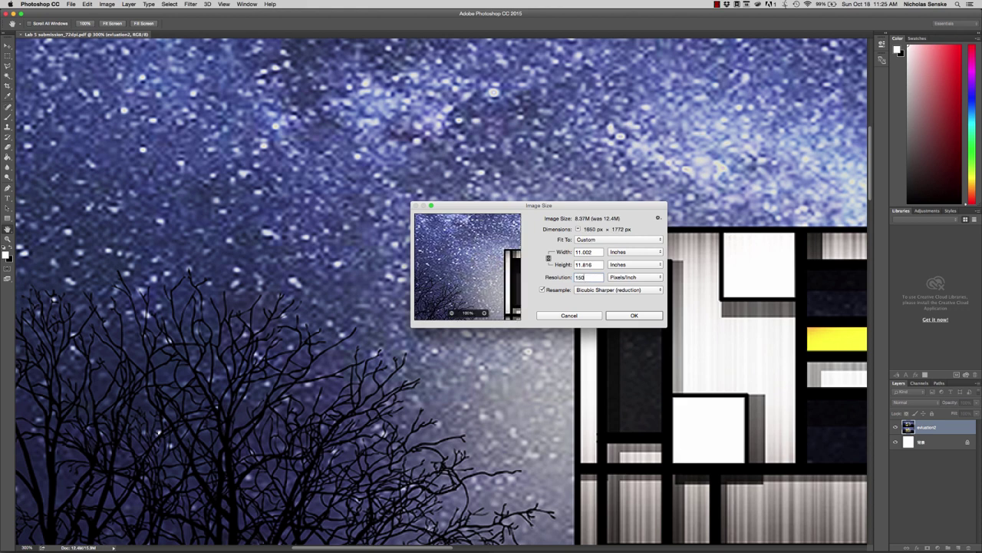
pyautogui.press('BackSpace')
pyautogui.press('BackSpace')
pyautogui.write('00')
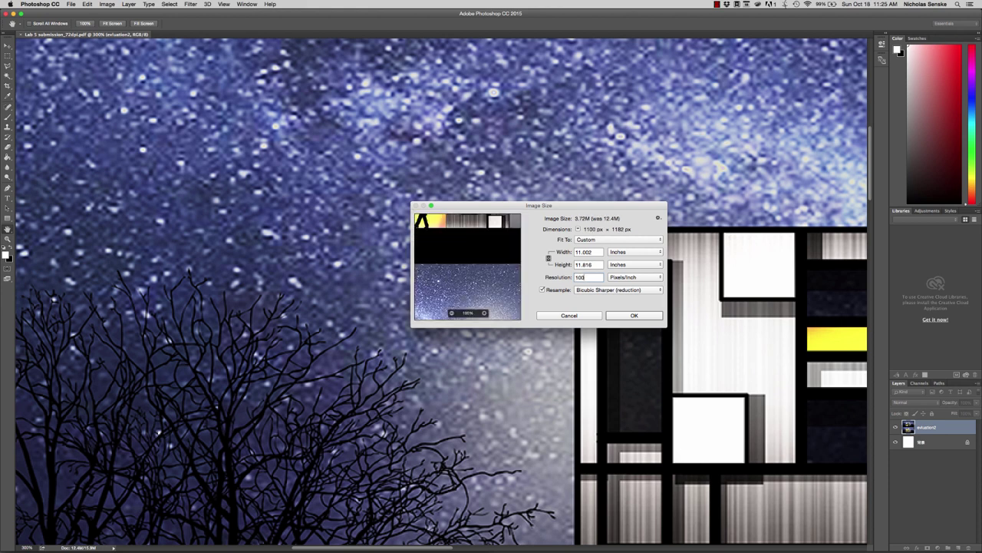
pyautogui.click(649, 316)
# Step: Check the upper elevation, undo the 100 pixels/inch resampling and resample the image at 150 pixels/inch
pyautogui.press('z')
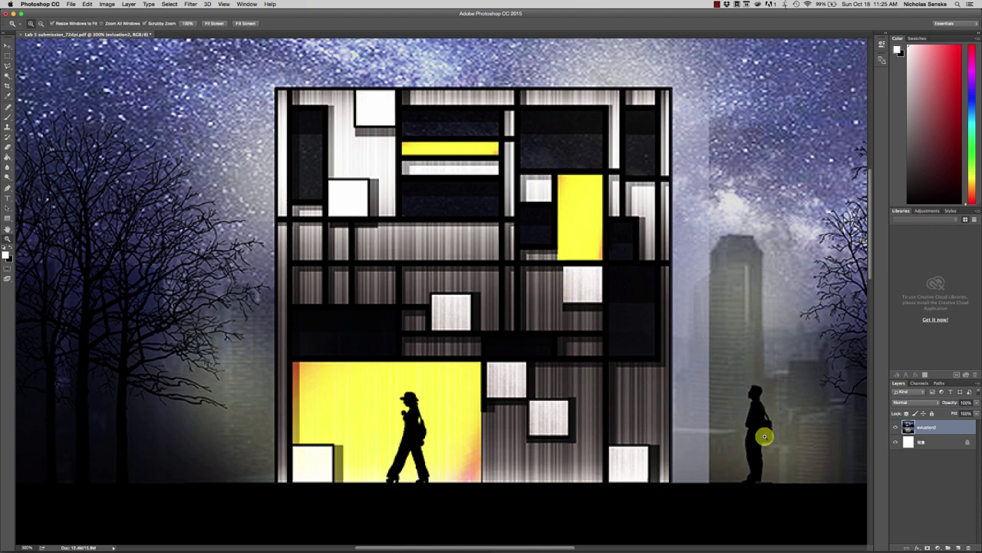
pyautogui.keyDown('alt'); pyautogui.click(611, 328); pyautogui.keyUp('alt')
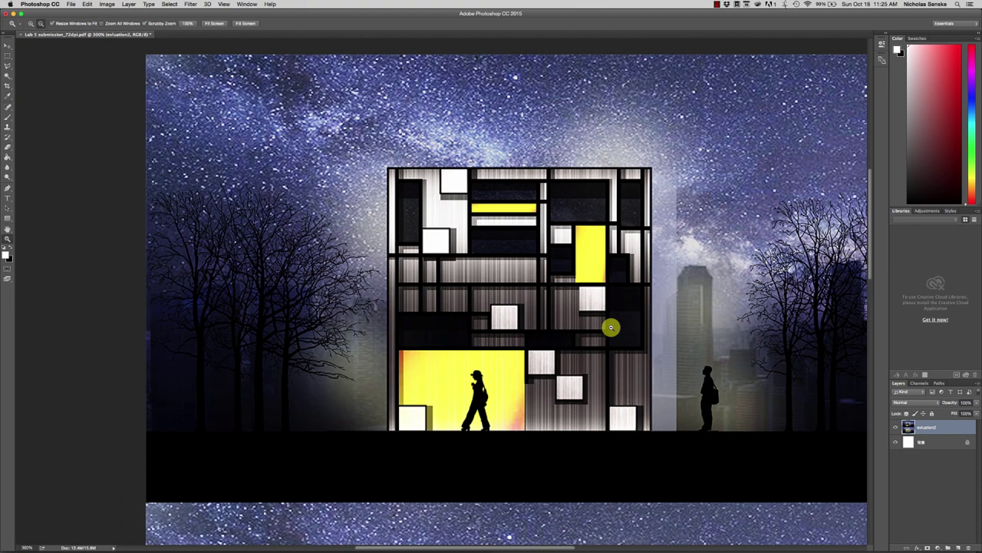
pyautogui.click(674, 376)
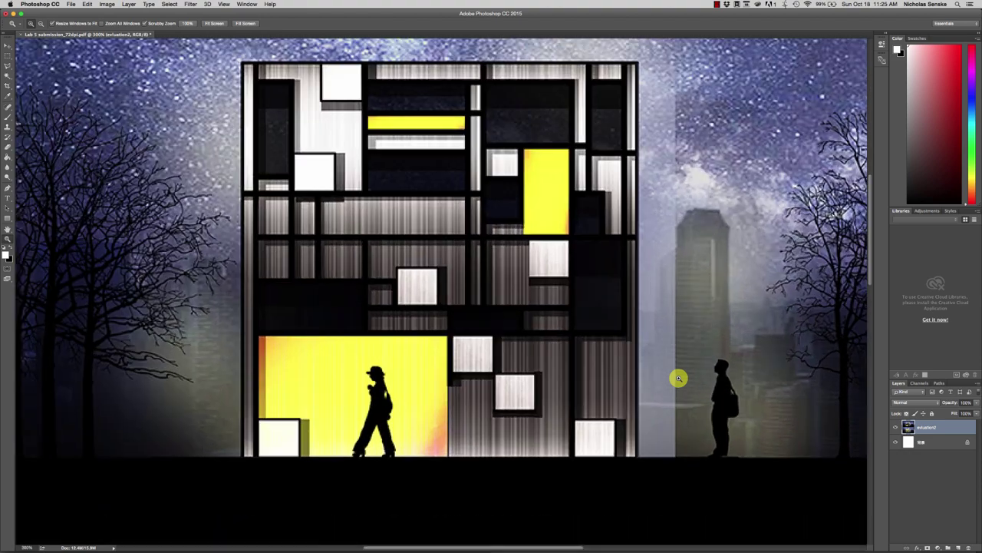
pyautogui.click(87, 4)
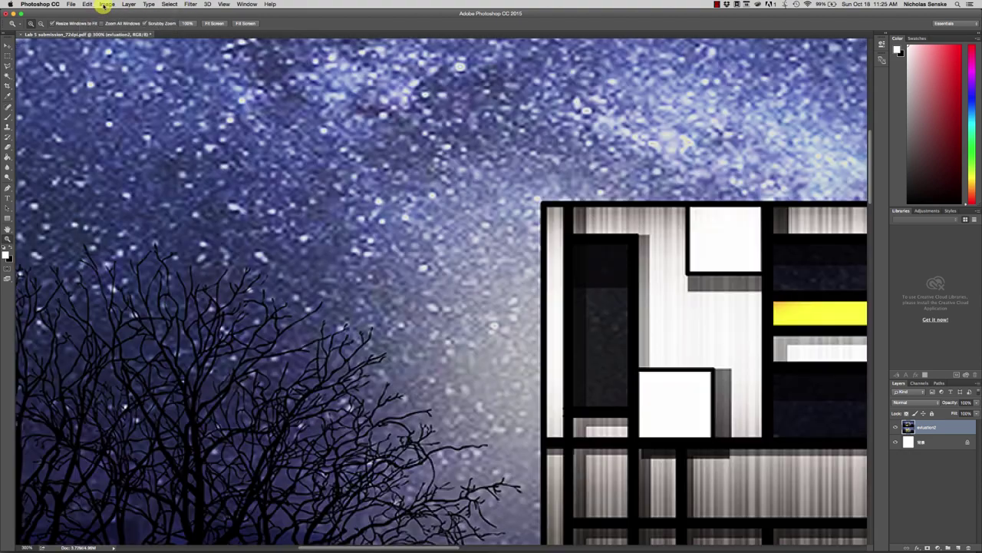
pyautogui.click(106, 4)
pyautogui.click(118, 63)
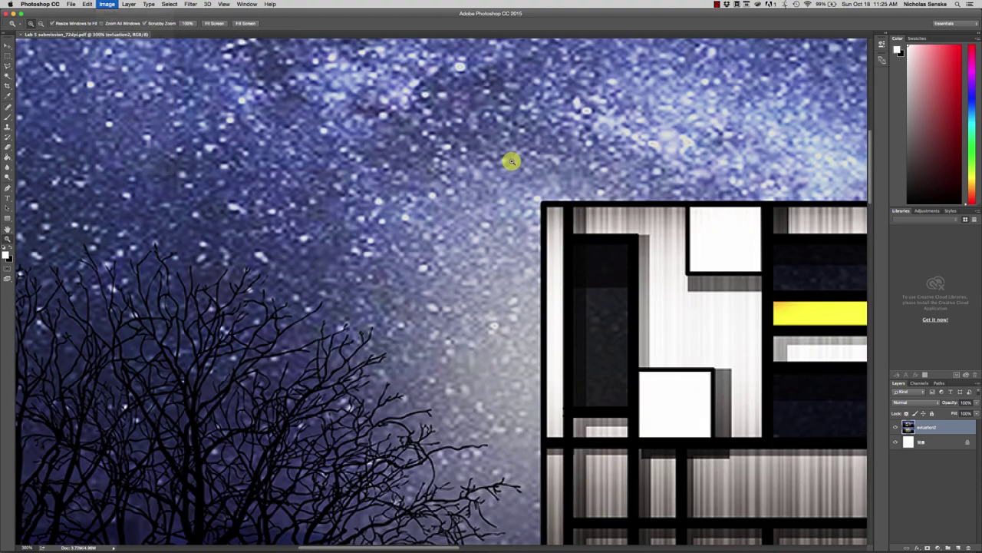
pyautogui.click(631, 277)
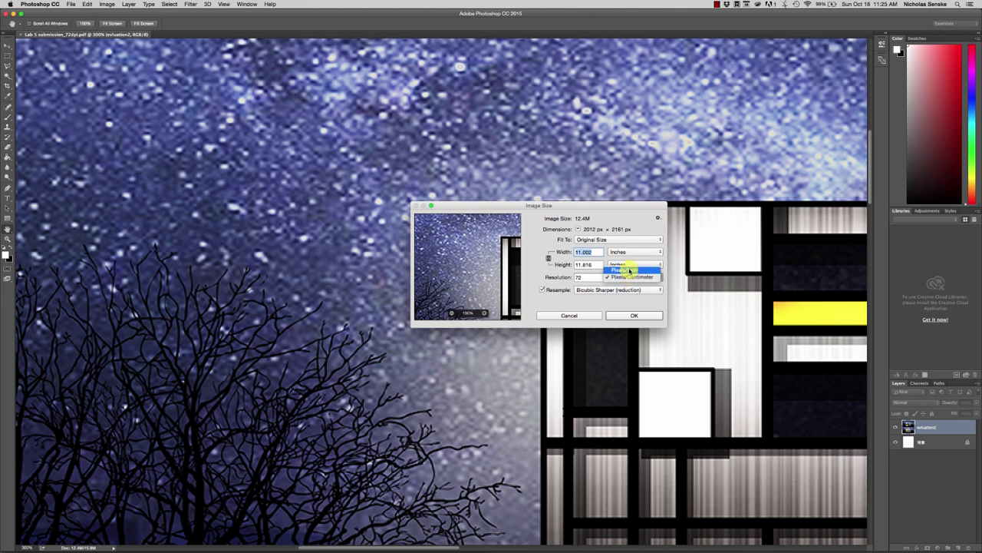
pyautogui.click(625, 265)
pyautogui.doubleClick(596, 277)
pyautogui.write('150')
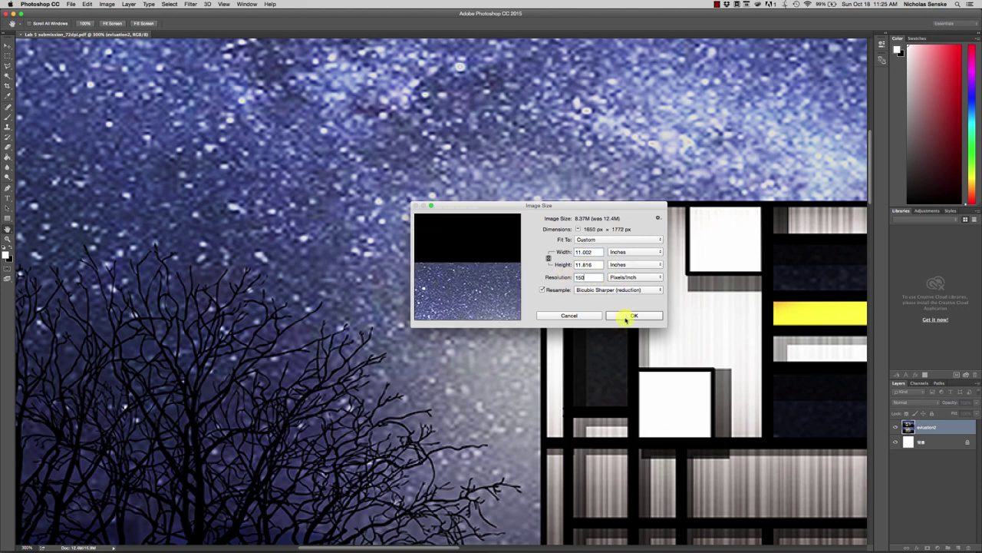
pyautogui.click(625, 315)
# Step: Examine the building facade and silhouettes of the 150 pixels/inch image up close, then view both elevations in full
pyautogui.press('z')
pyautogui.keyDown('alt'); pyautogui.click(598, 310); pyautogui.keyUp('alt')
pyautogui.keyDown('alt'); pyautogui.click(610, 315); pyautogui.keyUp('alt')
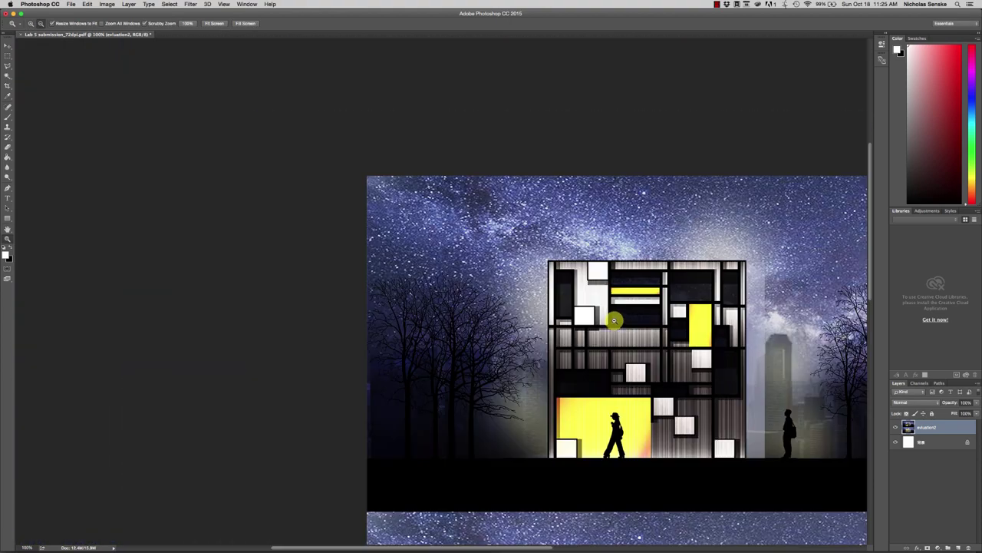
pyautogui.moveTo(637, 342); pyautogui.dragTo(453, 181)
pyautogui.click(598, 269)
pyautogui.click(625, 284)
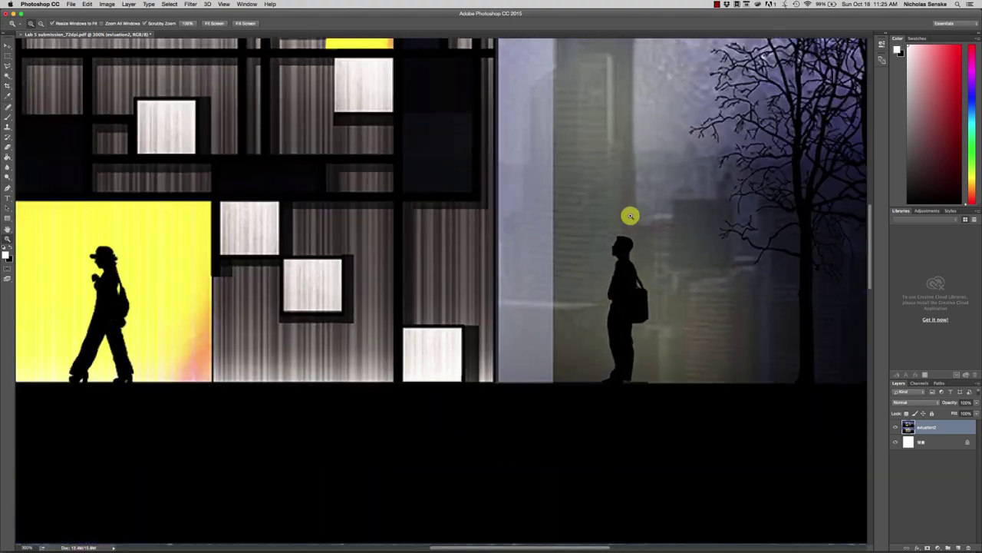
pyautogui.keyDown('alt'); pyautogui.click(629, 297); pyautogui.keyUp('alt')
pyautogui.keyDown('alt'); pyautogui.click(629, 297); pyautogui.keyUp('alt')
pyautogui.keyDown('alt'); pyautogui.click(629, 300); pyautogui.keyUp('alt')
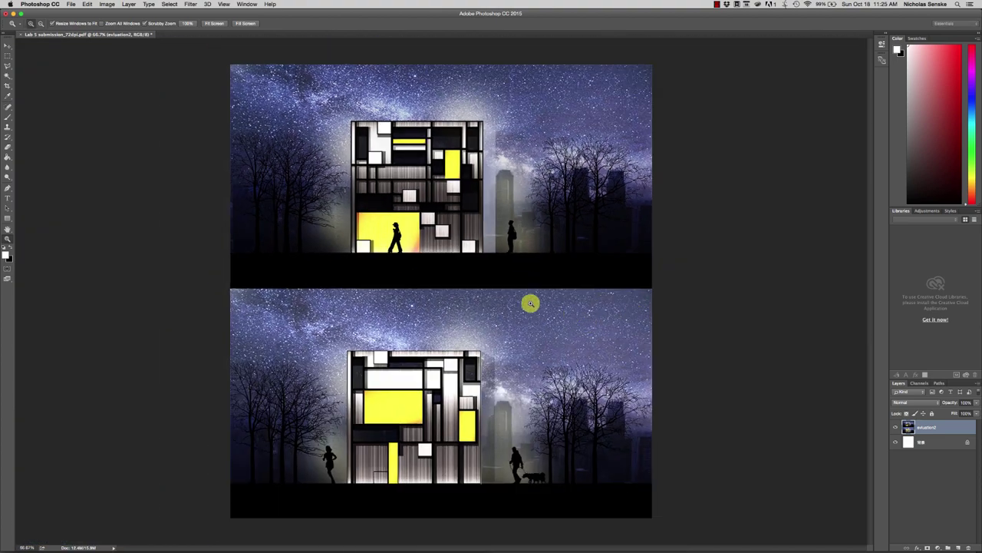
# Step: Save a Photoshop PDF copy to the Desktop as Lab 5 submission_150dpi copy.pdf, keeping the High Quality Print (Modified) preset
pyautogui.click(66, 4)
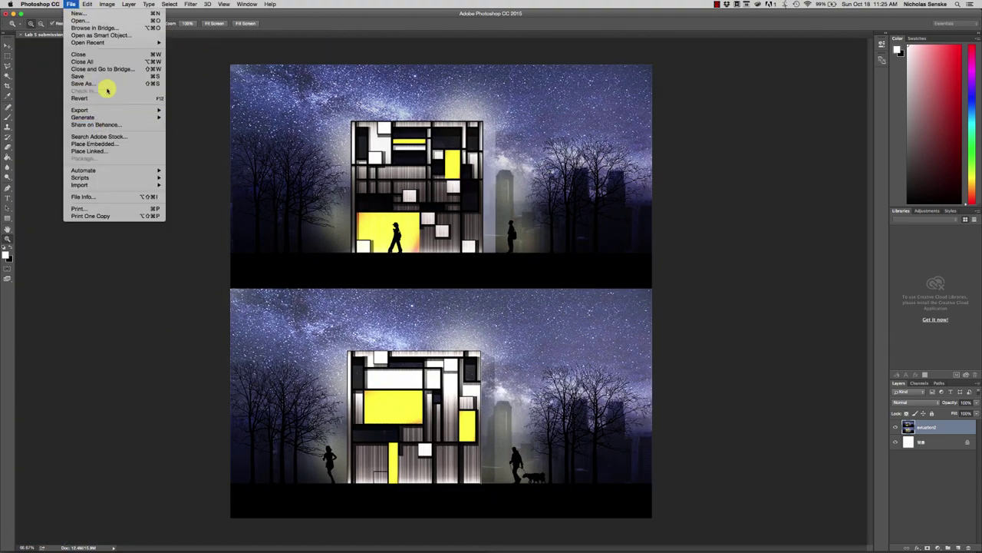
pyautogui.click(259, 125)
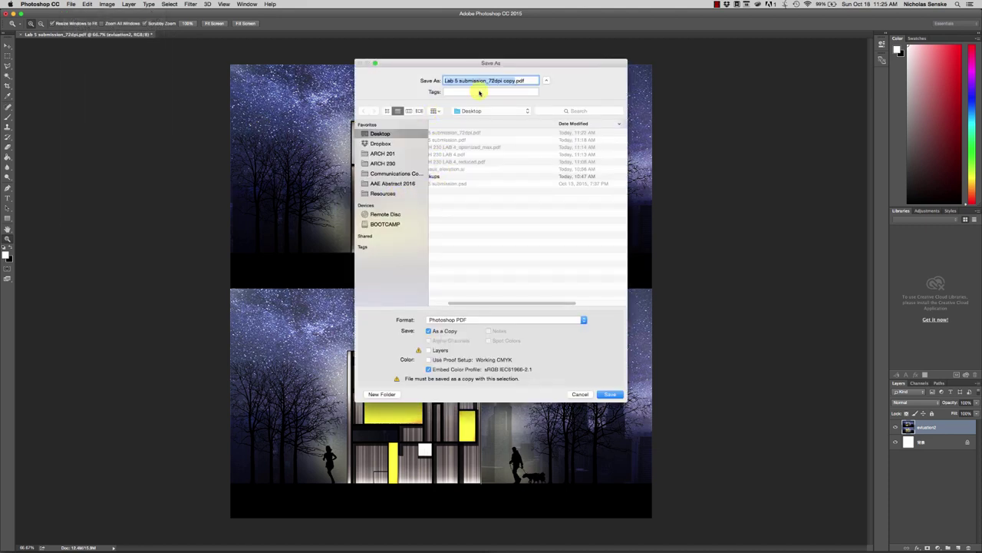
pyautogui.click(496, 80)
pyautogui.write('150')
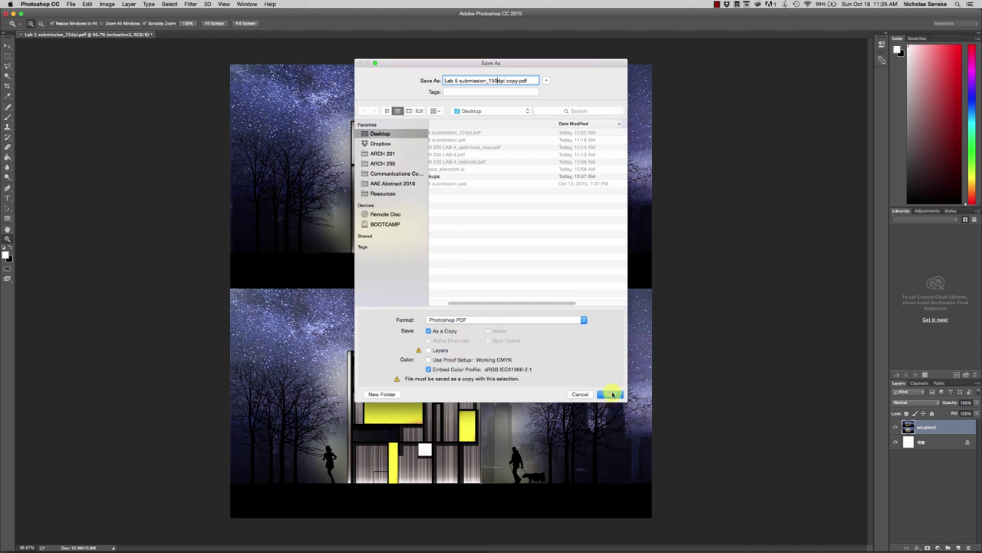
pyautogui.click(611, 393)
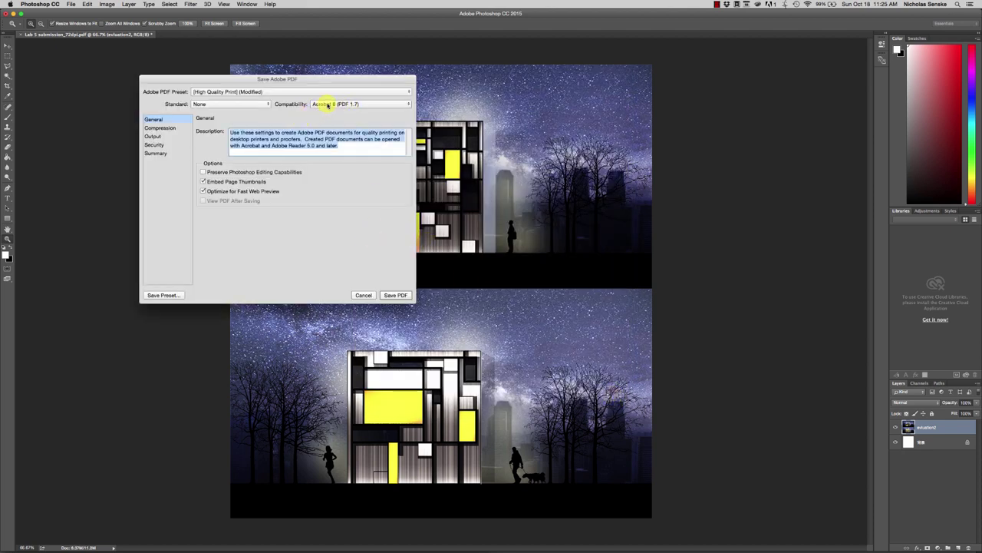
pyautogui.click(401, 294)
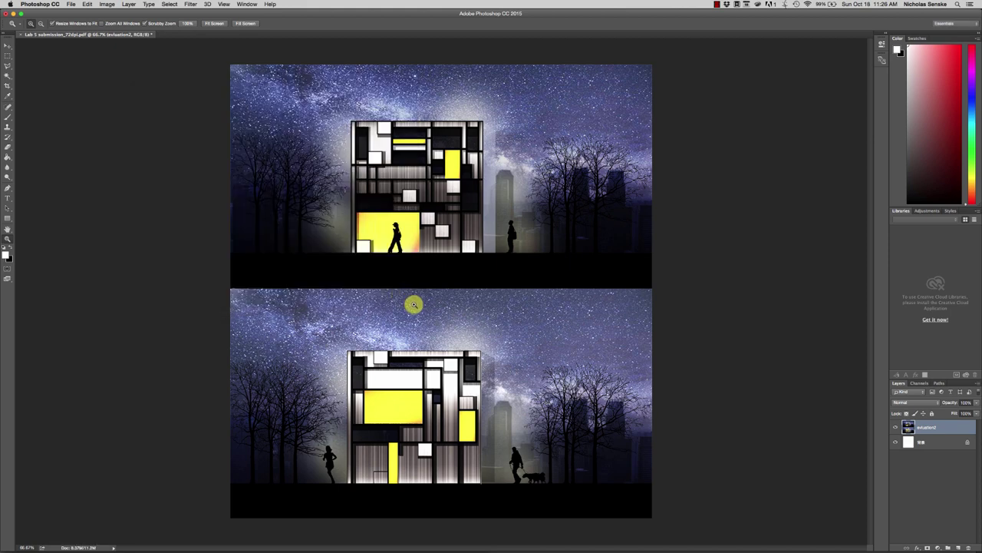
# Step: Switch to Finder, compare the Desktop file sizes of the 150dpi copy, 72dpi and original Lab 5 submission PDFs, and close the listing
pyautogui.moveTo(430, 548)
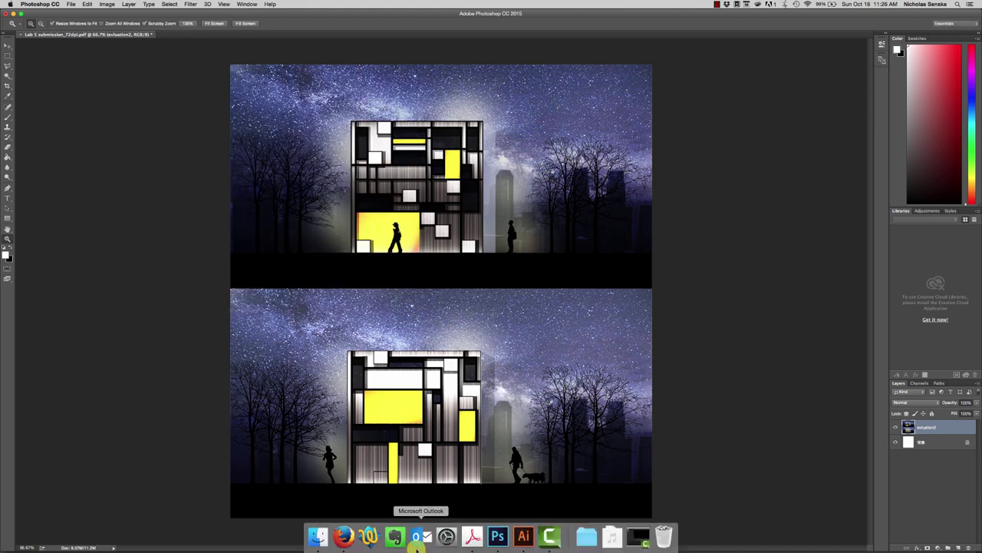
pyautogui.click(307, 537)
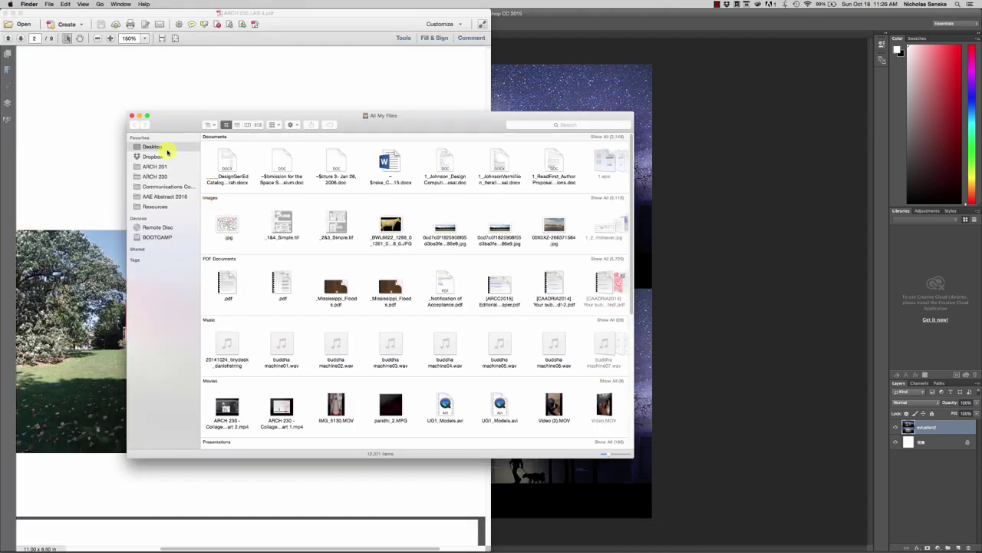
pyautogui.click(153, 146)
pyautogui.click(284, 146)
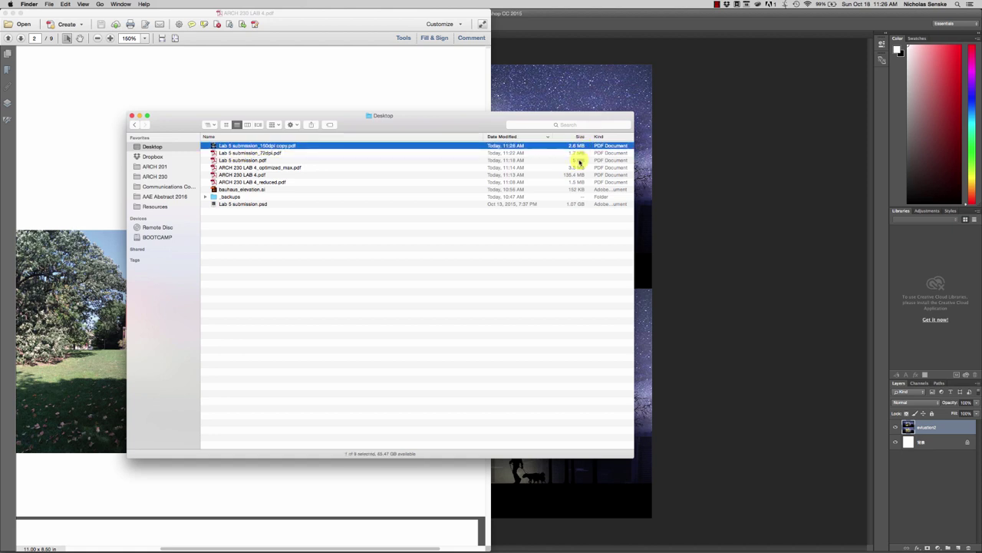
pyautogui.click(277, 153)
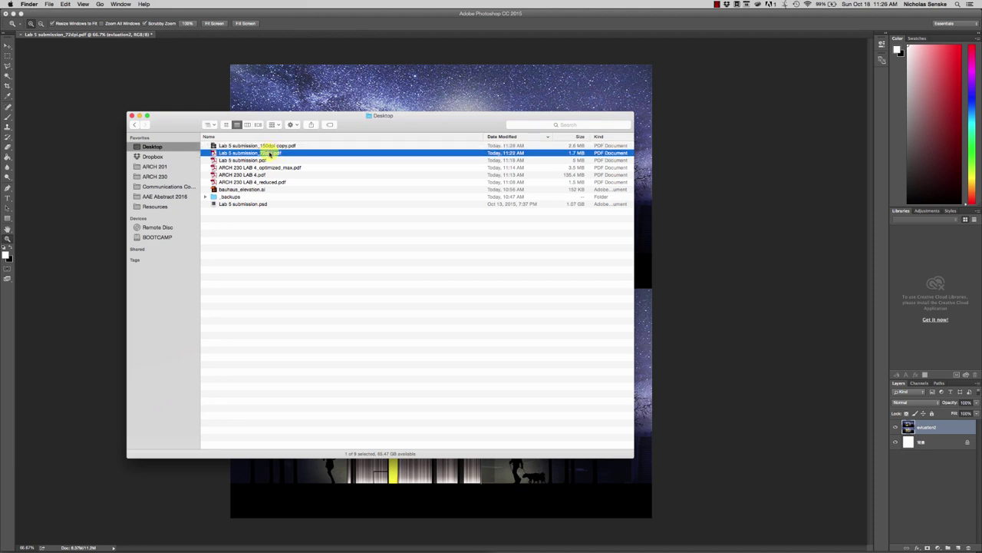
pyautogui.rightClick(267, 153)
pyautogui.click(253, 160)
pyautogui.click(132, 115)
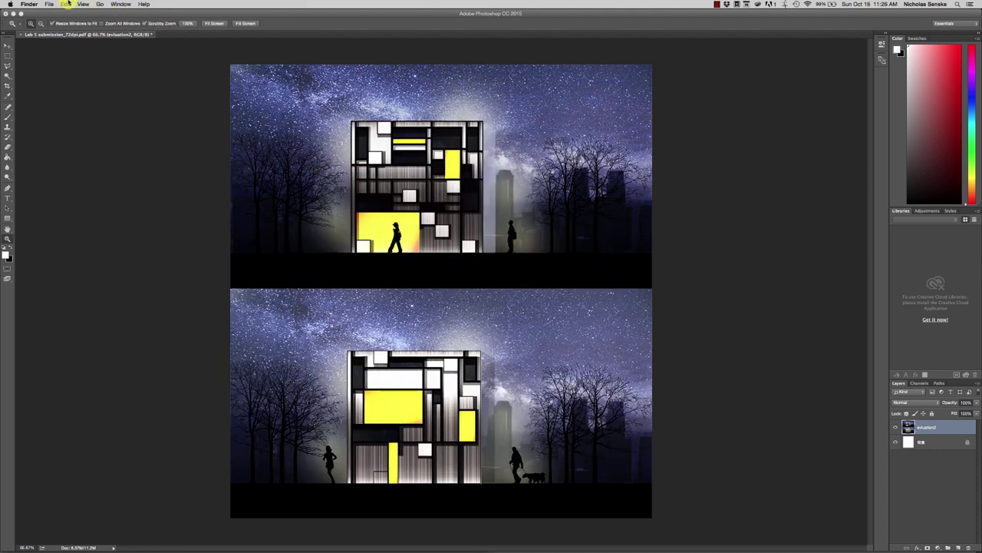
# Step: Return to Photoshop and resample the Lab 5 image at 72 pixels/inch
pyautogui.click(66, 4)
pyautogui.click(46, 77)
pyautogui.click(107, 4)
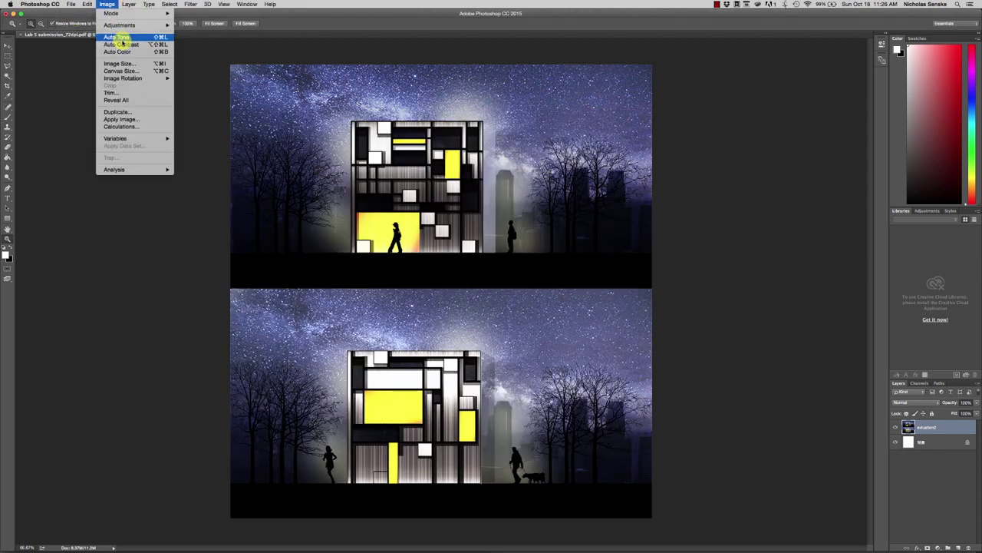
pyautogui.click(121, 64)
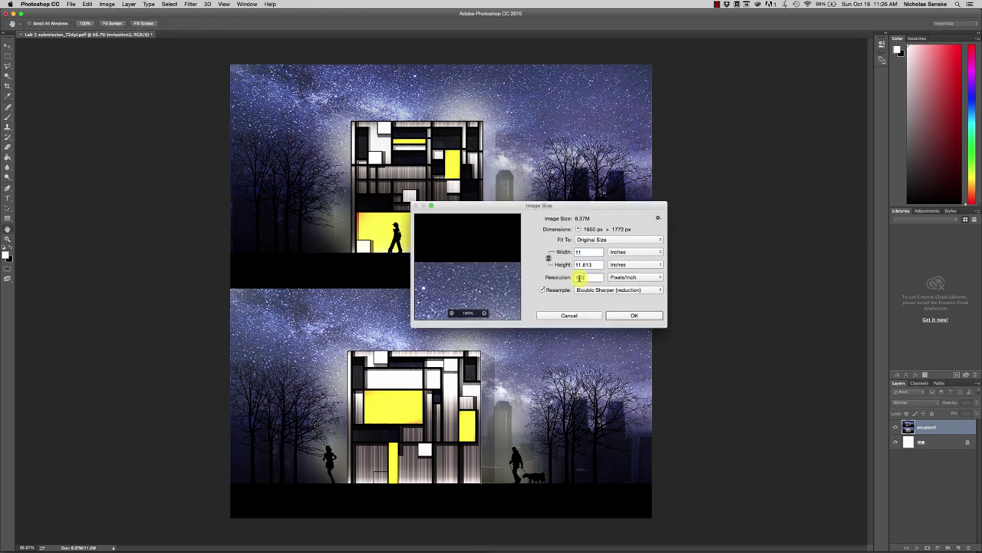
pyautogui.write('72')
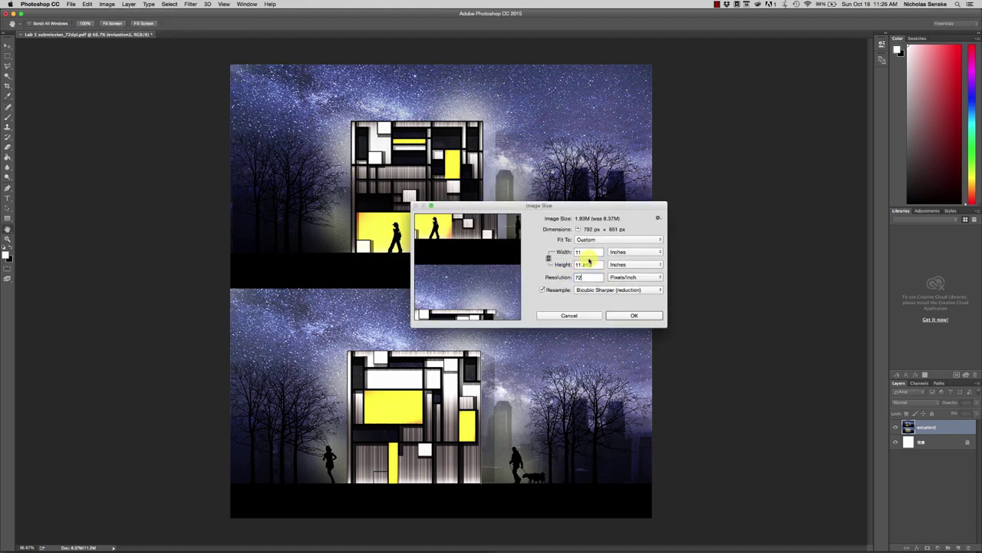
pyautogui.click(643, 317)
# Step: Save a Photoshop PDF copy to the Desktop as Lab 5 submission_72dpi TRUE.pdf, keeping the High Quality Print (Modified) preset
pyautogui.click(71, 4)
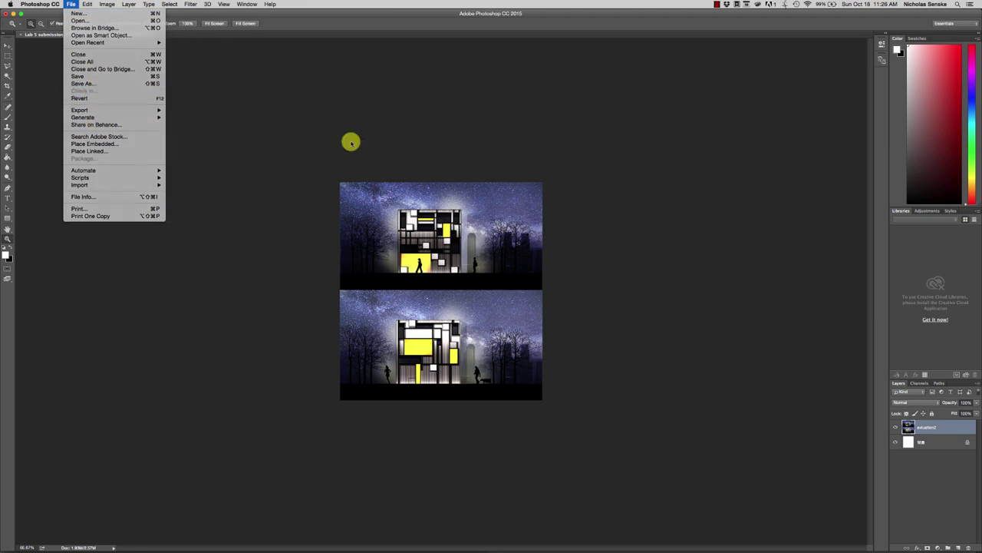
pyautogui.press('super+shift+s')
pyautogui.click(502, 81)
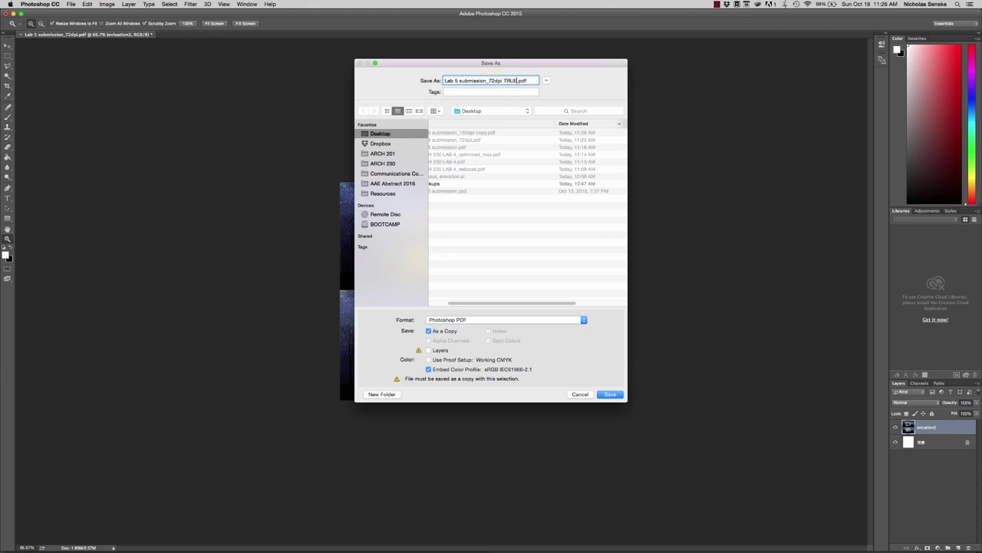
pyautogui.click(601, 391)
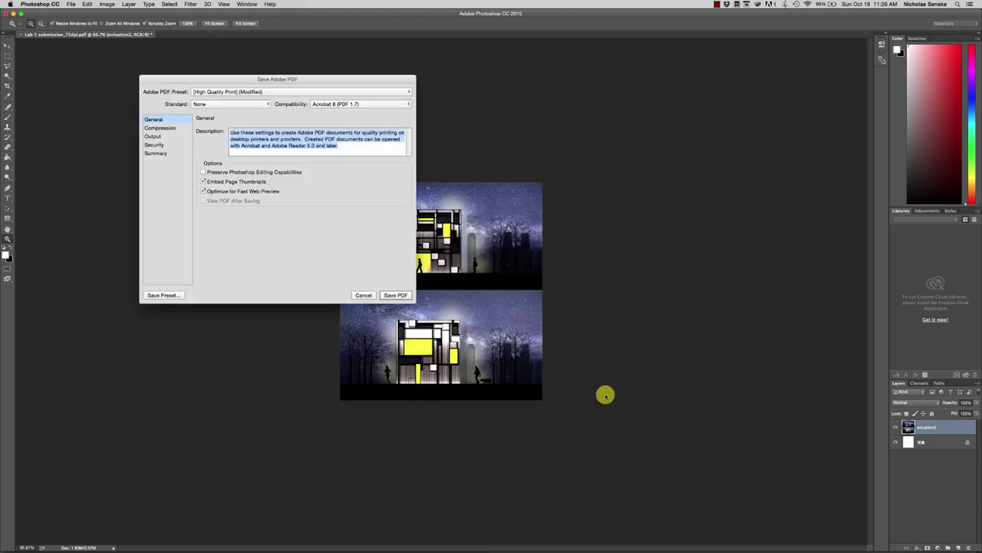
pyautogui.click(395, 296)
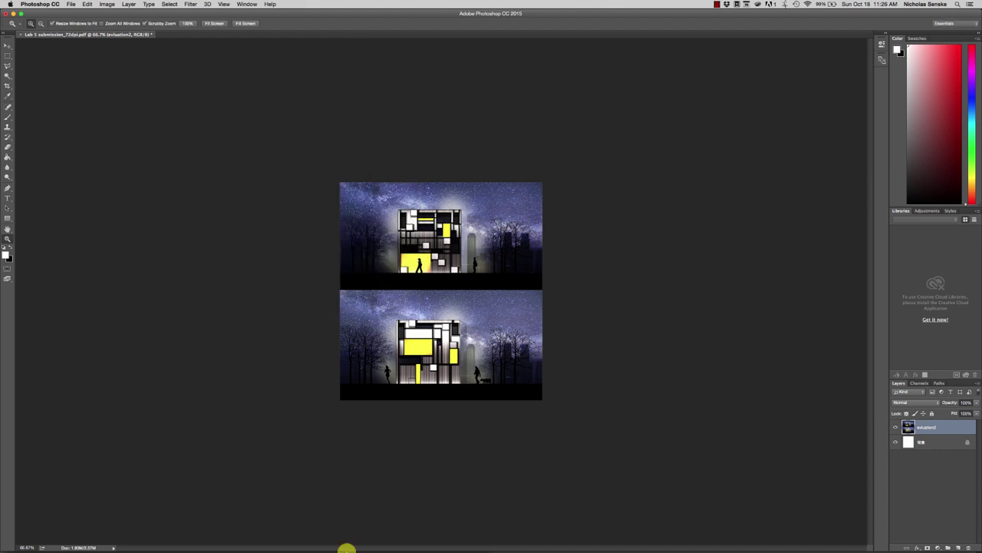
# Step: Switch to Finder, check the file size of Lab 5 submission_72dpi TRUE.pdf on the Desktop and preview its quality
pyautogui.click(318, 535)
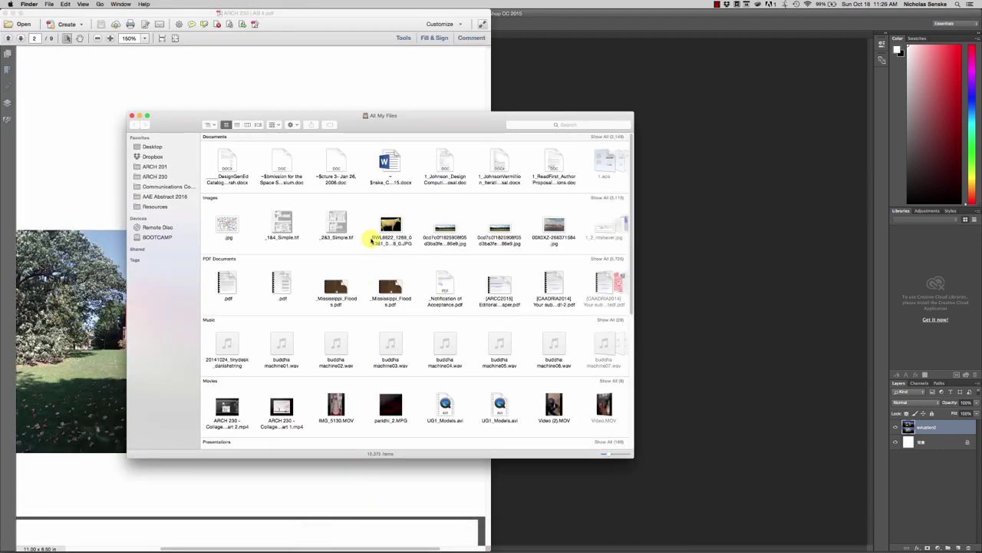
pyautogui.click(161, 147)
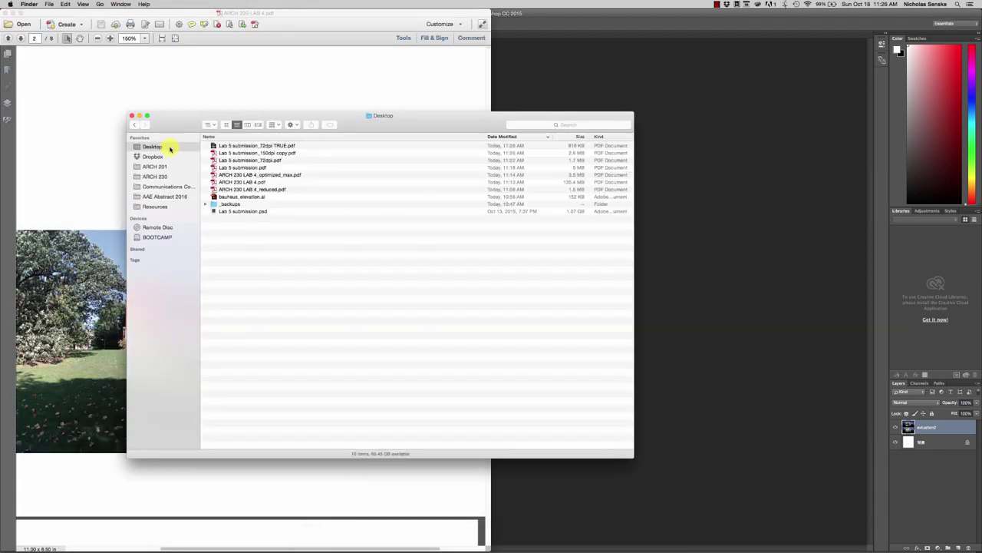
pyautogui.click(261, 146)
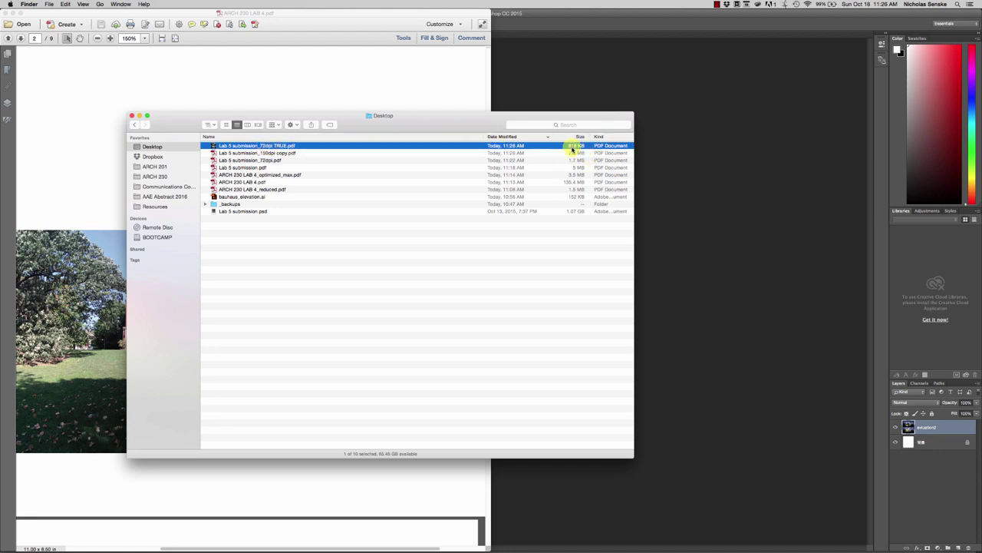
pyautogui.press('space')
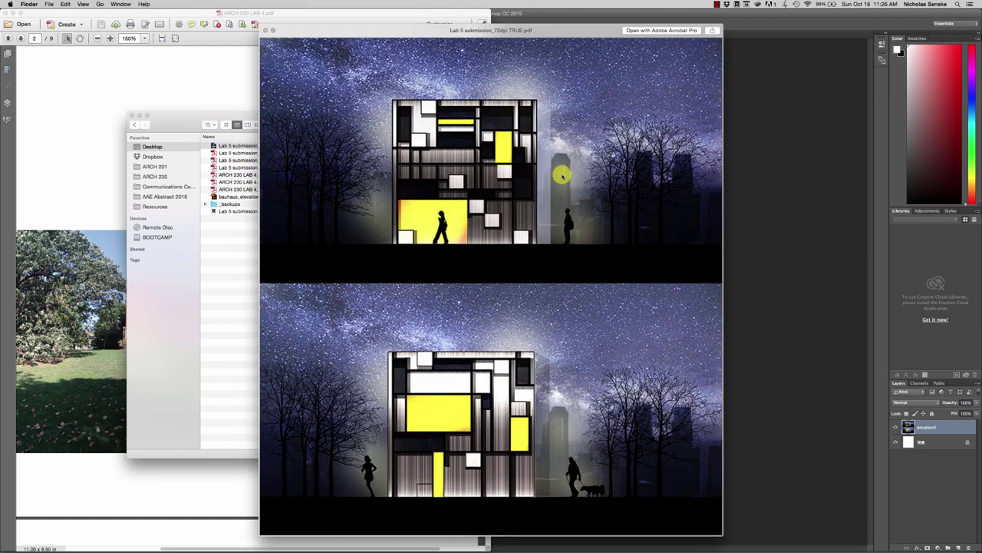
pyautogui.press('space')
# Step: Preview the 150dpi copy, 72dpi and original Lab 5 submission PDFs in turn to compare quality, and close the file listing
pyautogui.press('Down')
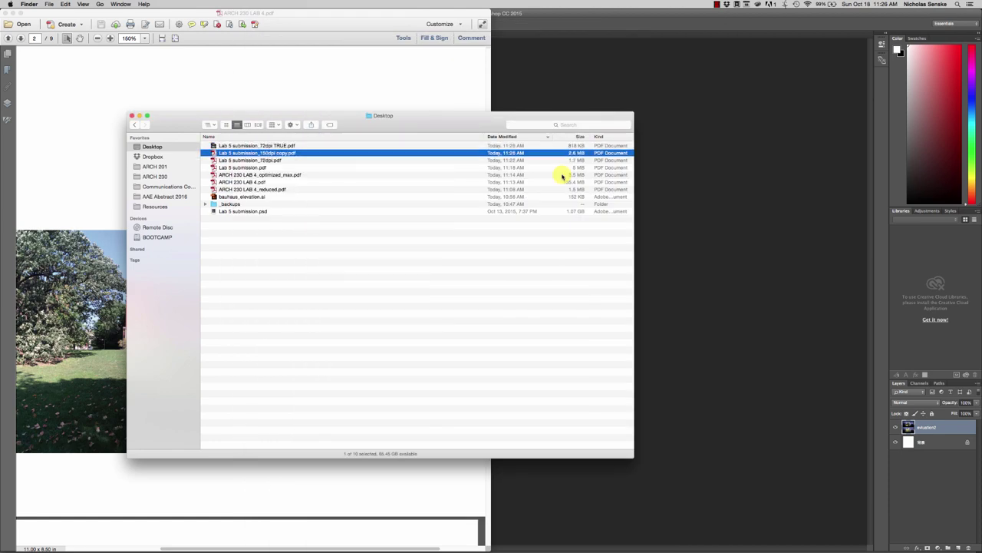
pyautogui.press('space')
pyautogui.press('space')
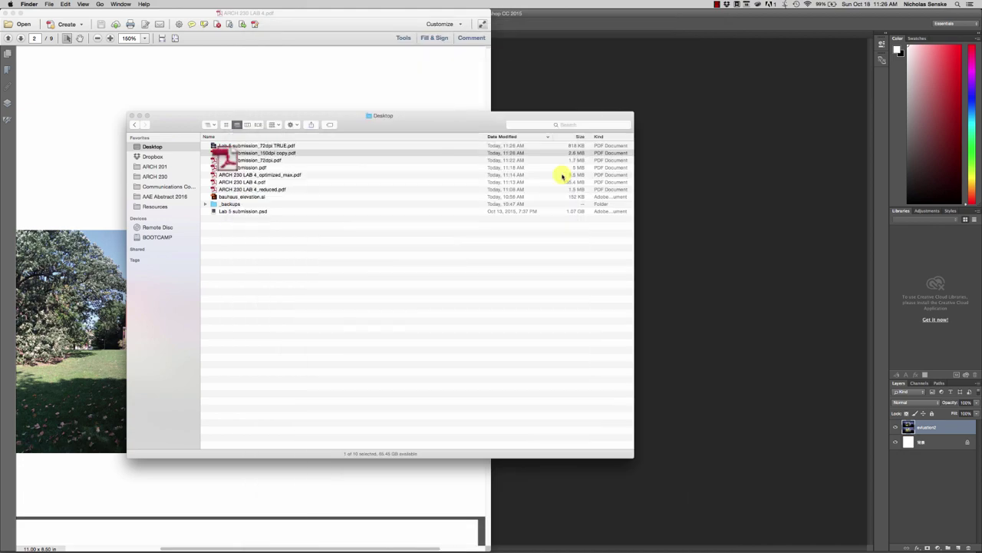
pyautogui.press('Down')
pyautogui.press('space')
pyautogui.press('space')
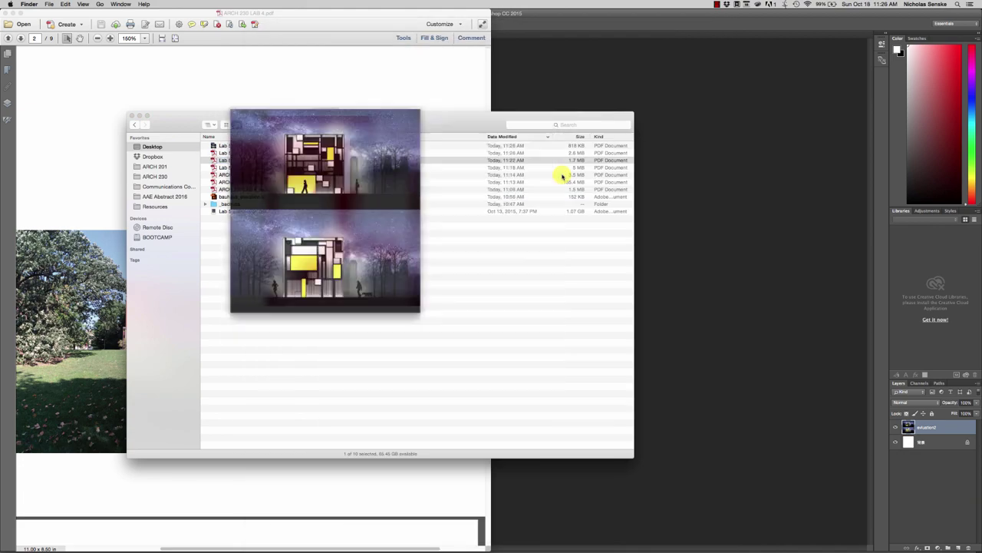
pyautogui.press('Down')
pyautogui.press('space')
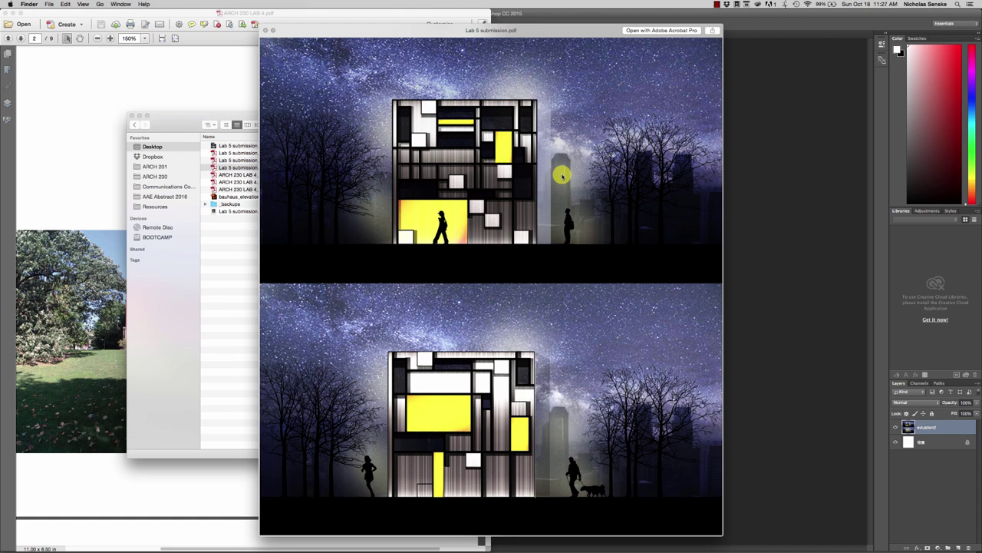
pyautogui.press('space')
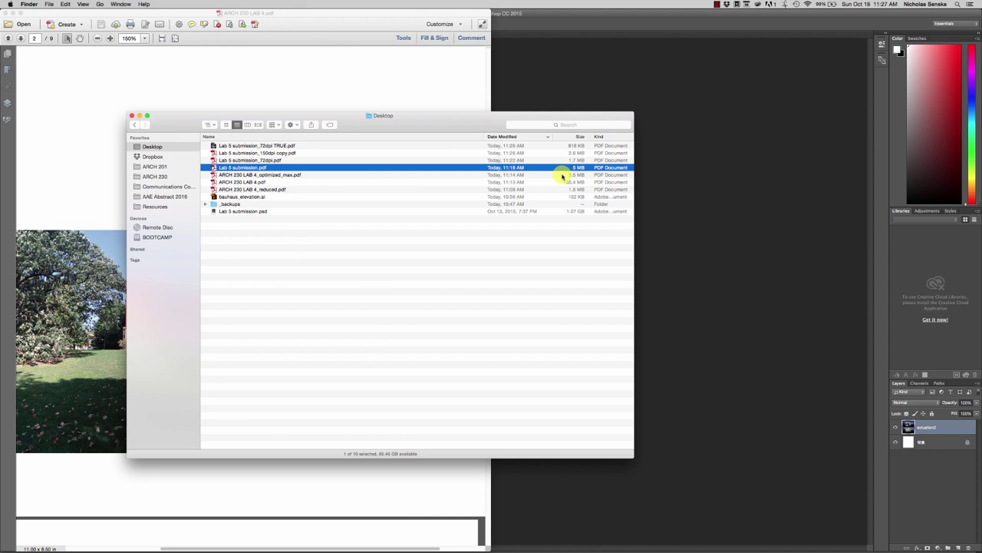
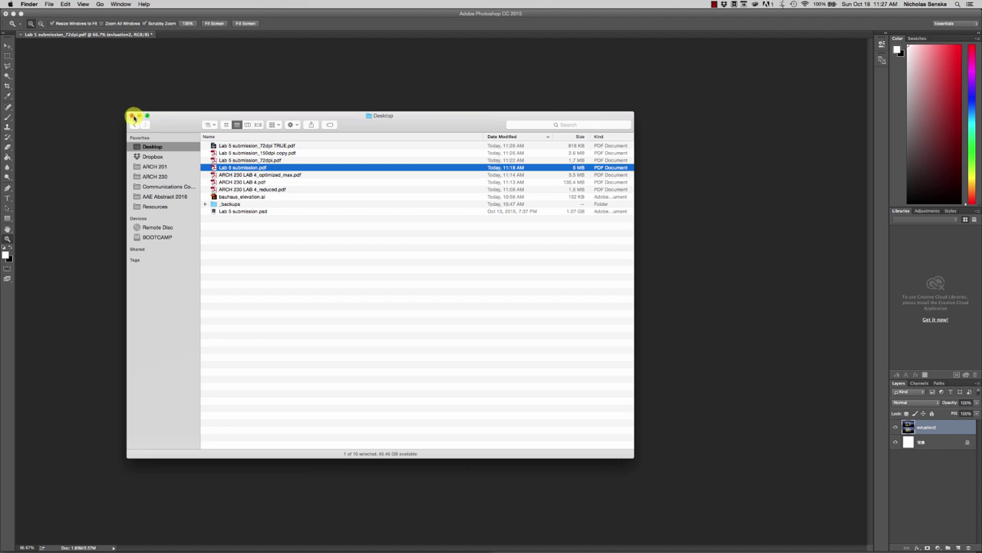
pyautogui.click(132, 117)
# Step: Inspect the 72 pixels/inch image in Photoshop at 200% around the upper elevation, and return to 100%
pyautogui.click(454, 272)
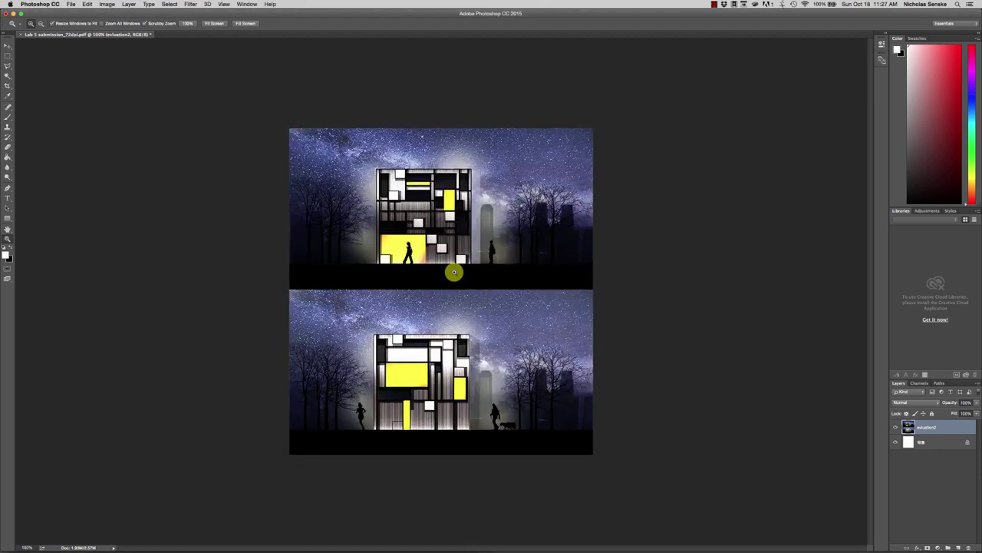
pyautogui.click(455, 267)
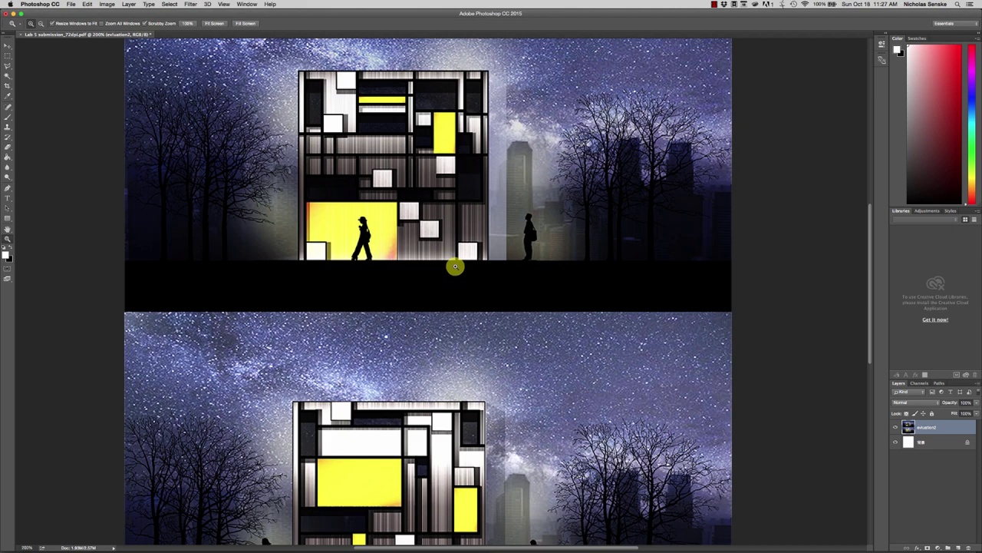
pyautogui.keyDown('alt'); pyautogui.click(455, 266); pyautogui.keyUp('alt')
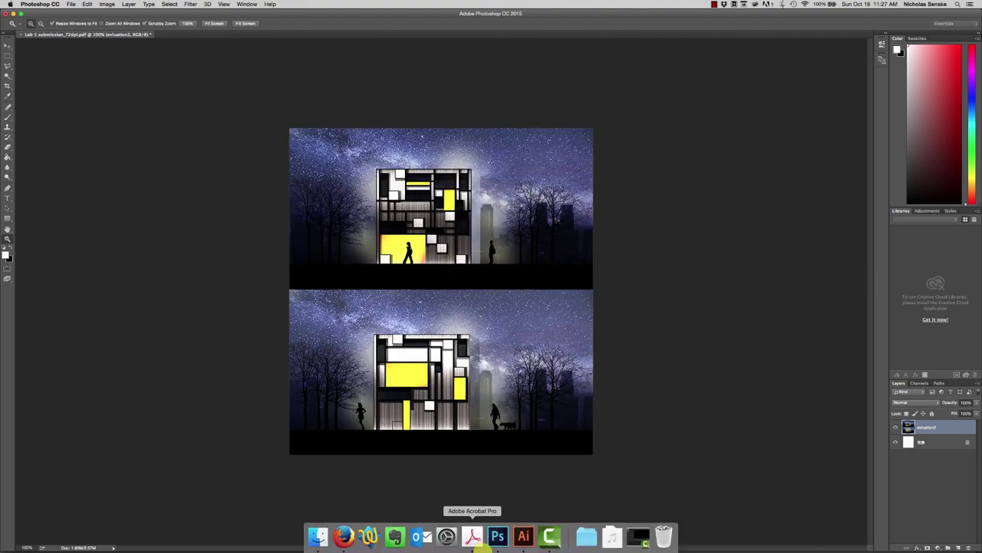
# Step: Check the file size of bauhaus_elevation.ai on the Desktop in Finder, preview the drawing, and switch to it in Illustrator
pyautogui.click(522, 535)
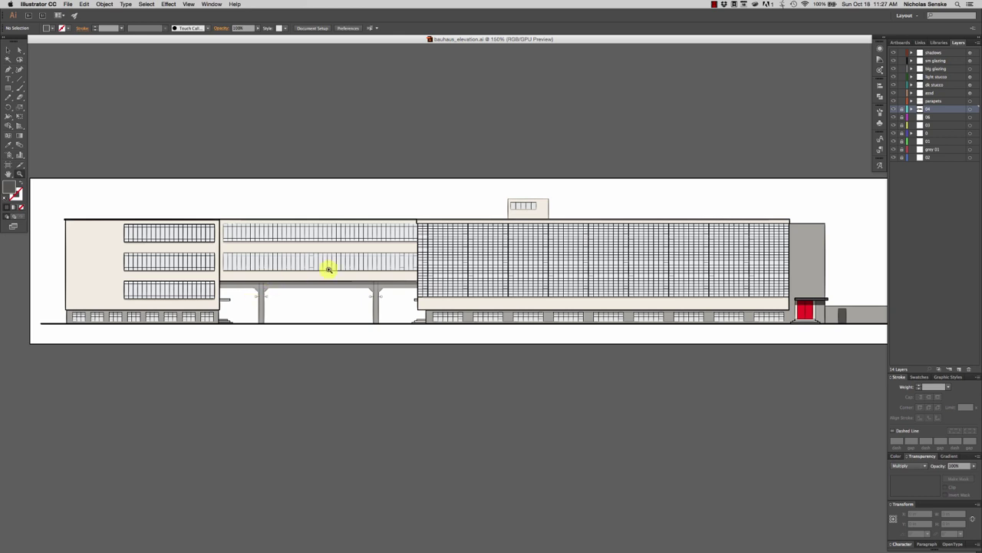
pyautogui.click(317, 538)
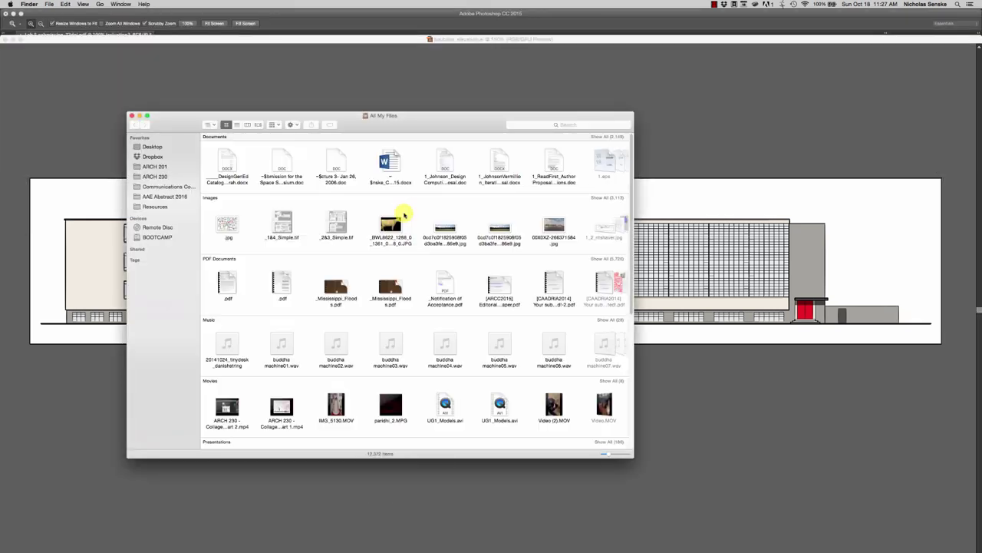
pyautogui.click(195, 147)
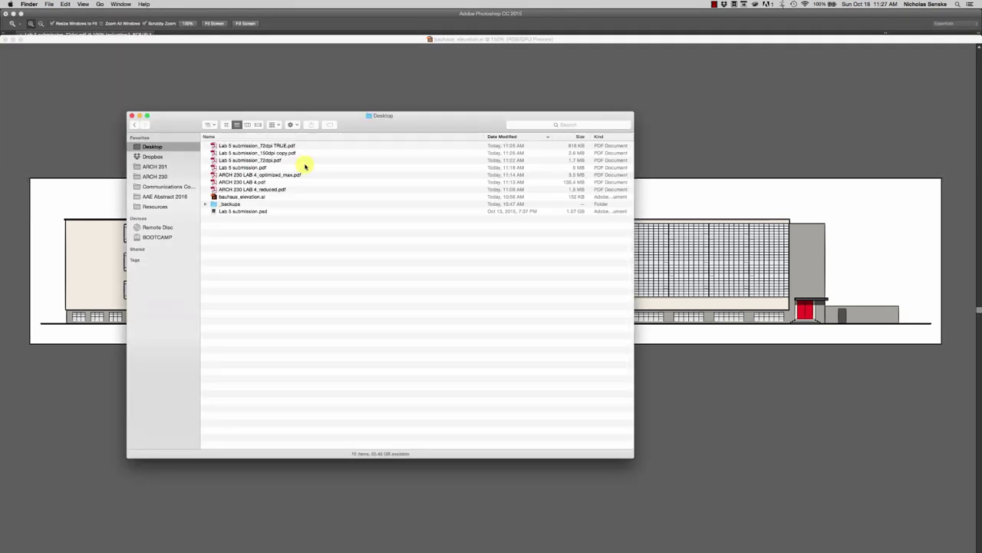
pyautogui.click(258, 198)
pyautogui.press('space')
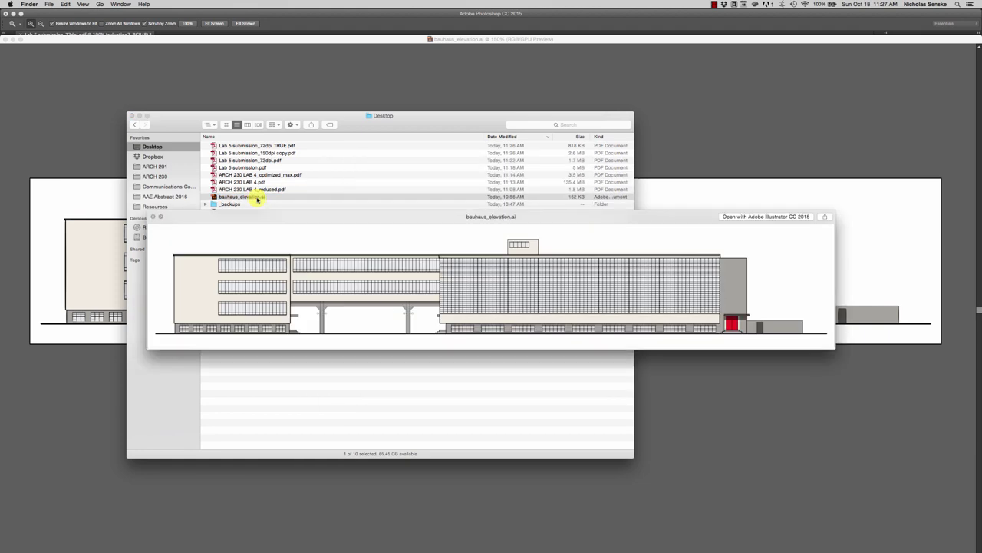
pyautogui.press('space')
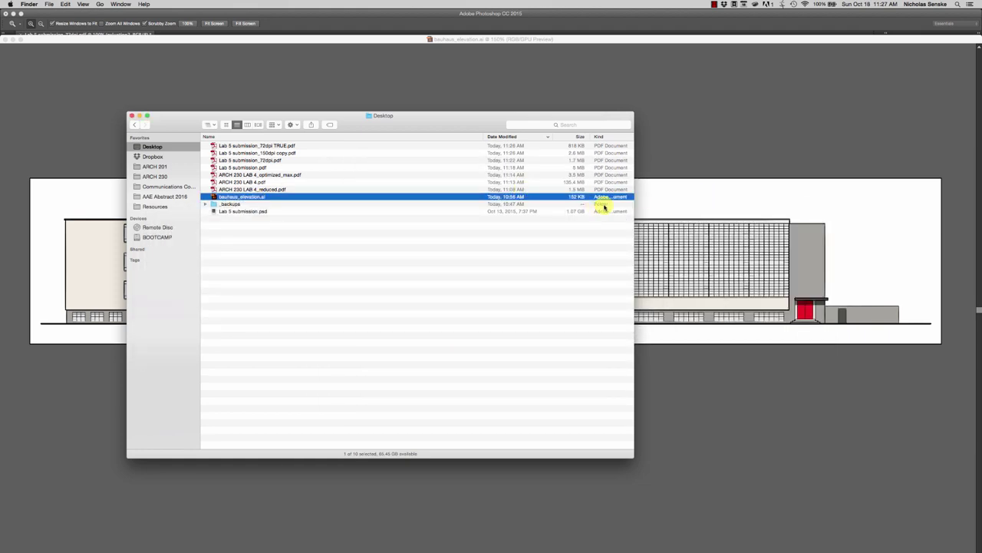
pyautogui.click(653, 169)
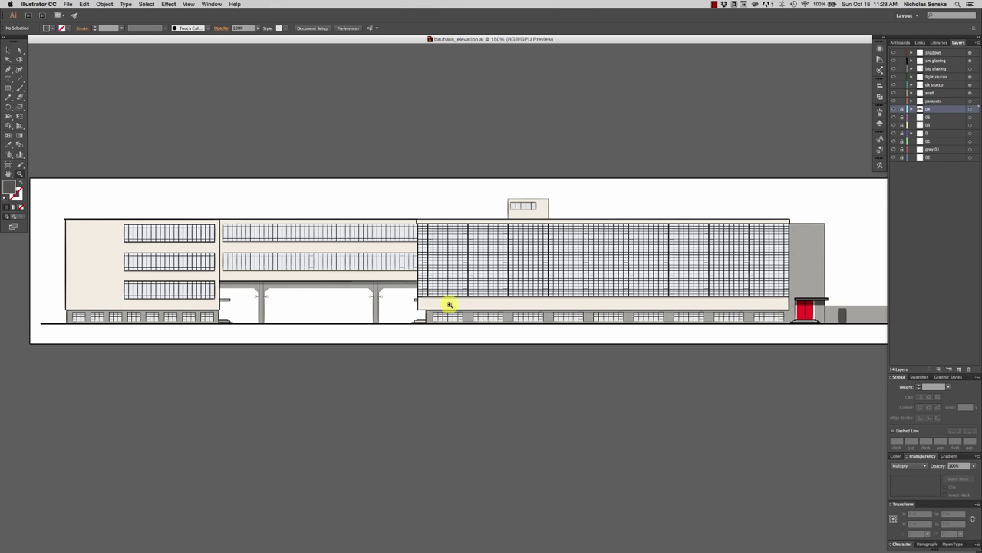
# Step: Examine the vector linework of the Bauhaus elevation up close around the small stairs beside the glazed wing
pyautogui.click(440, 302)
pyautogui.click(494, 314)
pyautogui.click(492, 315)
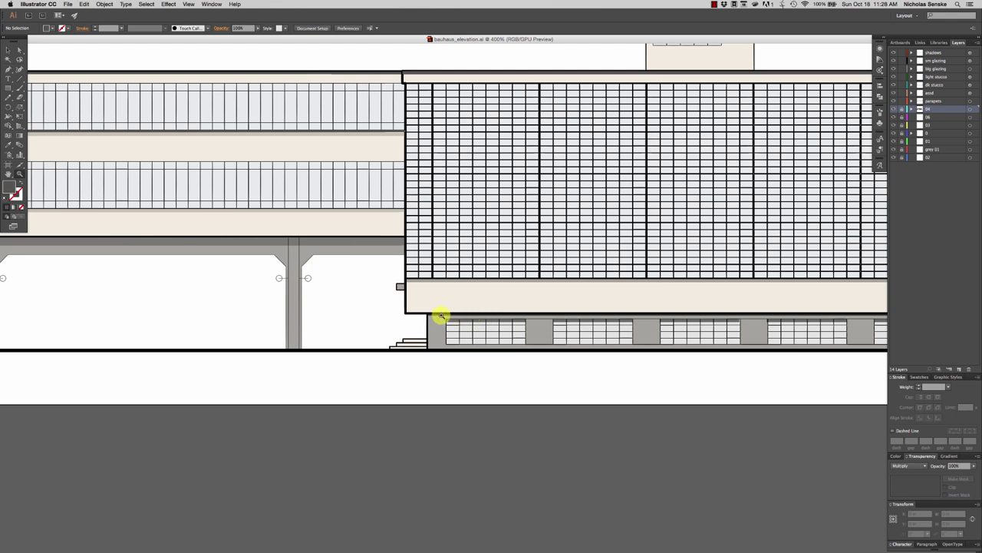
pyautogui.click(438, 330)
pyautogui.click(487, 324)
pyautogui.click(524, 307)
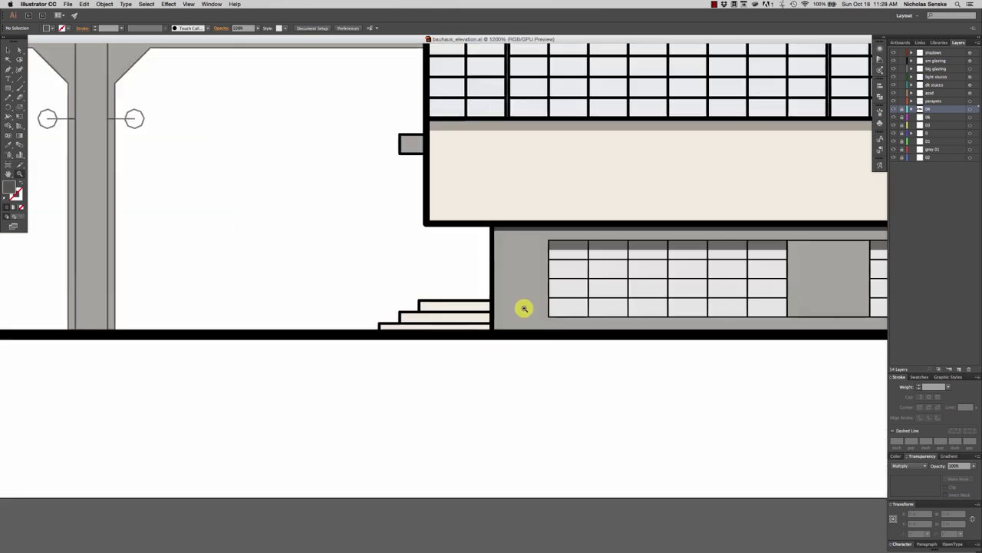
pyautogui.click(485, 296)
pyautogui.click(485, 296)
pyautogui.click(422, 303)
pyautogui.click(410, 320)
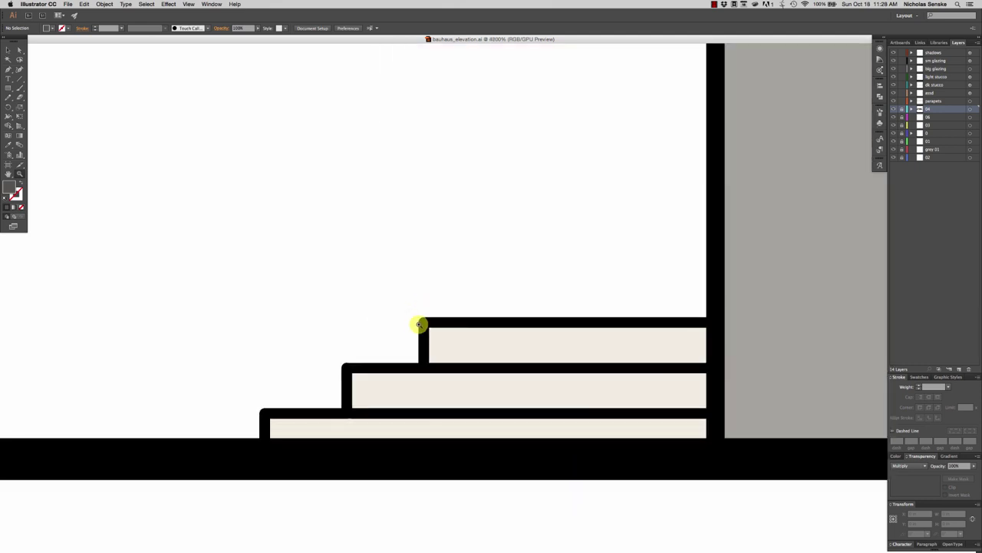
# Step: Examine the rounded outline corner of the uppermost stair at extreme magnification to judge the vector edge sharpness
pyautogui.click(419, 325)
pyautogui.click(493, 286)
pyautogui.click(498, 291)
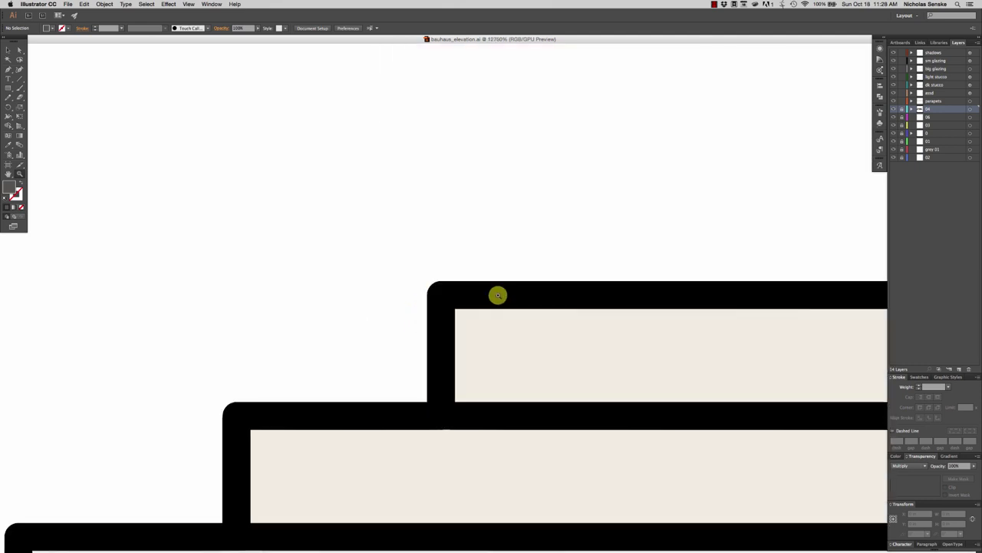
pyautogui.click(452, 294)
pyautogui.click(483, 353)
pyautogui.click(484, 350)
pyautogui.click(452, 299)
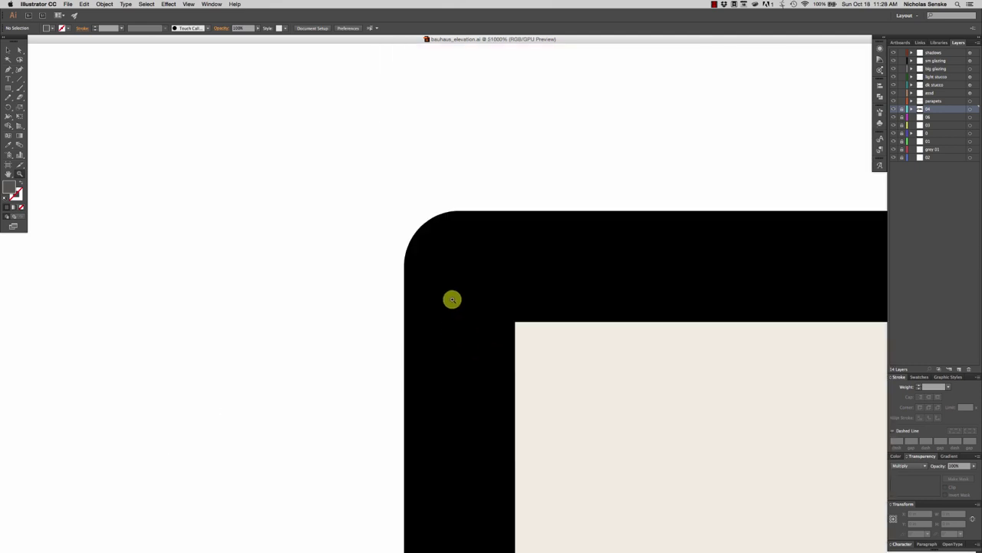
pyautogui.click(455, 292)
pyautogui.scroll(3, 660, 248)
pyautogui.moveTo(675, 342); pyautogui.dragTo(425, 191)
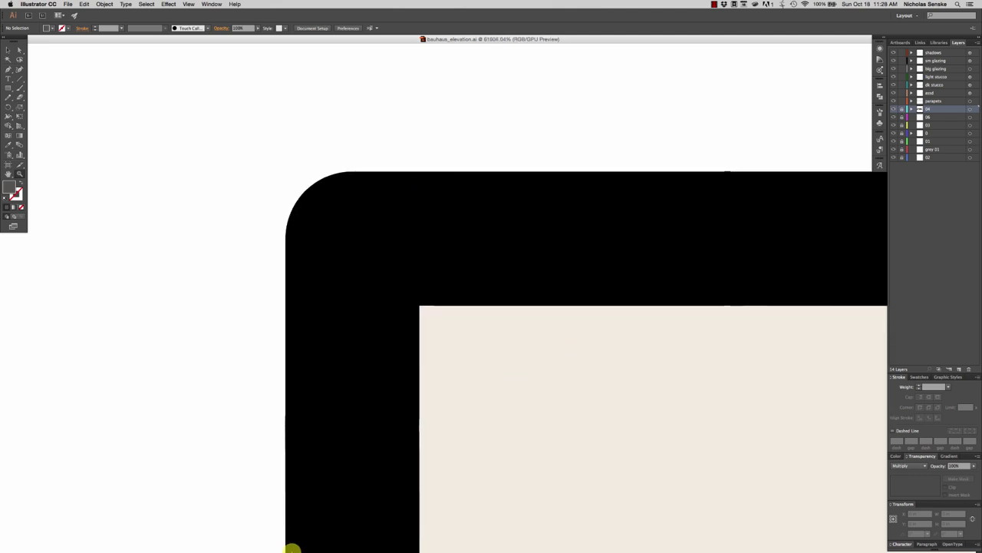
# Step: Examine the pixels of the upper elevation's standing silhouette in Photoshop, and switch back to the vector stair corner in Illustrator
pyautogui.moveTo(292, 548)
pyautogui.click(497, 536)
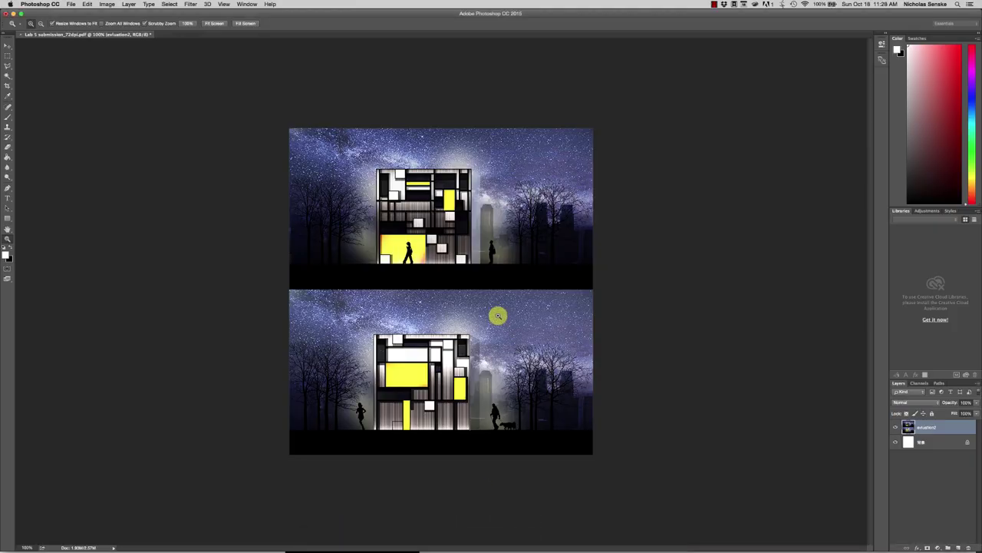
pyautogui.moveTo(487, 241); pyautogui.dragTo(485, 243)
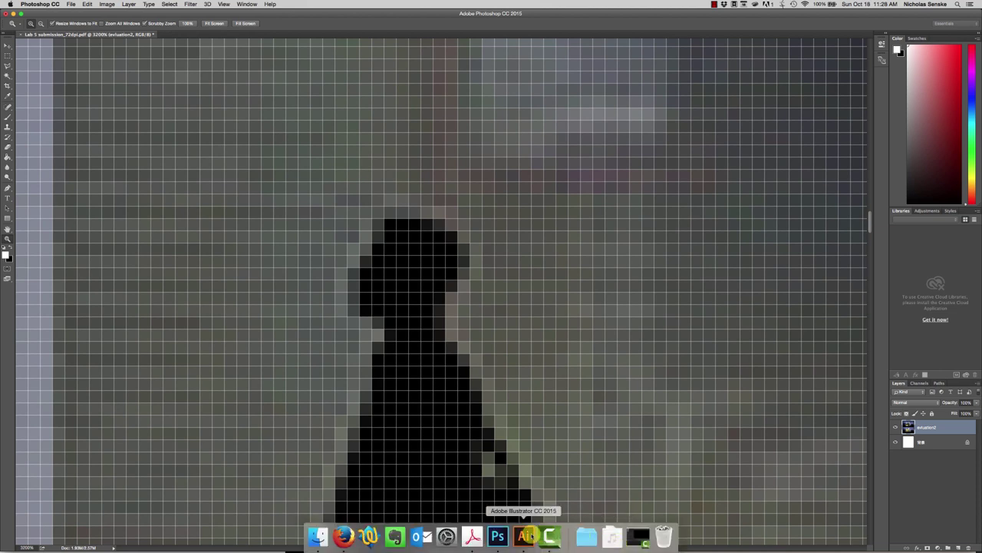
pyautogui.click(525, 536)
pyautogui.keyDown('alt'); pyautogui.click(511, 305); pyautogui.keyUp('alt')
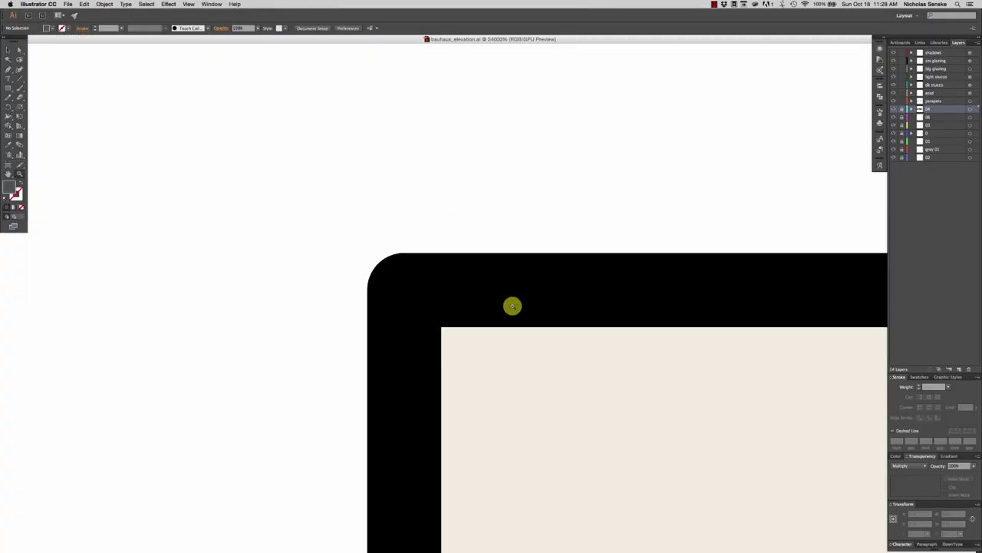
# Step: Start saving the whole Bauhaus elevation to the Desktop in Adobe PDF (pdf) format, keeping the name bauhaus_elevation
pyautogui.keyDown('alt'); pyautogui.click(513, 306); pyautogui.keyUp('alt')
pyautogui.keyDown('alt'); pyautogui.click(512, 307); pyautogui.keyUp('alt')
pyautogui.keyDown('alt'); pyautogui.click(513, 306); pyautogui.keyUp('alt')
pyautogui.keyDown('alt'); pyautogui.click(512, 306); pyautogui.keyUp('alt')
pyautogui.keyDown('alt'); pyautogui.click(513, 307); pyautogui.keyUp('alt')
pyautogui.keyDown('alt'); pyautogui.click(511, 305); pyautogui.keyUp('alt')
pyautogui.scroll(2, 502, 298)
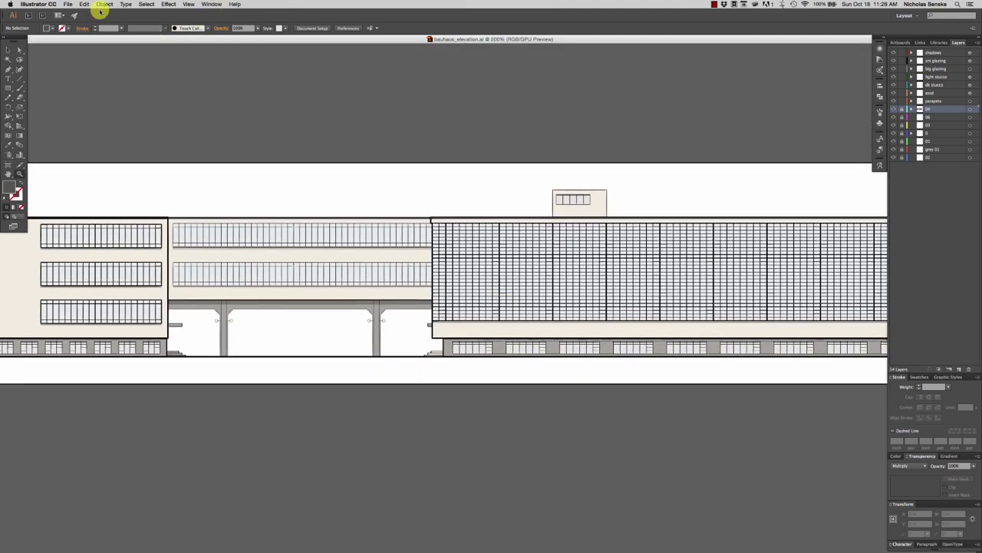
pyautogui.click(68, 4)
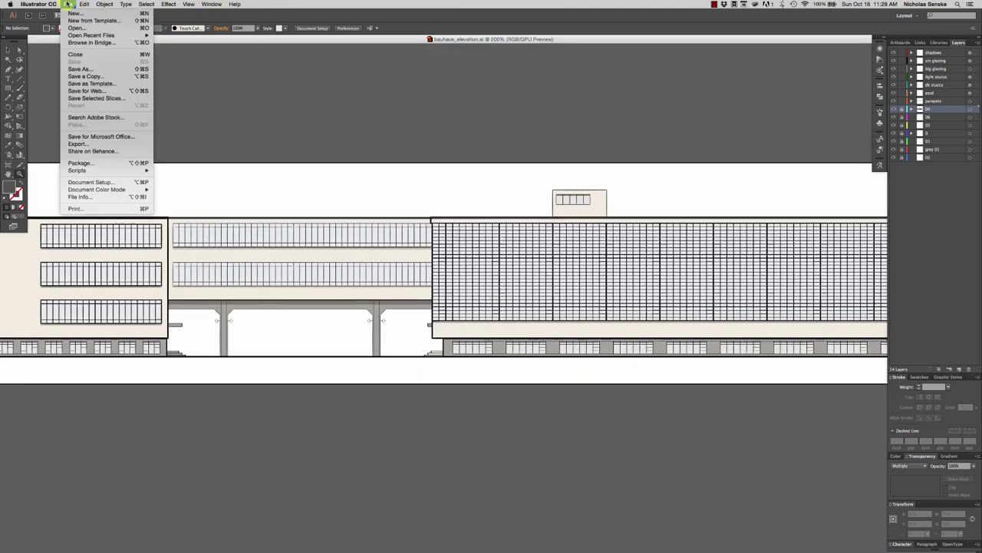
pyautogui.click(85, 69)
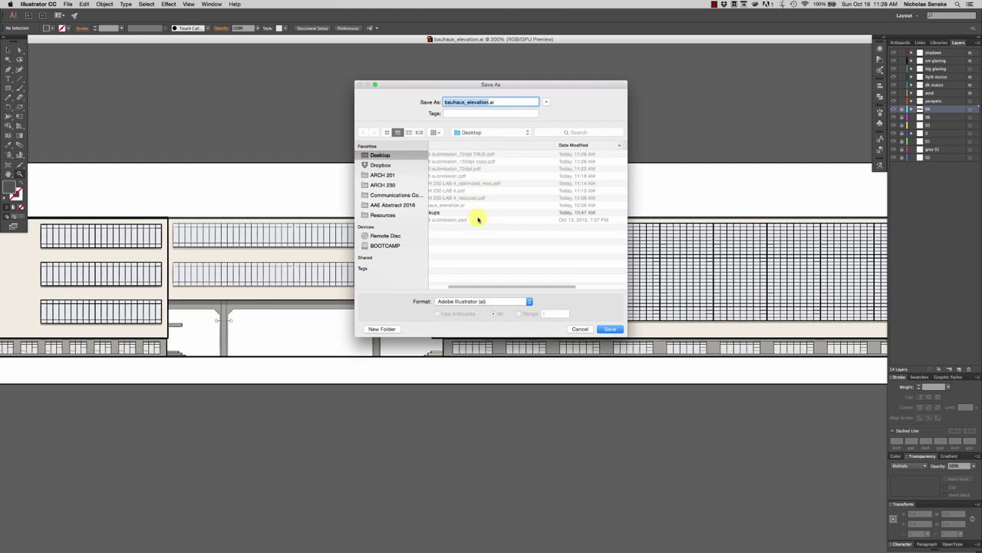
pyautogui.click(505, 304)
pyautogui.click(500, 322)
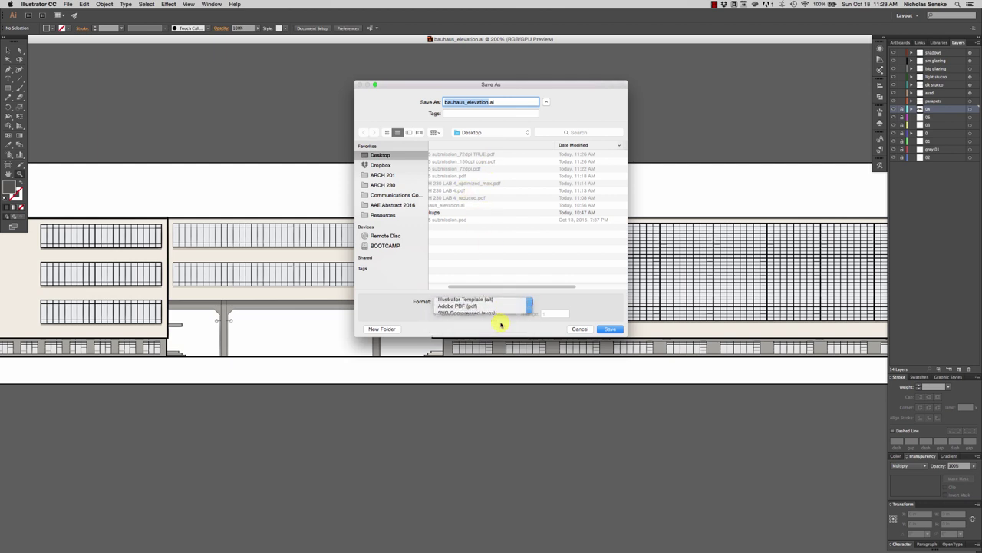
pyautogui.click(606, 328)
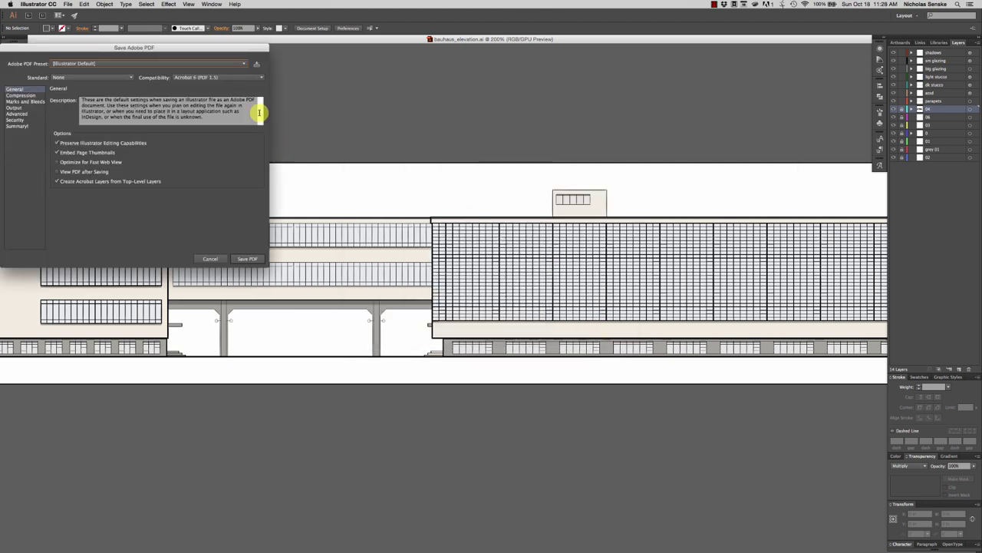
# Step: Save the PDF with Acrobat 8 (PDF 1.7) compatibility and fast web view optimization, without Illustrator editing capabilities or Acrobat layers
pyautogui.click(83, 144)
pyautogui.click(184, 77)
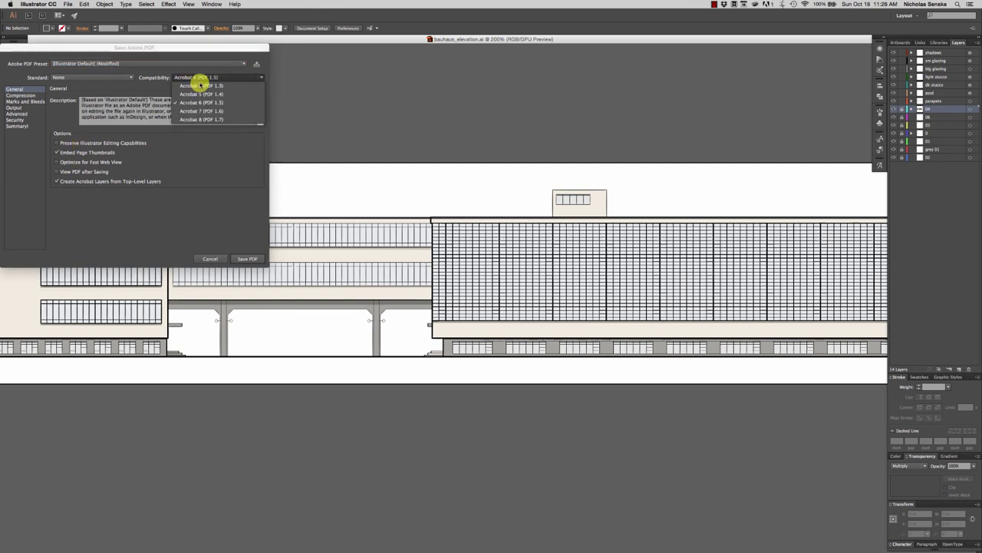
pyautogui.click(205, 116)
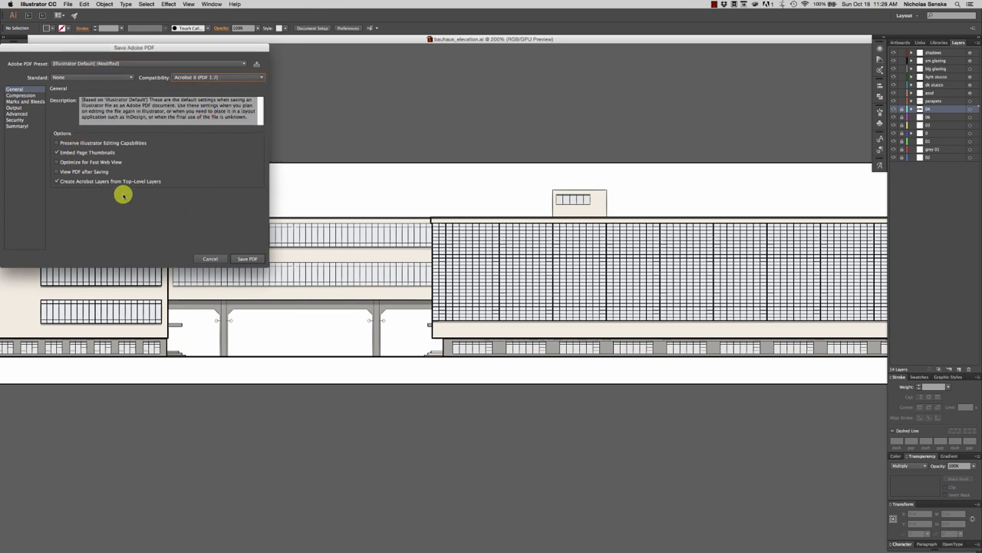
pyautogui.click(100, 162)
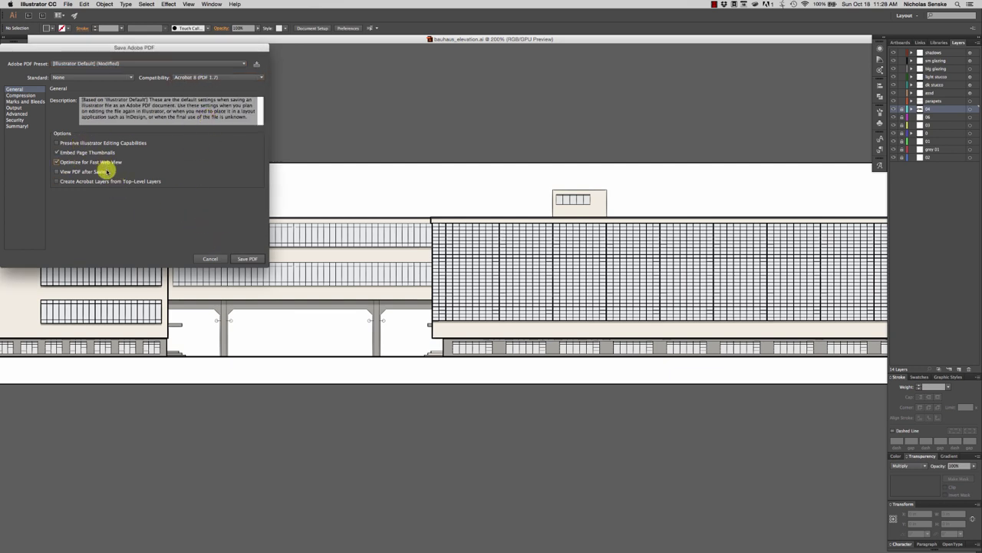
pyautogui.click(248, 260)
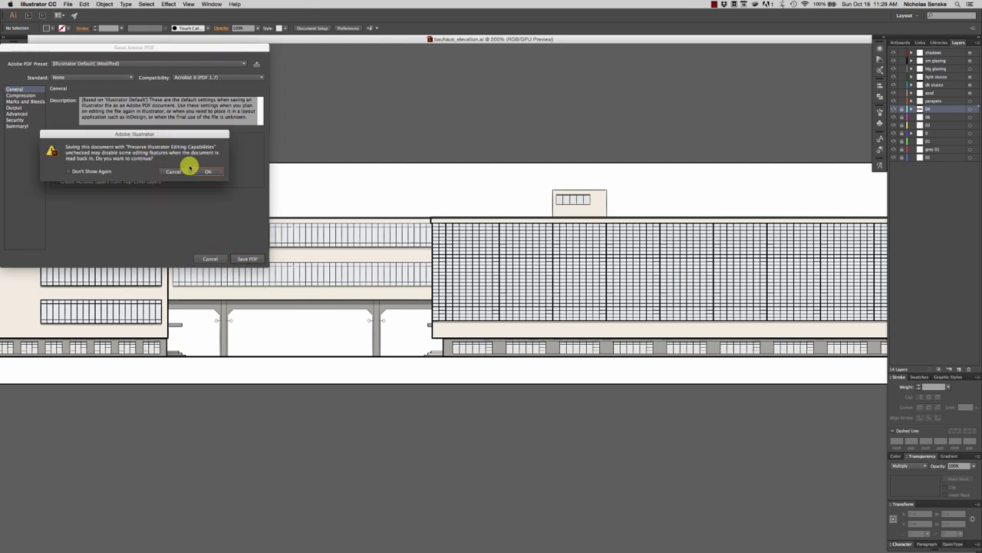
pyautogui.click(203, 169)
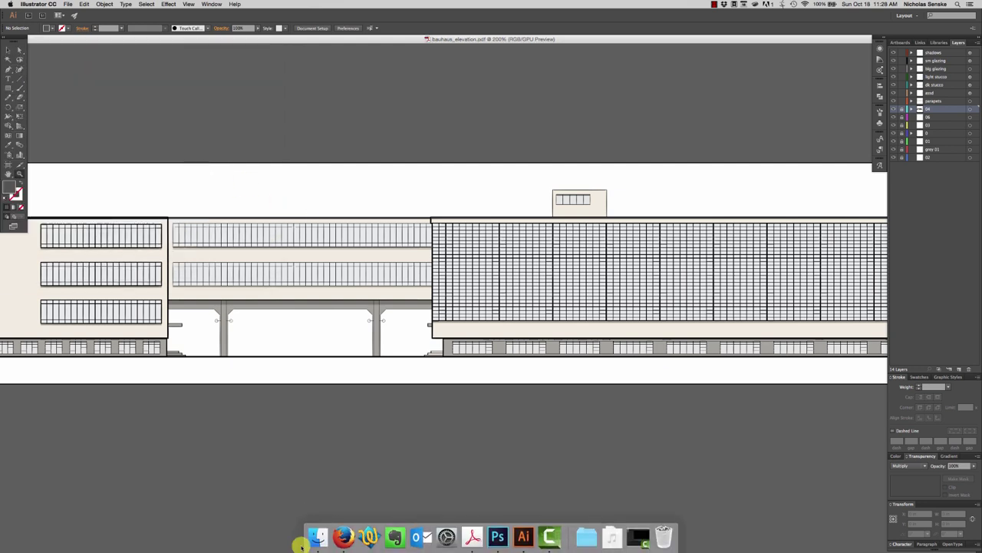
# Step: Switch to Finder, check the file size of bauhaus_elevation.pdf on the Desktop, and open it in Acrobat
pyautogui.click(320, 537)
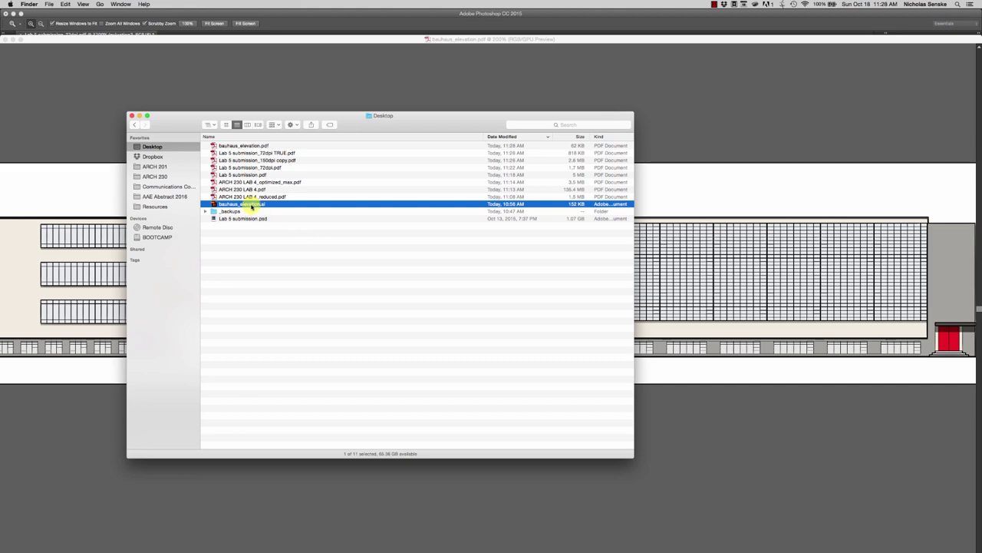
pyautogui.click(266, 146)
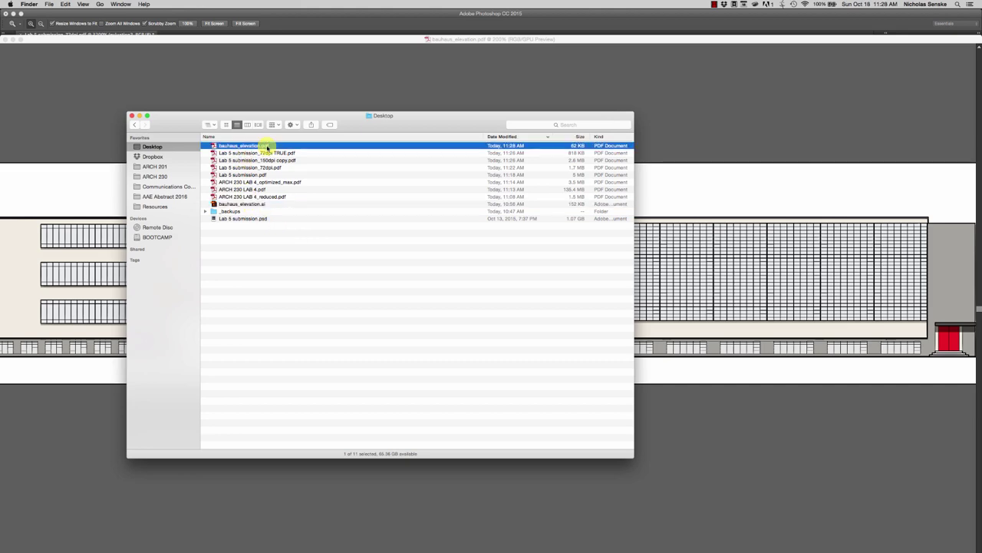
pyautogui.doubleClick(267, 146)
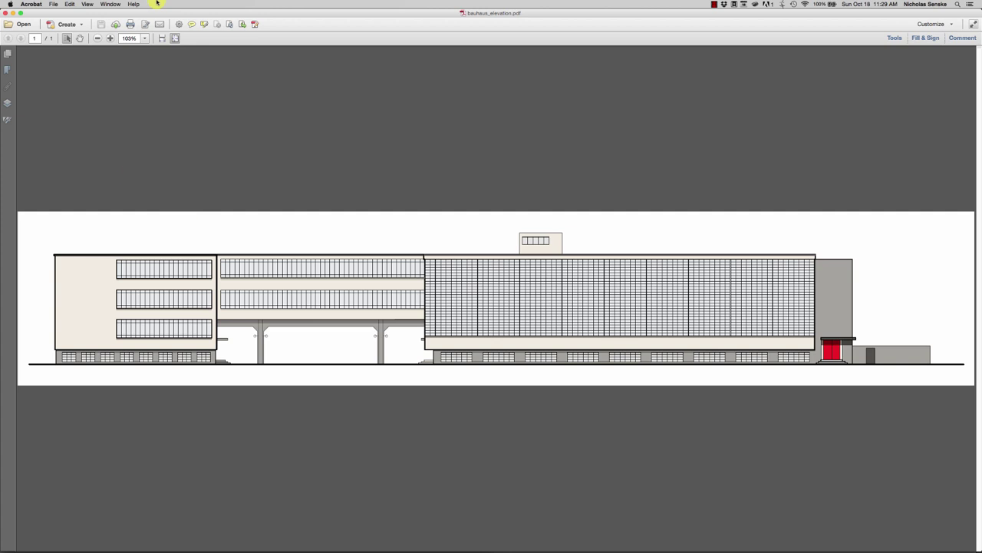
# Step: Examine the line sharpness of the elevation's upper window band in the PDF at up to 2400%, and return to the full page
pyautogui.click(110, 38)
pyautogui.click(109, 38)
pyautogui.click(110, 39)
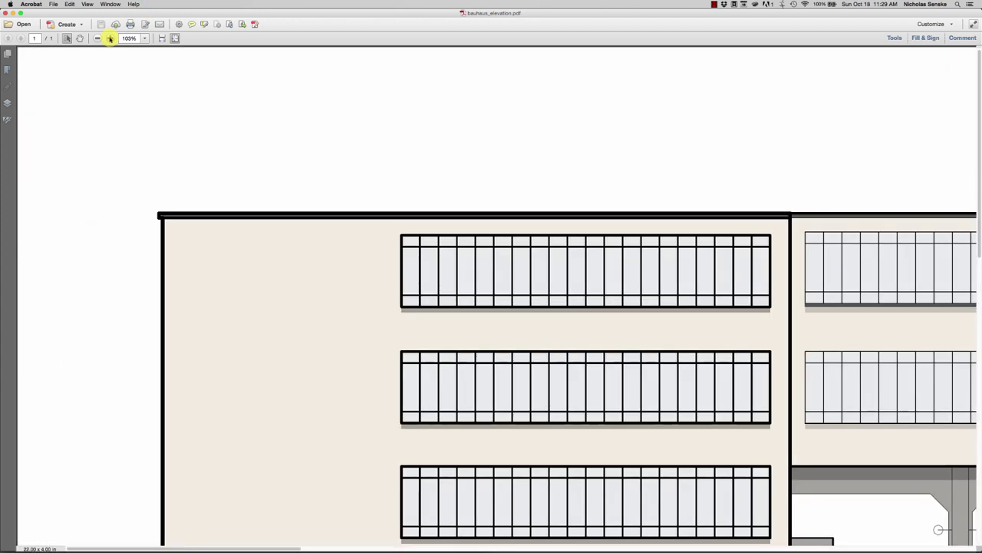
pyautogui.click(110, 39)
pyautogui.moveTo(287, 48); pyautogui.dragTo(425, 156)
pyautogui.moveTo(716, 188); pyautogui.dragTo(87, 134)
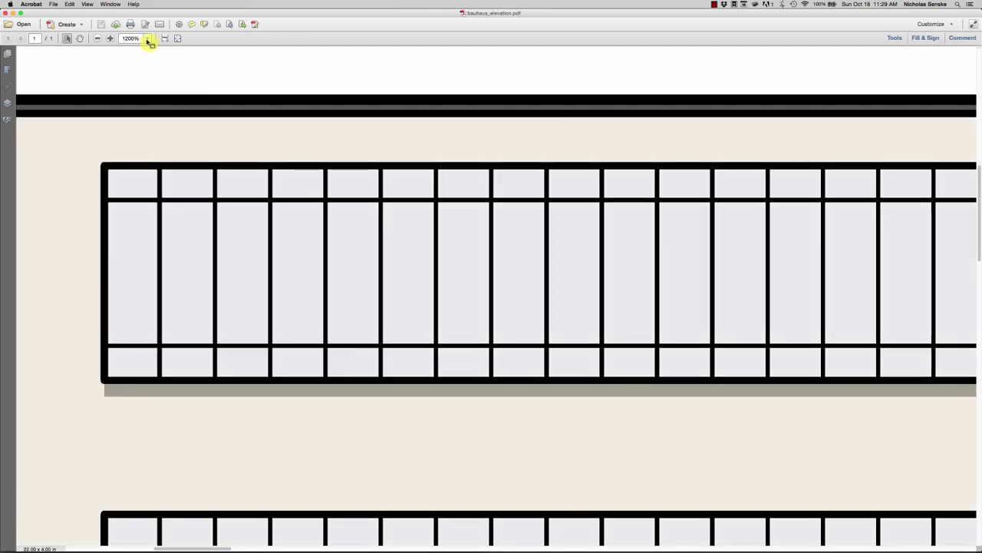
pyautogui.click(111, 38)
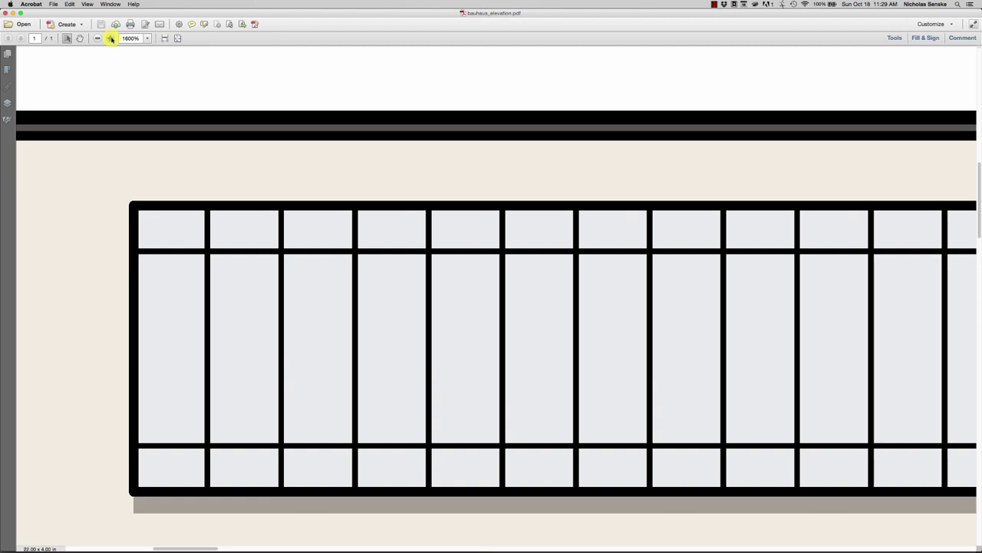
pyautogui.click(111, 39)
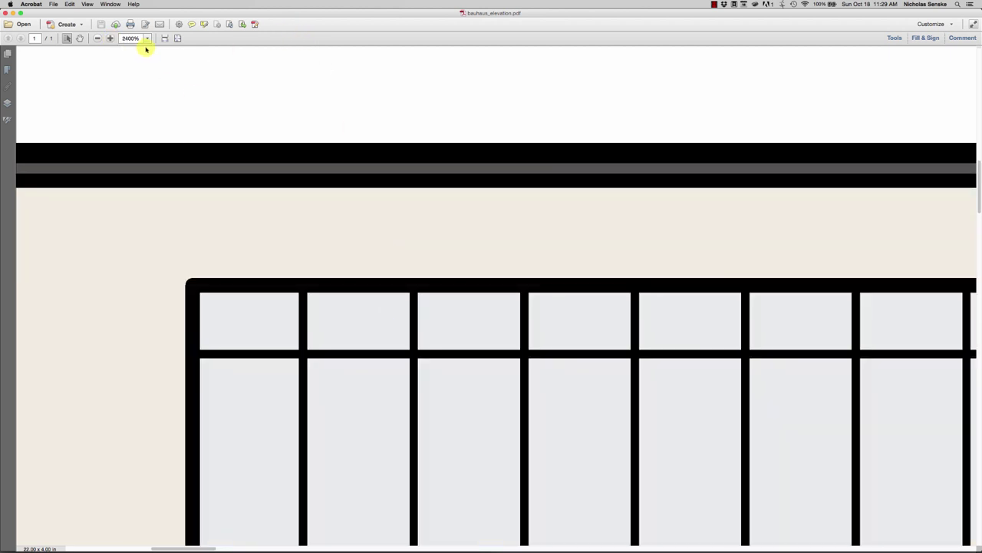
pyautogui.click(176, 38)
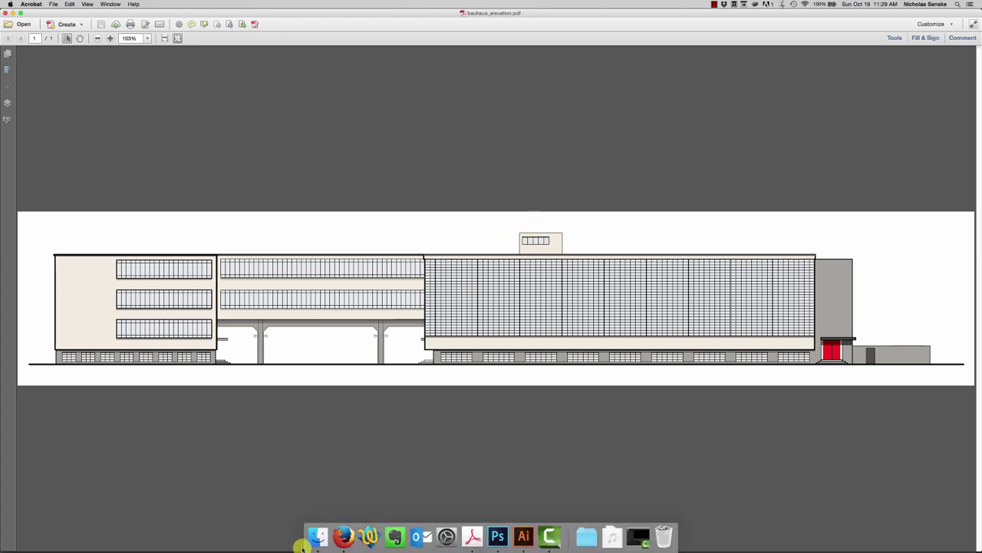
# Step: Compare the sizes of the Bauhaus PDF and AI files and the reduced Lab 4 PDFs in Finder, and preview Lab 5 submission_72dpi TRUE.pdf
pyautogui.click(314, 541)
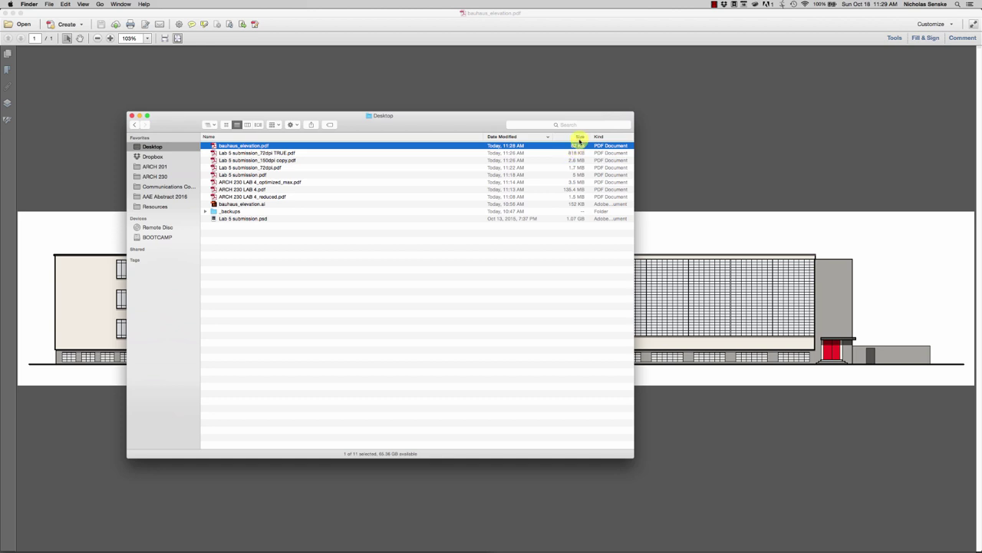
pyautogui.click(235, 205)
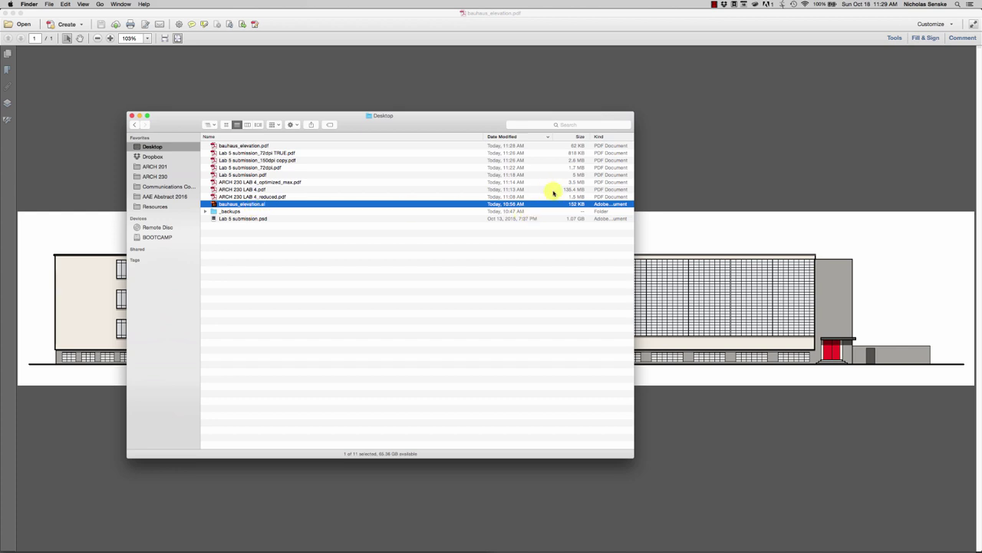
pyautogui.click(580, 146)
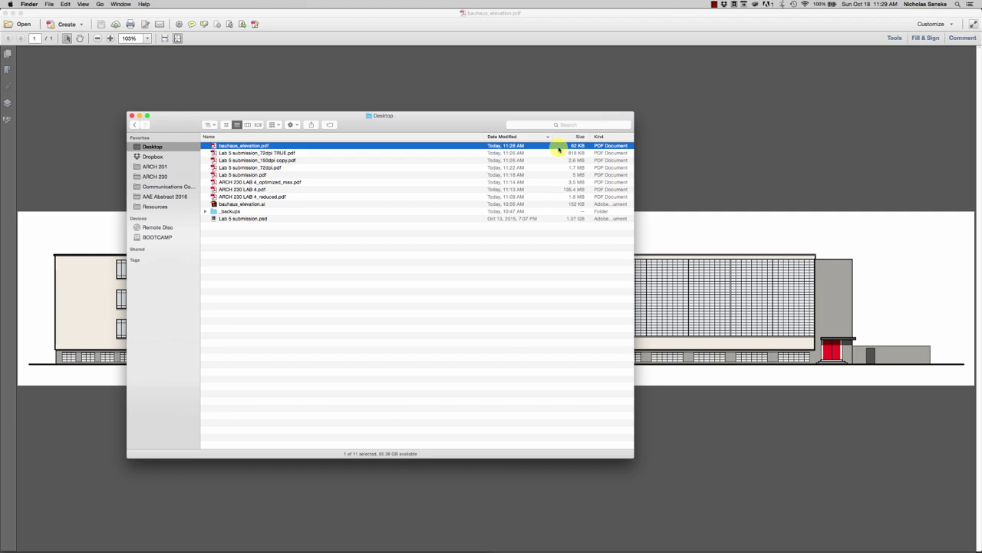
pyautogui.click(264, 183)
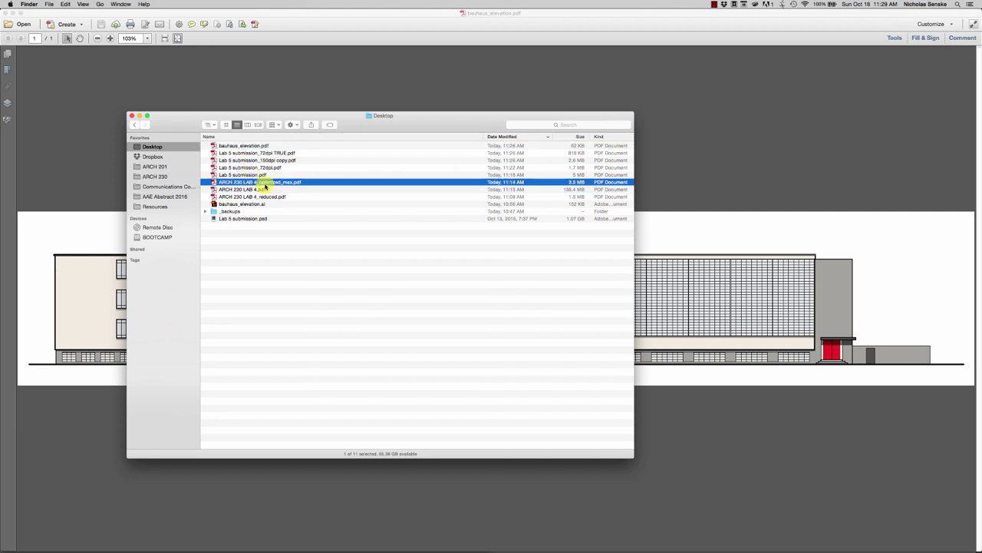
pyautogui.click(270, 198)
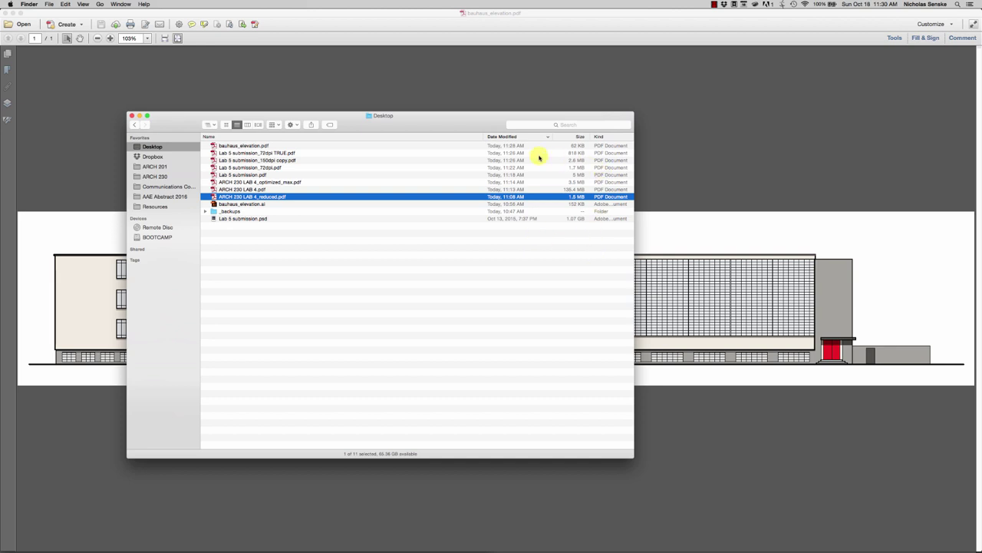
pyautogui.click(426, 153)
pyautogui.press('space')
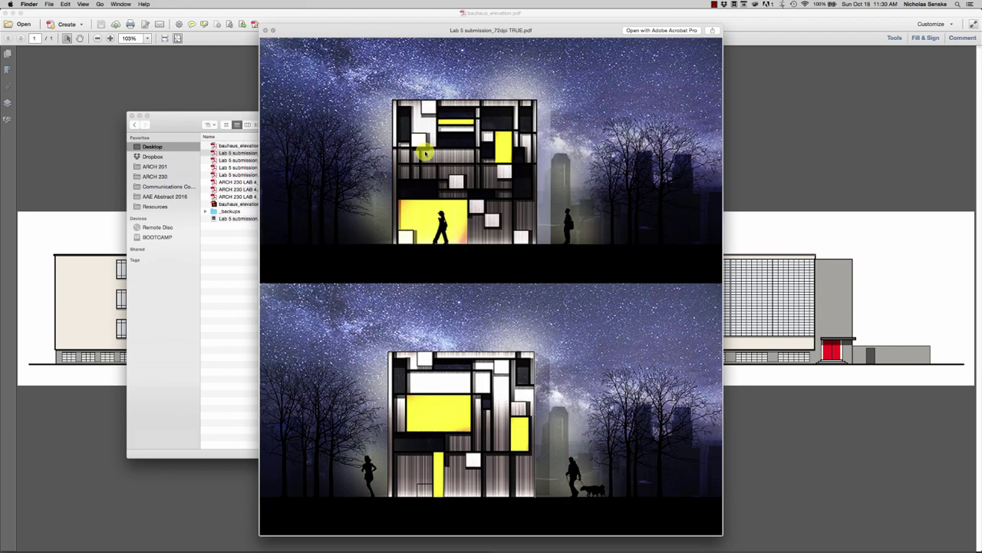